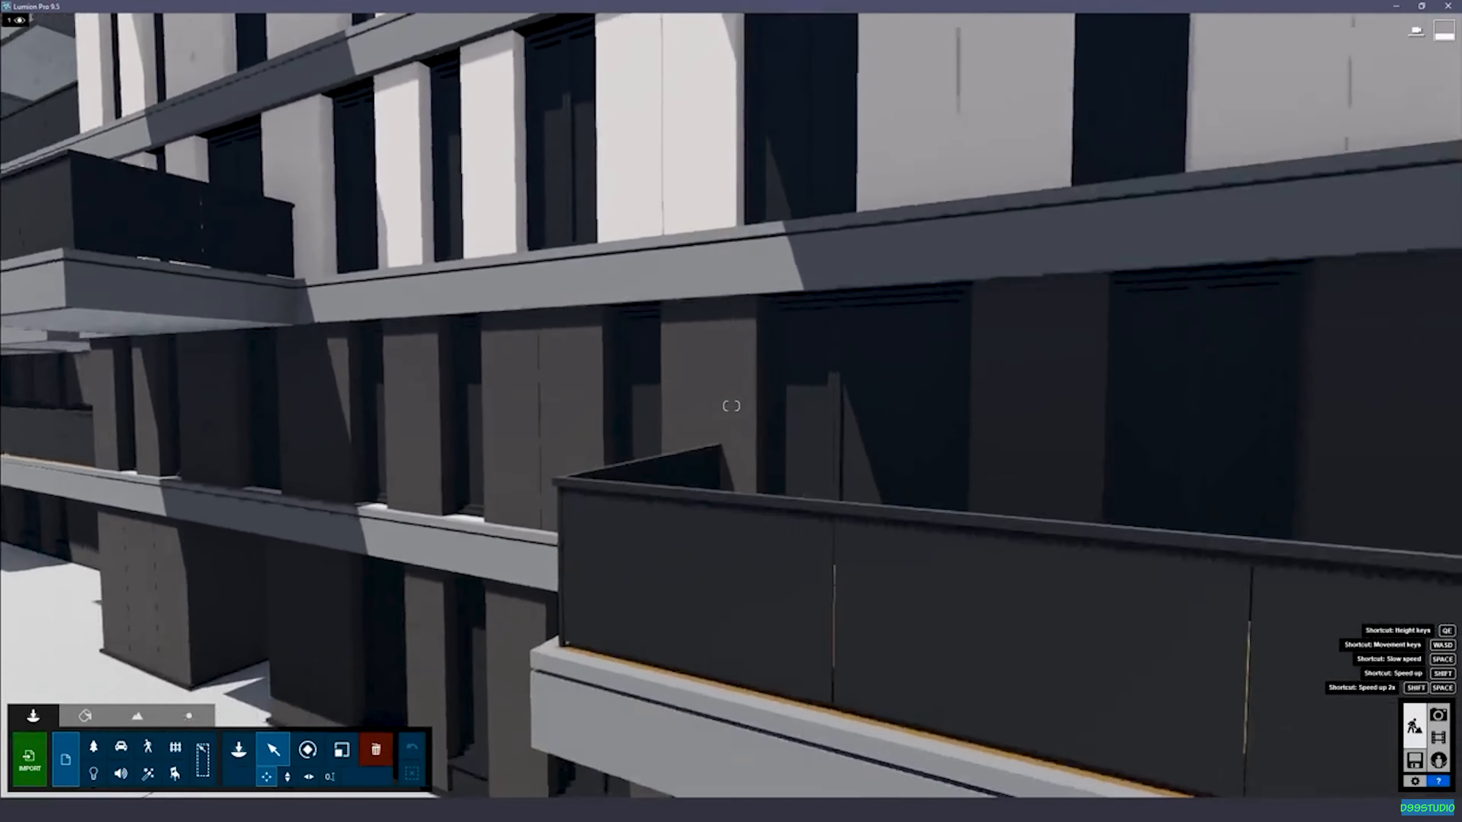
Step: Edit the building's materials and apply the outdoor glass material Glass Panels 001 to the balcony glass
{"action": "key", "text": "e"}
{"action": "key", "text": "q"}
{"action": "key", "text": "s"}
{"action": "left_click", "coordinate": [85, 716]}
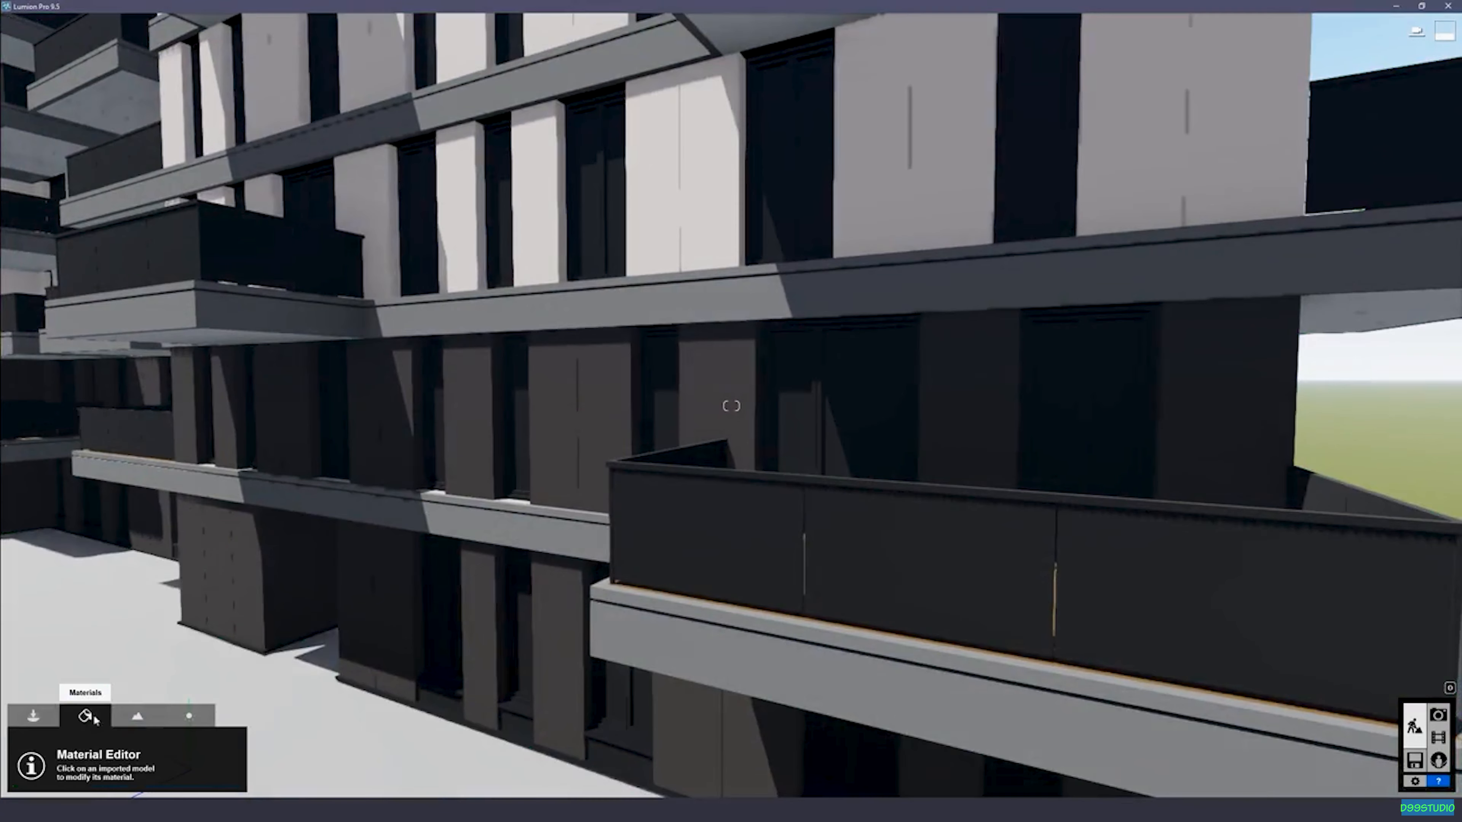
{"action": "left_click", "coordinate": [756, 519]}
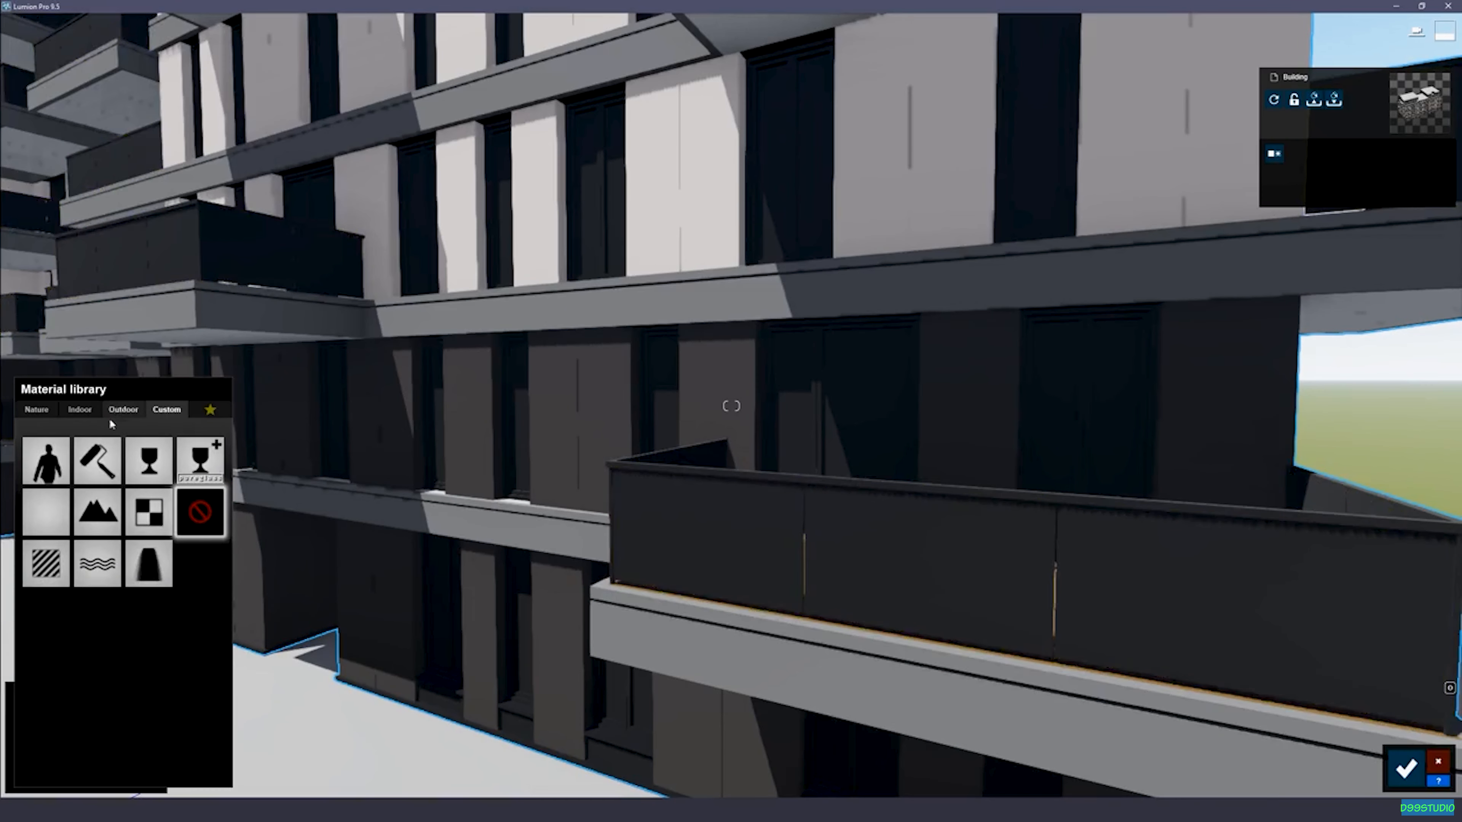
{"action": "left_click", "coordinate": [113, 411]}
{"action": "left_click", "coordinate": [123, 446]}
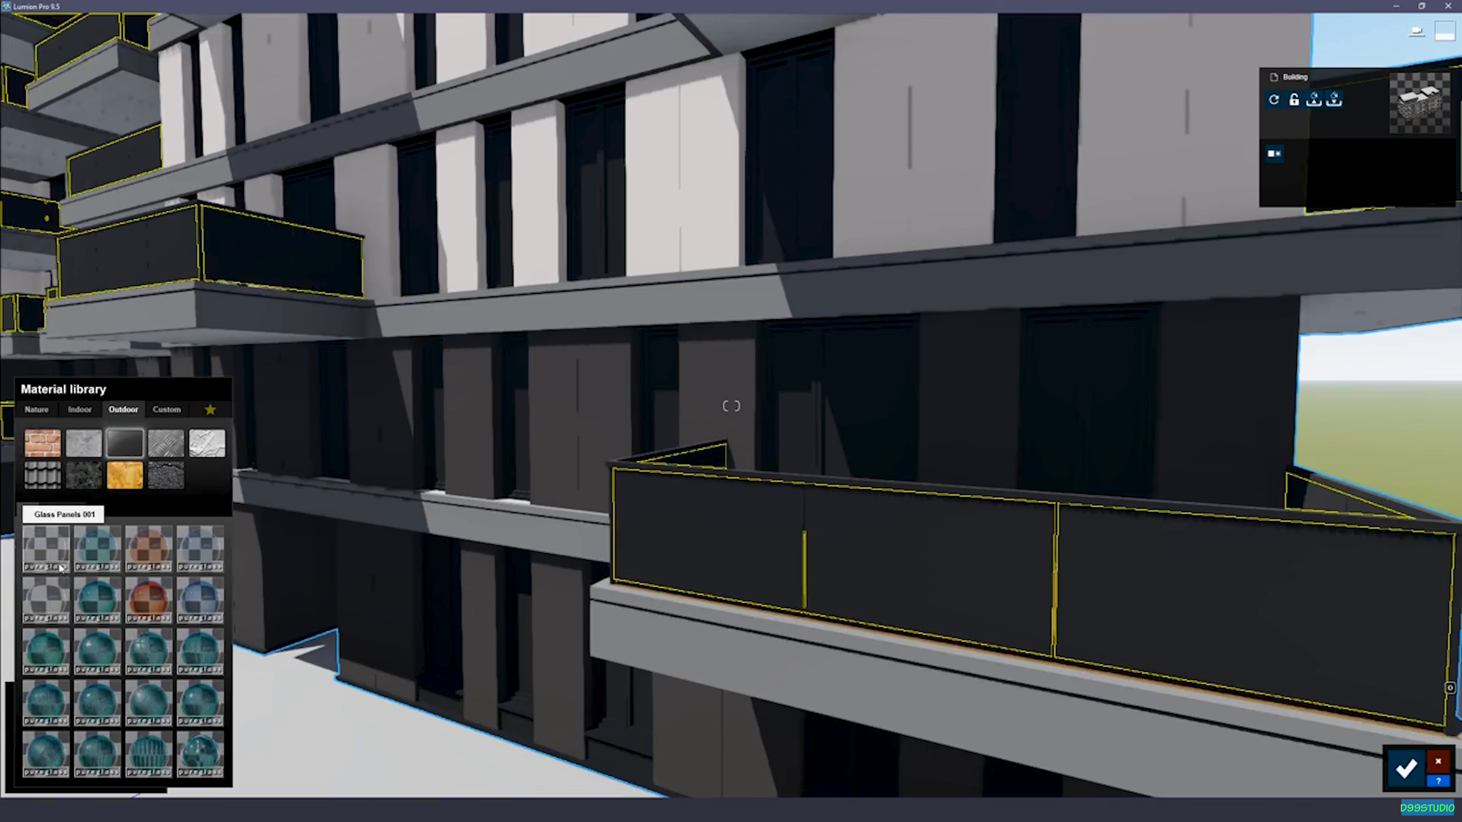
{"action": "left_click", "coordinate": [60, 548]}
{"action": "left_click", "coordinate": [56, 543]}
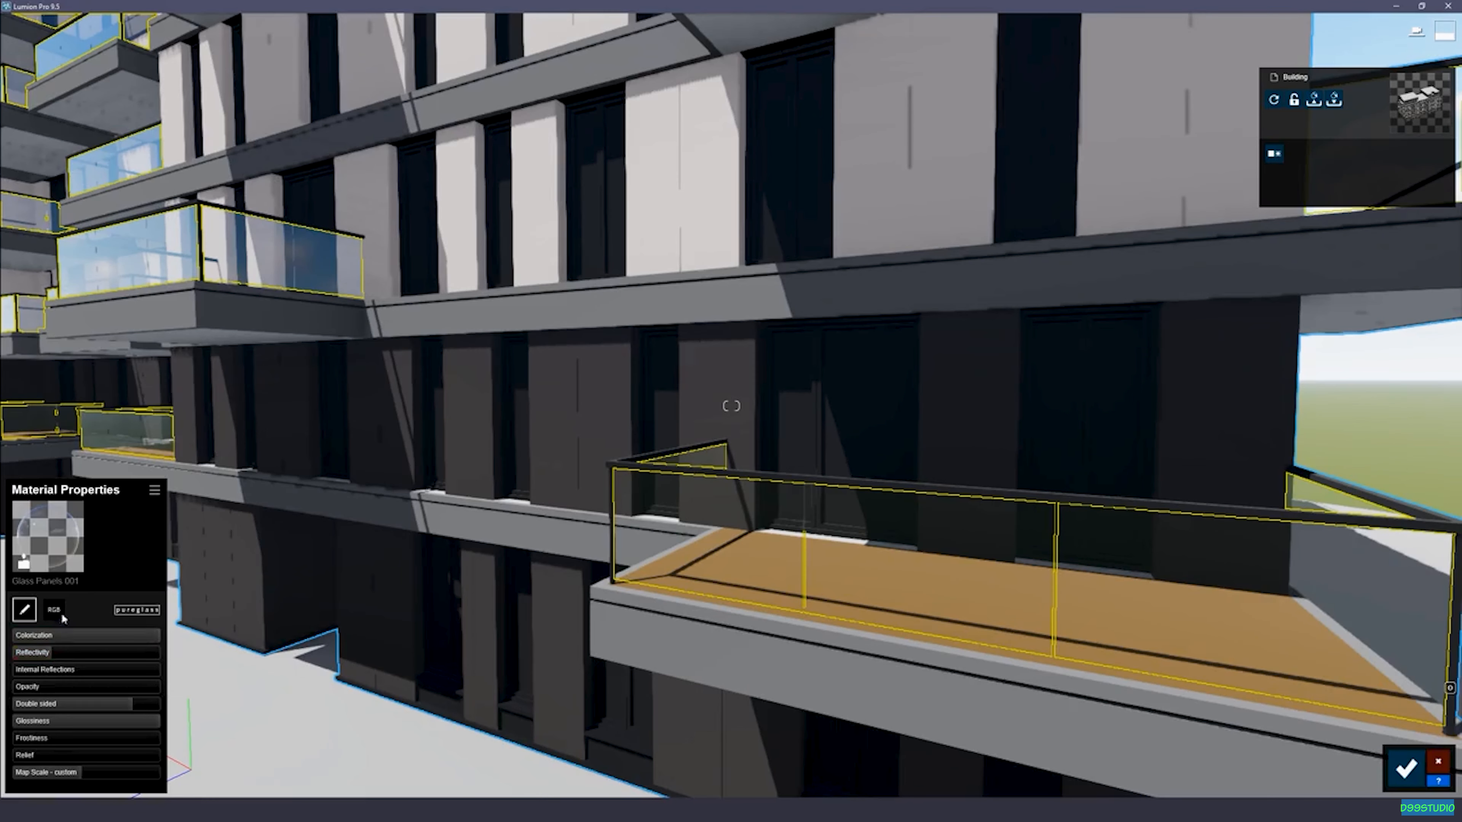
Step: Raise the balcony glass's reflectivity to about 1.4 and copy the resulting material
{"action": "left_click_drag", "start_coordinate": [55, 656], "coordinate": [70, 657]}
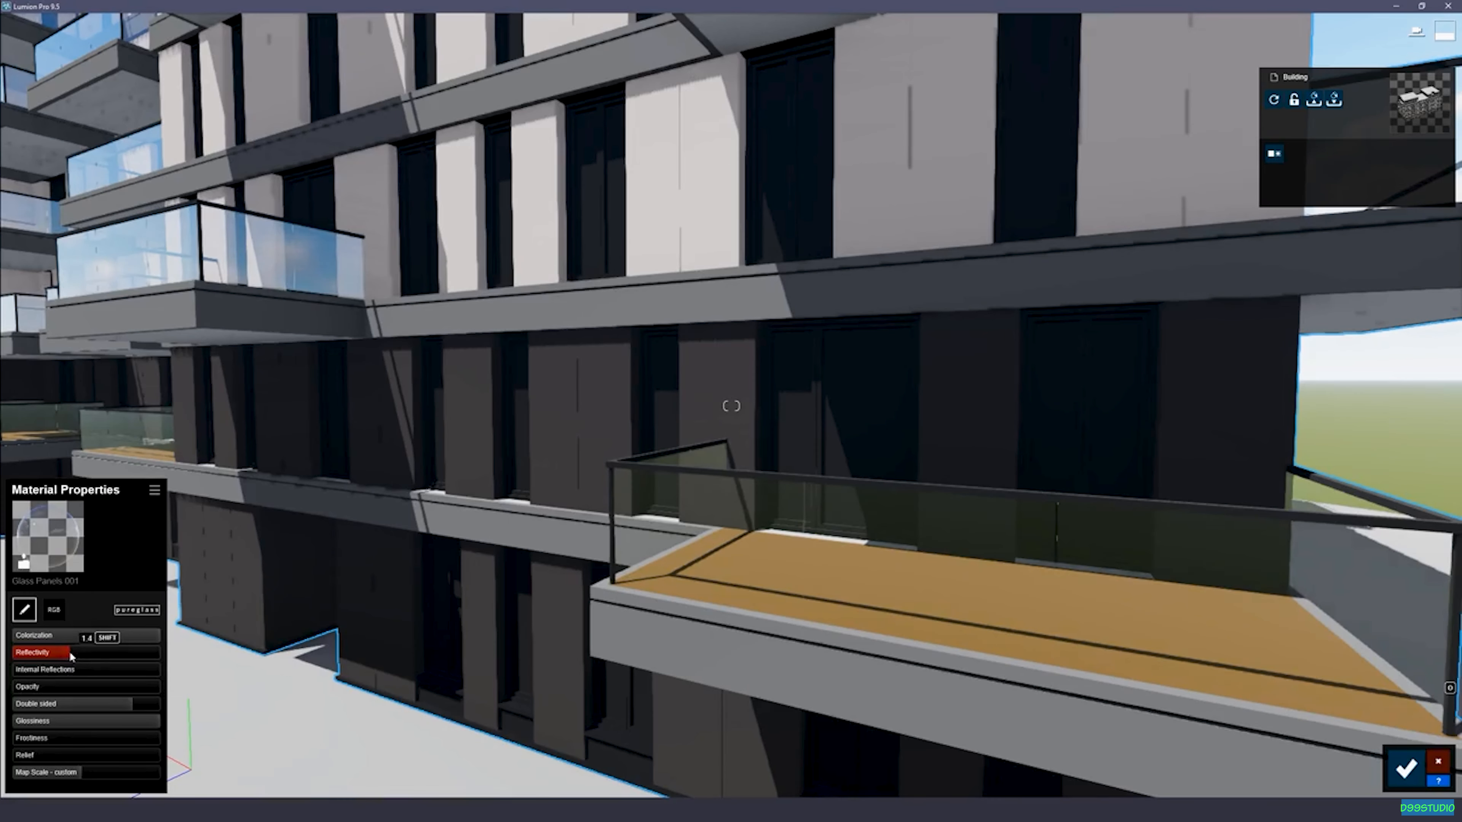
{"action": "key", "text": "s"}
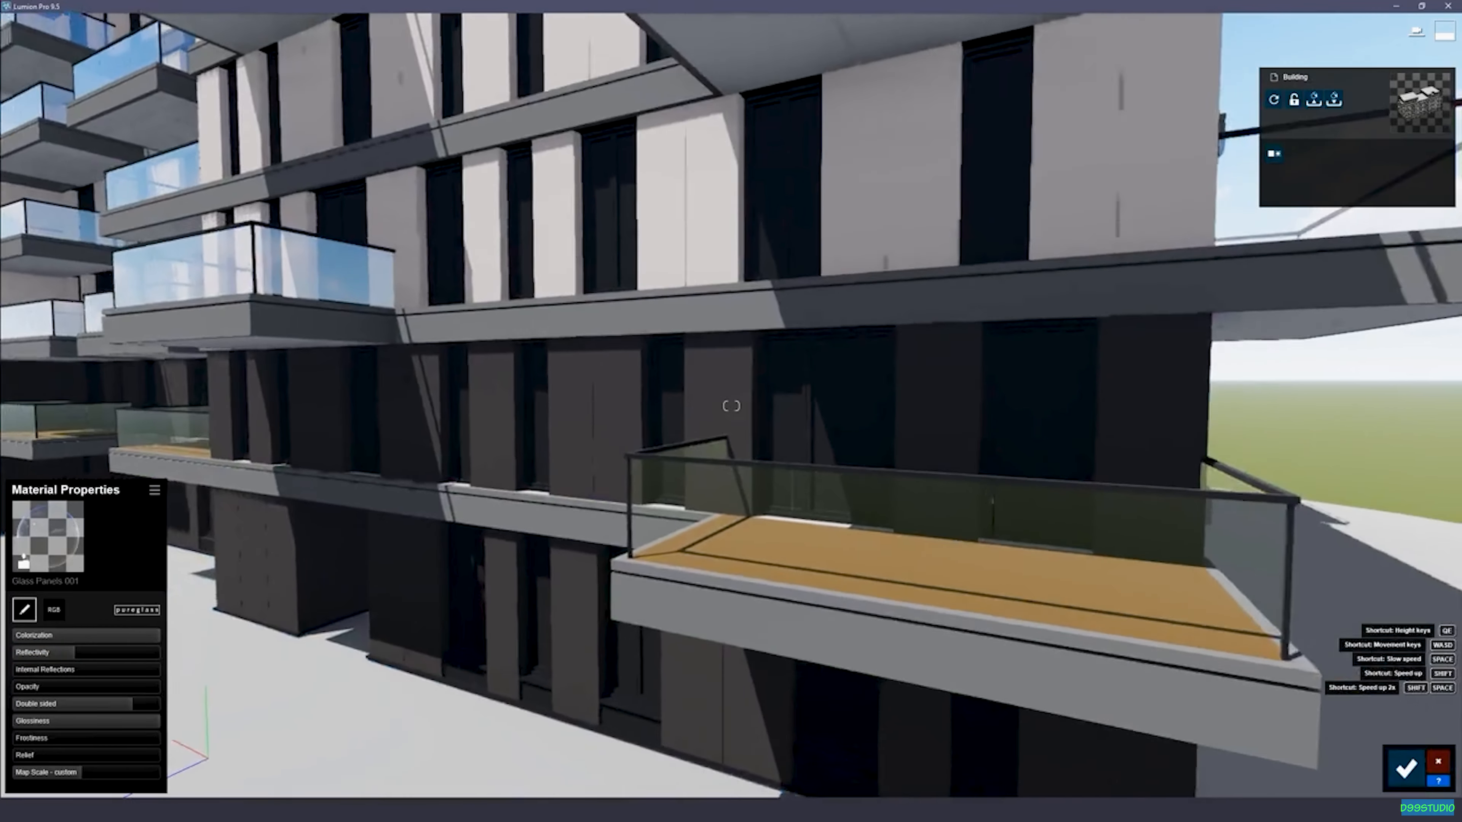
{"action": "right_click_drag", "start_coordinate": [303, 595], "coordinate": [404, 532]}
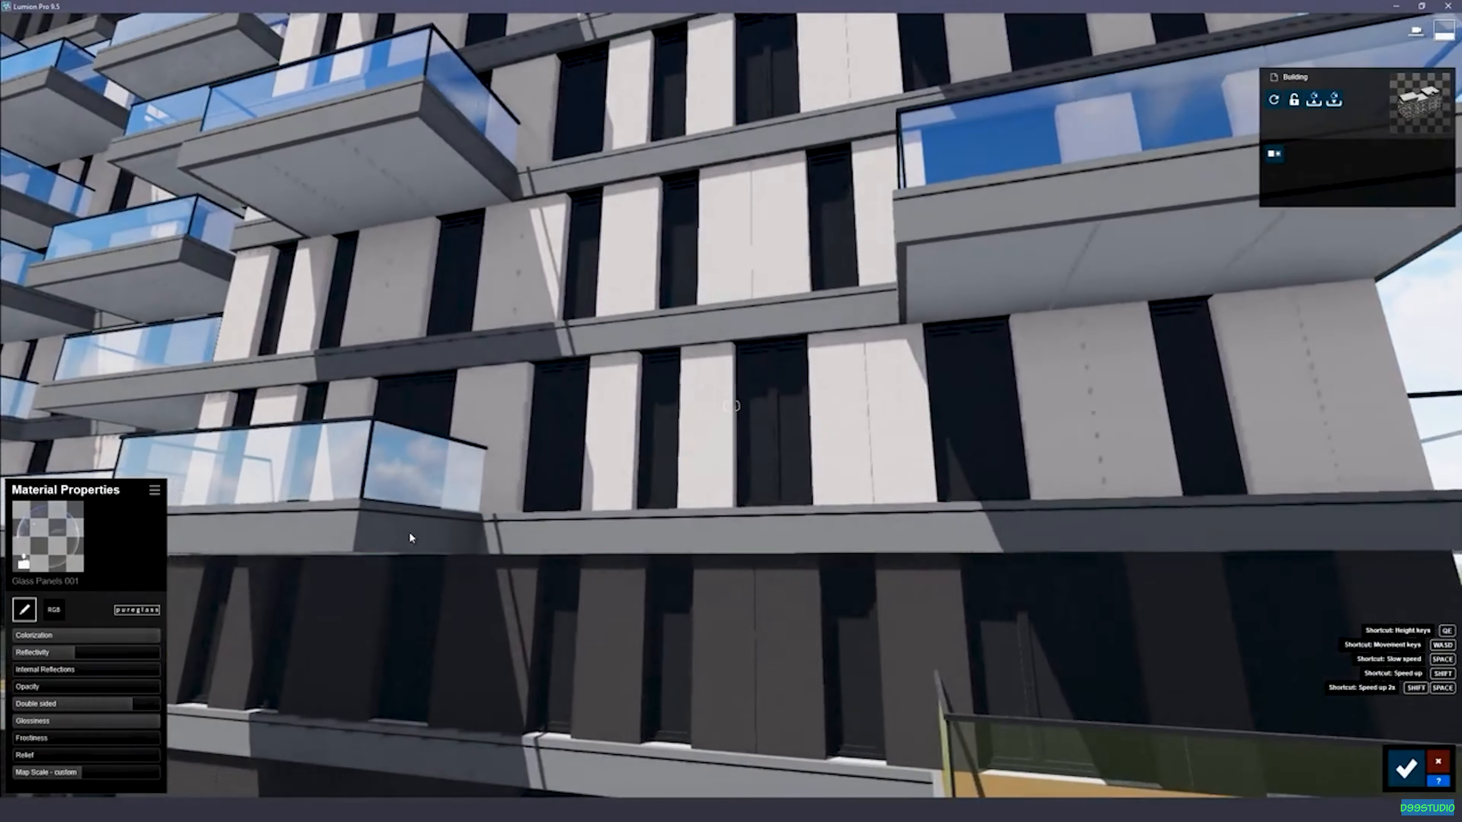
{"action": "left_click", "coordinate": [156, 492]}
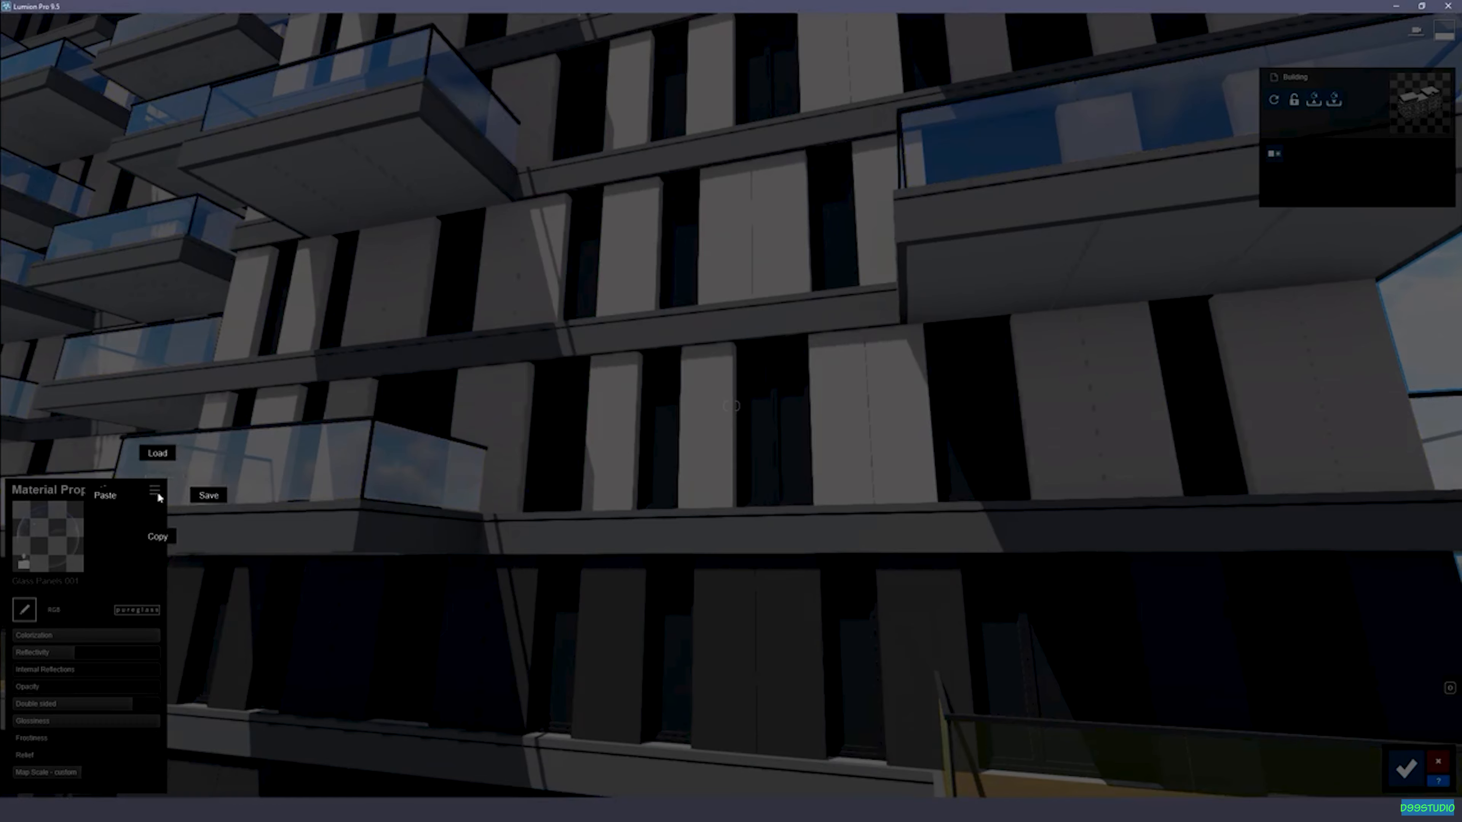
{"action": "left_click", "coordinate": [158, 537]}
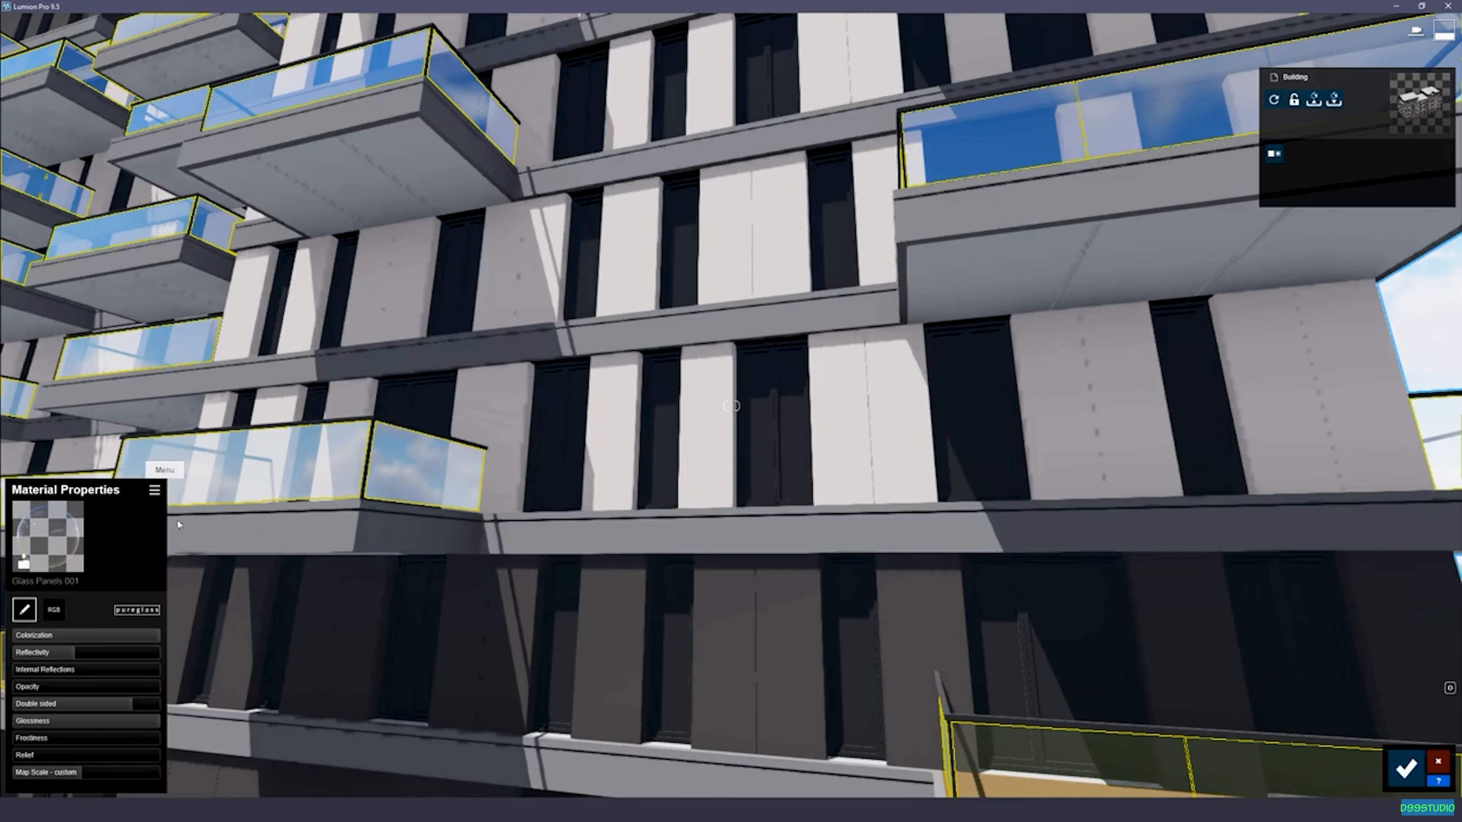
Step: Assign a Standard material to the window glass and paste the copied balcony glass material onto it
{"action": "left_click", "coordinate": [668, 424]}
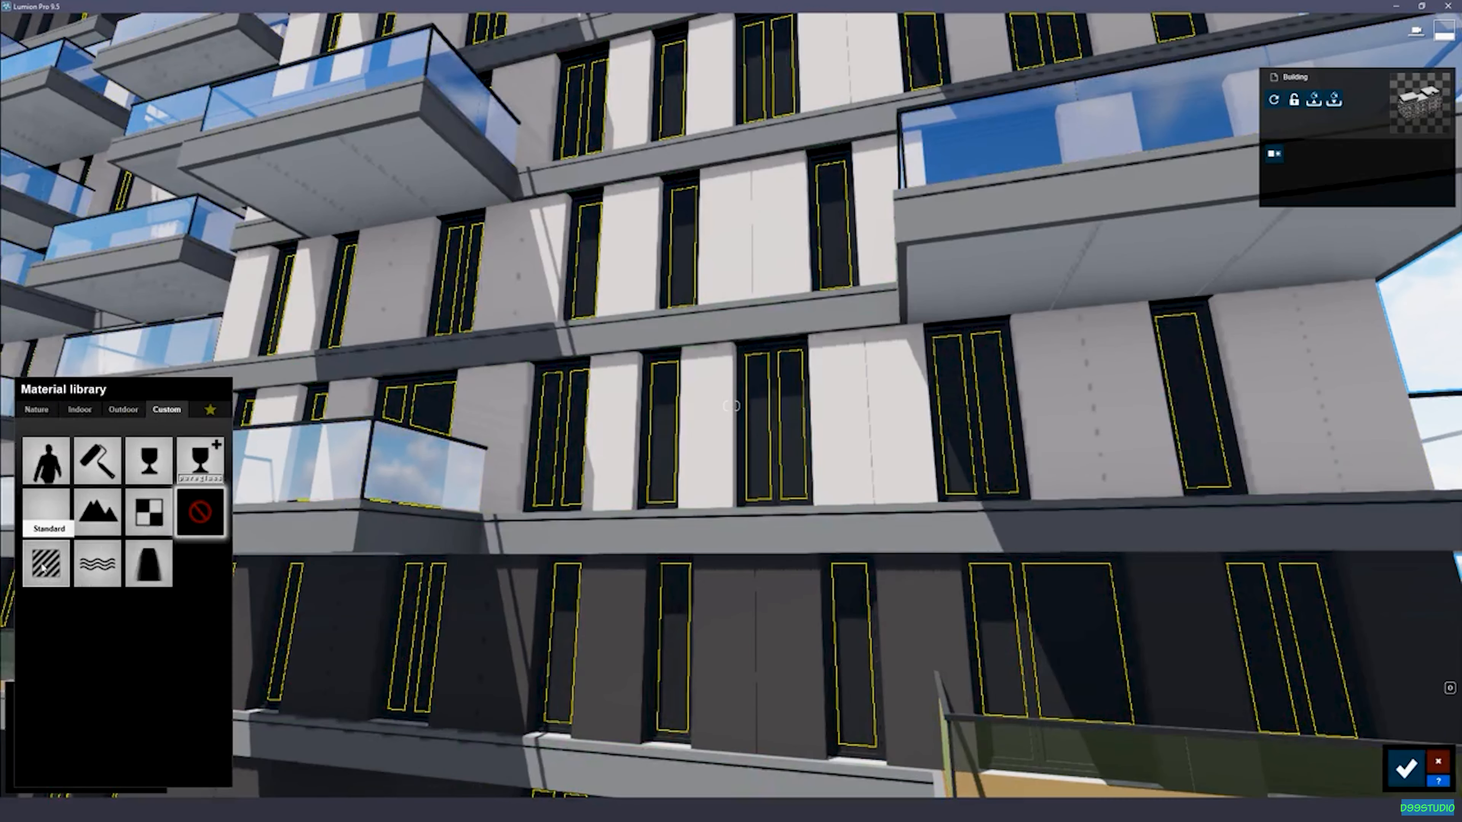
{"action": "left_click", "coordinate": [59, 556]}
{"action": "left_click", "coordinate": [152, 476]}
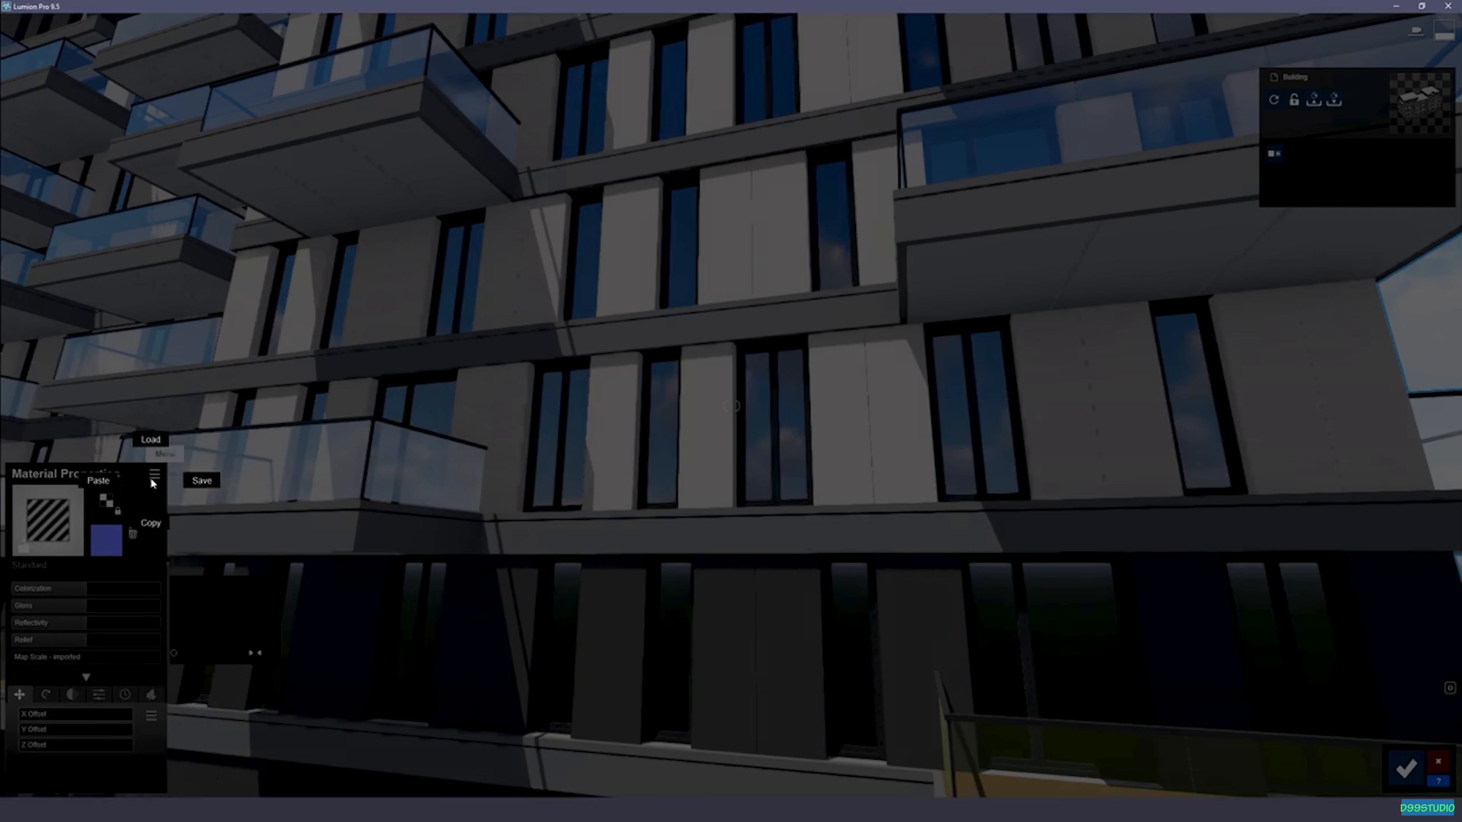
{"action": "left_click", "coordinate": [104, 483]}
Step: Select the window metal frame and bring up the third page of outdoor metal materials for it
{"action": "mouse_move", "coordinate": [675, 525]}
{"action": "right_mouse_down"}
{"action": "mouse_move", "coordinate": [791, 532]}
{"action": "mouse_move", "coordinate": [668, 538]}
{"action": "mouse_move", "coordinate": [691, 538]}
{"action": "mouse_move", "coordinate": [725, 449]}
{"action": "mouse_move", "coordinate": [800, 434]}
{"action": "mouse_move", "coordinate": [730, 518]}
{"action": "mouse_move", "coordinate": [717, 515]}
{"action": "mouse_move", "coordinate": [719, 567]}
{"action": "mouse_move", "coordinate": [739, 587]}
{"action": "mouse_move", "coordinate": [672, 509]}
{"action": "right_mouse_up"}
{"action": "key", "text": "a"}
{"action": "key", "text": "w"}
{"action": "key", "text": "a"}
{"action": "key", "text": "d"}
{"action": "key", "text": "s"}
{"action": "key", "text": "w"}
{"action": "left_click", "coordinate": [647, 452]}
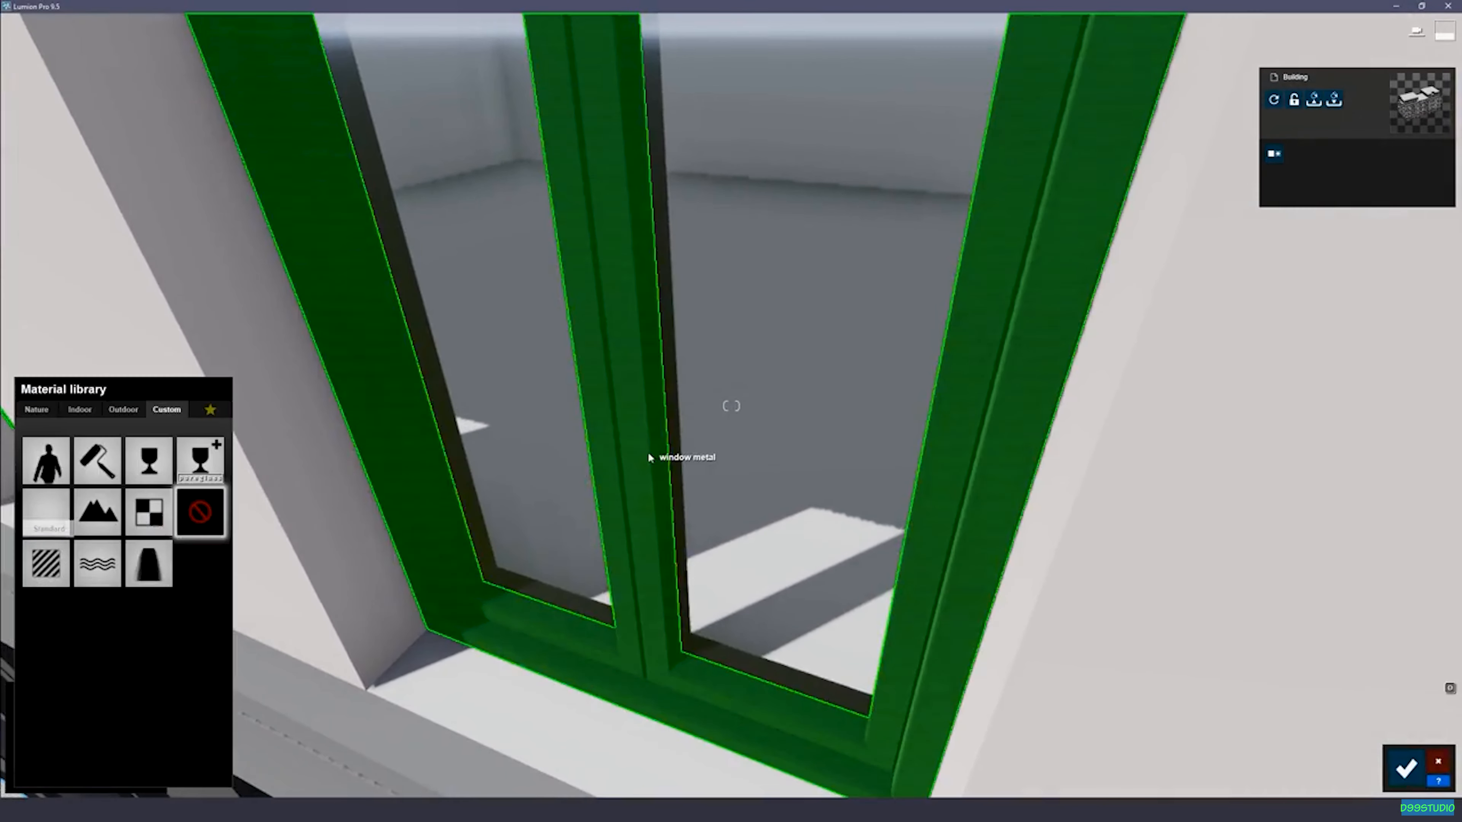
{"action": "left_click", "coordinate": [116, 412]}
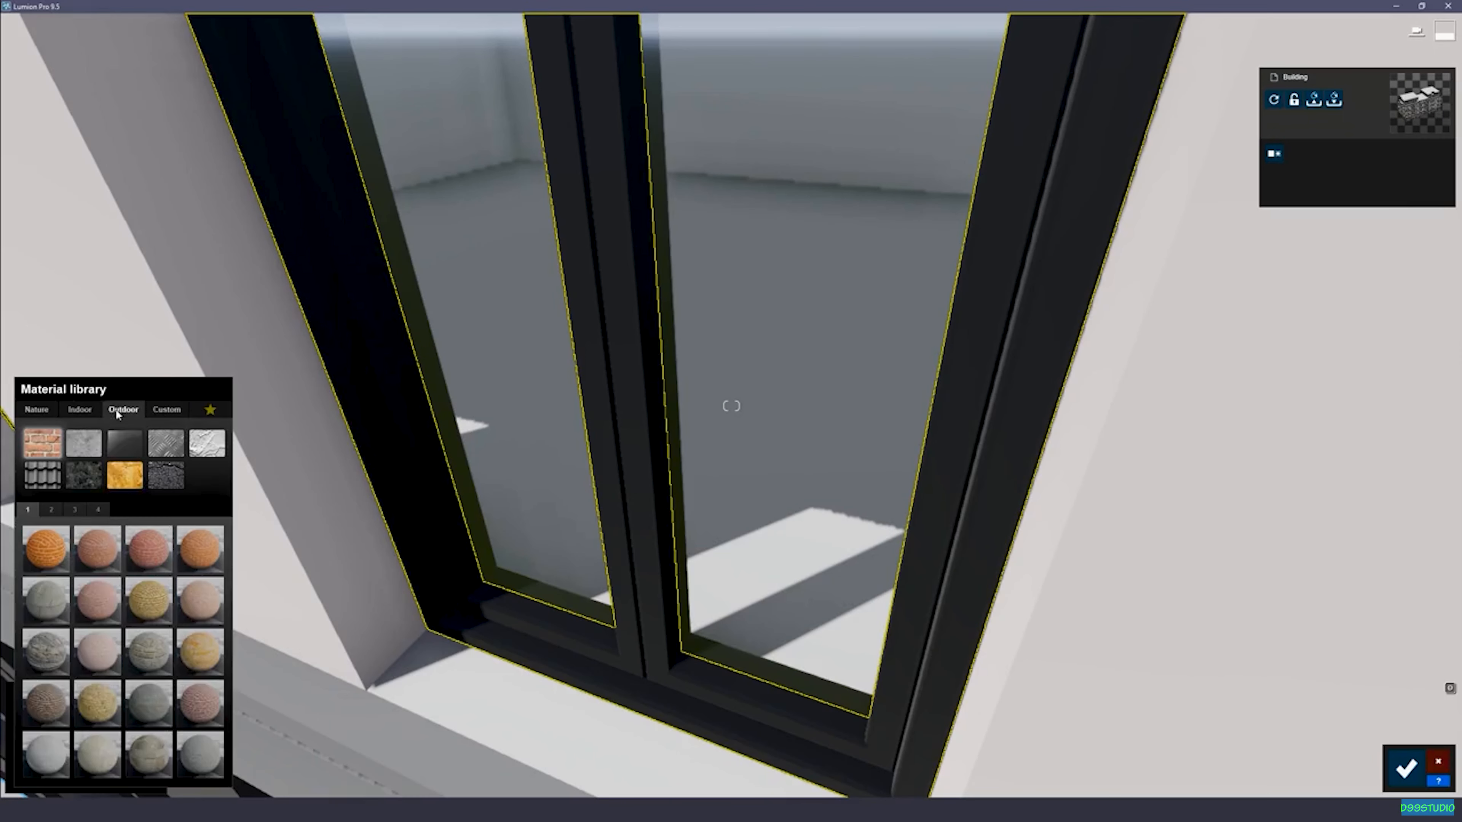
{"action": "left_click", "coordinate": [163, 444]}
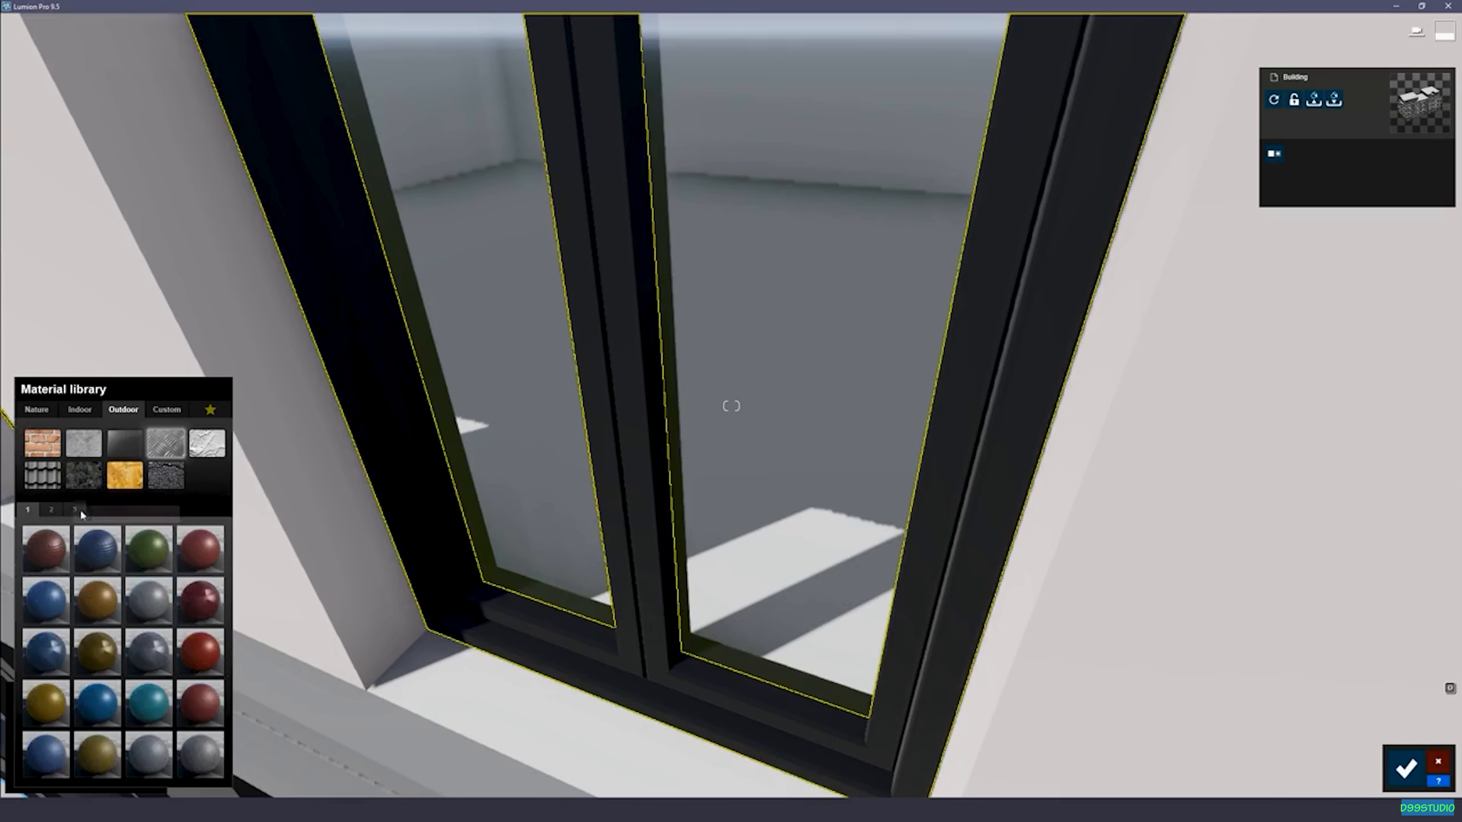
{"action": "left_click", "coordinate": [74, 509]}
Step: Try several metals on the window frames, including Poli Metal StainlessSteelCast 001 and SpottyDiscoloration 001
{"action": "left_click", "coordinate": [207, 562]}
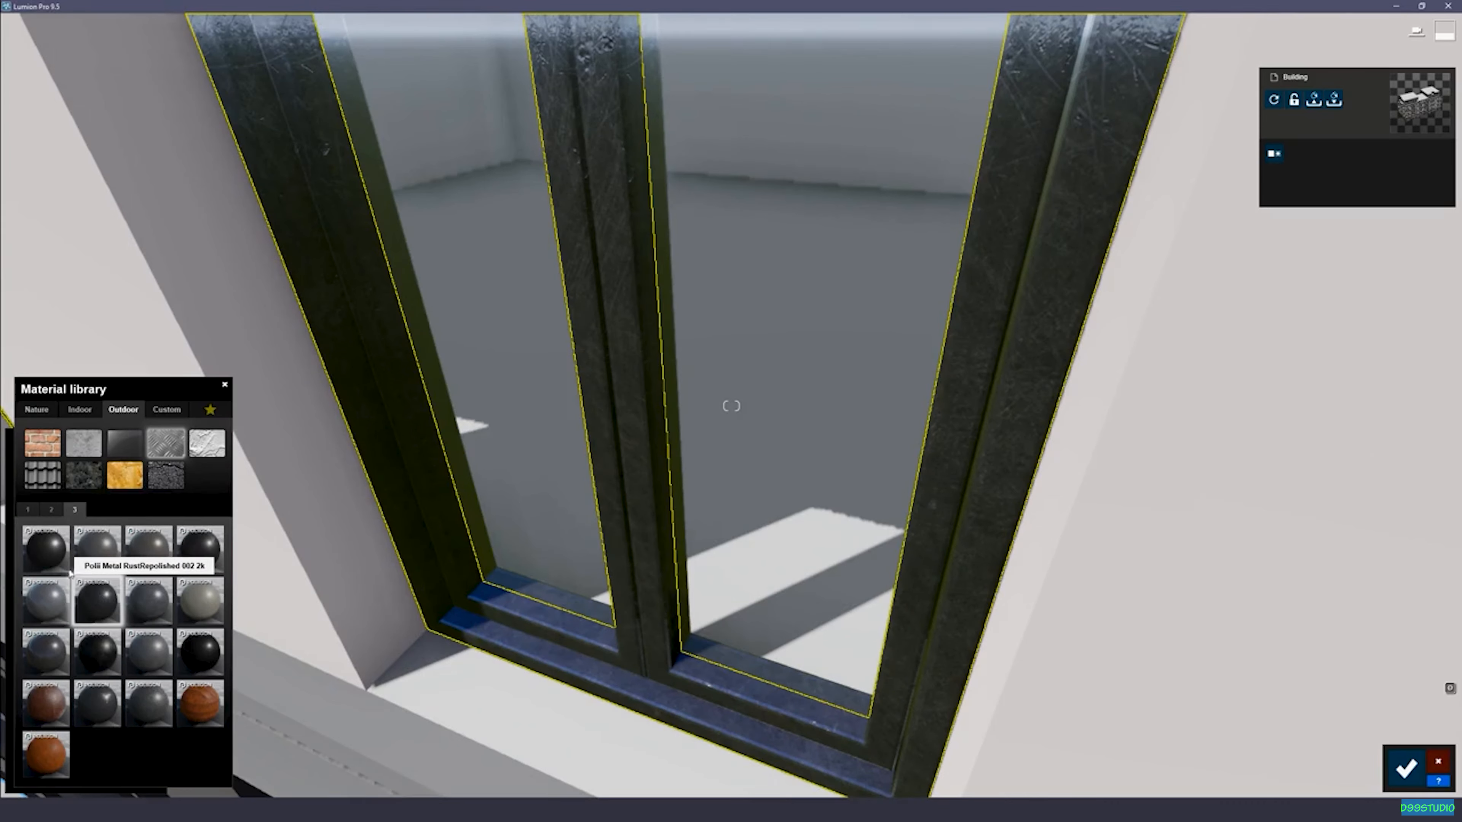
{"action": "left_click", "coordinate": [50, 550]}
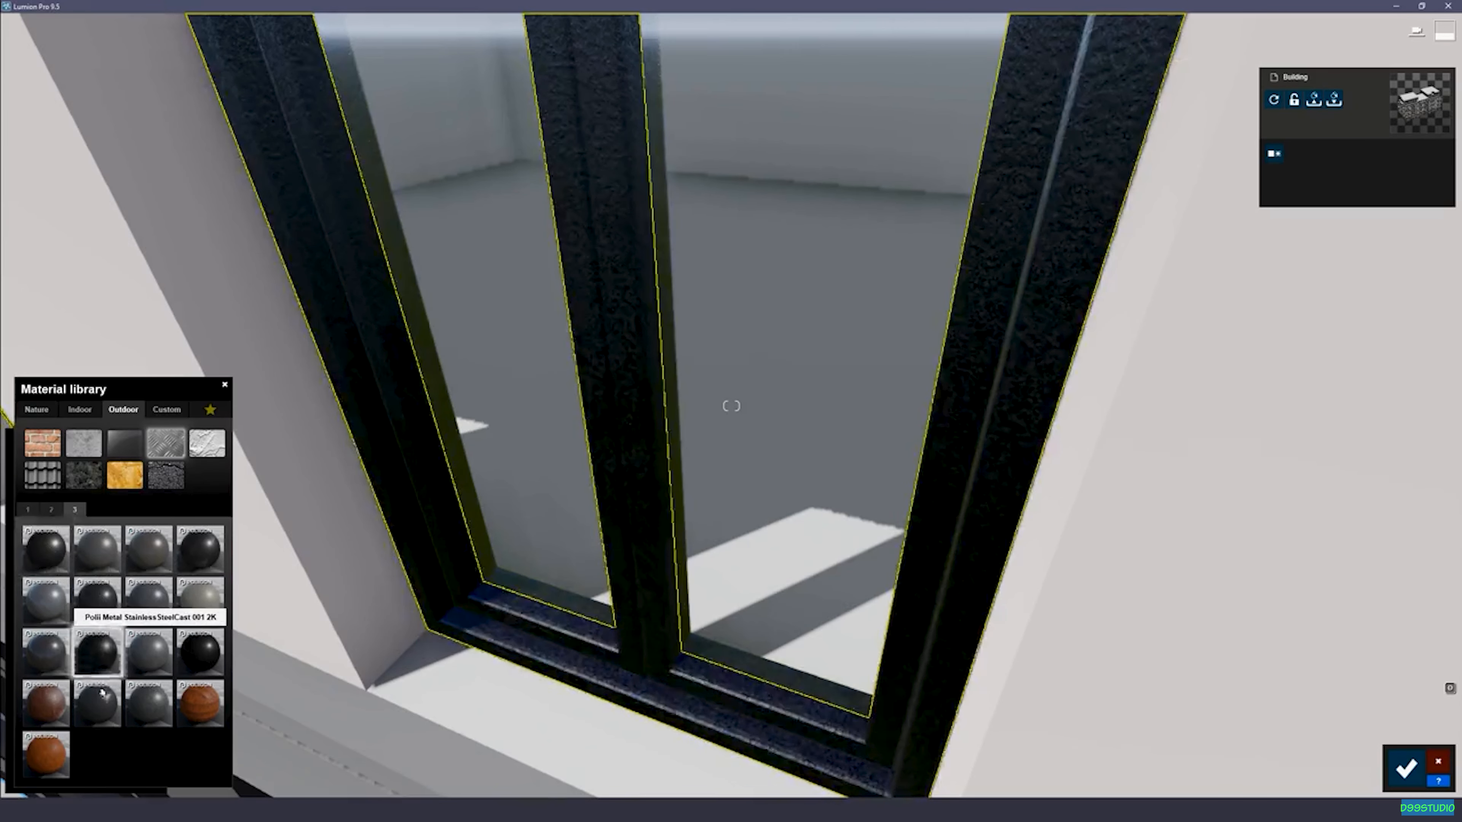
{"action": "left_click", "coordinate": [99, 704]}
{"action": "left_click", "coordinate": [52, 658]}
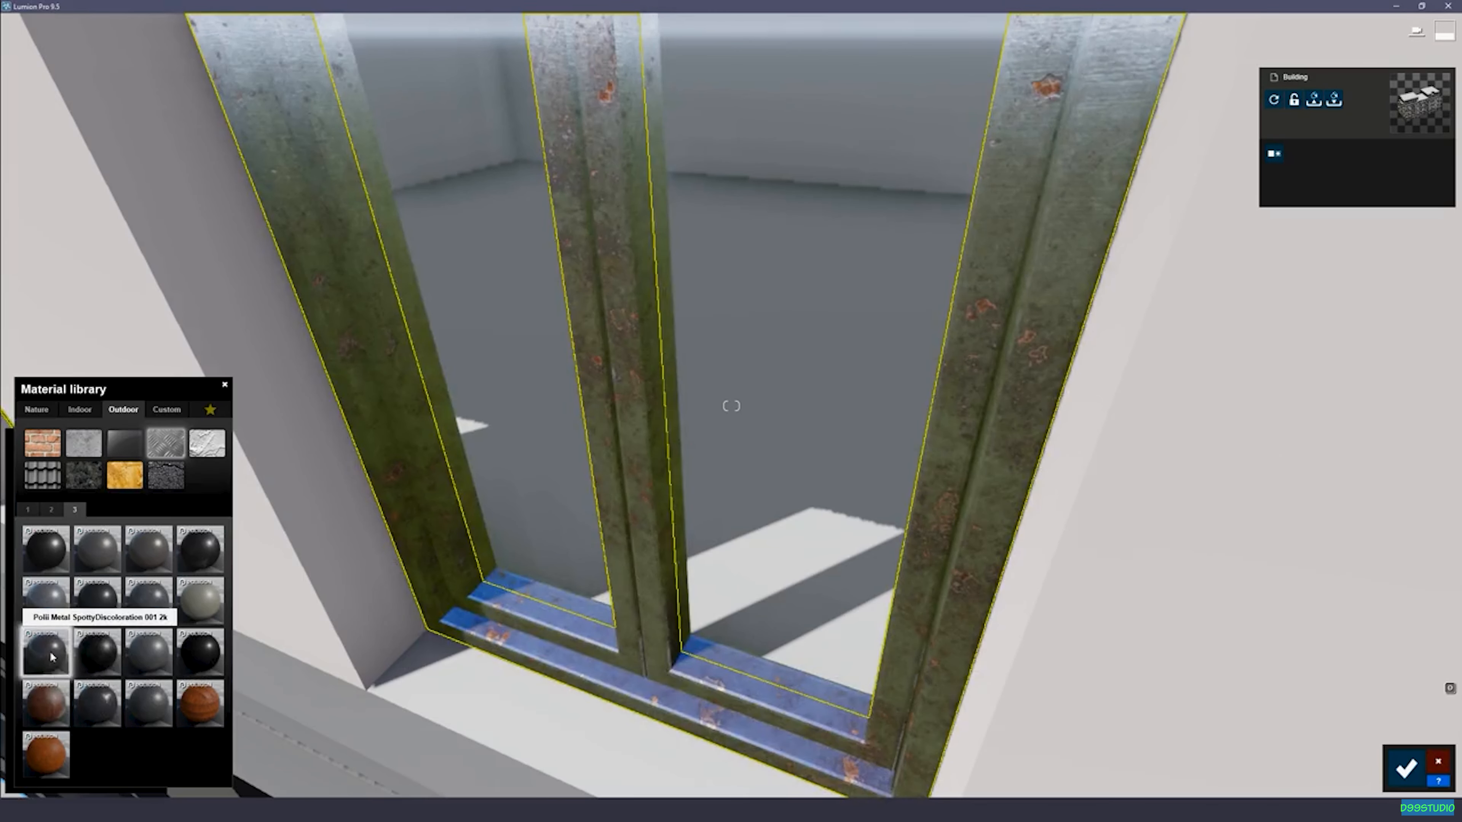
Step: Apply the Poli Metal MachiningRadial 001 2k material to the window frames and open its properties
{"action": "left_click", "coordinate": [97, 550]}
{"action": "left_click", "coordinate": [144, 560]}
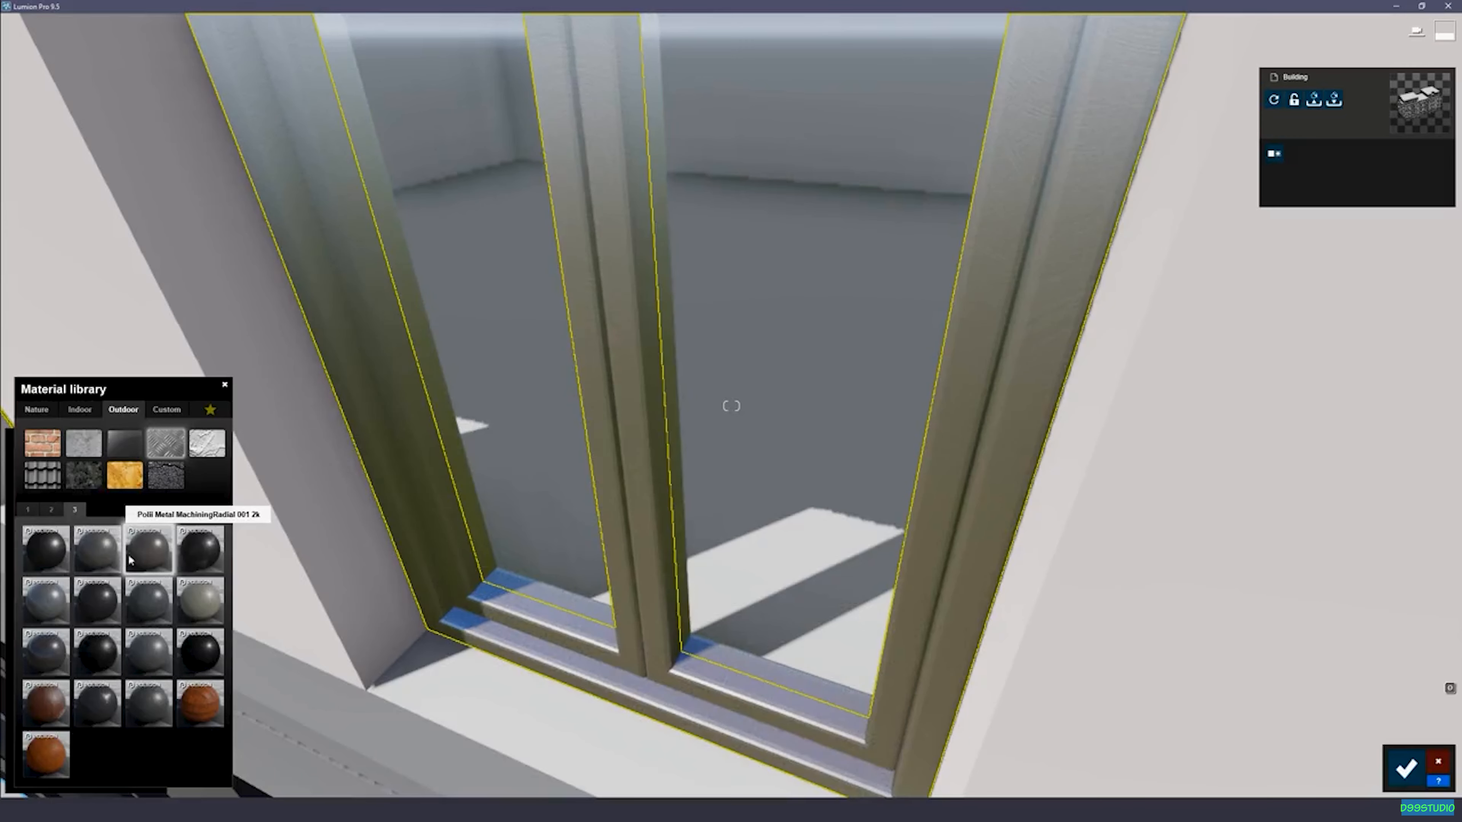
{"action": "right_click_drag", "start_coordinate": [398, 533], "coordinate": [374, 486]}
{"action": "key", "text": "w"}
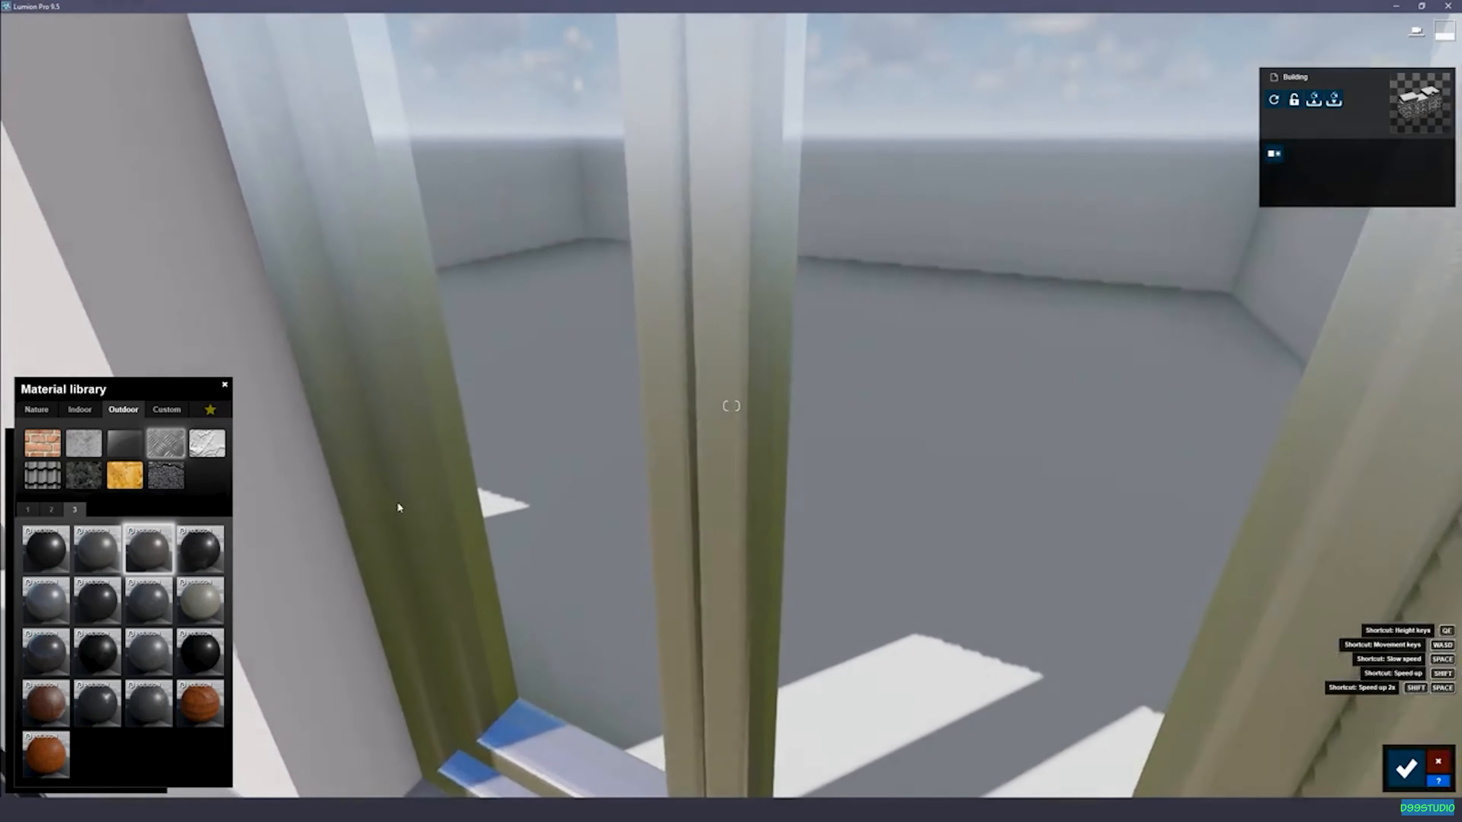
{"action": "left_click", "coordinate": [160, 551]}
Step: Set the window metal's colorization to about 0.4, raise its gloss slightly and lower its reflectivity to about 0.3
{"action": "left_click_drag", "start_coordinate": [40, 590], "coordinate": [80, 590]}
{"action": "right_click_drag", "start_coordinate": [143, 591], "coordinate": [201, 412]}
{"action": "right_click_drag", "start_coordinate": [496, 544], "coordinate": [496, 555]}
{"action": "scroll", "coordinate": [496, 555], "scroll_direction": "up", "scroll_amount": 1}
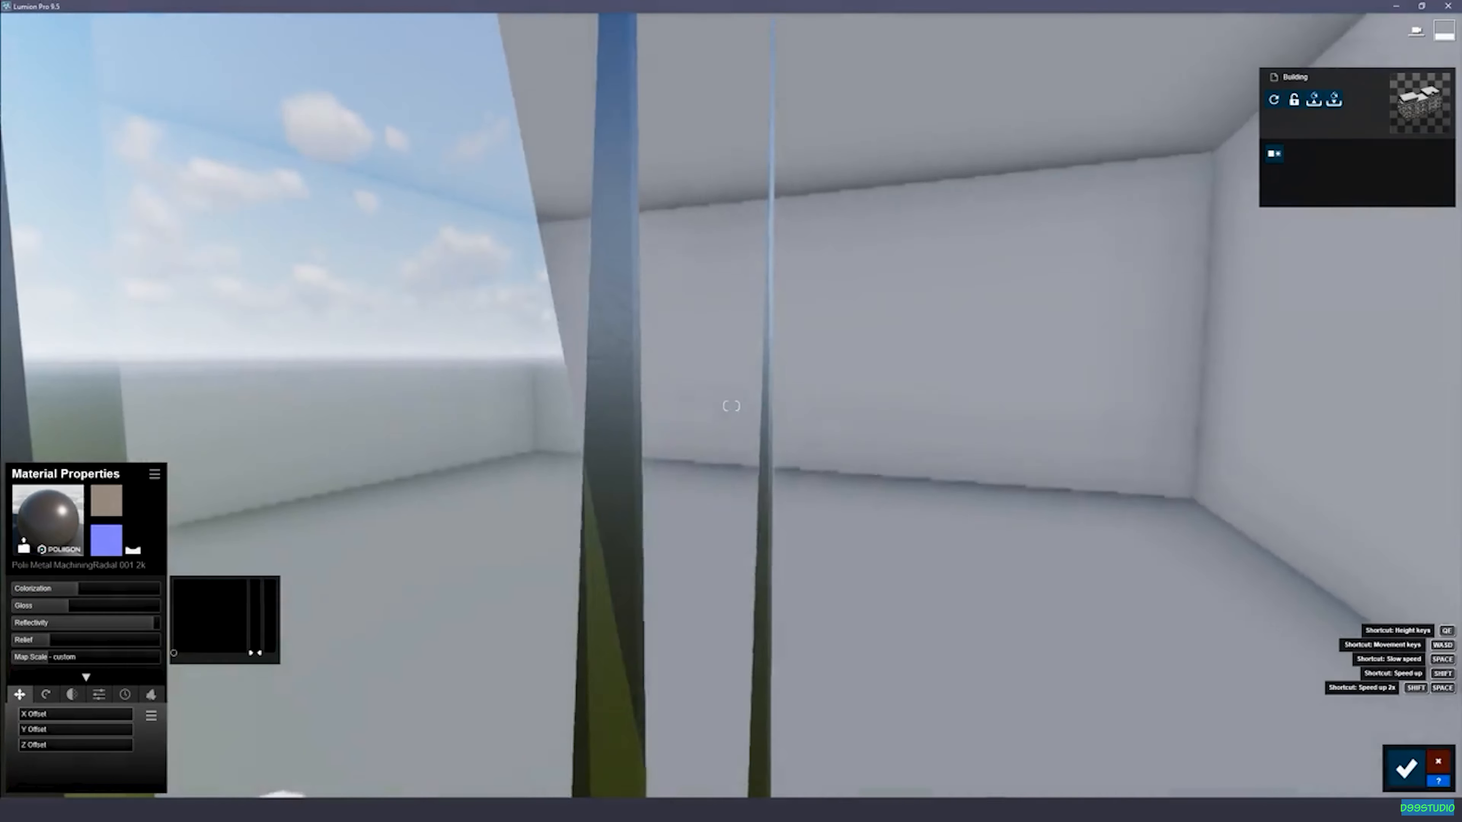
{"action": "scroll", "coordinate": [496, 555], "scroll_direction": "down", "scroll_amount": 1}
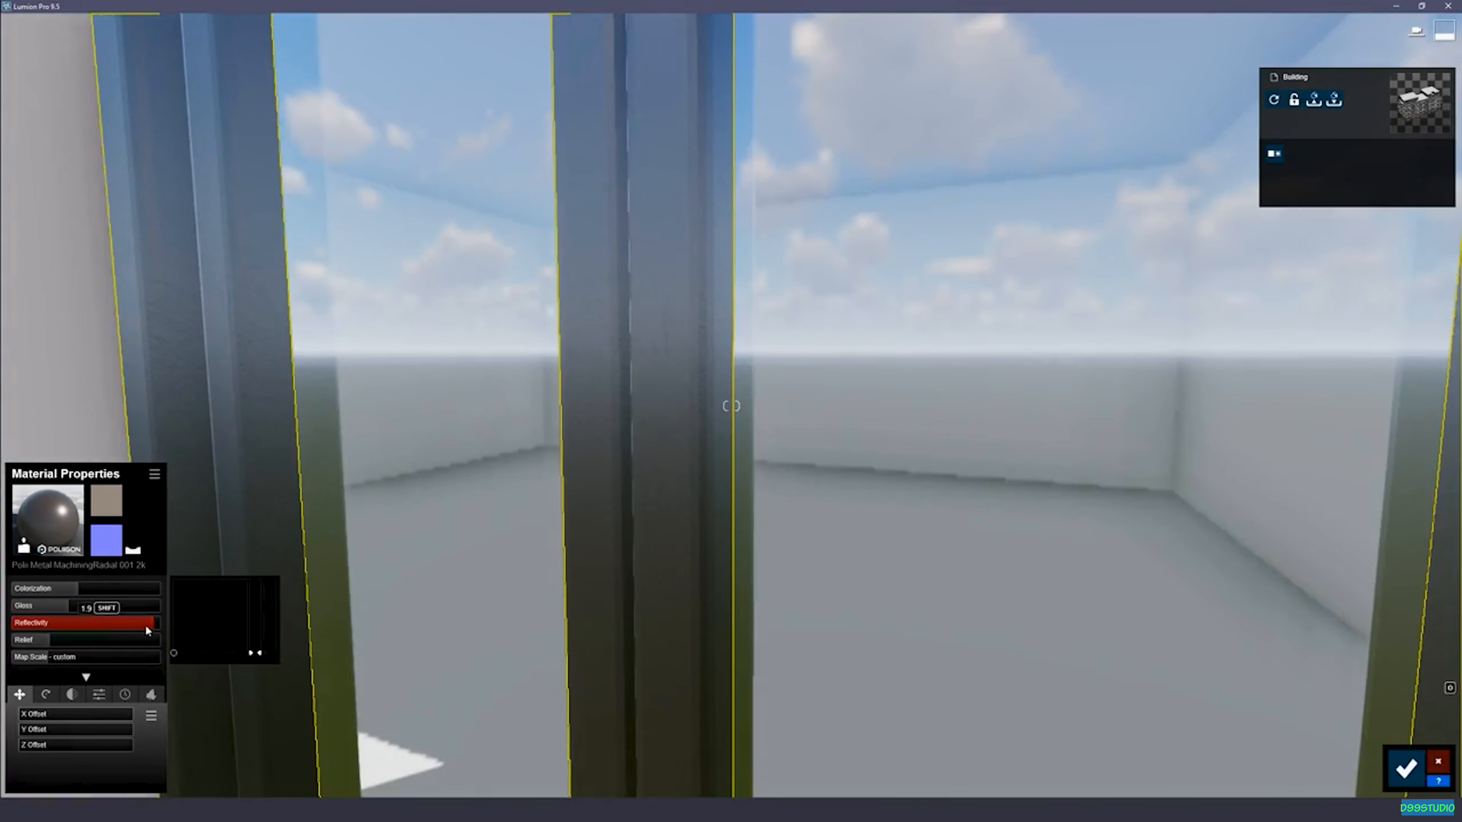
{"action": "left_click_drag", "start_coordinate": [148, 630], "coordinate": [172, 622]}
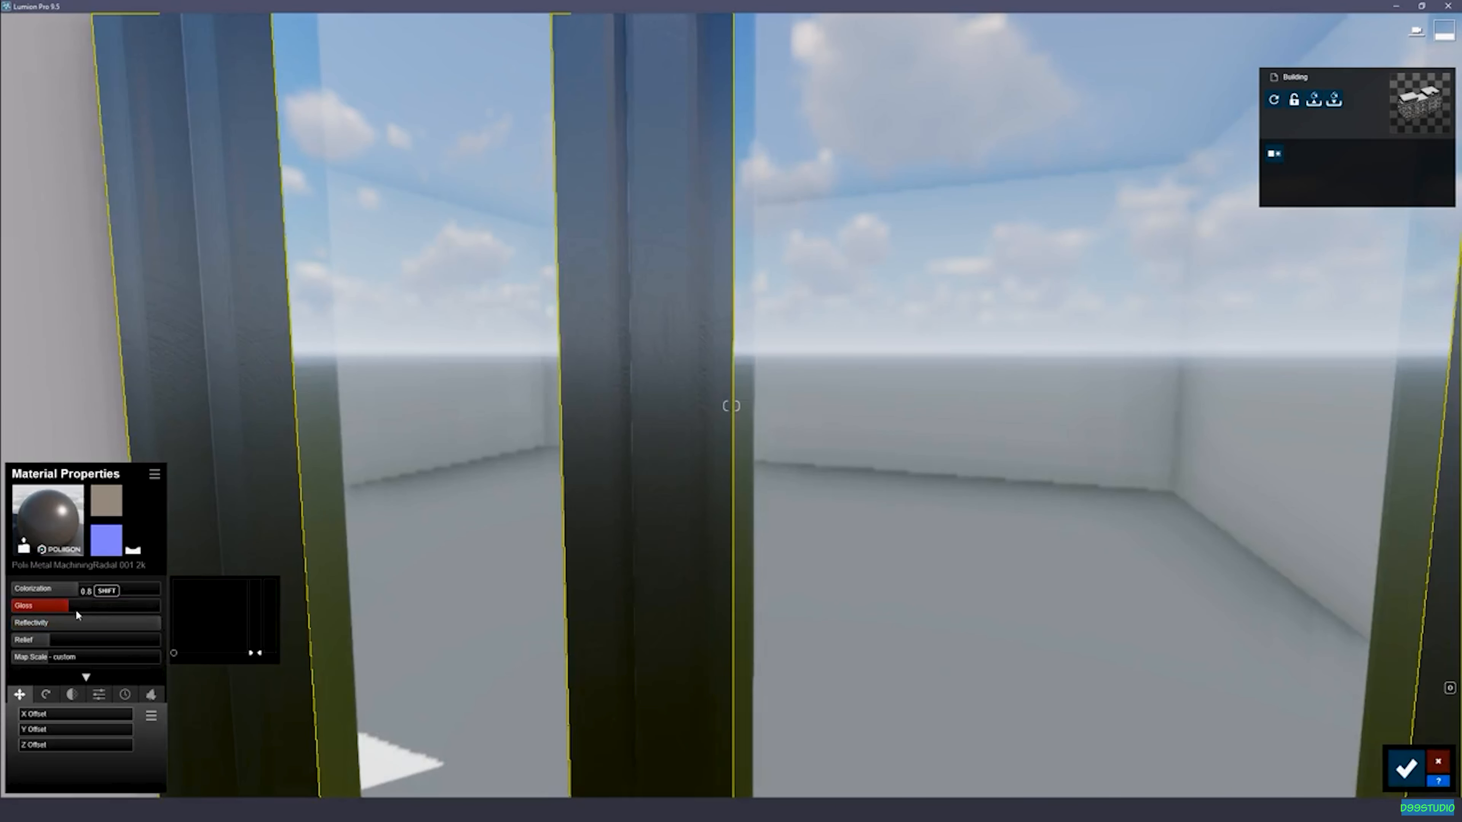
{"action": "left_click_drag", "start_coordinate": [103, 627], "coordinate": [37, 627]}
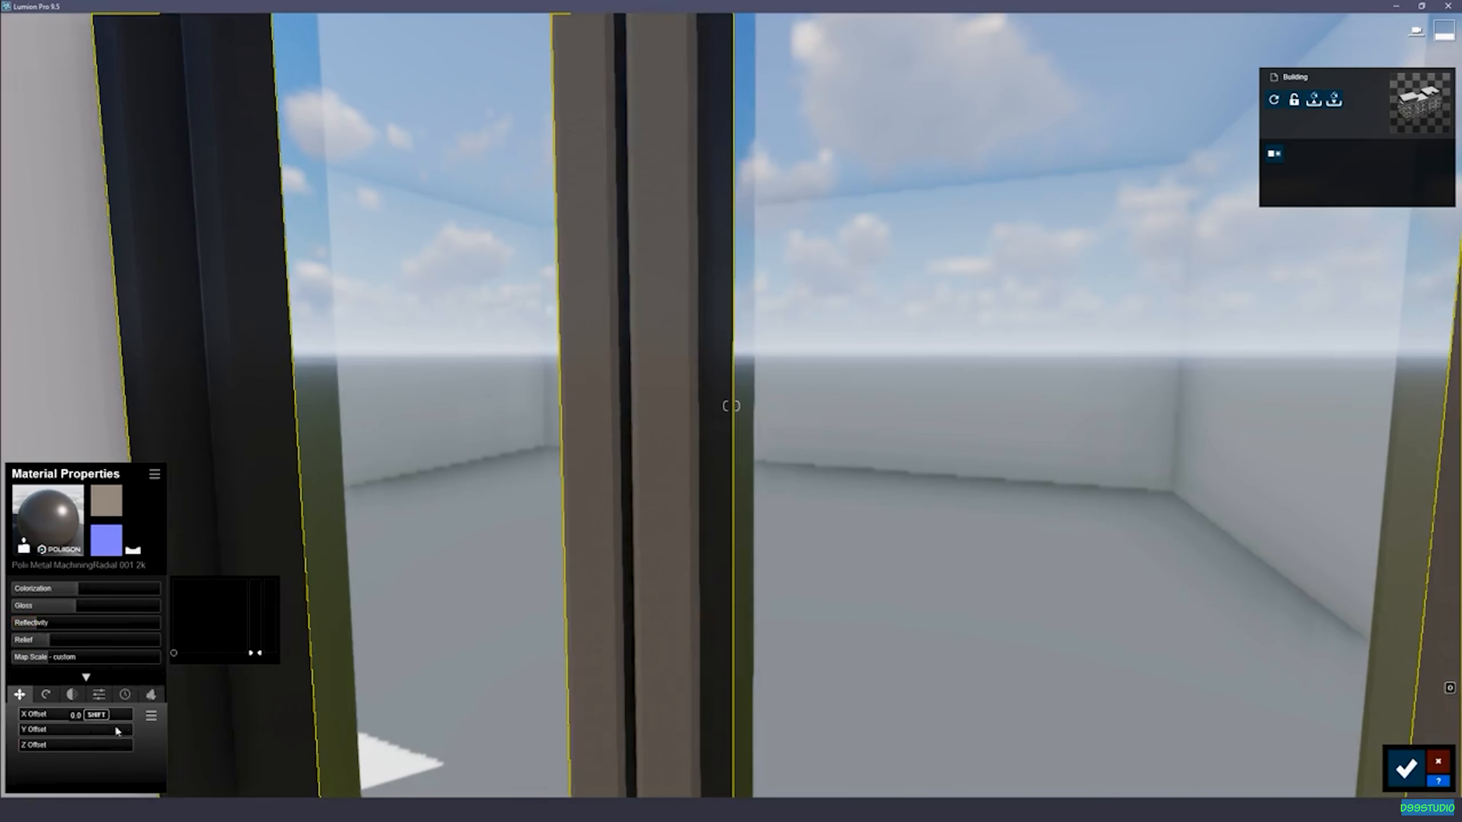
Step: Show the window metal's weathering settings and soften the frame edges with an Edges value of about 0.1
{"action": "left_click", "coordinate": [124, 695]}
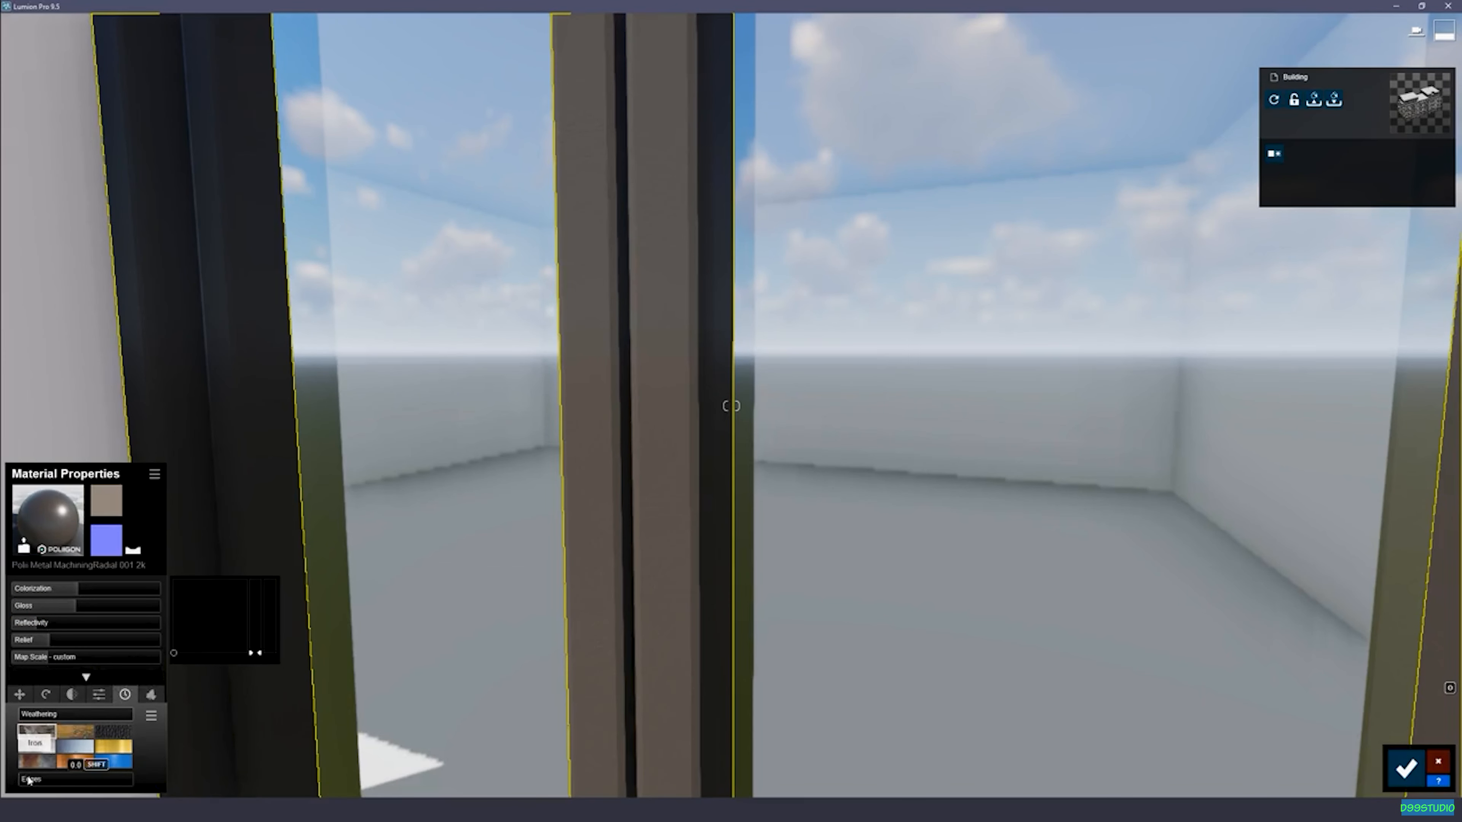
{"action": "left_click_drag", "start_coordinate": [27, 782], "coordinate": [35, 782]}
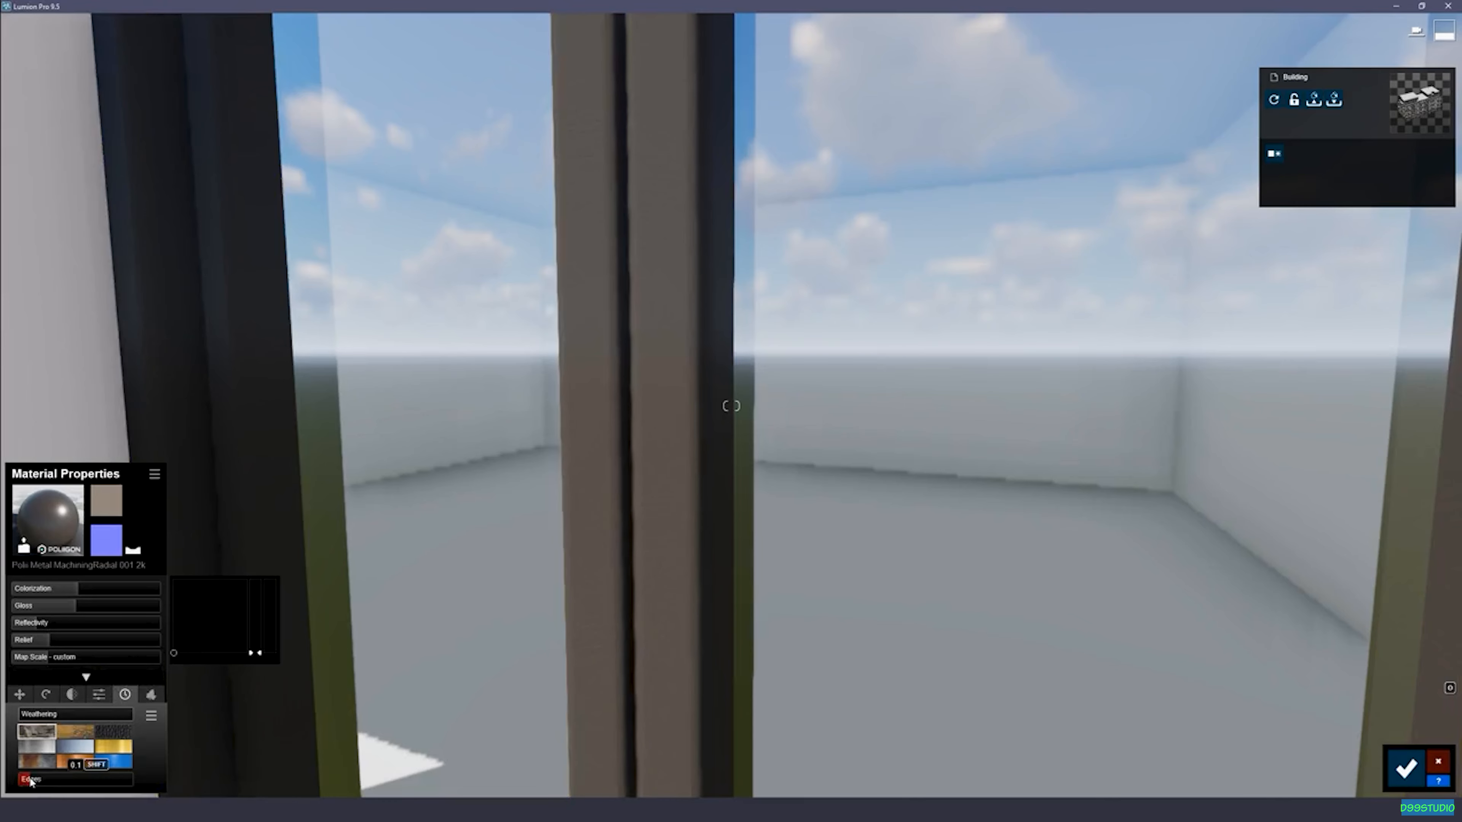
{"action": "right_click_drag", "start_coordinate": [731, 405], "coordinate": [679, 412]}
{"action": "key", "text": "d"}
{"action": "key", "text": "a"}
{"action": "key", "text": "a"}
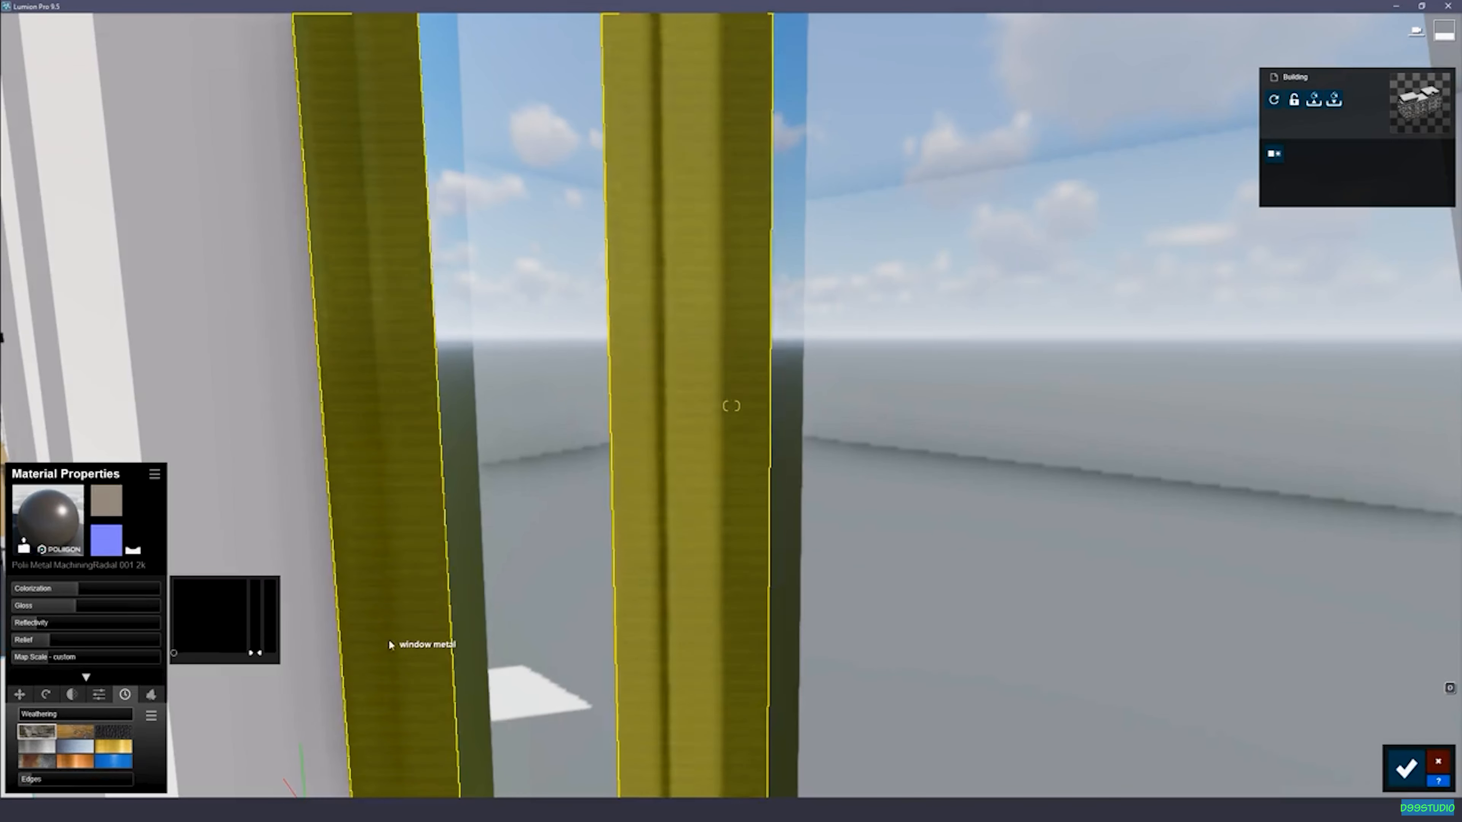
{"action": "right_click_drag", "start_coordinate": [388, 639], "coordinate": [351, 646]}
{"action": "key", "text": "s"}
{"action": "key", "text": "w"}
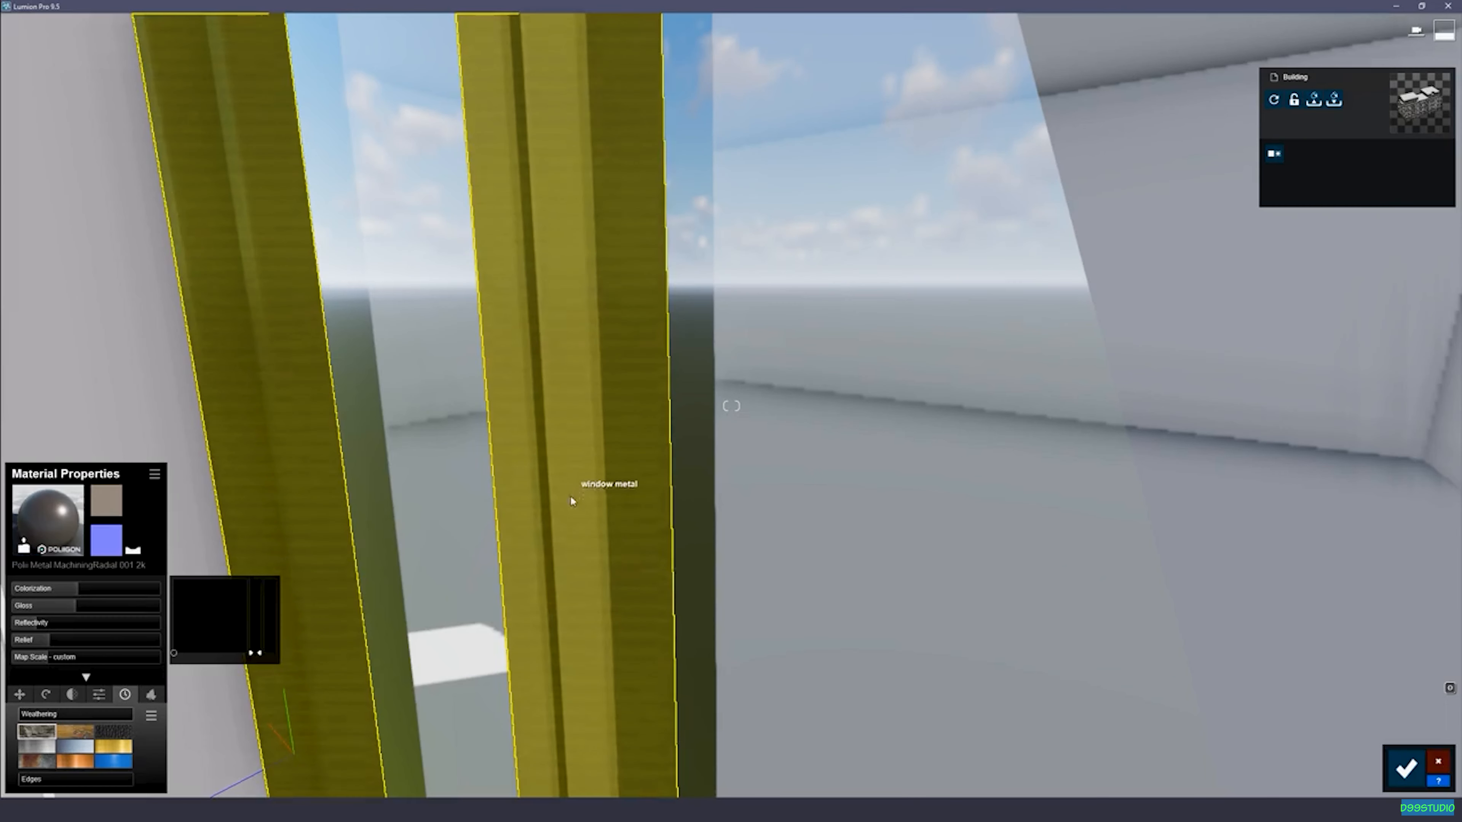
{"action": "left_click", "coordinate": [24, 781]}
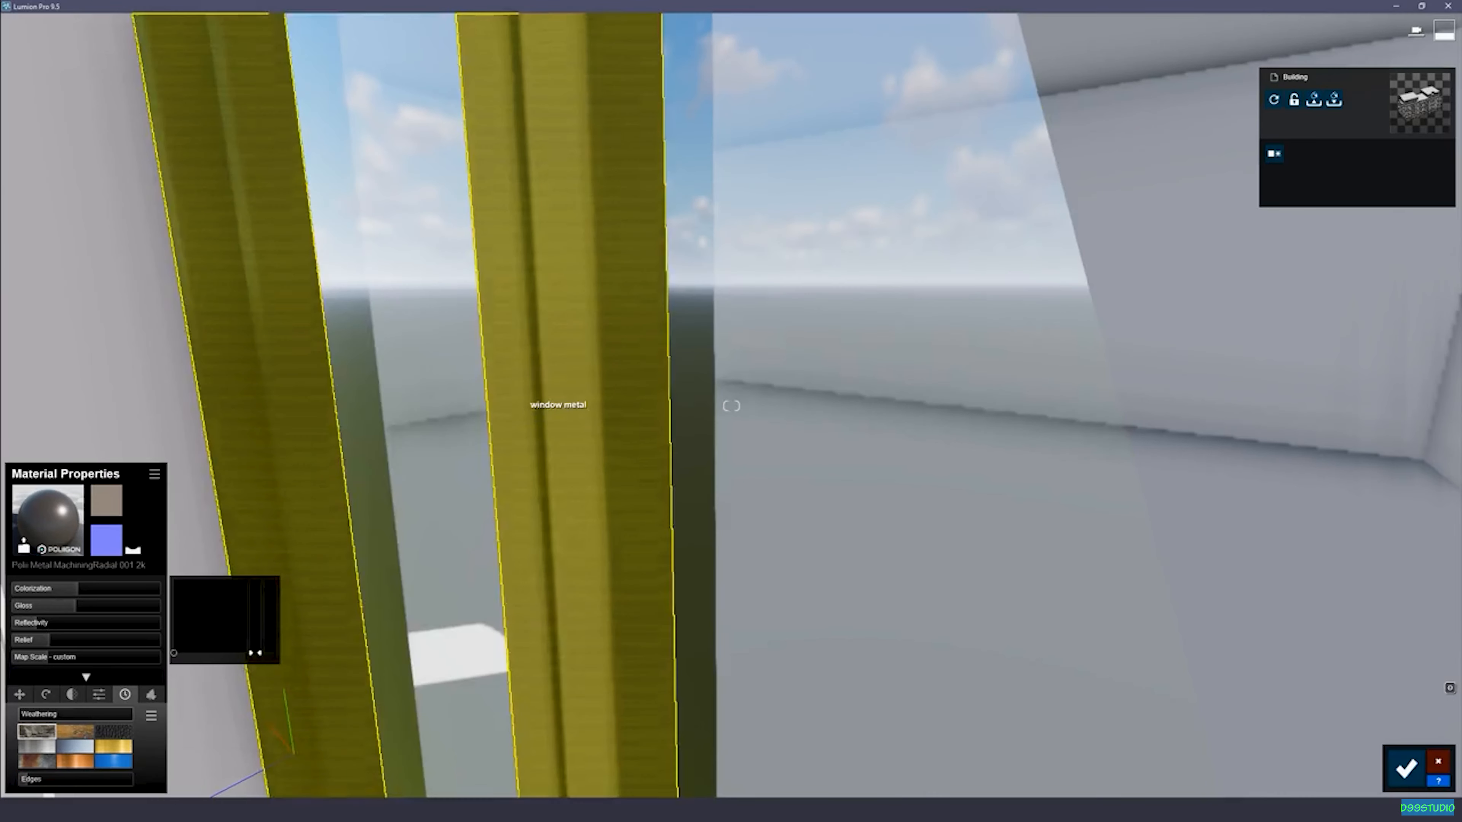
Step: Darken the window metal by raising its colorization to 0.5
{"action": "right_click_drag", "start_coordinate": [539, 405], "coordinate": [791, 417]}
{"action": "key", "text": "d"}
{"action": "right_click_drag", "start_coordinate": [772, 490], "coordinate": [521, 559]}
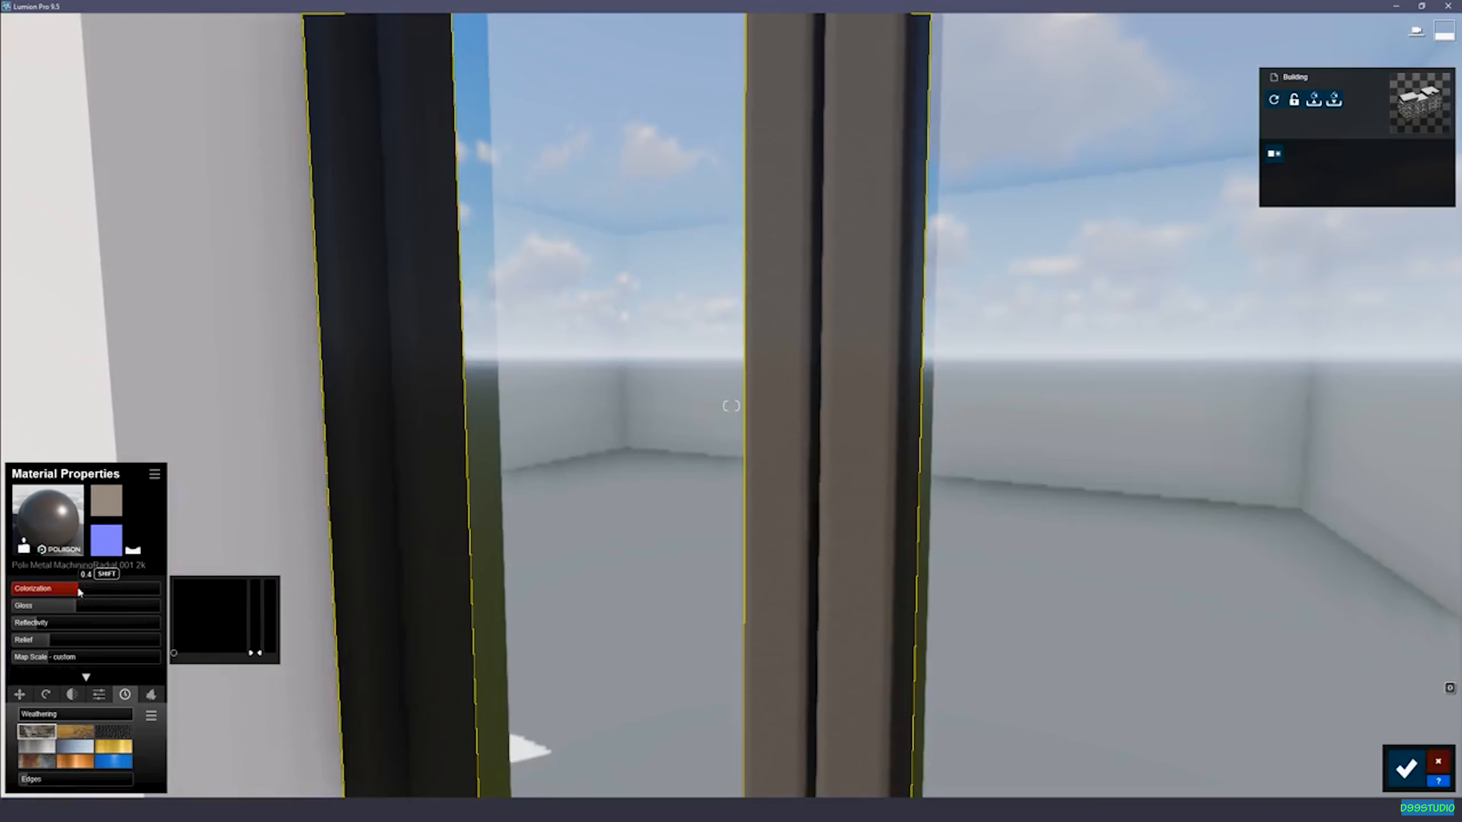
{"action": "left_click_drag", "start_coordinate": [79, 591], "coordinate": [88, 592]}
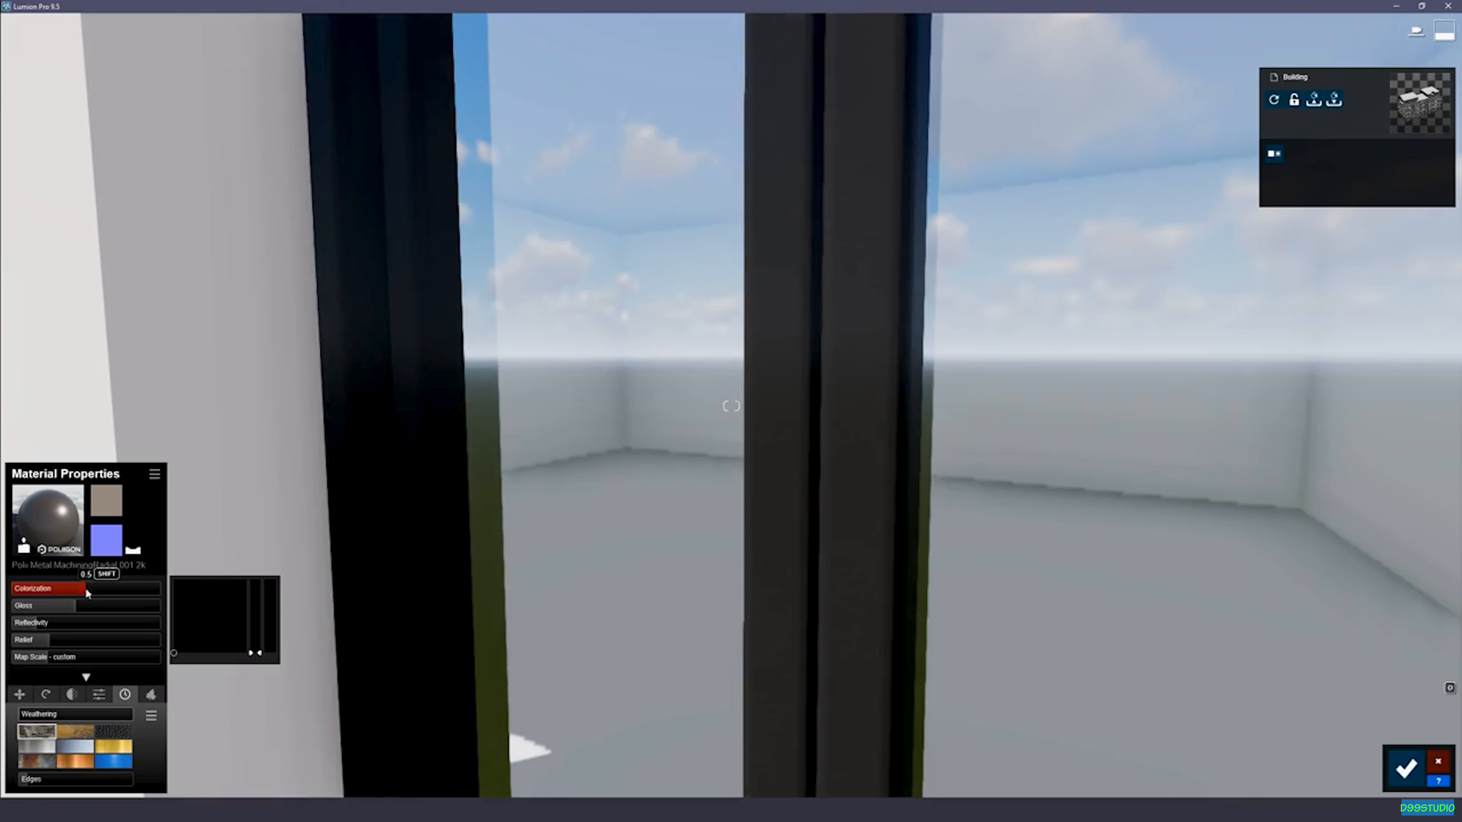
Step: Examine the window frames, glass and neighbouring balcony from several distances and angles
{"action": "right_click_drag", "start_coordinate": [576, 490], "coordinate": [720, 484]}
{"action": "key", "text": "s"}
{"action": "right_click_drag", "start_coordinate": [732, 405], "coordinate": [1079, 368]}
{"action": "key", "text": "a"}
{"action": "key", "text": "a"}
{"action": "key", "text": "d"}
{"action": "key", "text": "d"}
{"action": "key", "text": "w"}
{"action": "key", "text": "s"}
{"action": "key", "text": "s"}
{"action": "right_click_drag", "start_coordinate": [582, 429], "coordinate": [678, 453]}
{"action": "key", "text": "w"}
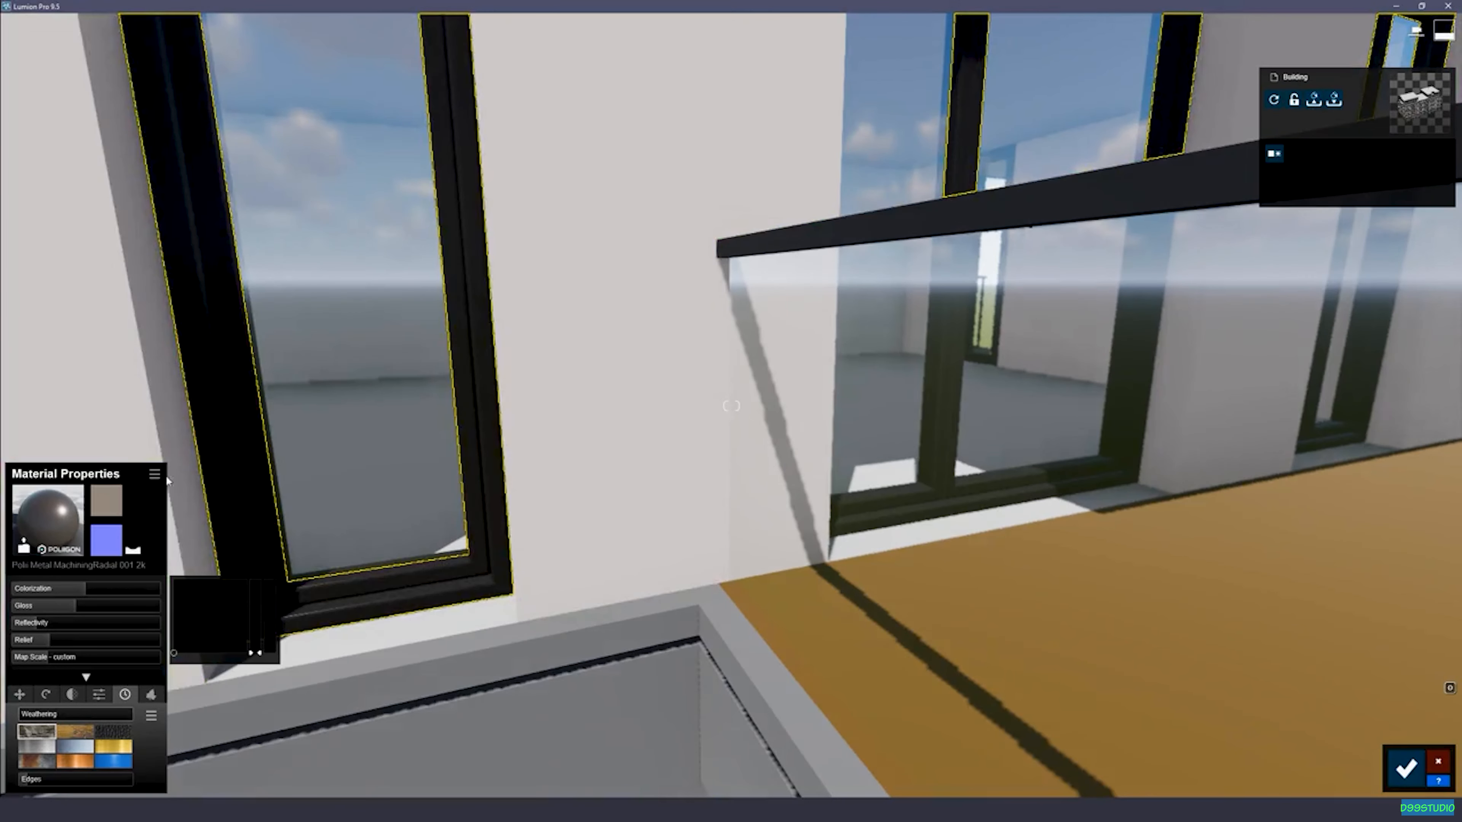
Step: Copy the window metal material, assign Standard to the balcony railing and paste the copied metal onto it
{"action": "left_click", "coordinate": [154, 476]}
{"action": "left_click", "coordinate": [145, 524]}
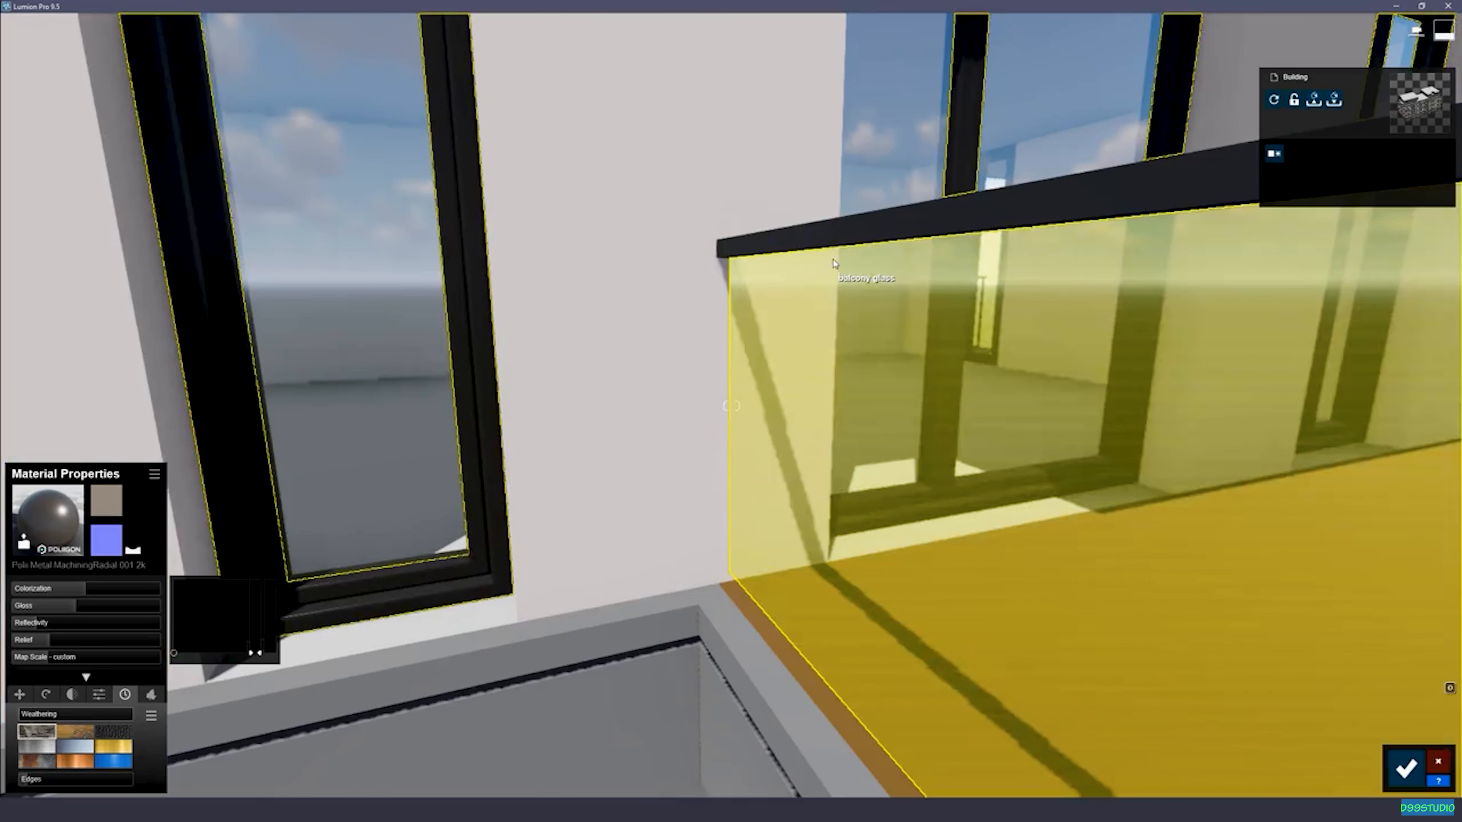
{"action": "left_click", "coordinate": [820, 243]}
{"action": "left_click", "coordinate": [26, 573]}
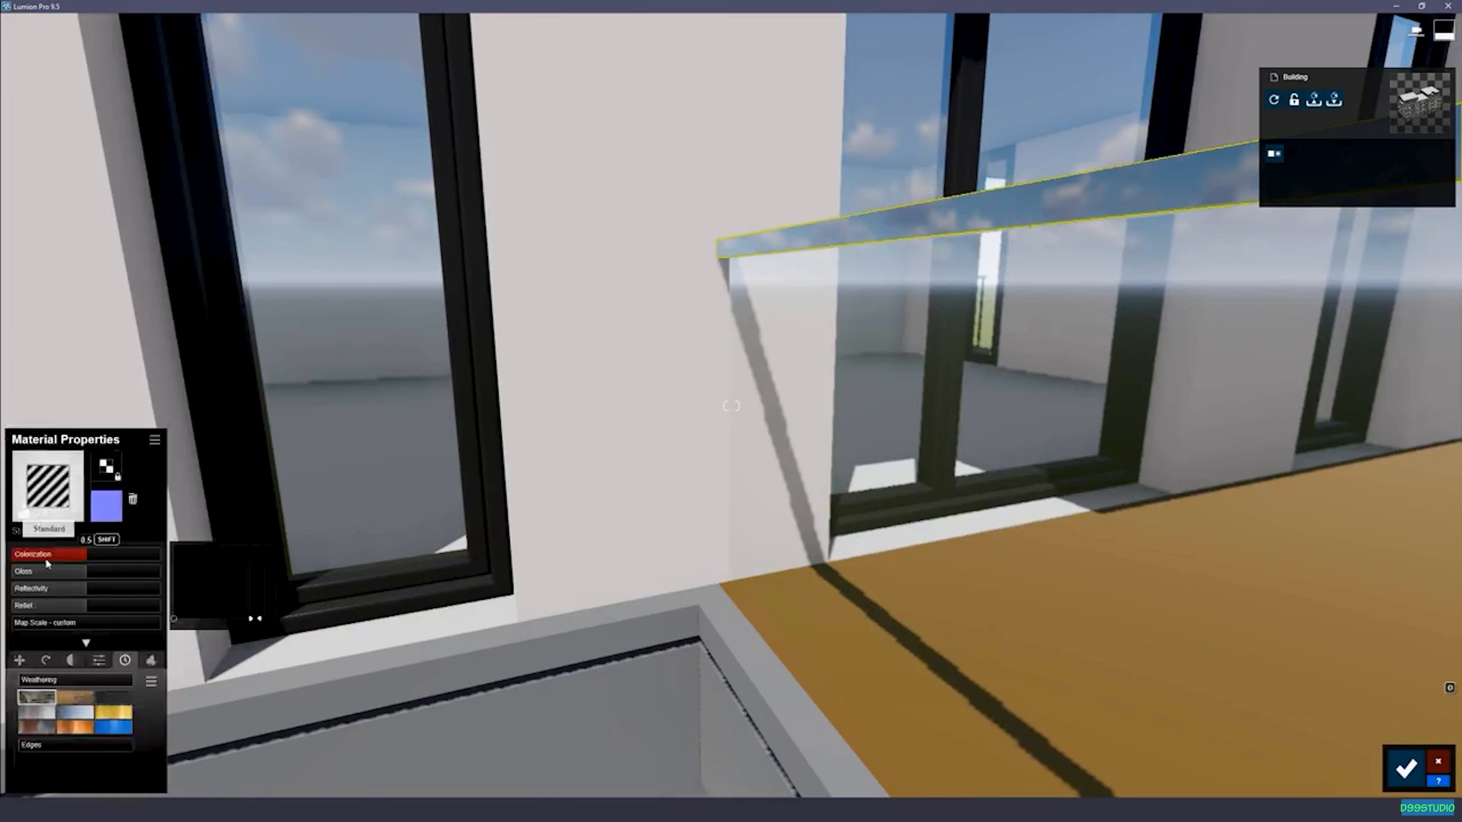
{"action": "left_click", "coordinate": [153, 476]}
{"action": "left_click", "coordinate": [108, 481]}
{"action": "right_click_drag", "start_coordinate": [552, 374], "coordinate": [552, 489]}
{"action": "right_click_drag", "start_coordinate": [731, 406], "coordinate": [731, 406]}
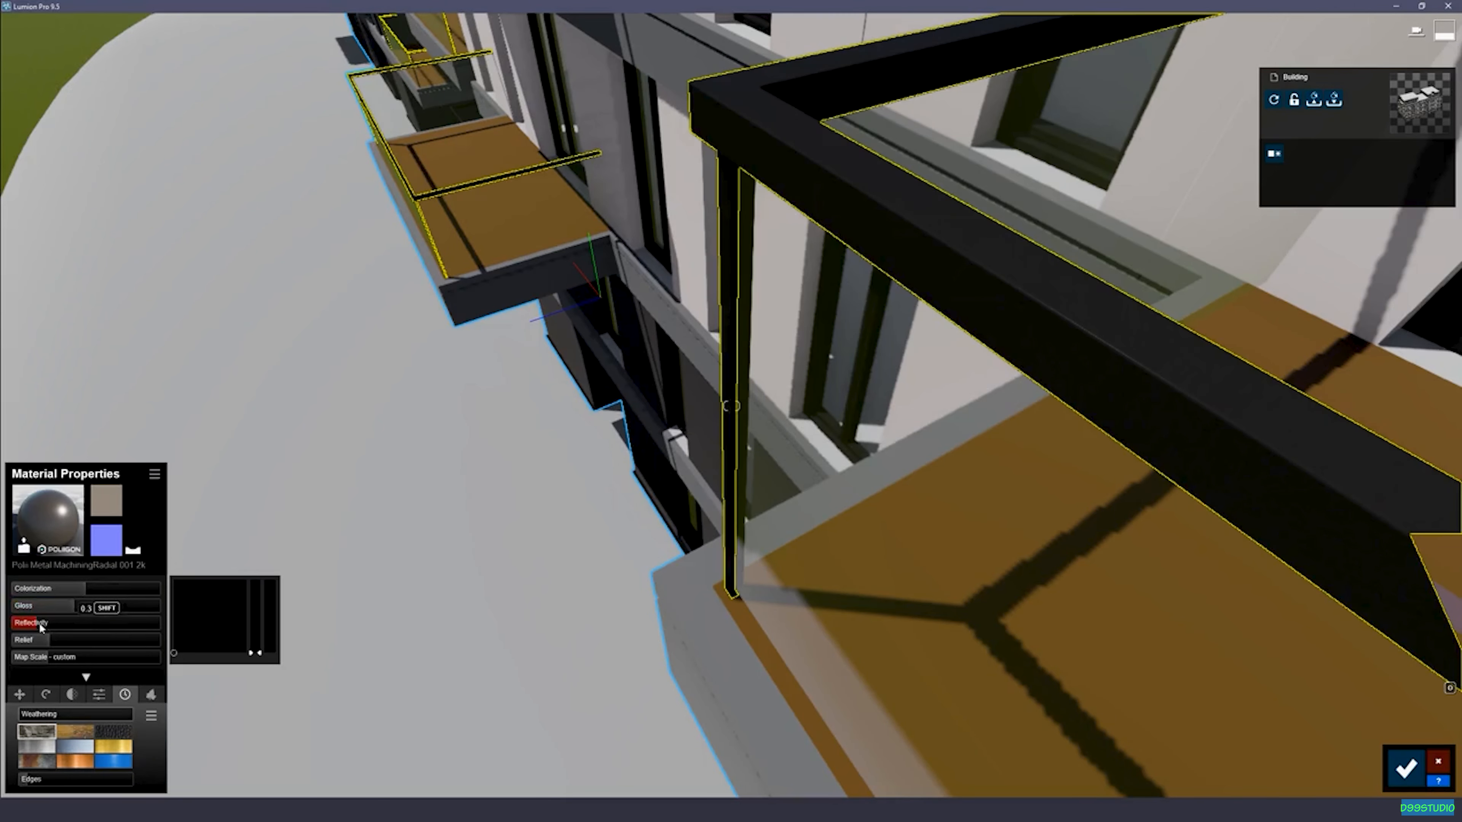
{"action": "right_click_drag", "start_coordinate": [366, 404], "coordinate": [366, 404]}
{"action": "key", "text": "w"}
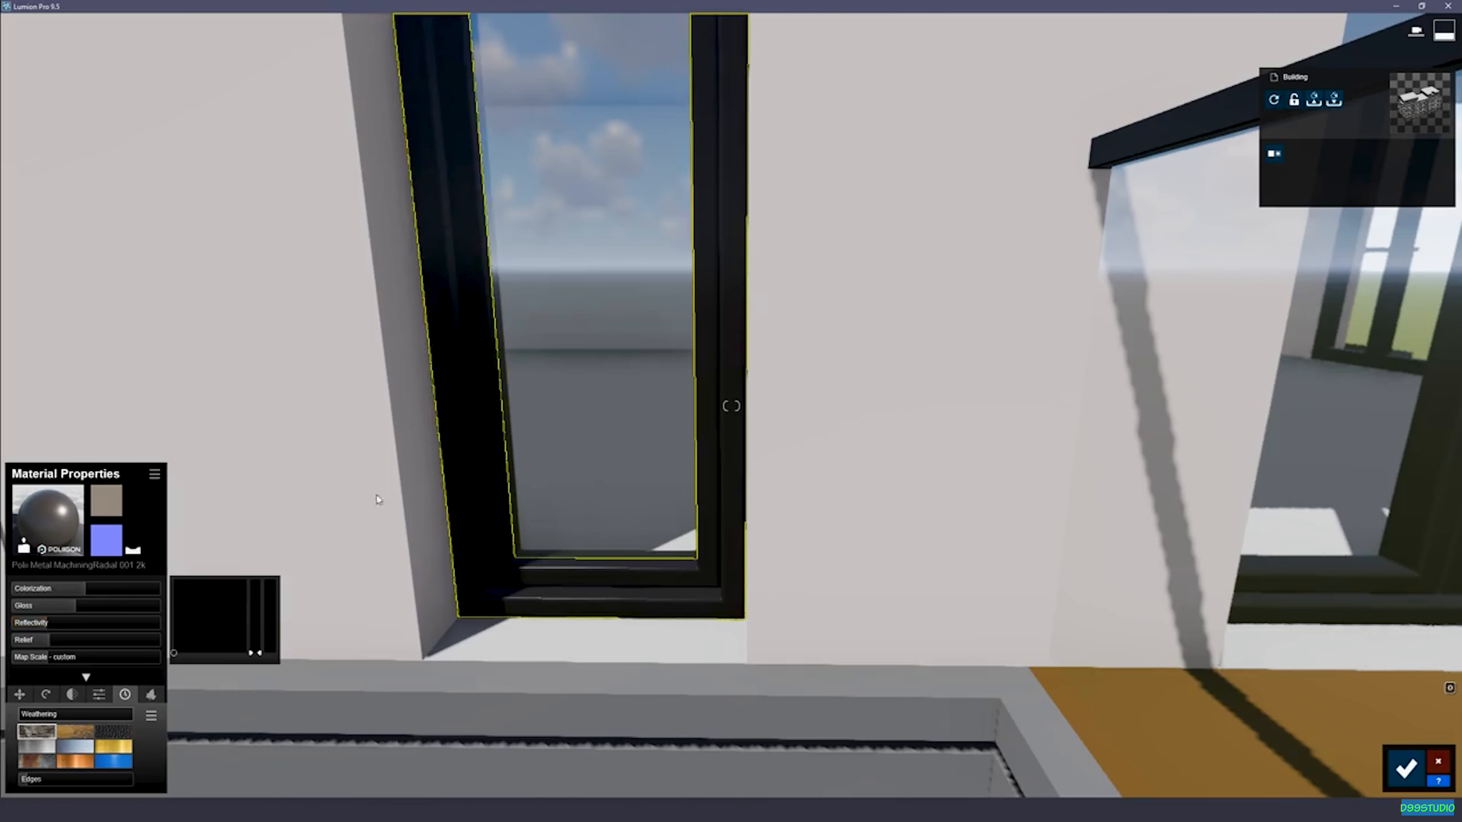
Step: Examine the balcony railings, window frames and glass along the facade from a distance and up close
{"action": "key", "text": "s"}
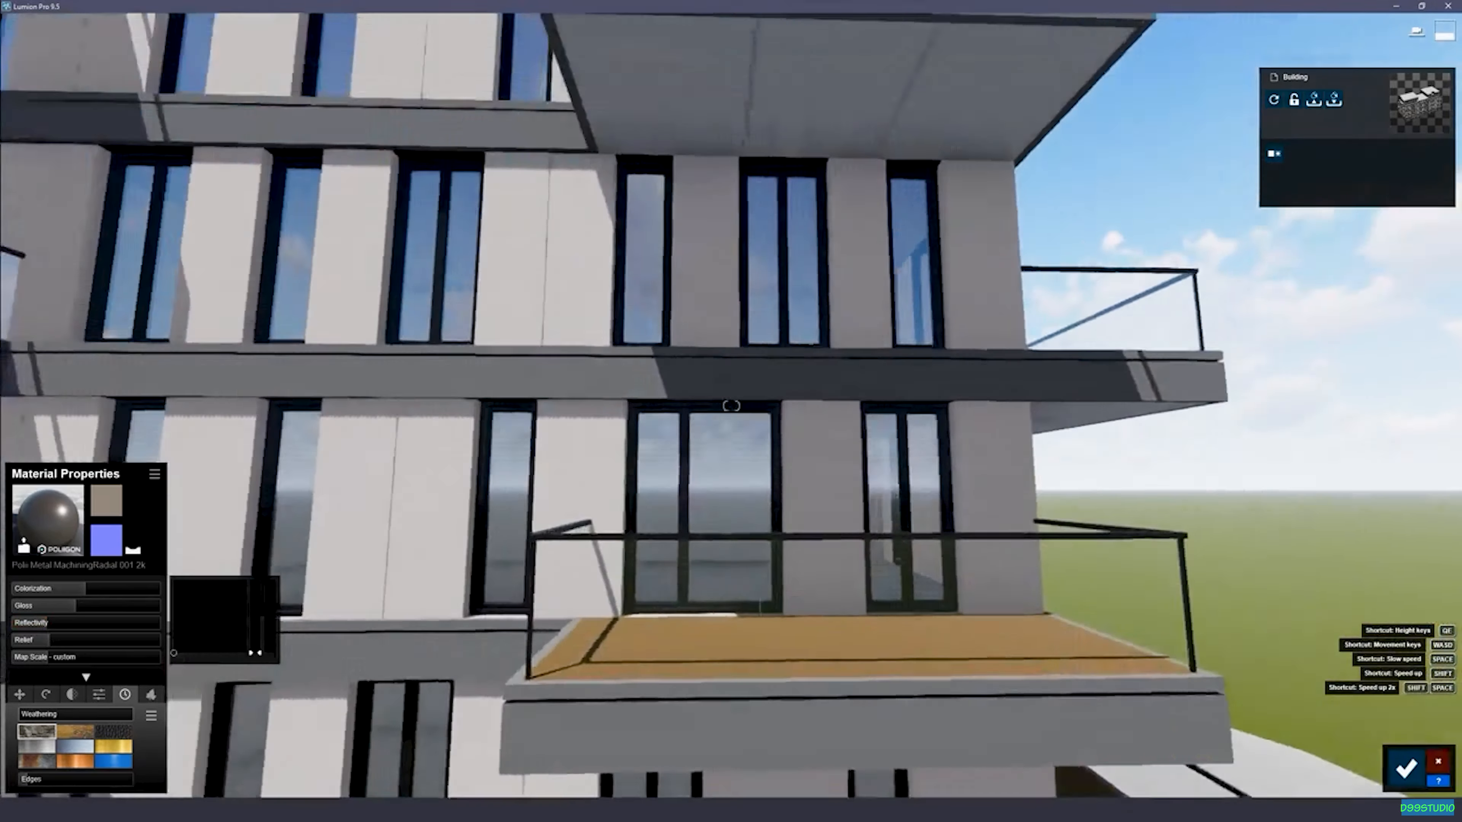
{"action": "right_click_drag", "start_coordinate": [731, 405], "coordinate": [731, 406]}
{"action": "key", "text": "w"}
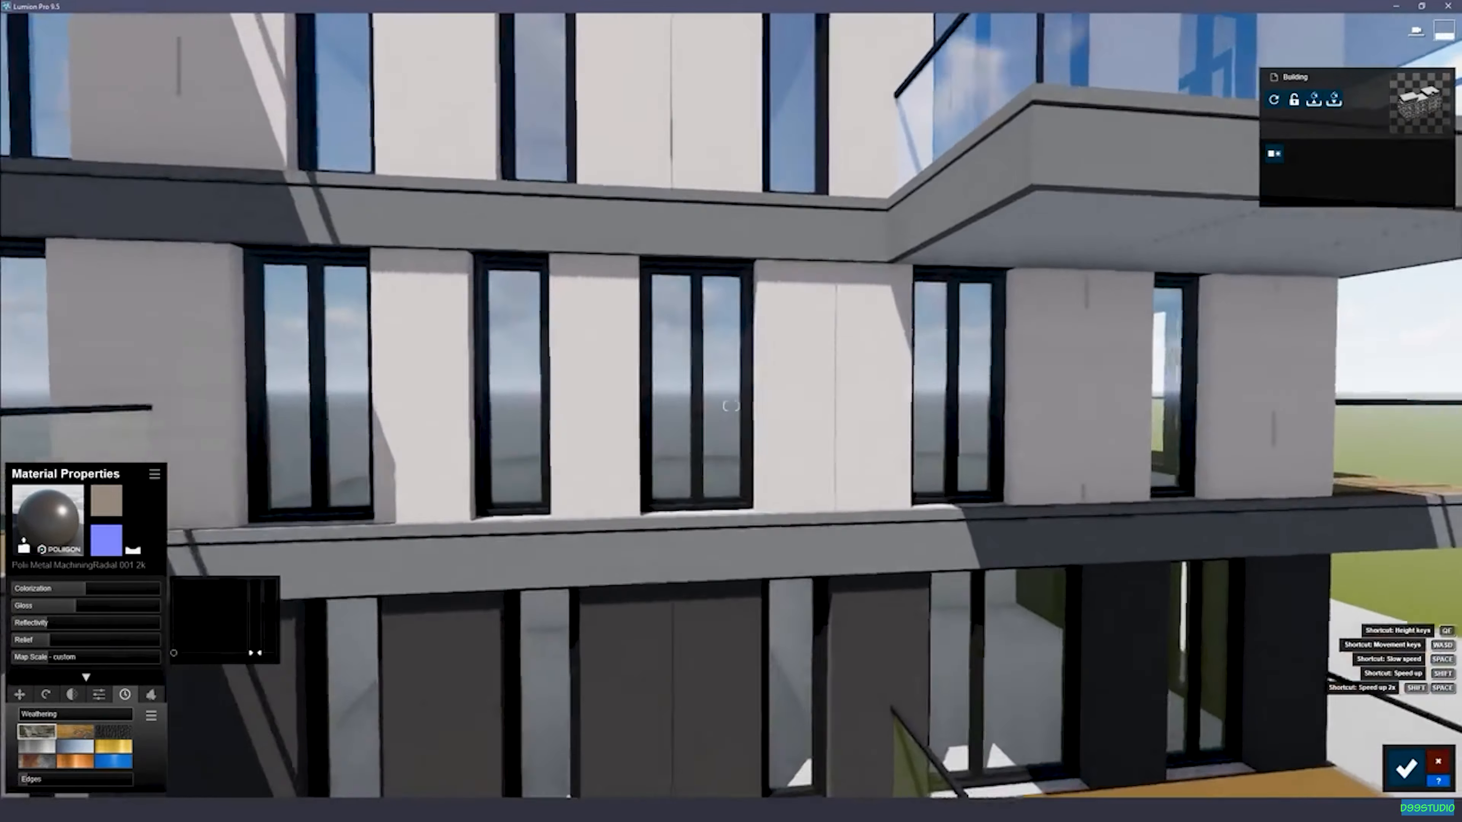
{"action": "key", "text": "w"}
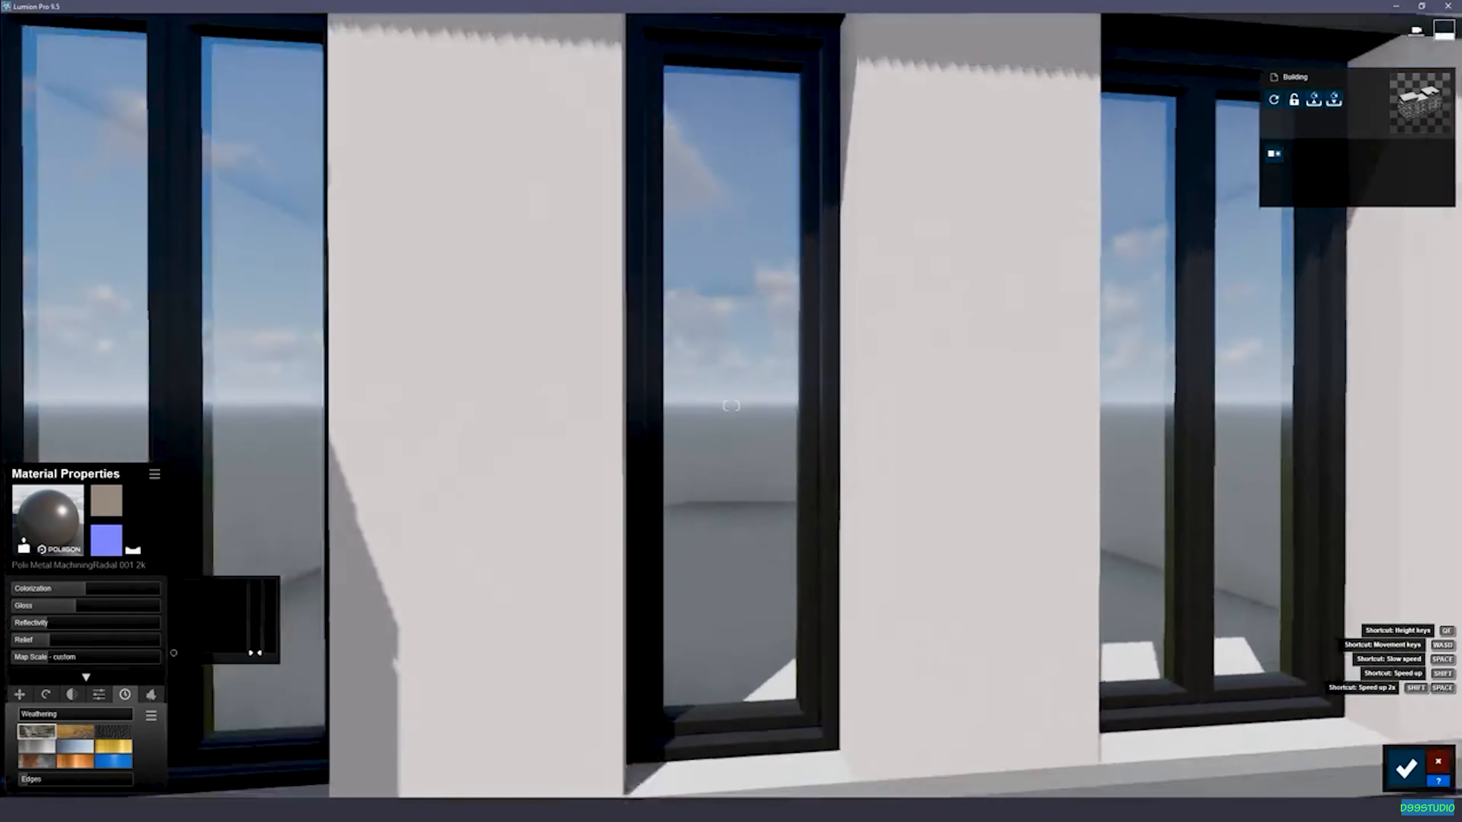
{"action": "key", "text": "s"}
{"action": "right_click_drag", "start_coordinate": [731, 406], "coordinate": [731, 406]}
{"action": "key", "text": "w"}
{"action": "key", "text": "d"}
{"action": "key", "text": "w"}
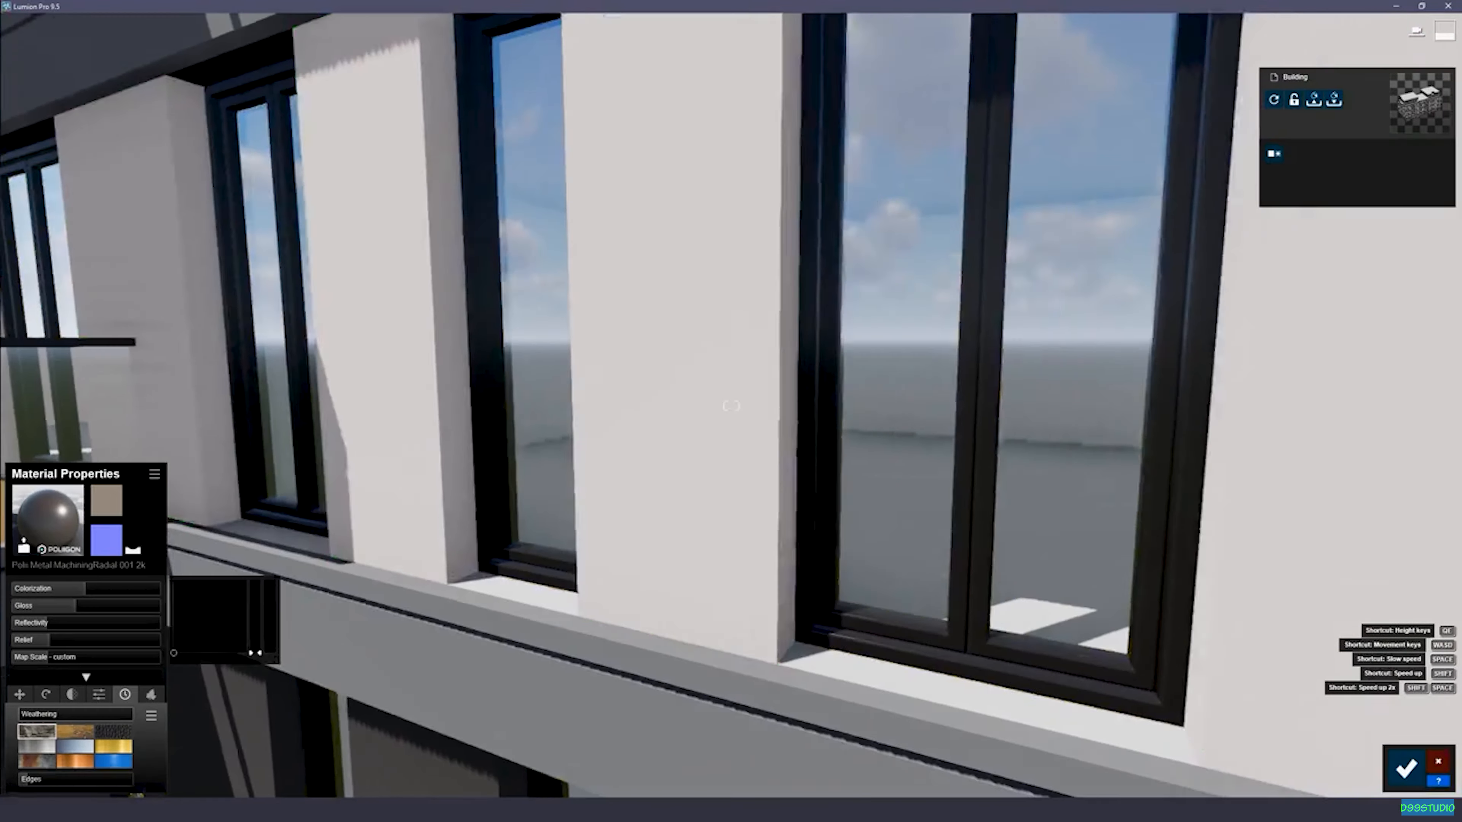
Step: Select the white facade panels between the windows and assign the Standard material to them
{"action": "right_click_drag", "start_coordinate": [724, 270], "coordinate": [724, 271]}
{"action": "key", "text": "d"}
{"action": "left_click", "coordinate": [723, 248]}
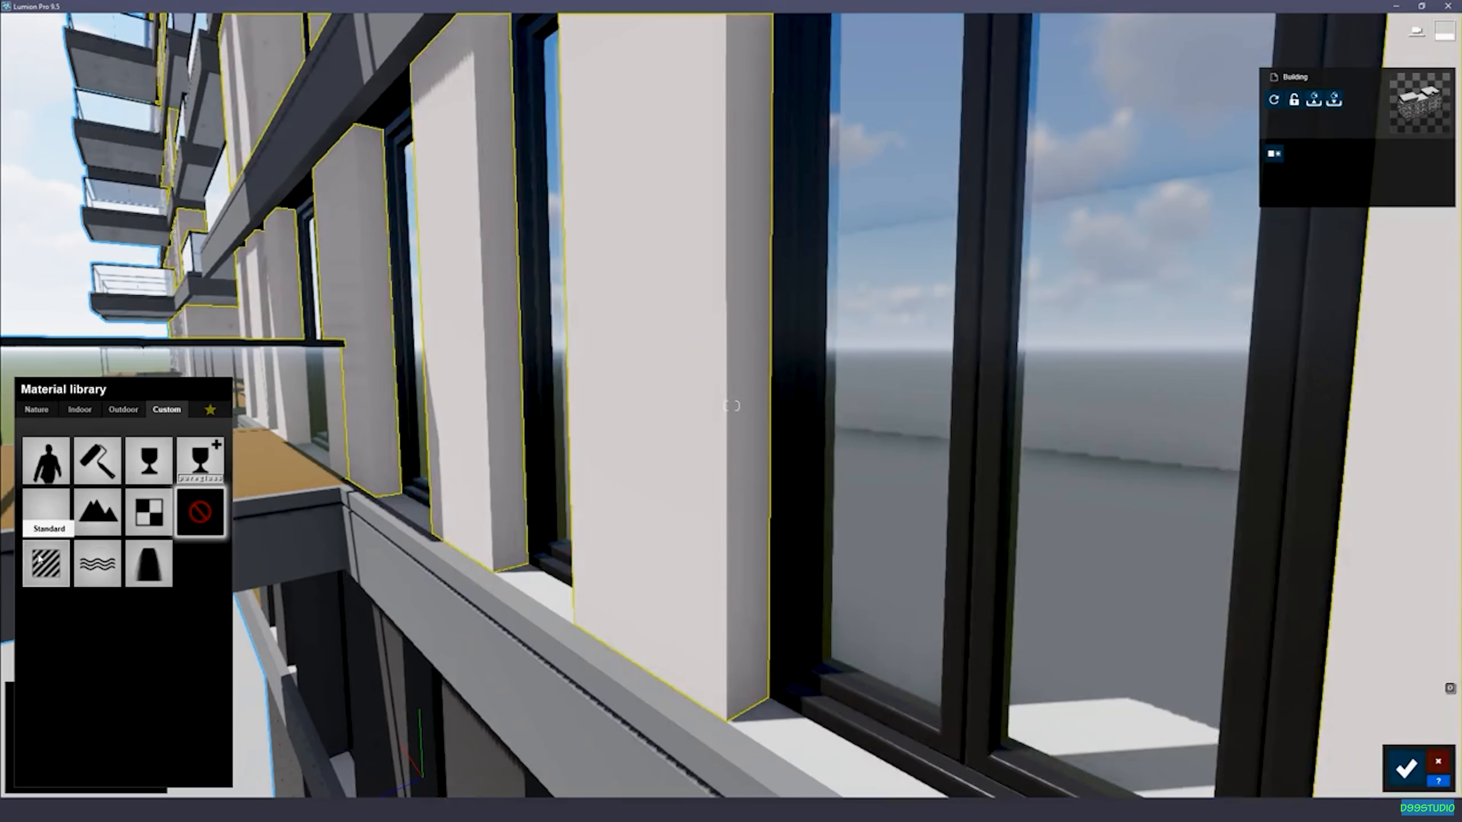
{"action": "left_click", "coordinate": [39, 557]}
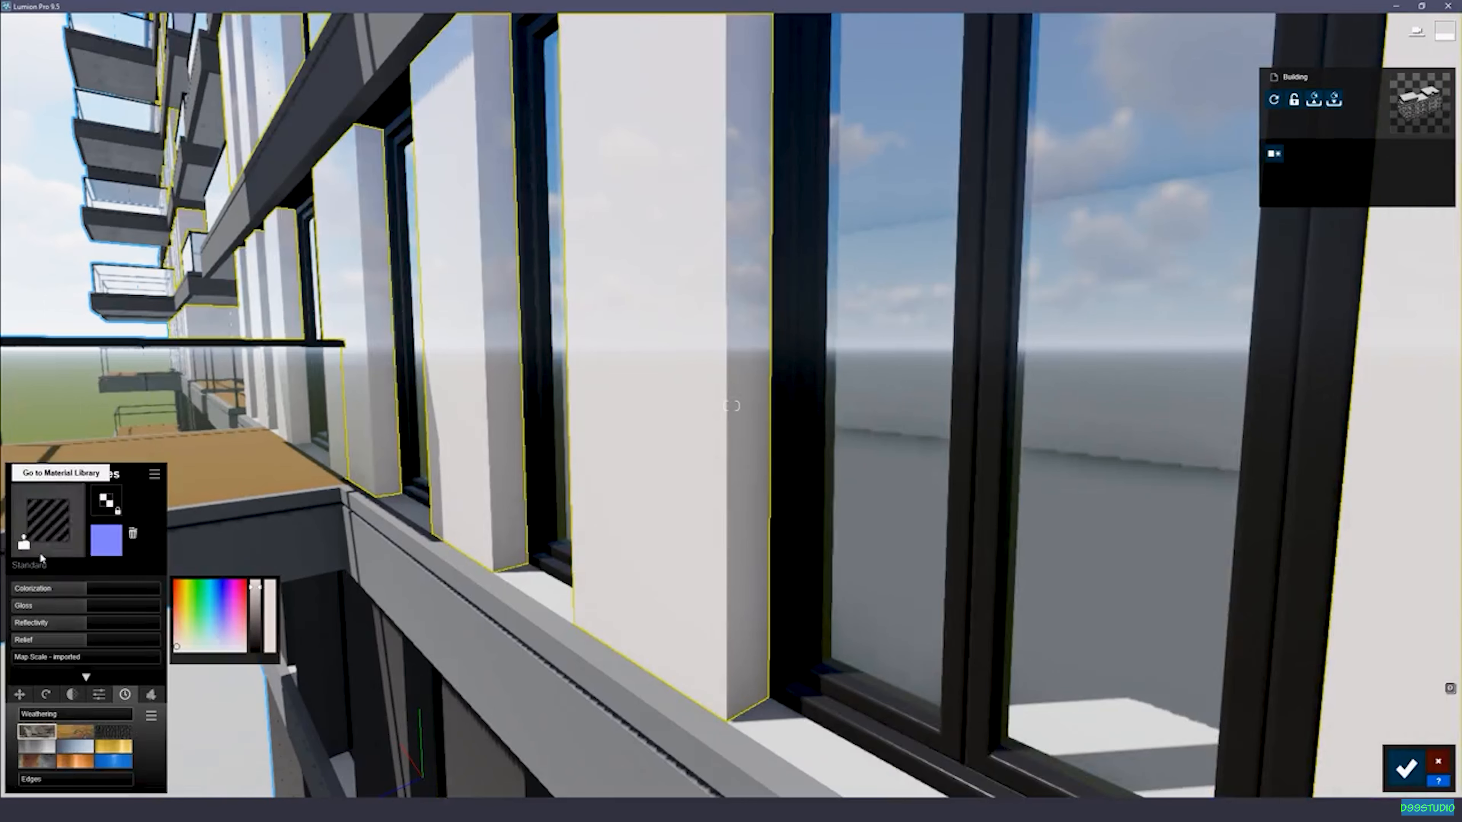
Step: Load WoodPlanksNatural007_AO_4K-2.jpg from Textures > WoodPlanksNatural007 > REGULAR > 4K as the facade's color map
{"action": "left_click", "coordinate": [110, 502]}
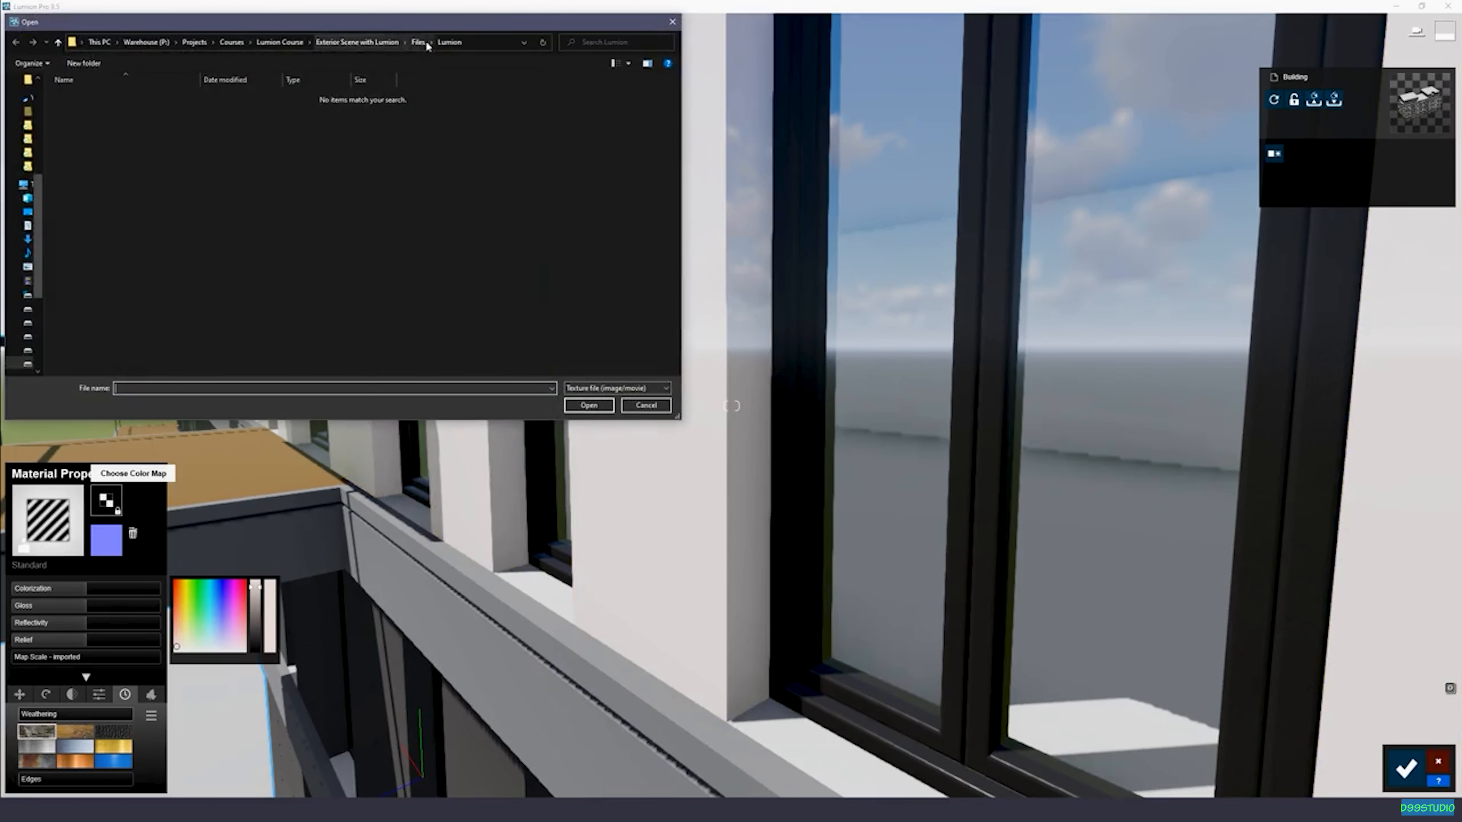
{"action": "left_click", "coordinate": [426, 44]}
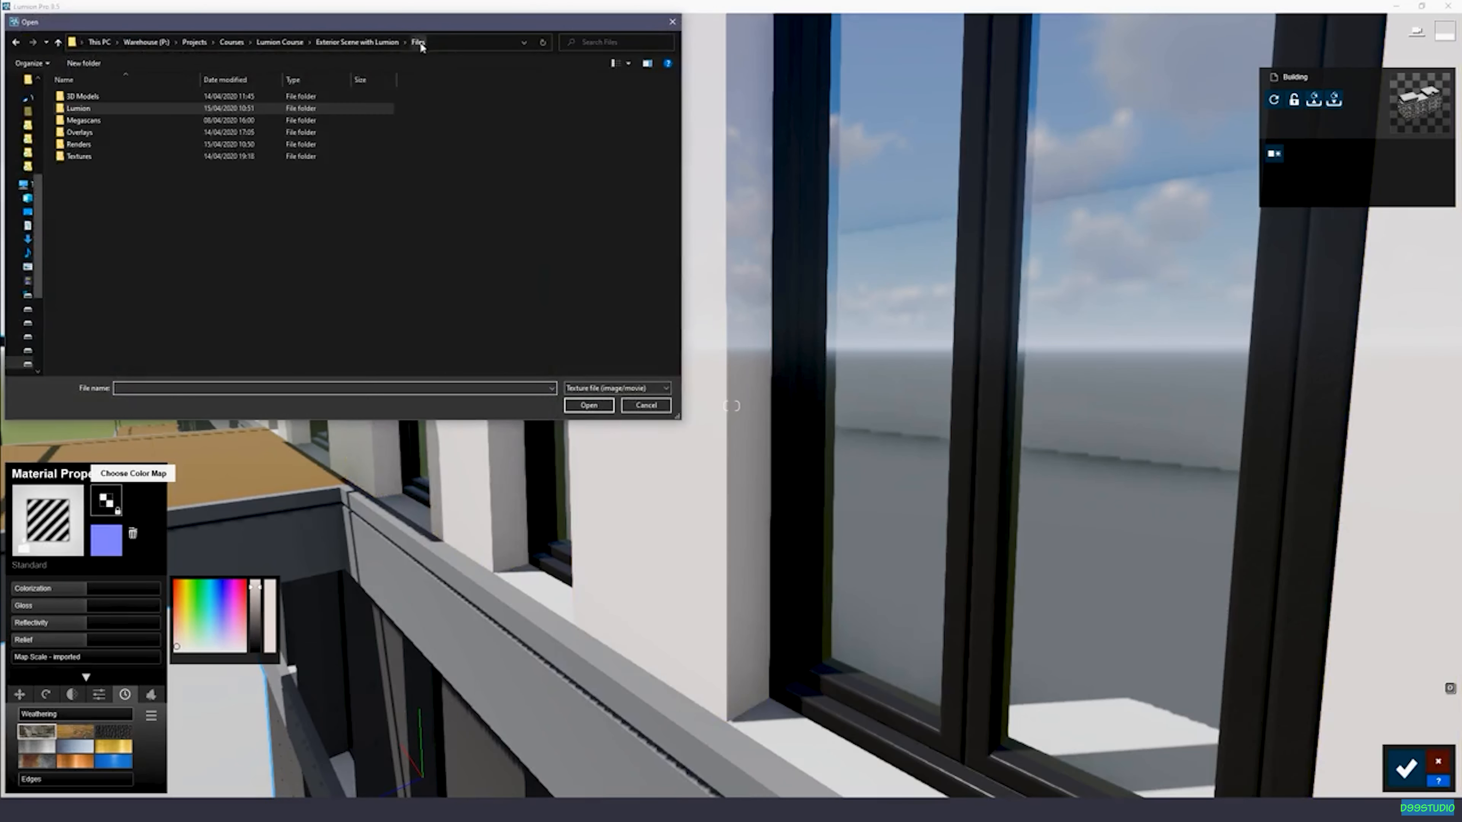
{"action": "double_click", "coordinate": [79, 156]}
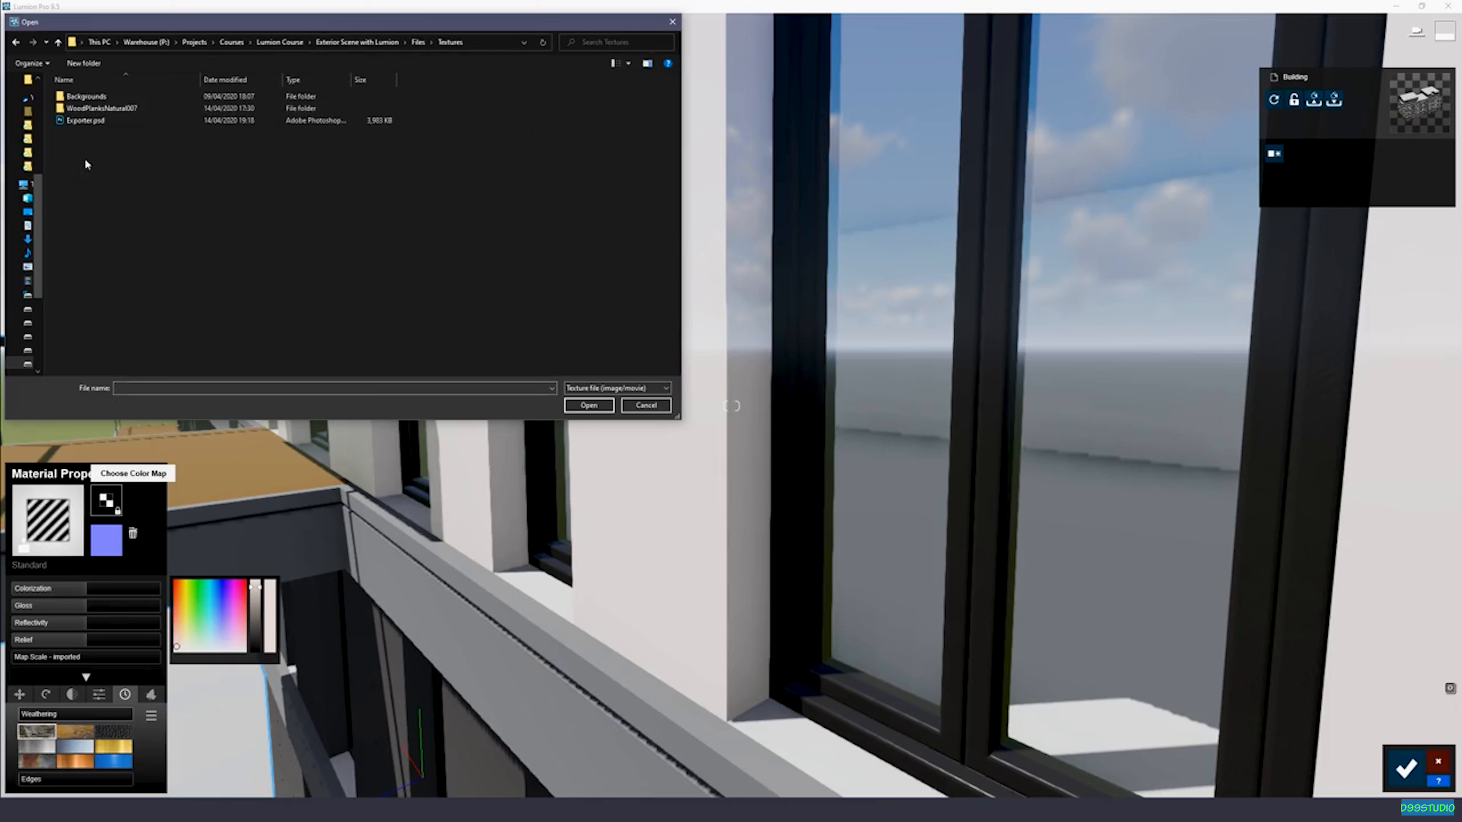
{"action": "double_click", "coordinate": [122, 113]}
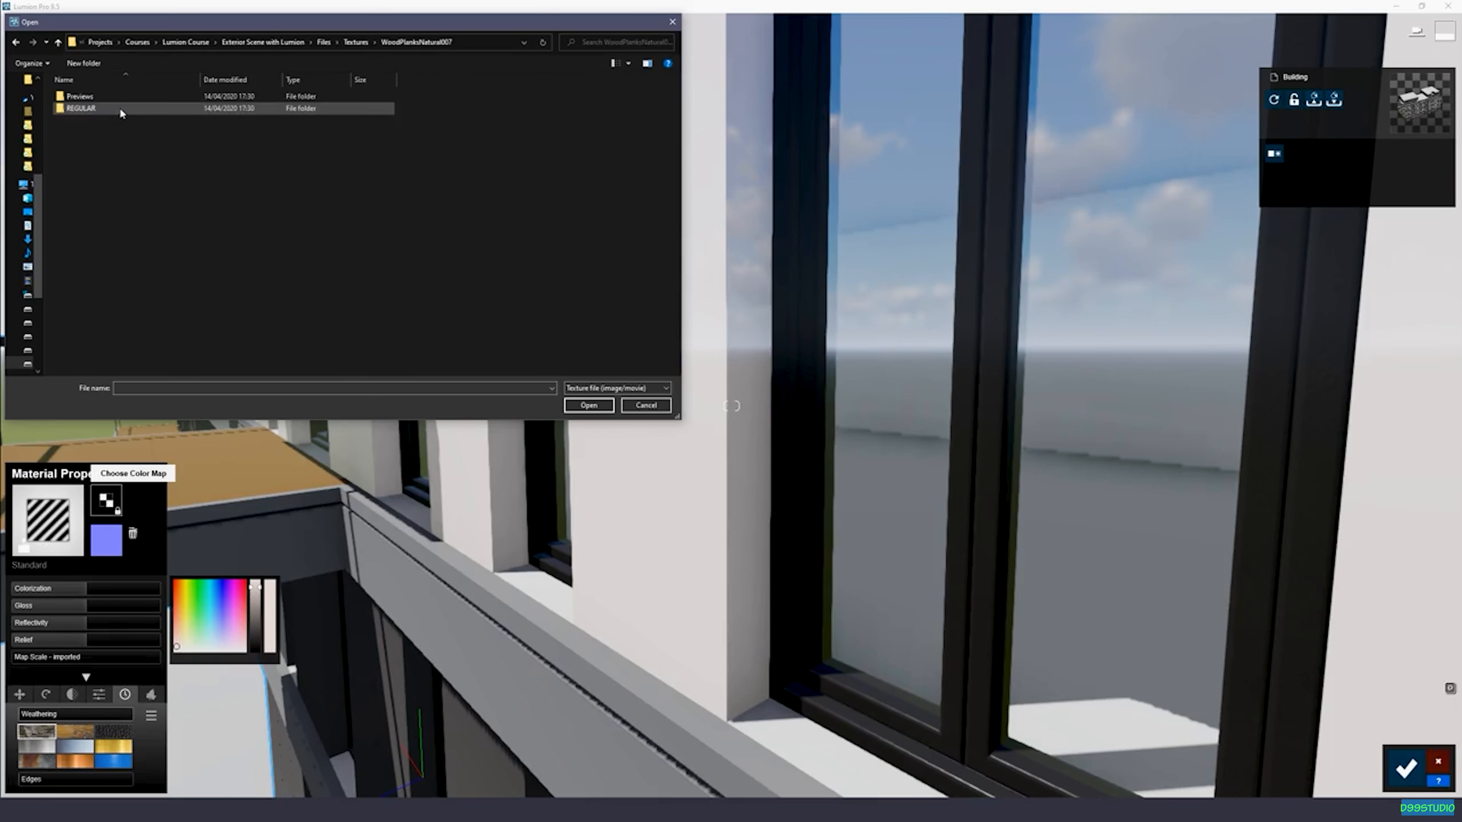
{"action": "double_click", "coordinate": [87, 109]}
{"action": "double_click", "coordinate": [69, 96]}
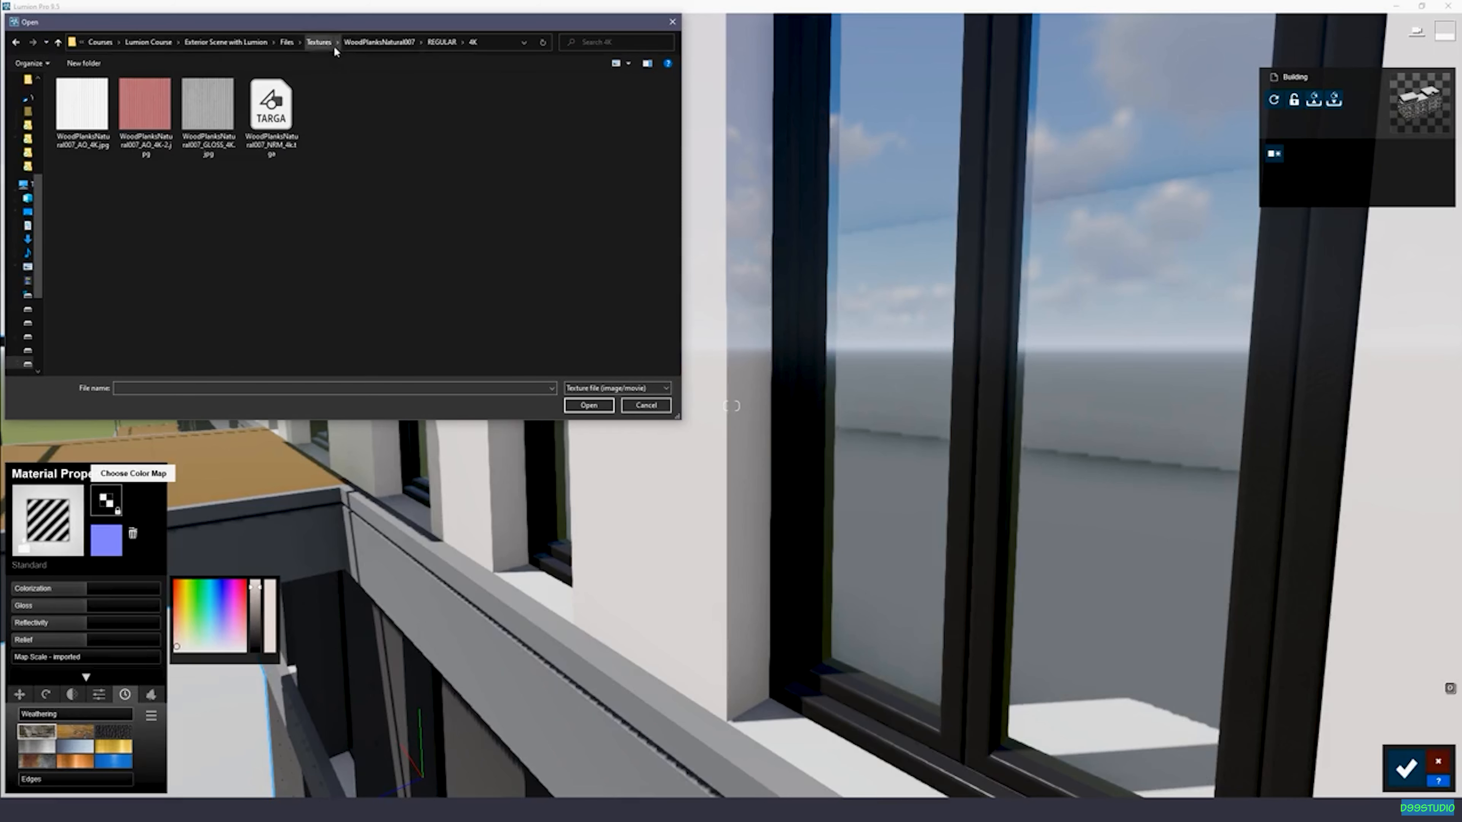
{"action": "left_click", "coordinate": [158, 102]}
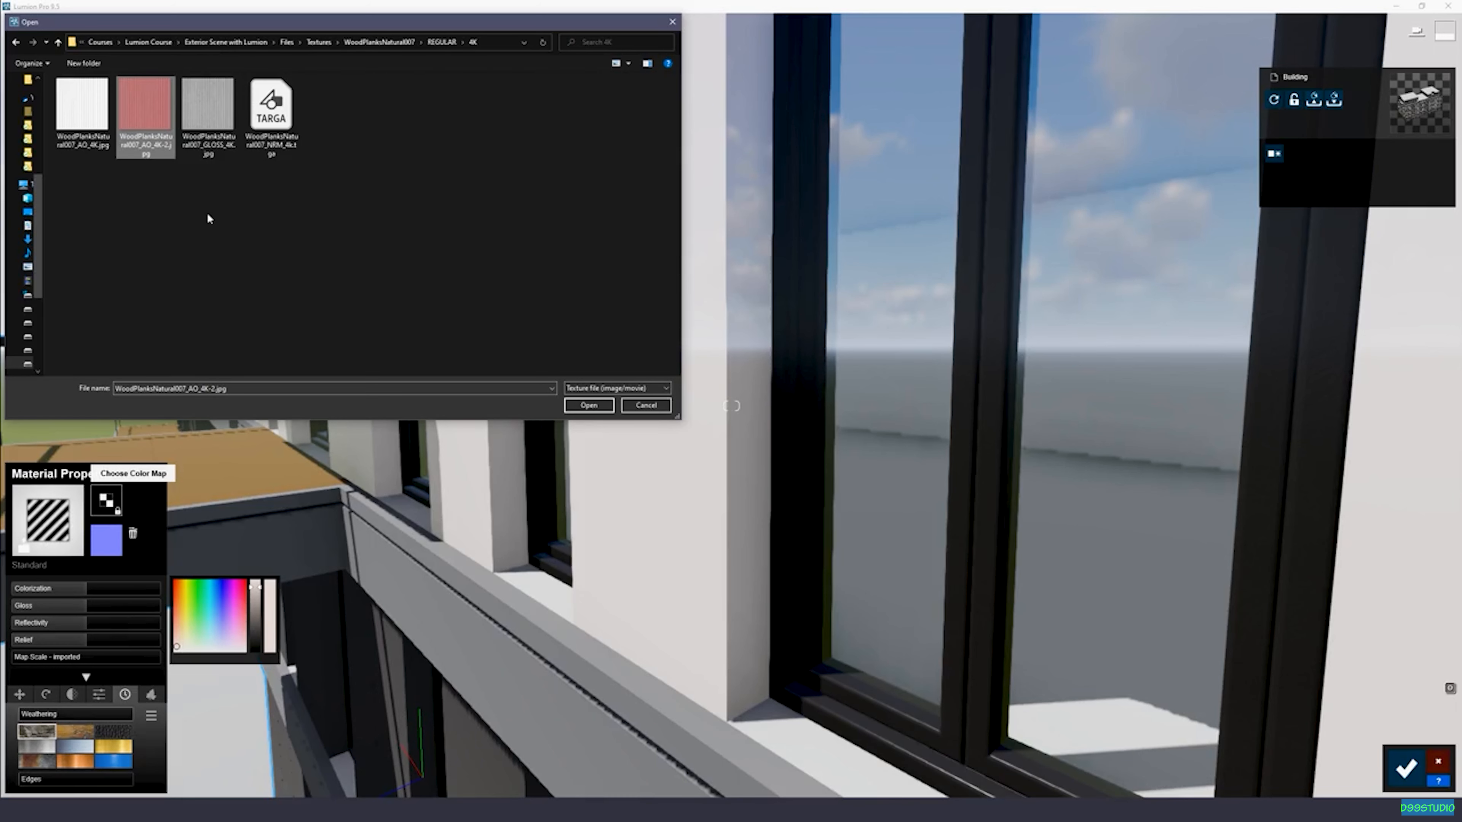
{"action": "double_click", "coordinate": [151, 106]}
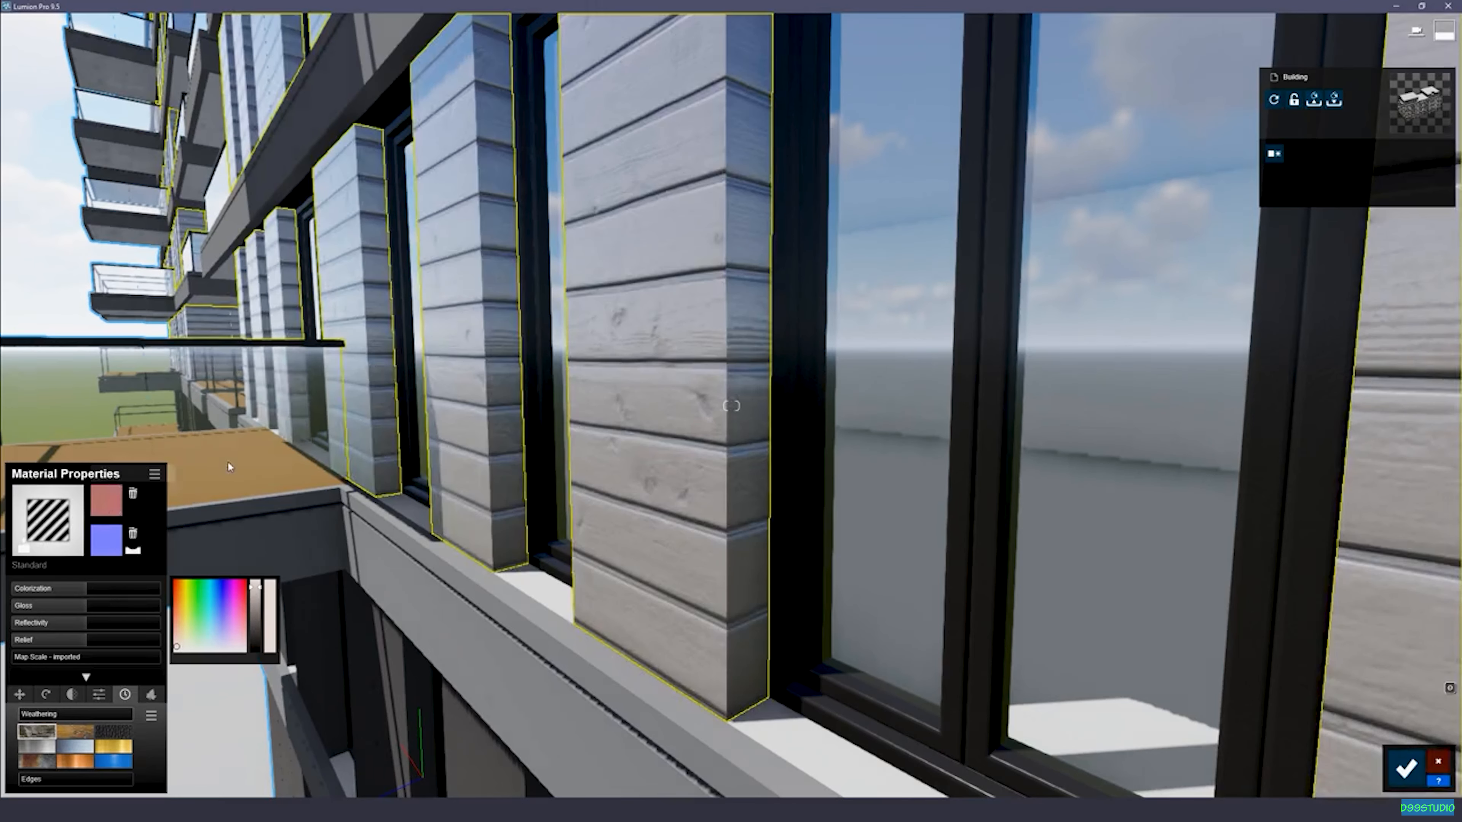
Step: Inspect the wood plank surface on the facade panels up close and at grazing angles around the corner
{"action": "left_click", "coordinate": [109, 544]}
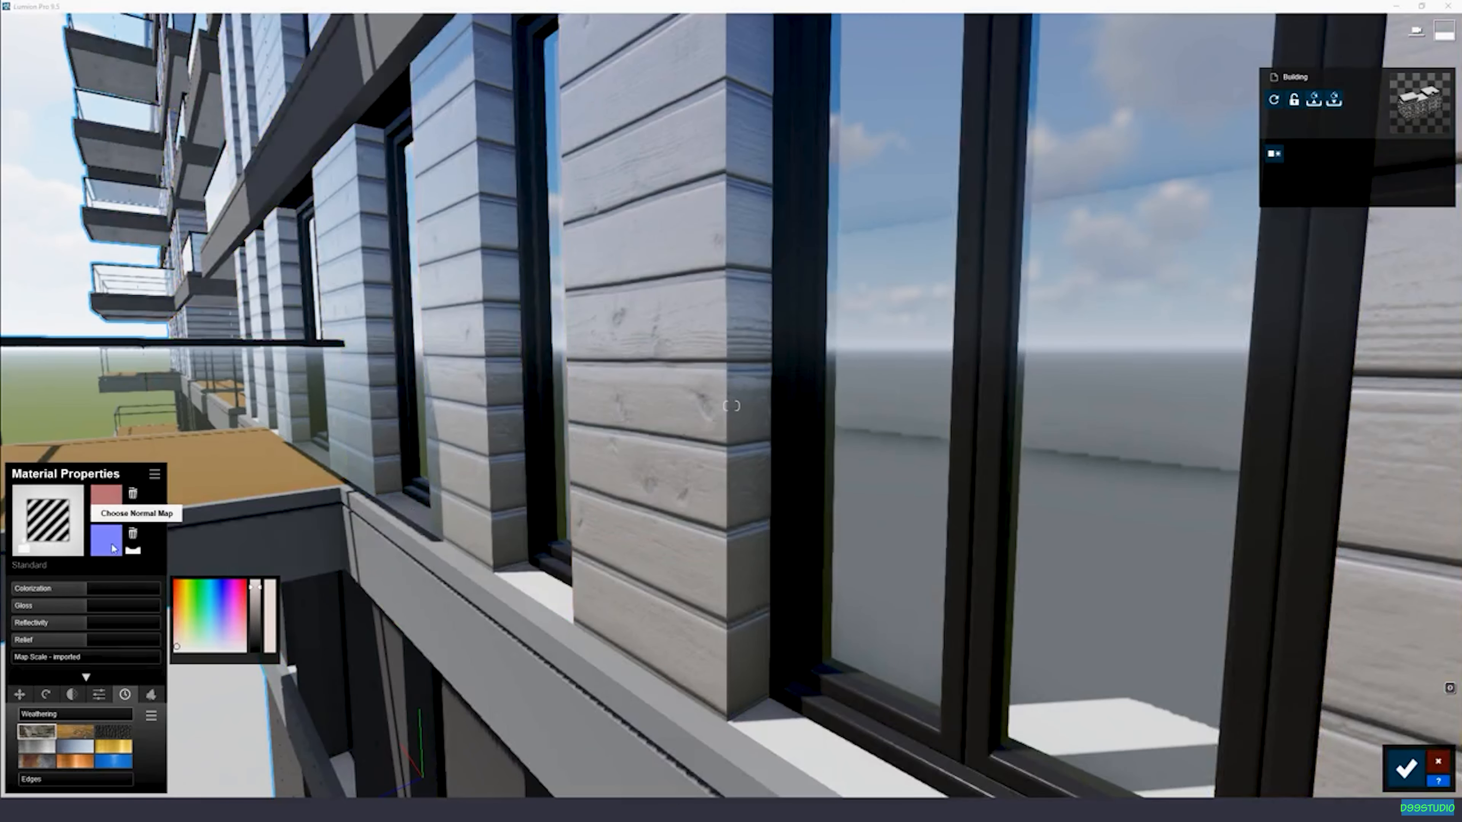
{"action": "left_click", "coordinate": [640, 406]}
{"action": "key", "text": "w"}
{"action": "right_click_drag", "start_coordinate": [511, 393], "coordinate": [630, 403]}
{"action": "key", "text": "s"}
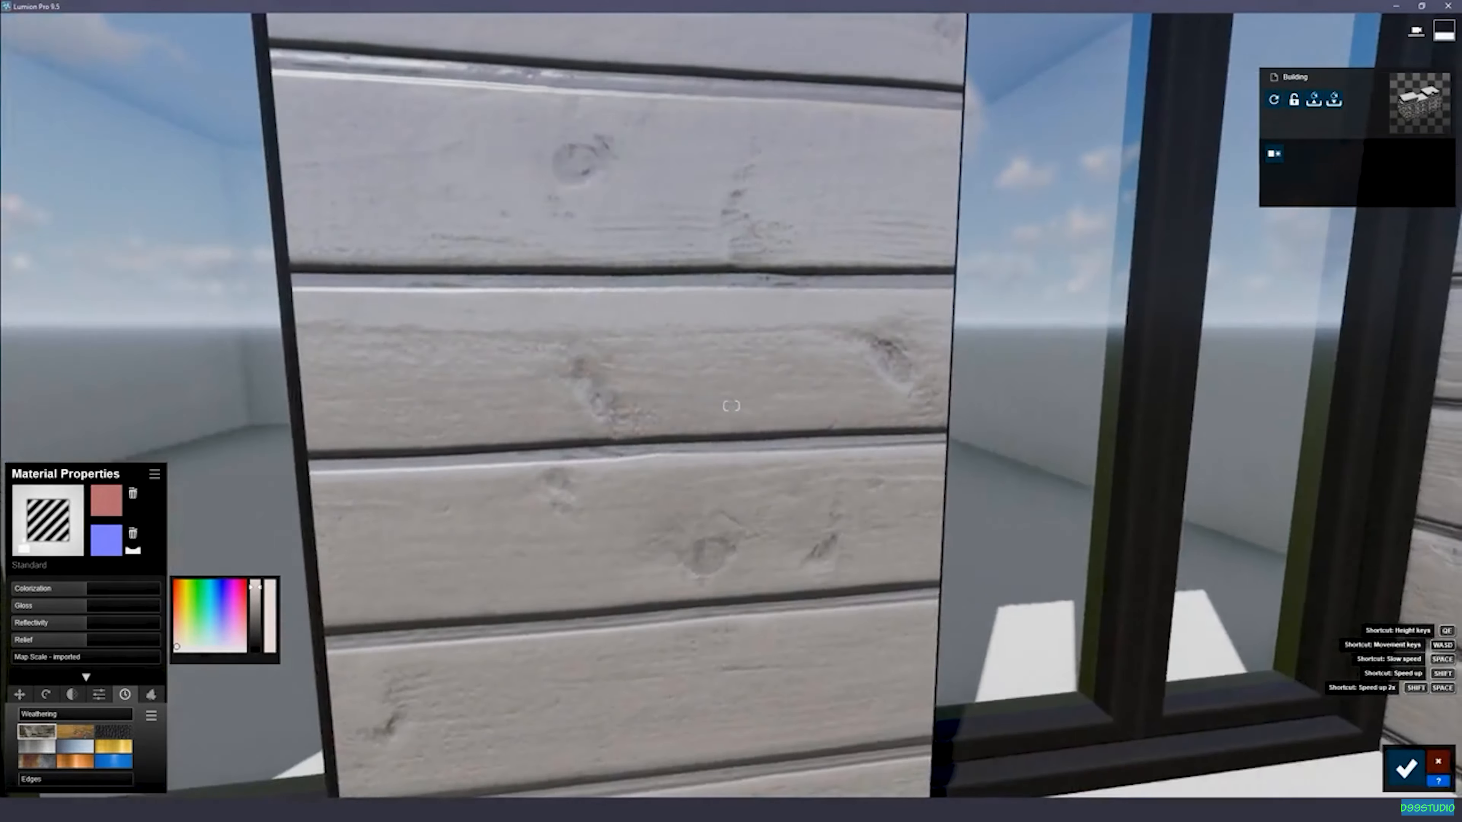
{"action": "key", "text": "w"}
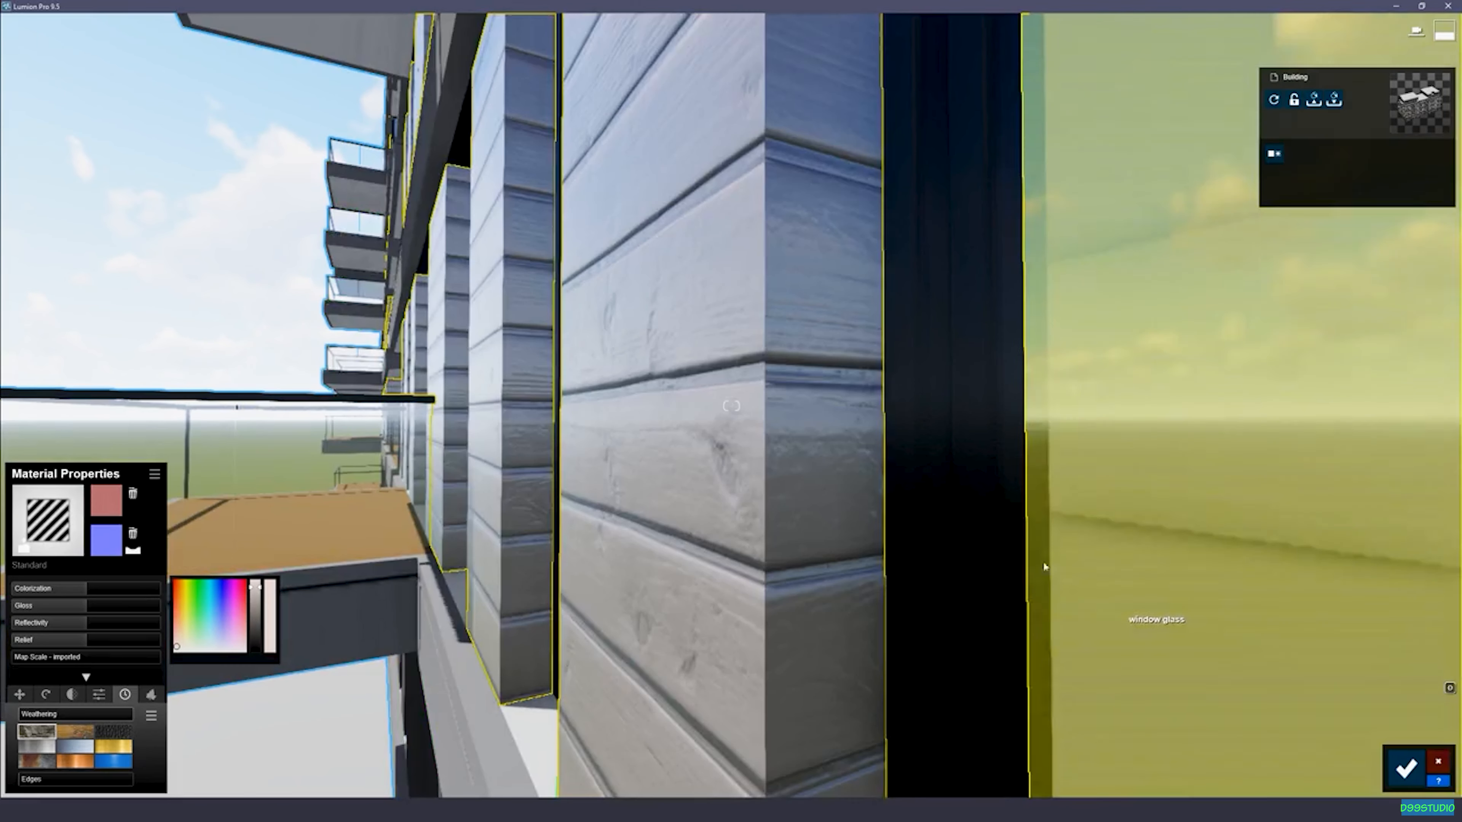
{"action": "right_click_drag", "start_coordinate": [1044, 569], "coordinate": [1082, 597]}
{"action": "key", "text": "w"}
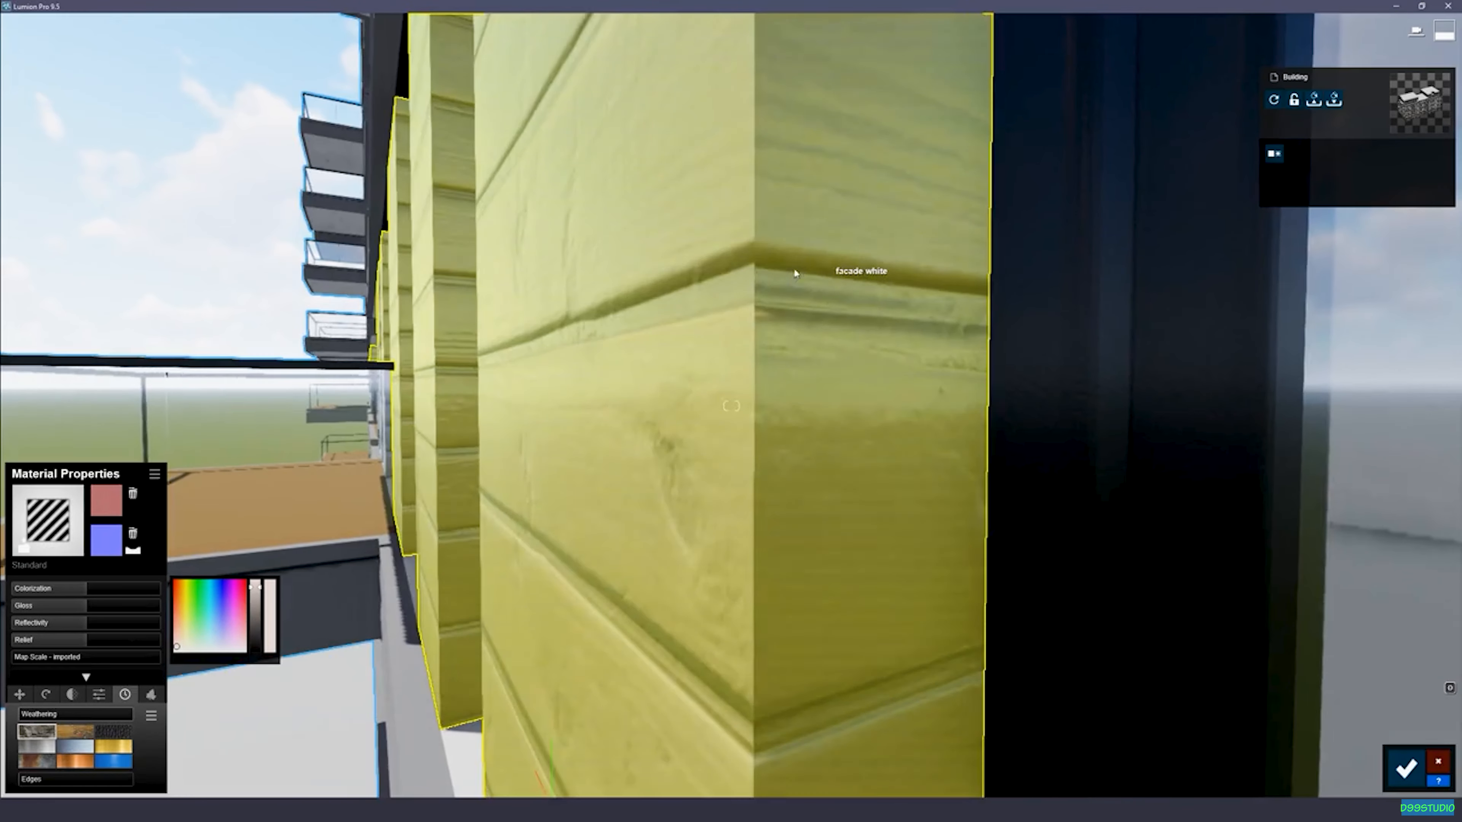
{"action": "right_click_drag", "start_coordinate": [572, 461], "coordinate": [595, 359]}
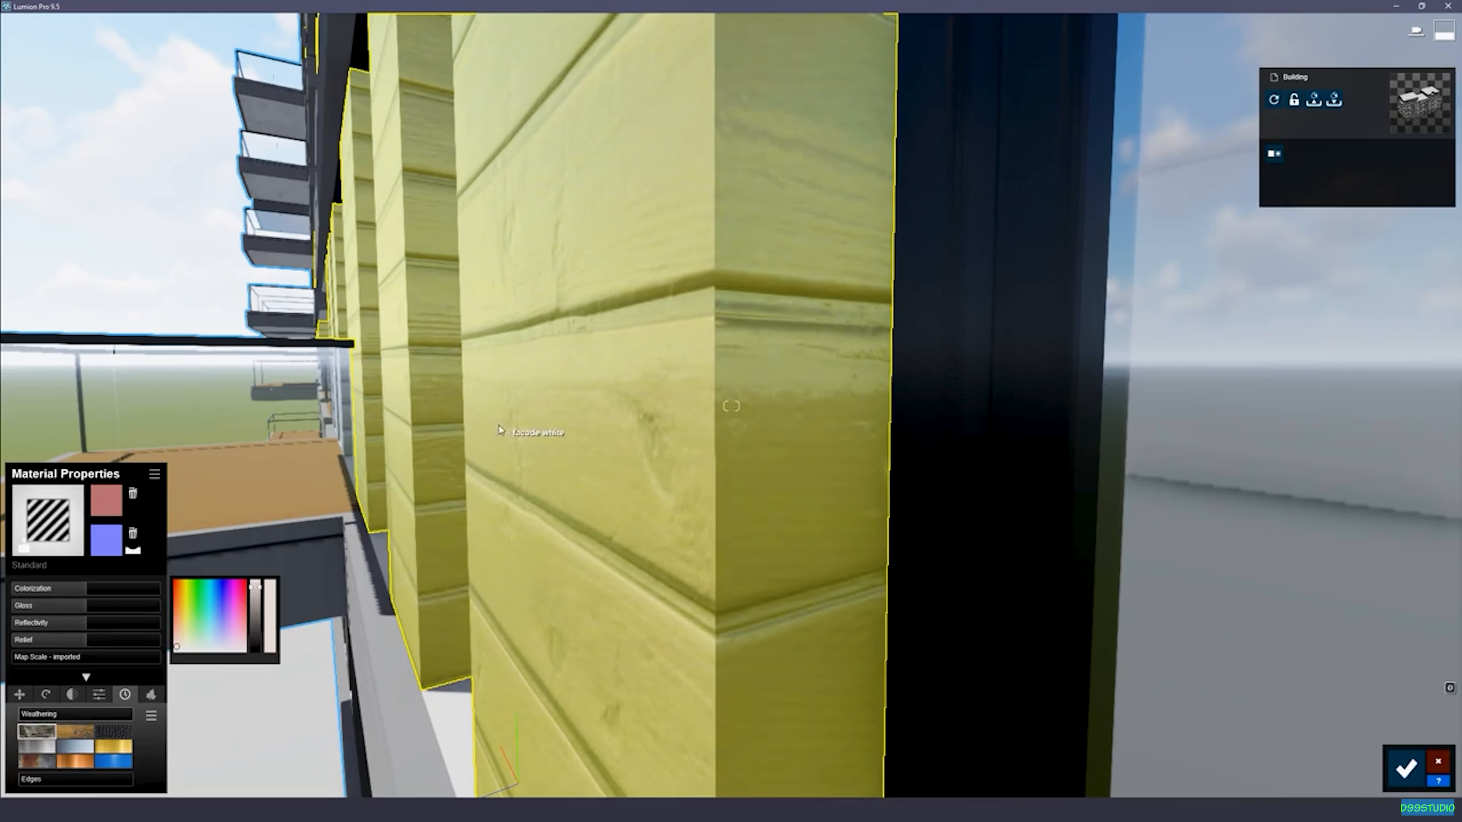
{"action": "right_click_drag", "start_coordinate": [477, 439], "coordinate": [693, 366]}
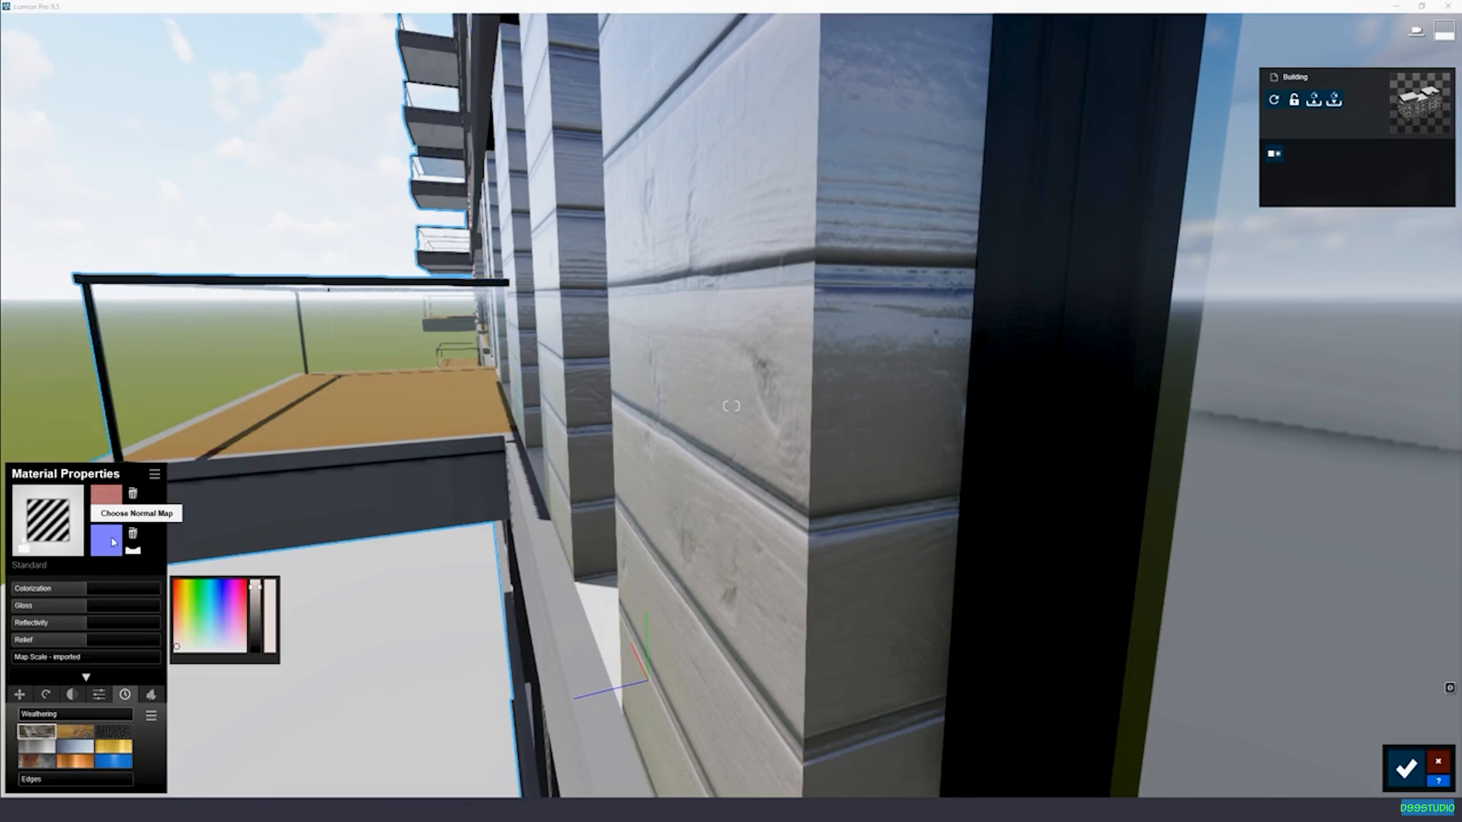
Step: Load the WoodPlanksNatural007_NRM_4k TARGA file as the facade's normal map and check the relief up close
{"action": "left_click", "coordinate": [105, 539]}
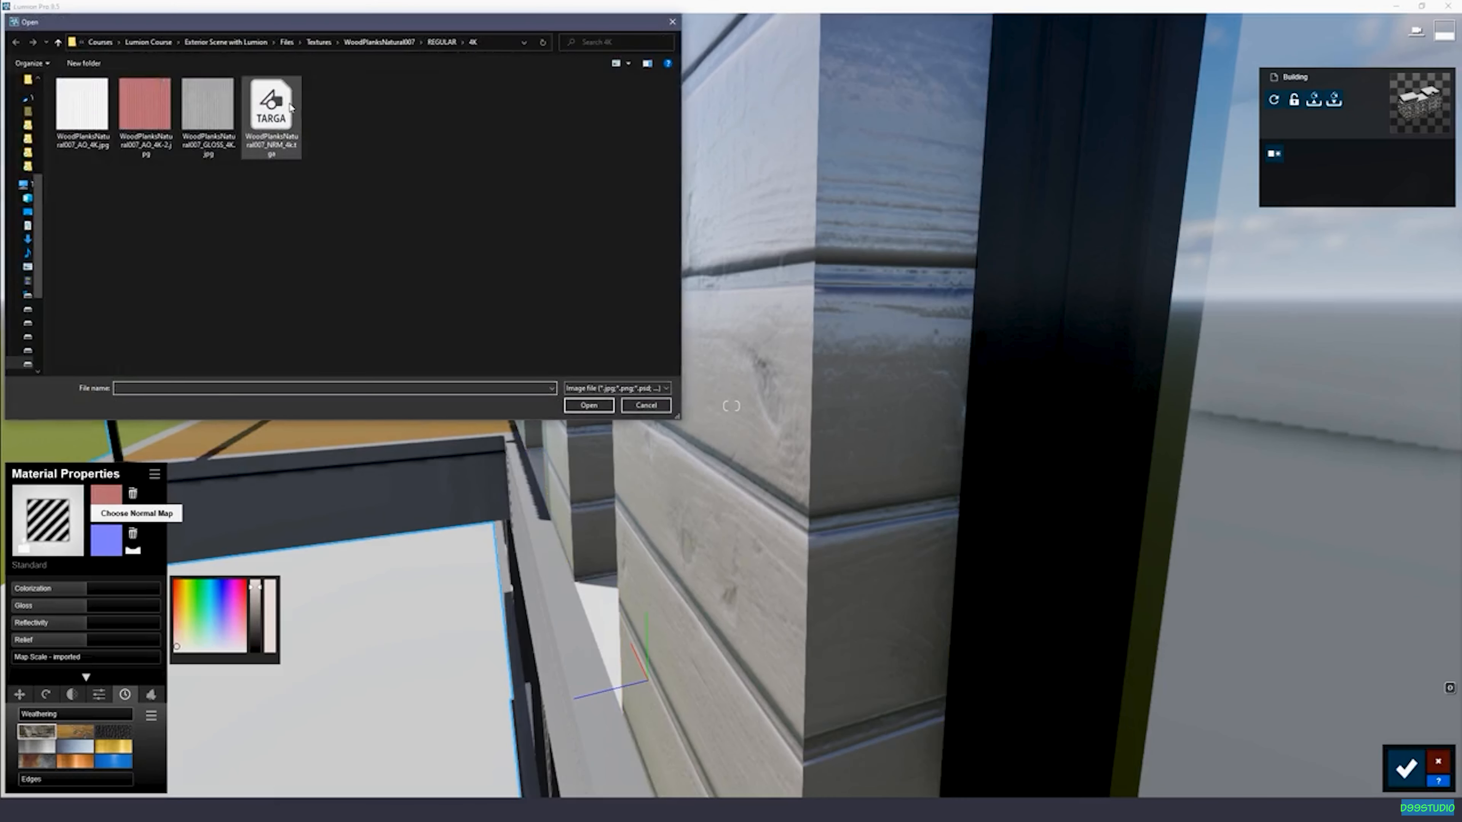
{"action": "double_click", "coordinate": [275, 107]}
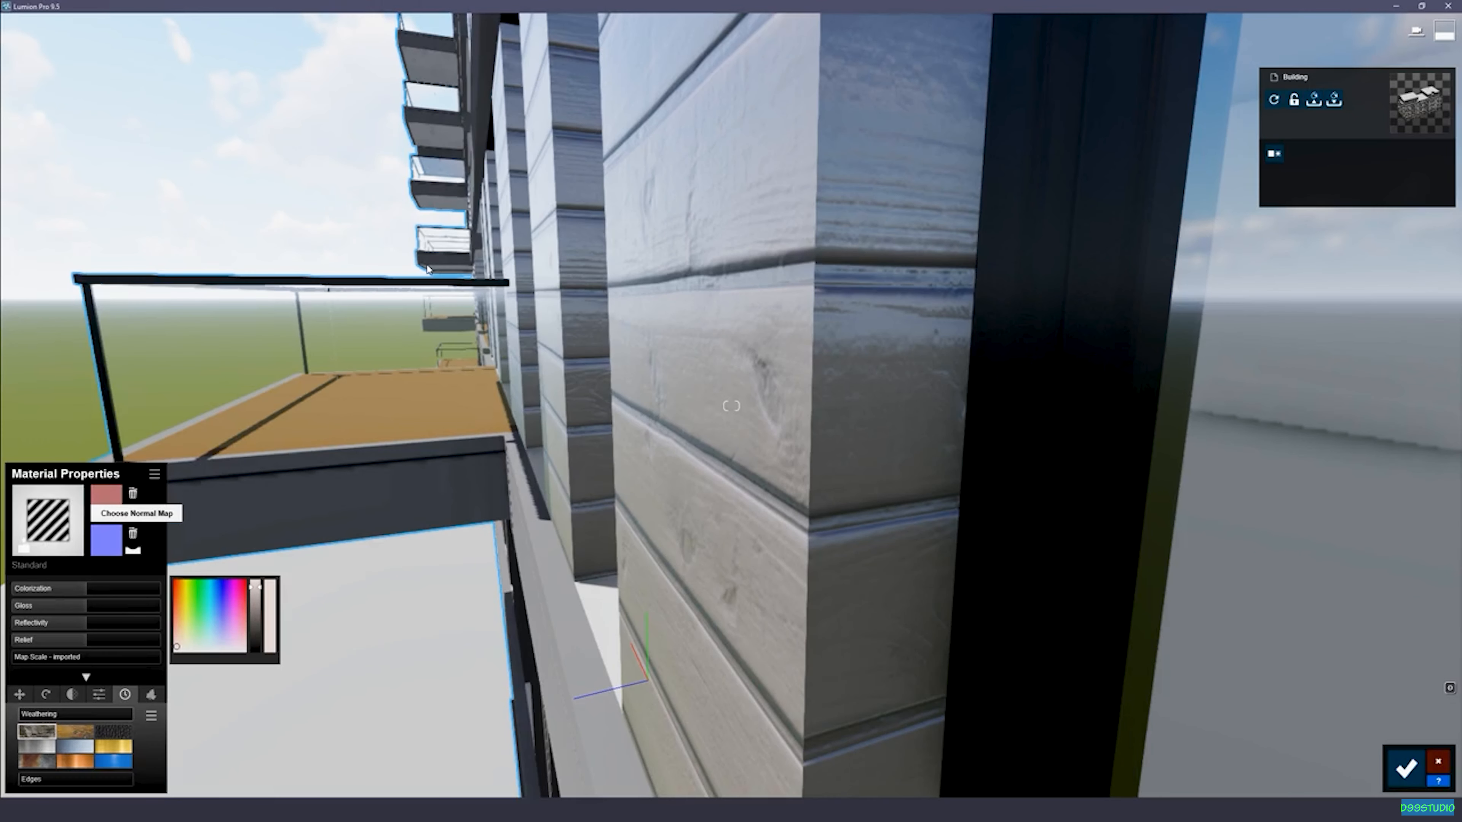
{"action": "right_click_drag", "start_coordinate": [489, 257], "coordinate": [701, 277]}
{"action": "key", "text": "w"}
{"action": "key", "text": "s"}
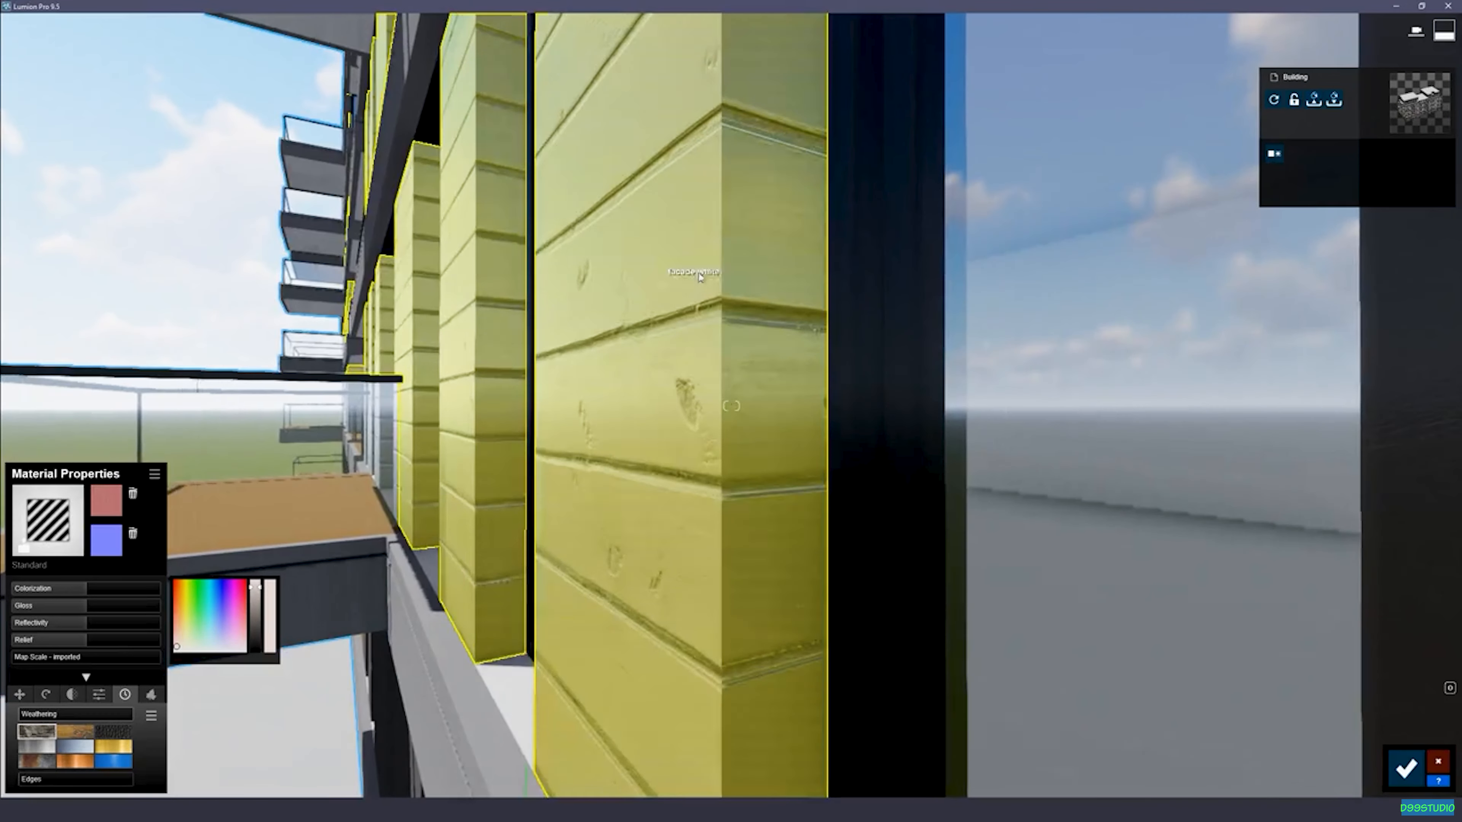
{"action": "right_click_drag", "start_coordinate": [459, 218], "coordinate": [490, 335]}
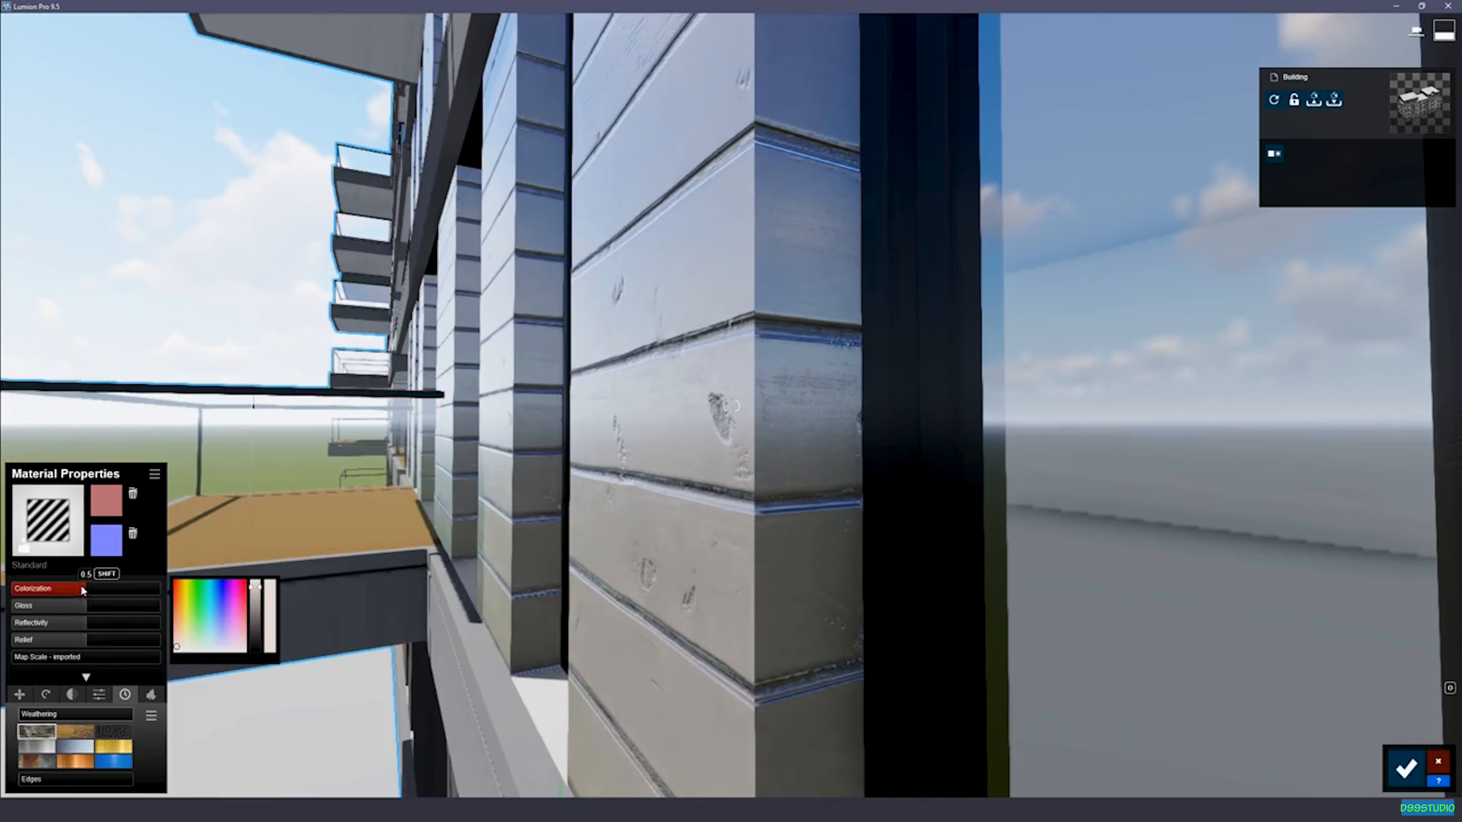
Step: Lower the facade material's colorization to 0 so the texture's own red color is used
{"action": "left_click_drag", "start_coordinate": [89, 587], "coordinate": [58, 587]}
{"action": "right_click_drag", "start_coordinate": [58, 506], "coordinate": [230, 501]}
{"action": "right_click_drag", "start_coordinate": [731, 406], "coordinate": [1152, 406]}
{"action": "left_click", "coordinate": [86, 592]}
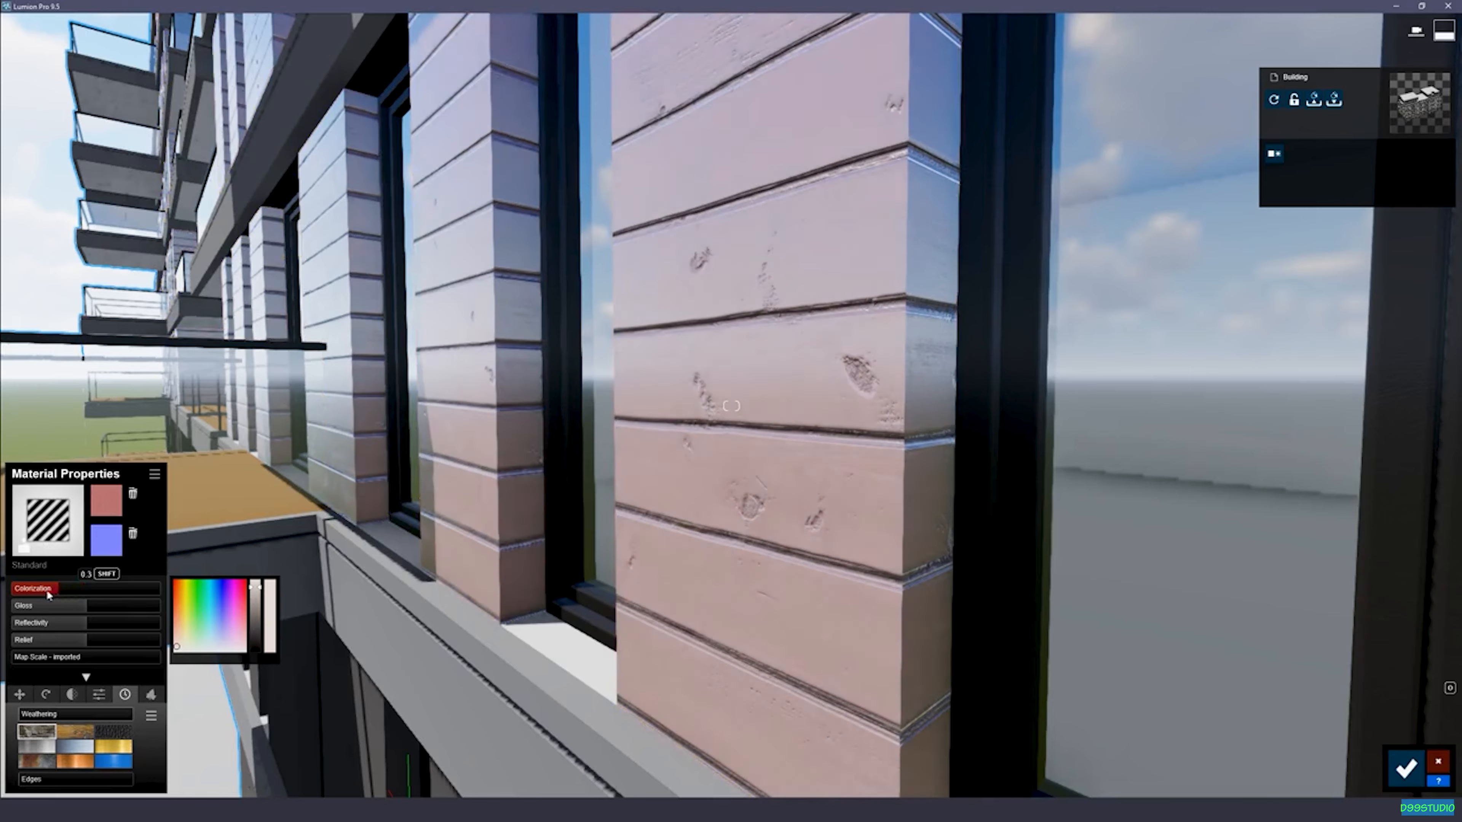
{"action": "left_click_drag", "start_coordinate": [47, 591], "coordinate": [11, 593]}
Step: Slightly reduce the gloss and lower the reflectivity of the facade planks, judging the sun highlight from below
{"action": "right_click_drag", "start_coordinate": [731, 406], "coordinate": [682, 316]}
{"action": "key", "text": "s"}
{"action": "key", "text": "w"}
{"action": "key", "text": "s"}
{"action": "key", "text": "w"}
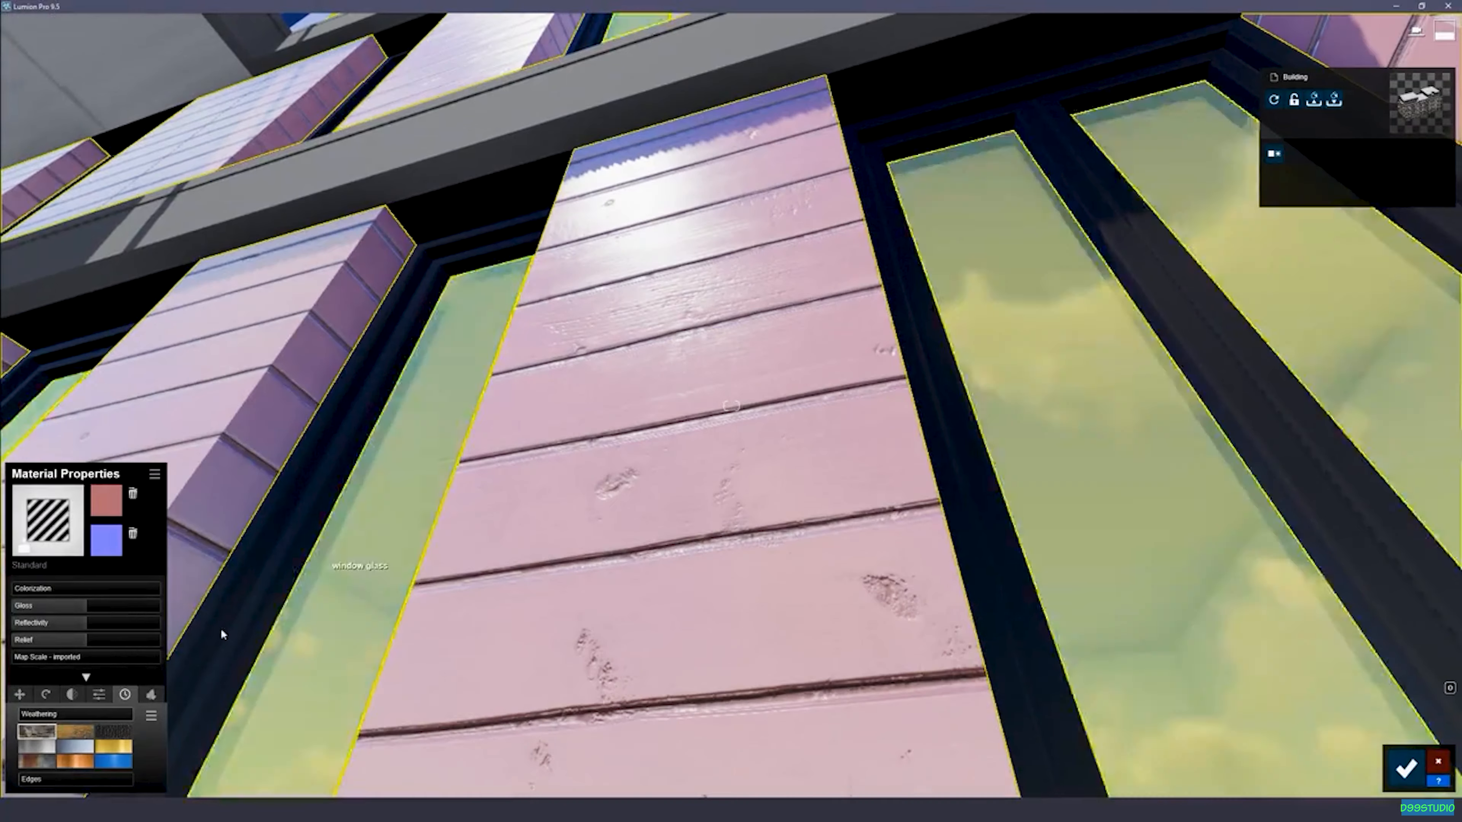
{"action": "left_click_drag", "start_coordinate": [85, 608], "coordinate": [73, 625]}
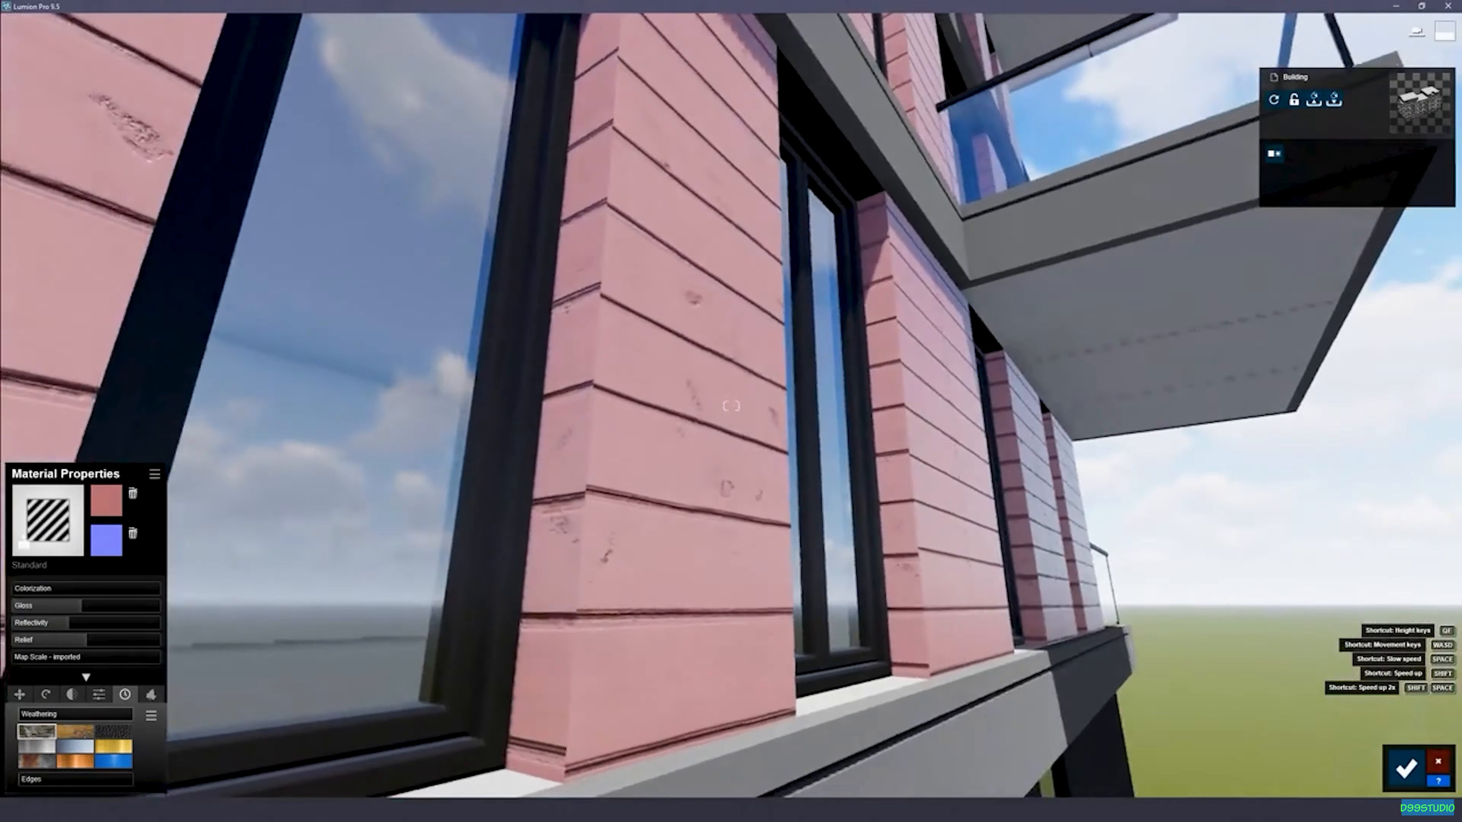
Step: Give the facade wood a custom map scale so the planks run vertically
{"action": "right_click_drag", "start_coordinate": [495, 125], "coordinate": [550, 122]}
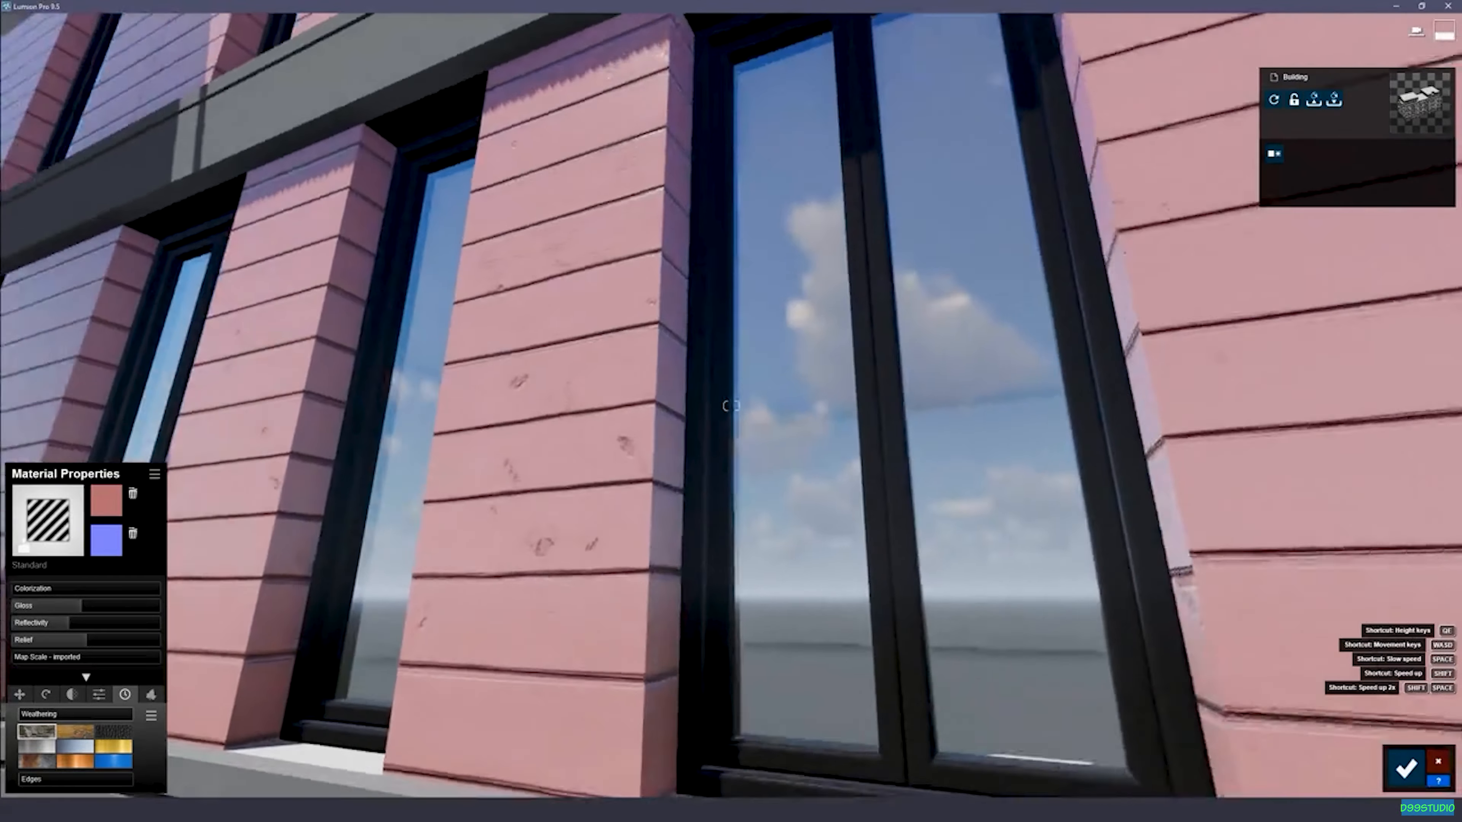
{"action": "left_click", "coordinate": [19, 695]}
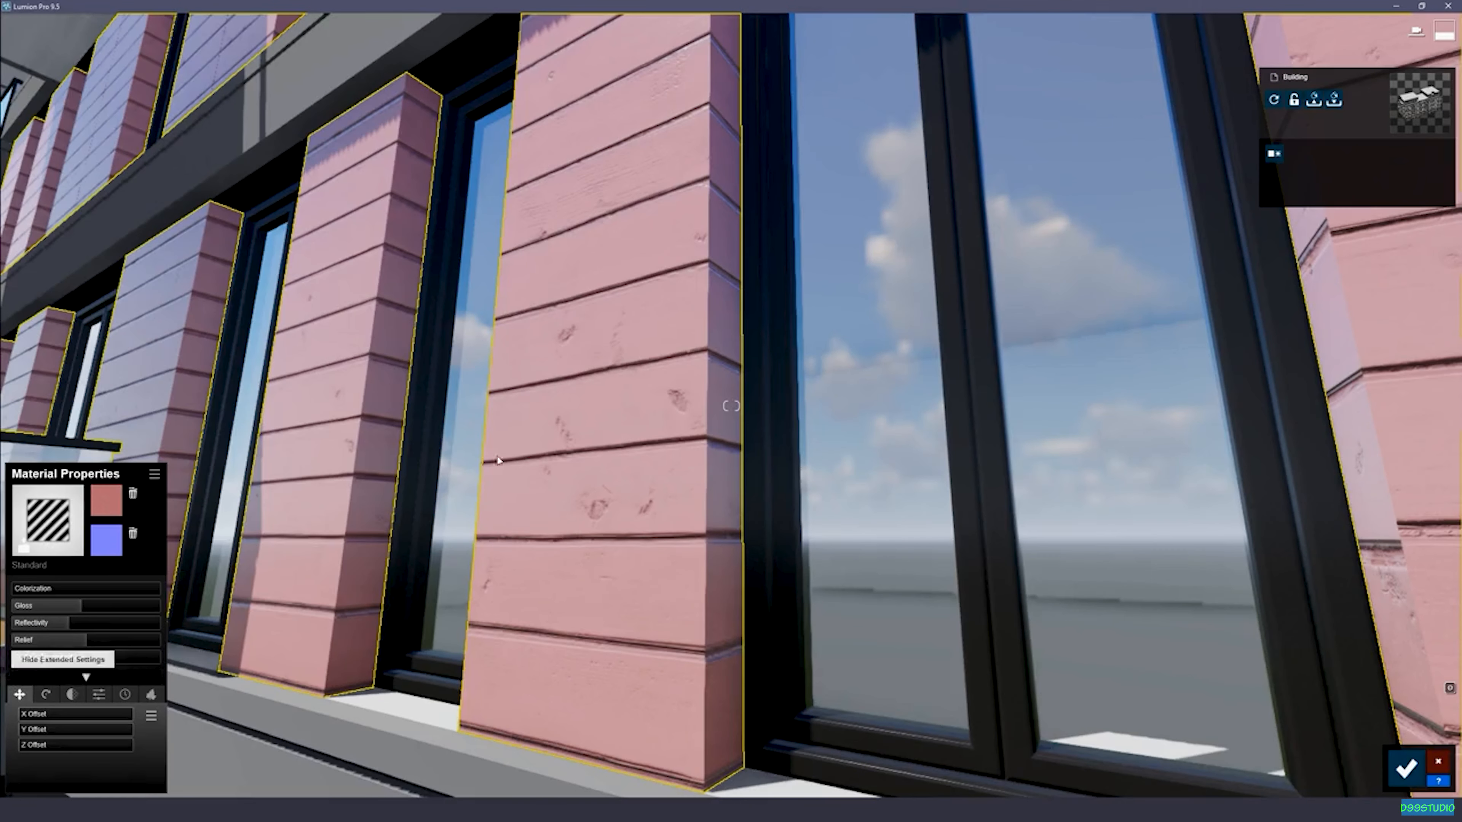
{"action": "left_click_drag", "start_coordinate": [19, 660], "coordinate": [72, 665]}
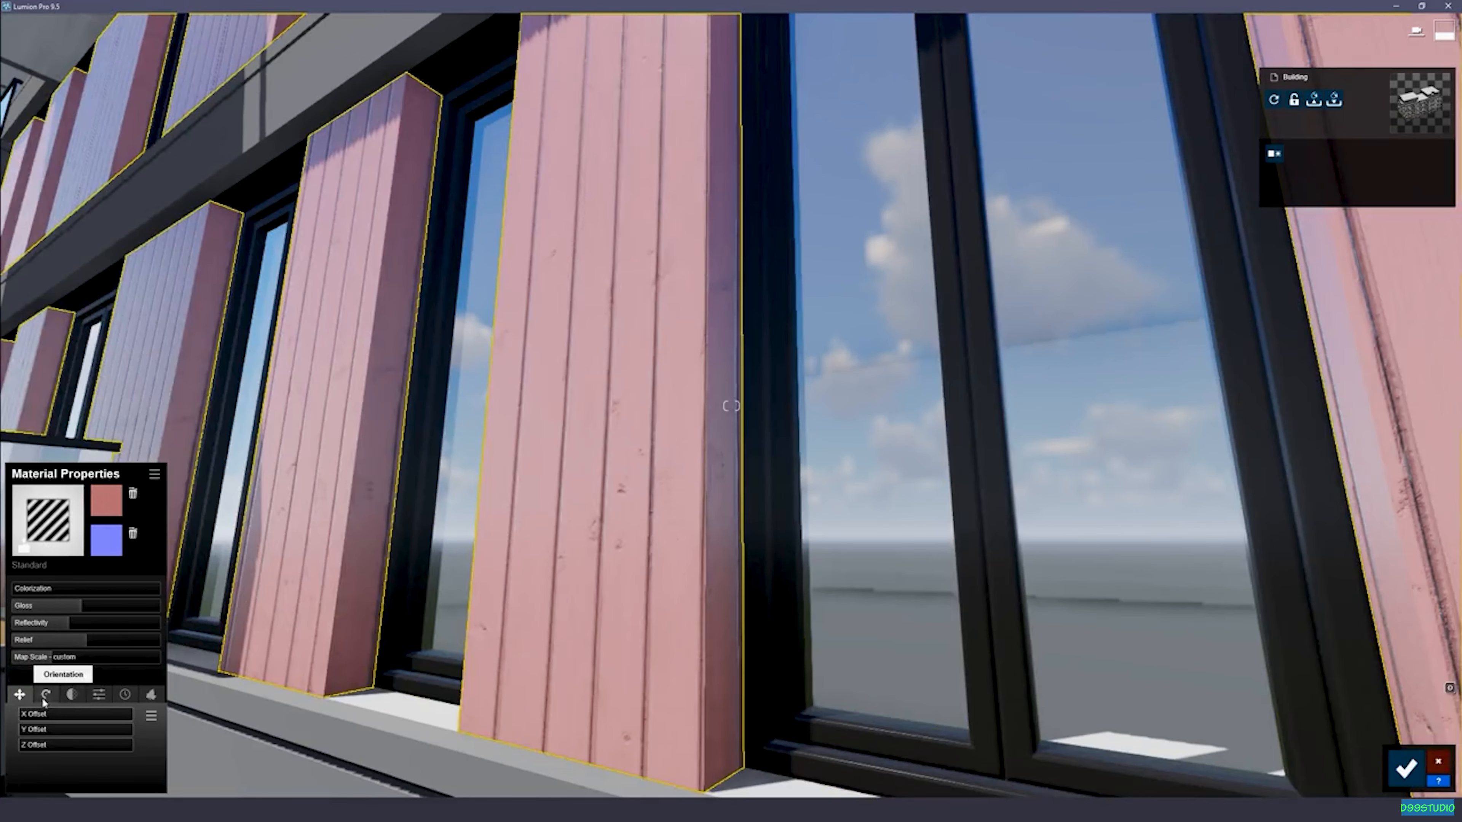
Step: Show the facade texture's orientation settings and inspect the vertical planks around the panel joint
{"action": "mouse_move", "coordinate": [39, 715]}
{"action": "left_mouse_down"}
{"action": "mouse_move", "coordinate": [56, 715]}
{"action": "mouse_move", "coordinate": [19, 717]}
{"action": "mouse_move", "coordinate": [49, 733]}
{"action": "mouse_move", "coordinate": [19, 732]}
{"action": "left_mouse_up"}
{"action": "key", "text": "d"}
{"action": "right_click_drag", "start_coordinate": [460, 518], "coordinate": [720, 507]}
{"action": "right_click_drag", "start_coordinate": [732, 406], "coordinate": [741, 464]}
{"action": "key", "text": "d"}
{"action": "key", "text": "s"}
{"action": "key", "text": "w"}
{"action": "key", "text": "d"}
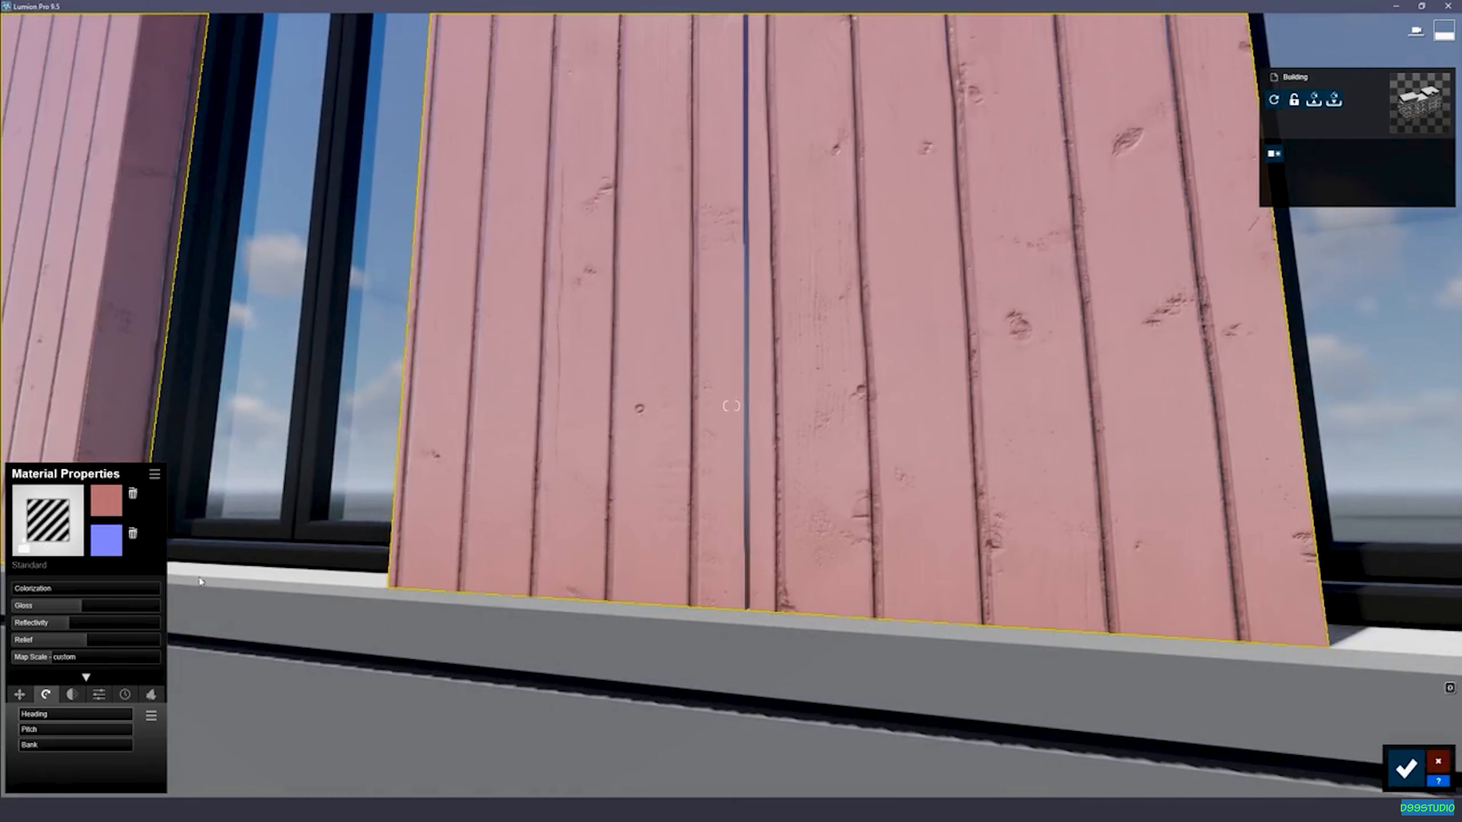
Step: Try rotating the facade texture's heading and check how the planks meet the panel corner
{"action": "left_click_drag", "start_coordinate": [30, 721], "coordinate": [91, 725]}
{"action": "key", "text": "s"}
{"action": "right_click_drag", "start_coordinate": [368, 650], "coordinate": [437, 671]}
{"action": "key", "text": "w"}
{"action": "key", "text": "w"}
{"action": "right_click_drag", "start_coordinate": [598, 552], "coordinate": [626, 569]}
{"action": "key", "text": "a"}
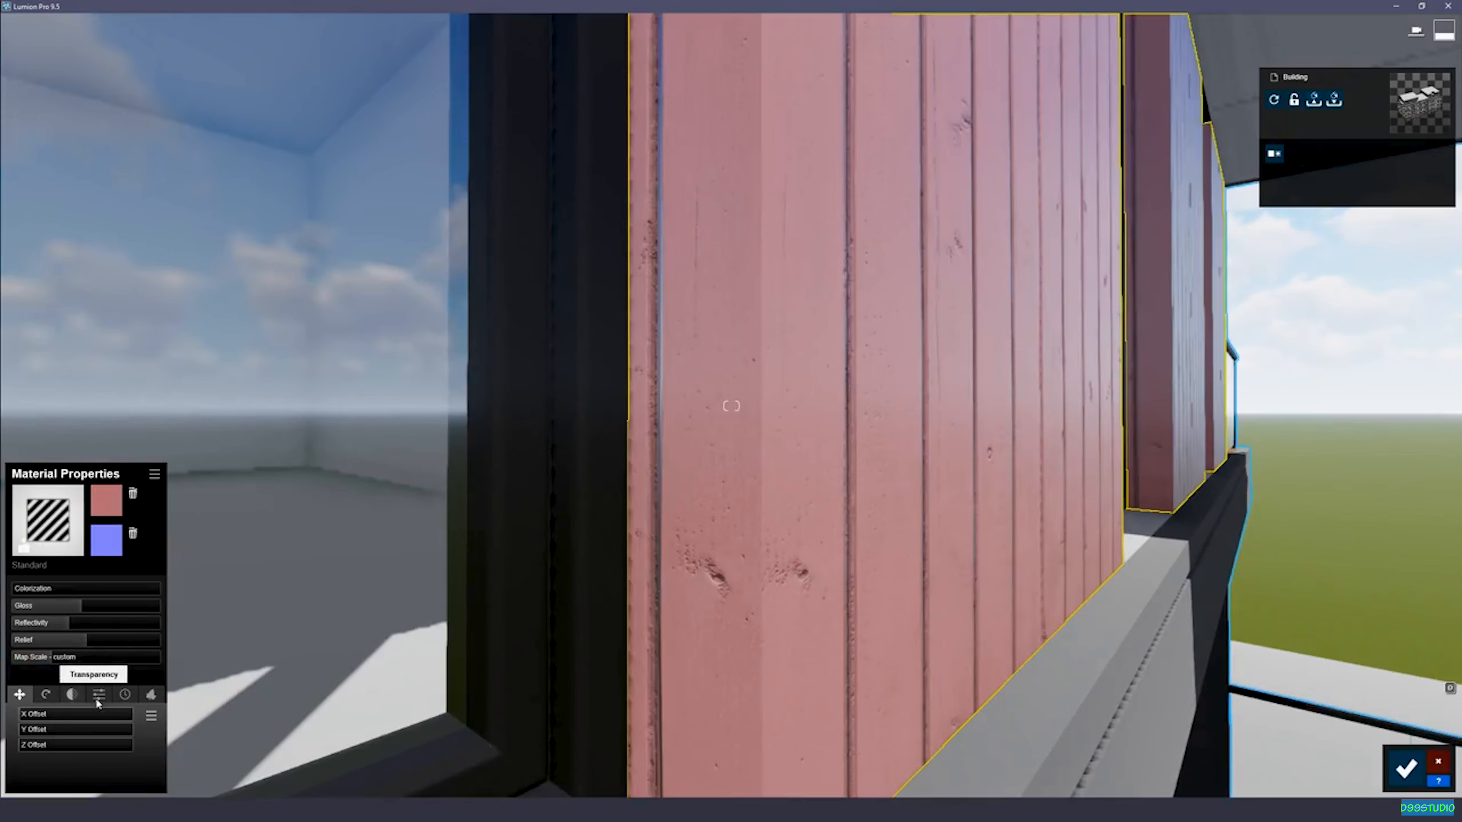
Step: Show the facade wood's weathering settings and set Weathering to about 0.3
{"action": "left_click", "coordinate": [123, 695]}
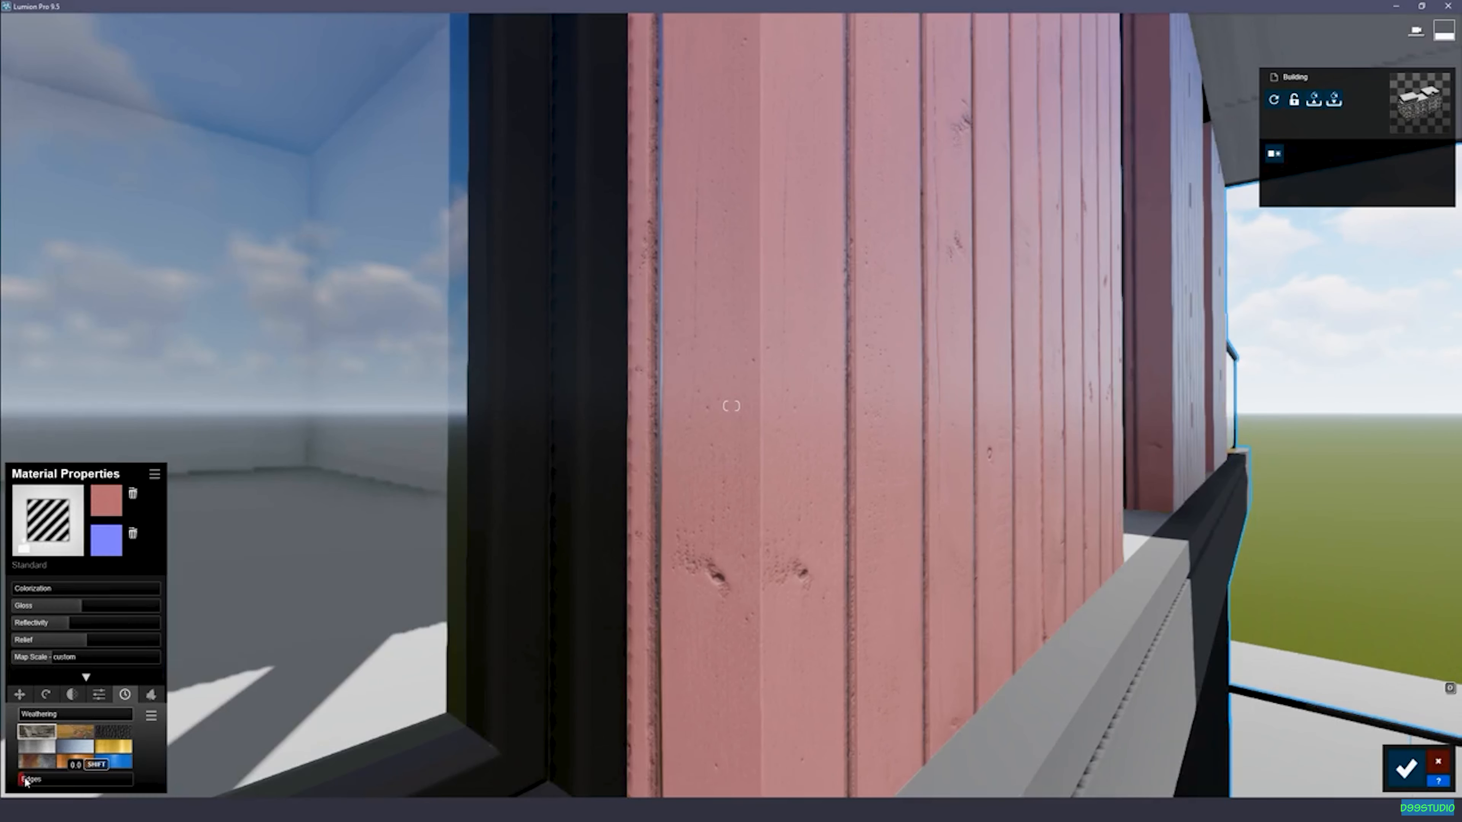
{"action": "key", "text": "s"}
{"action": "right_click_drag", "start_coordinate": [455, 527], "coordinate": [431, 501]}
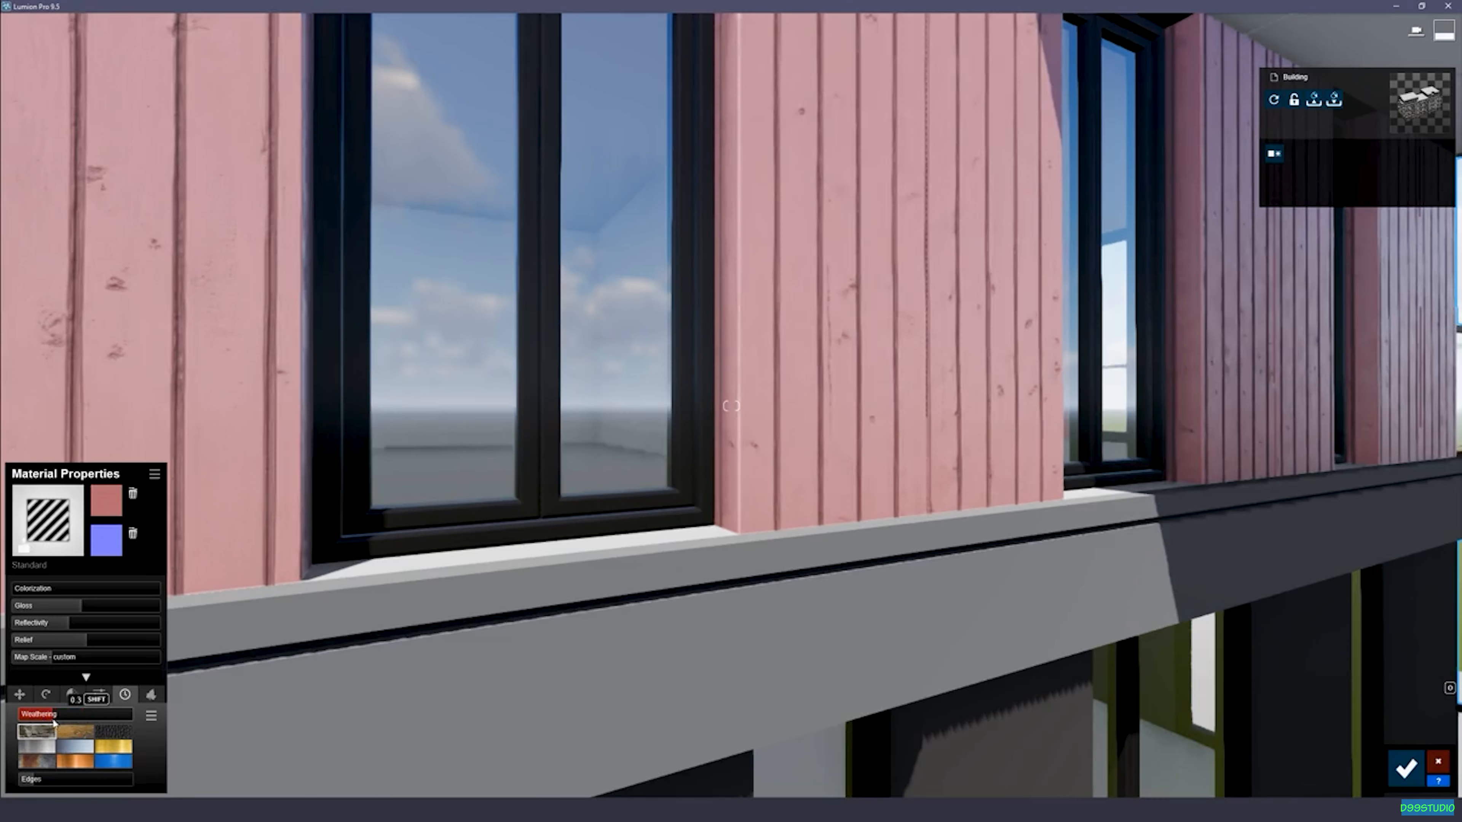
Step: Examine the red wood cladding and its reflections across the whole facade from farther away and from below
{"action": "key", "text": "s"}
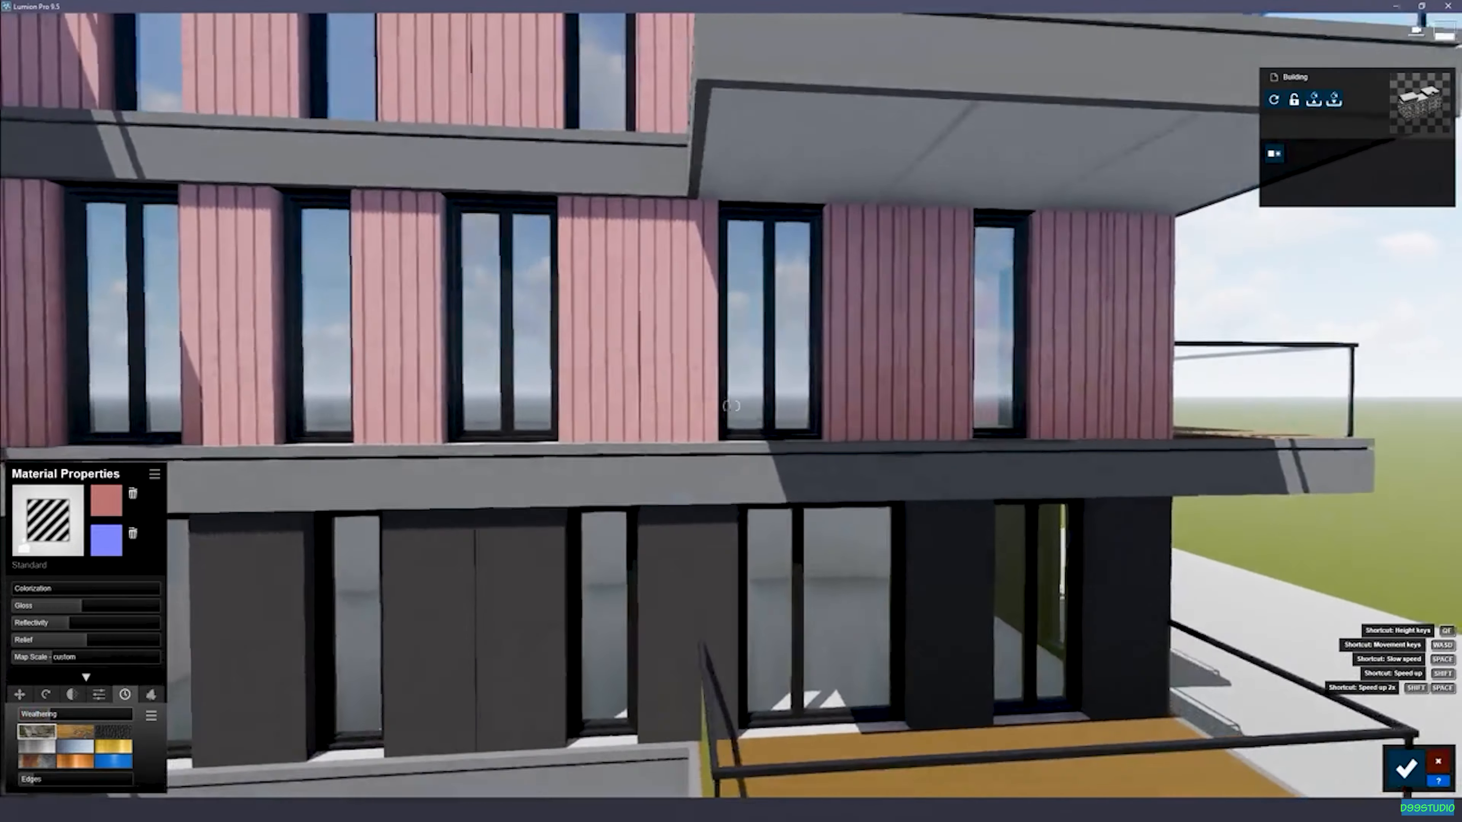
{"action": "key", "text": "w"}
{"action": "key", "text": "w"}
{"action": "right_click_drag", "start_coordinate": [731, 406], "coordinate": [629, 322]}
{"action": "key", "text": "e"}
{"action": "key", "text": "s"}
{"action": "right_click_drag", "start_coordinate": [513, 550], "coordinate": [489, 550]}
{"action": "key", "text": "d"}
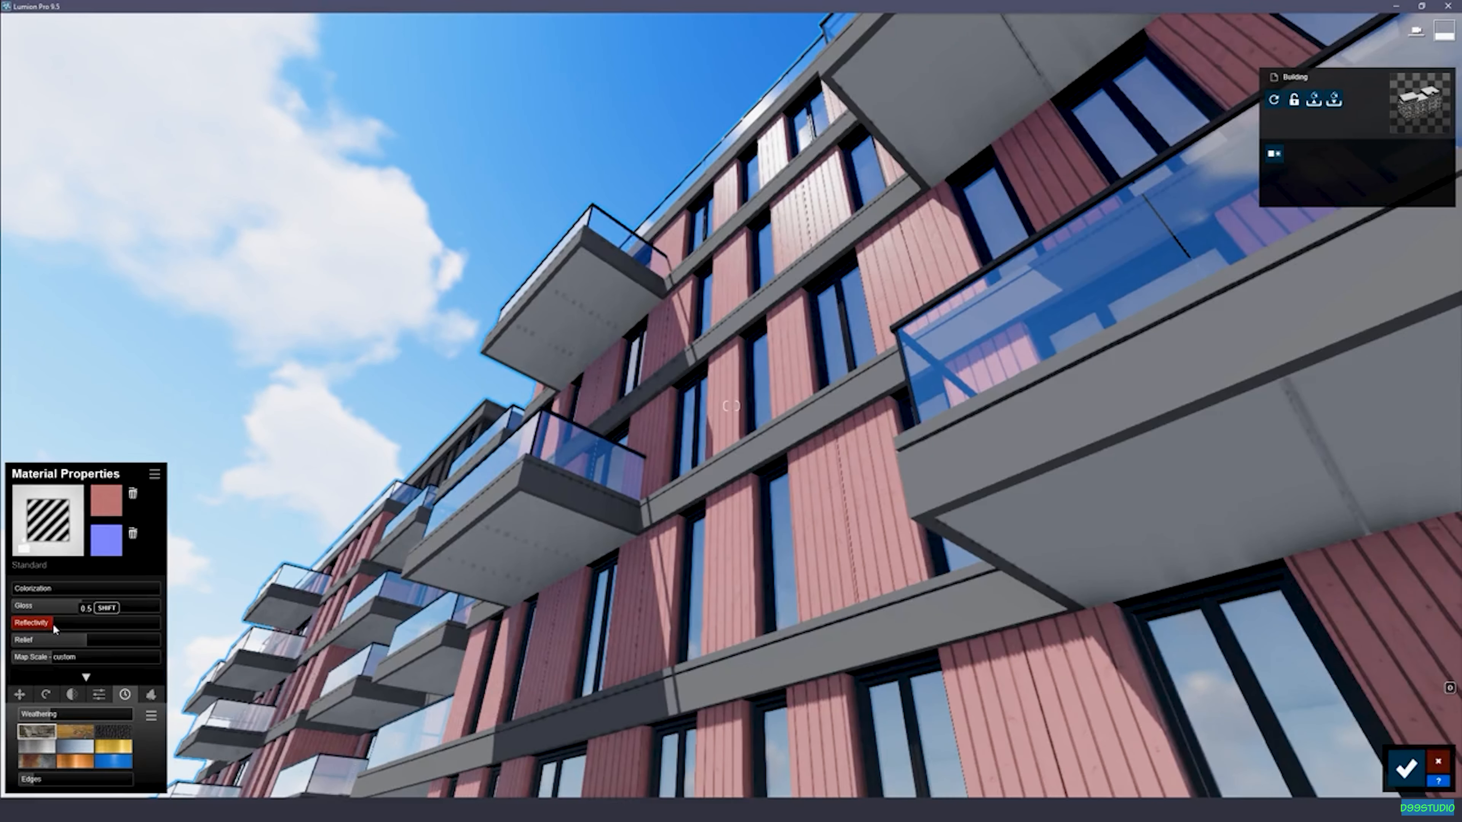
Step: Copy the red wood-plank material from the upper facade panels
{"action": "right_click_drag", "start_coordinate": [731, 406], "coordinate": [841, 412]}
{"action": "mouse_move", "coordinate": [731, 405]}
{"action": "right_mouse_down"}
{"action": "mouse_move", "coordinate": [702, 518]}
{"action": "mouse_move", "coordinate": [716, 536]}
{"action": "mouse_move", "coordinate": [709, 391]}
{"action": "right_mouse_up"}
{"action": "key", "text": "s"}
{"action": "key", "text": "e"}
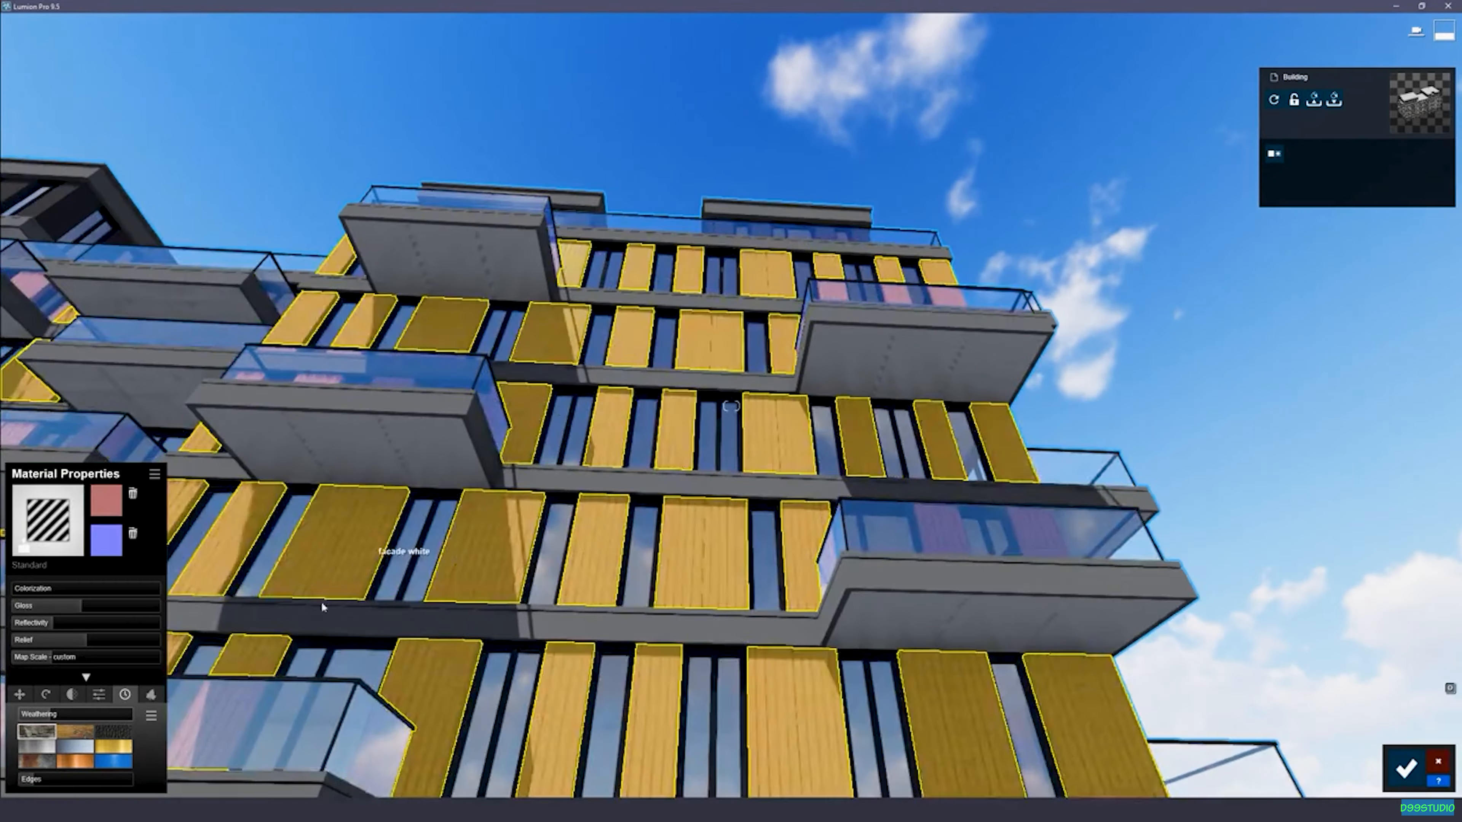
{"action": "left_click", "coordinate": [153, 477]}
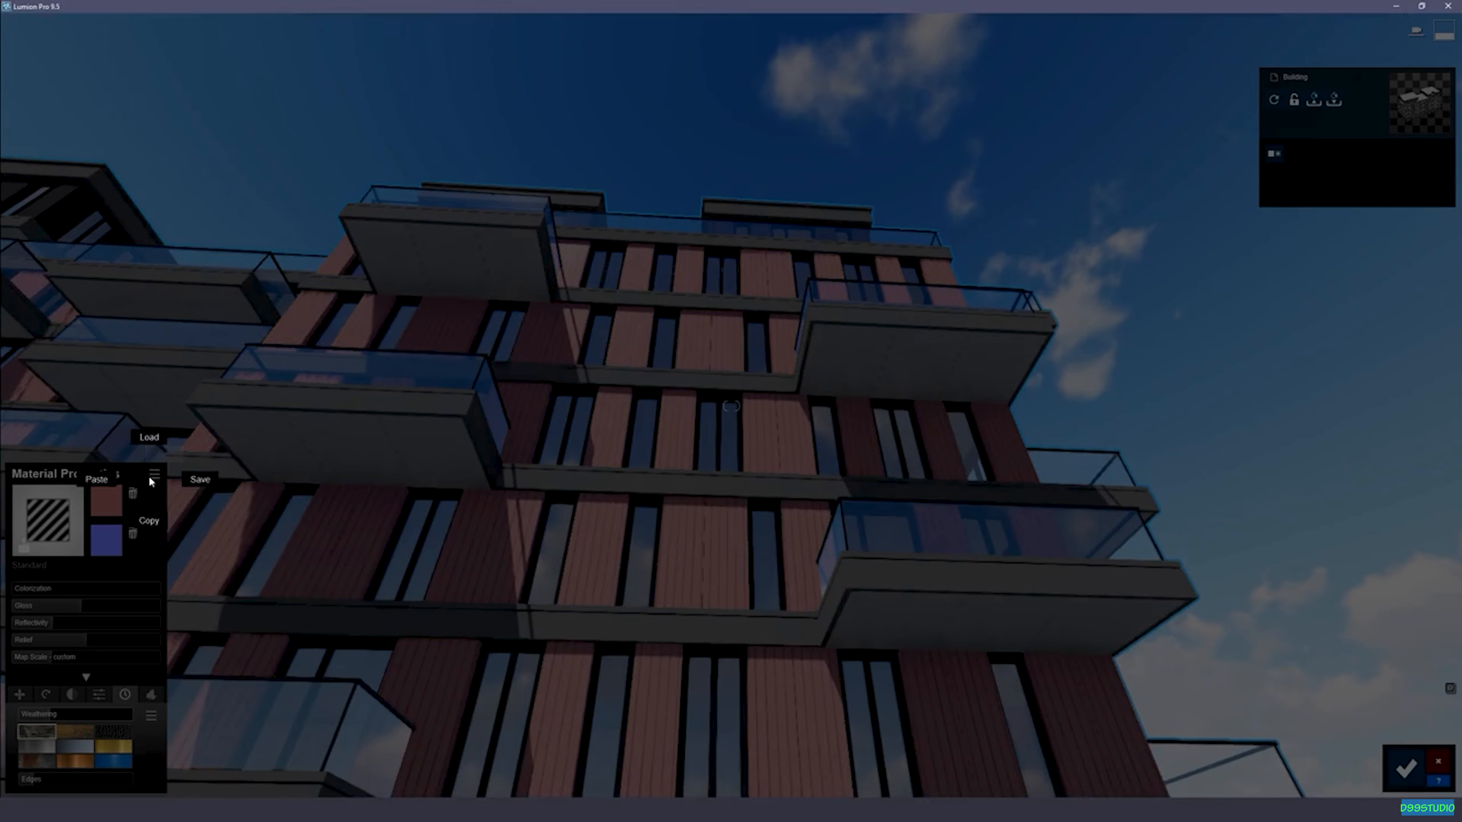
{"action": "left_click", "coordinate": [324, 544]}
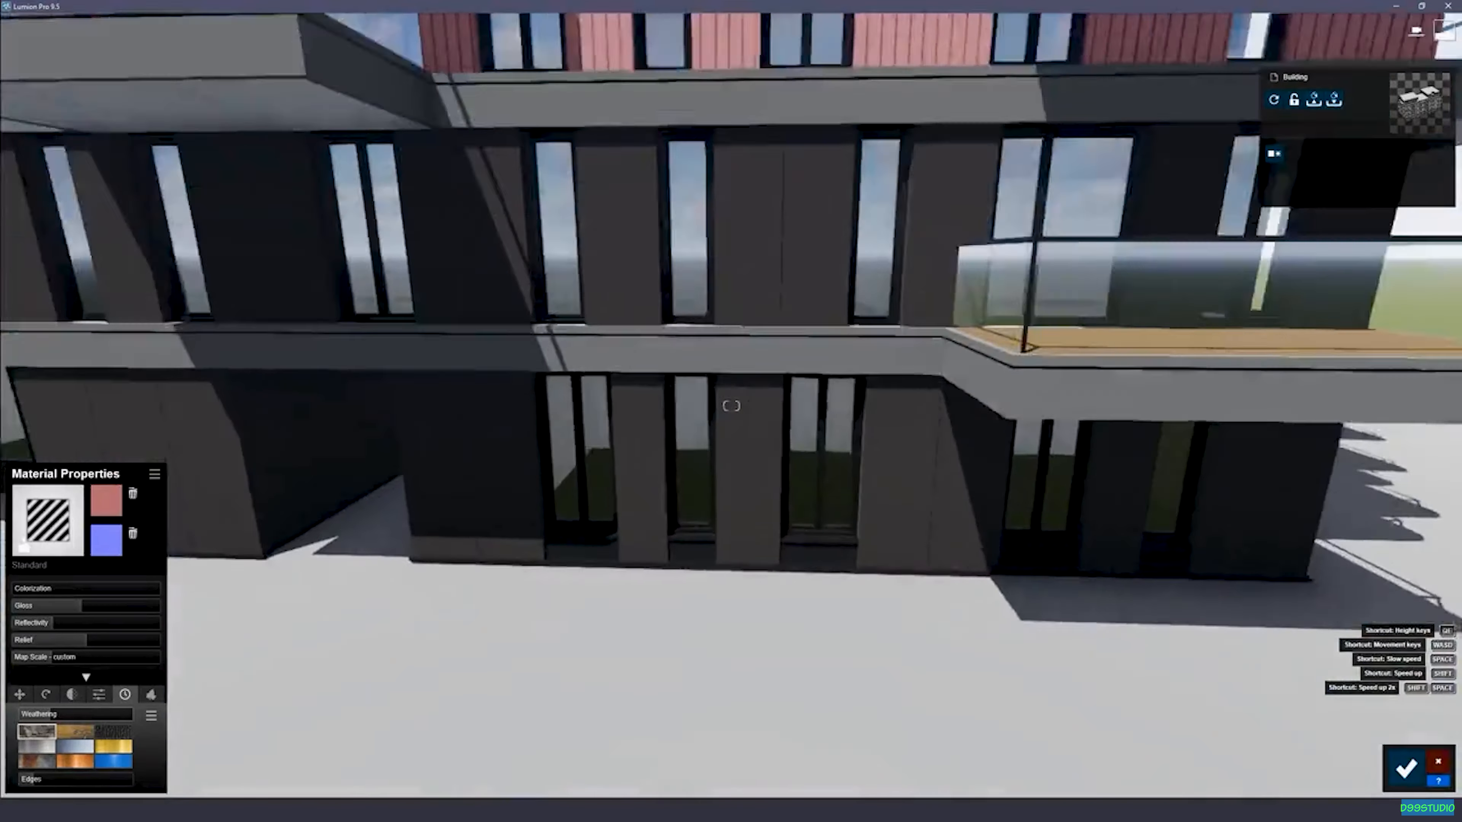
Step: Assign the Standard material to the dark lower-floor facade panels and paste the copied red wood settings onto it
{"action": "key", "text": "w"}
{"action": "left_click", "coordinate": [604, 408]}
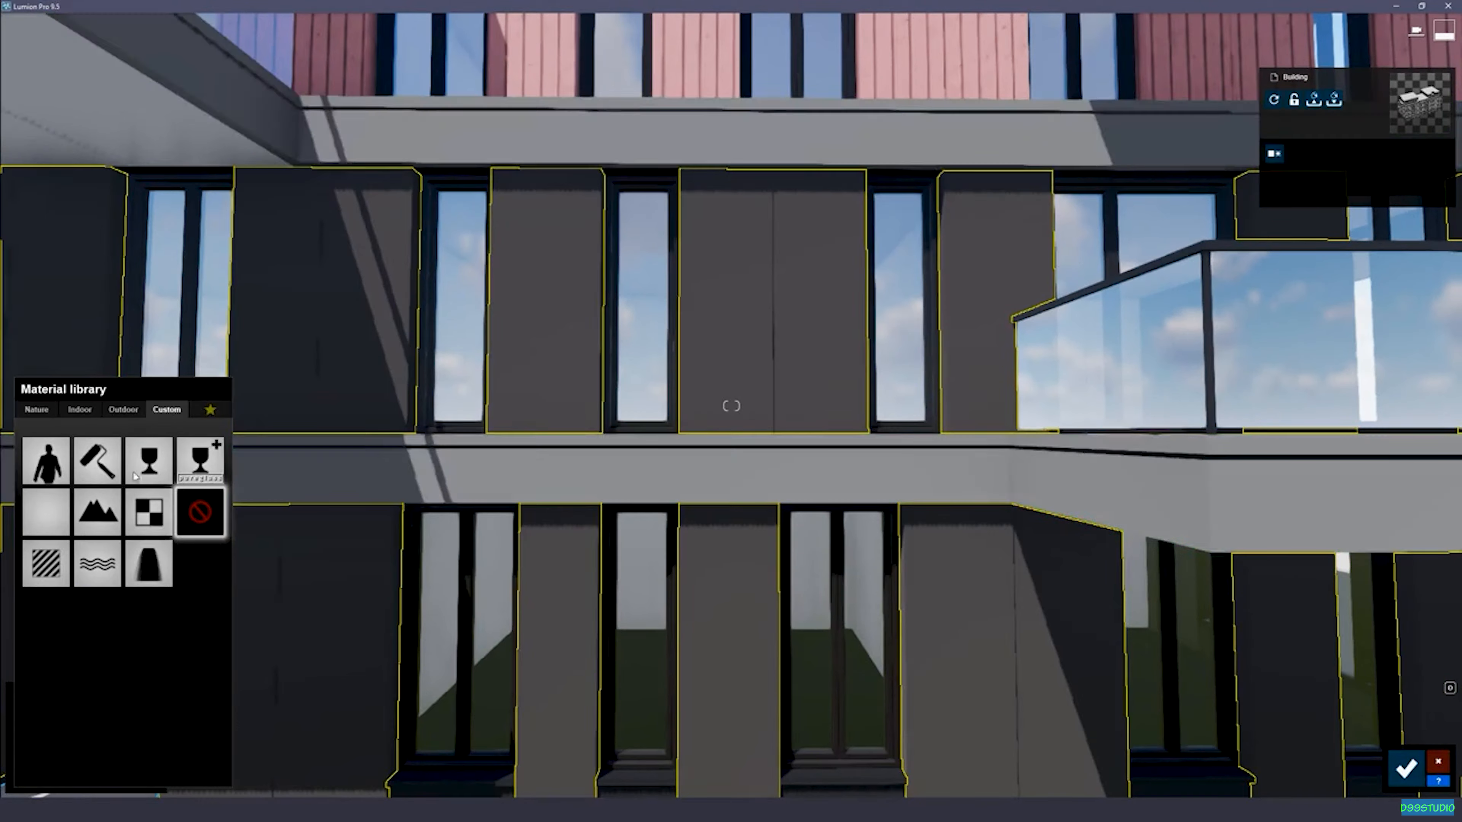
{"action": "left_click", "coordinate": [46, 567]}
{"action": "left_click", "coordinate": [154, 477]}
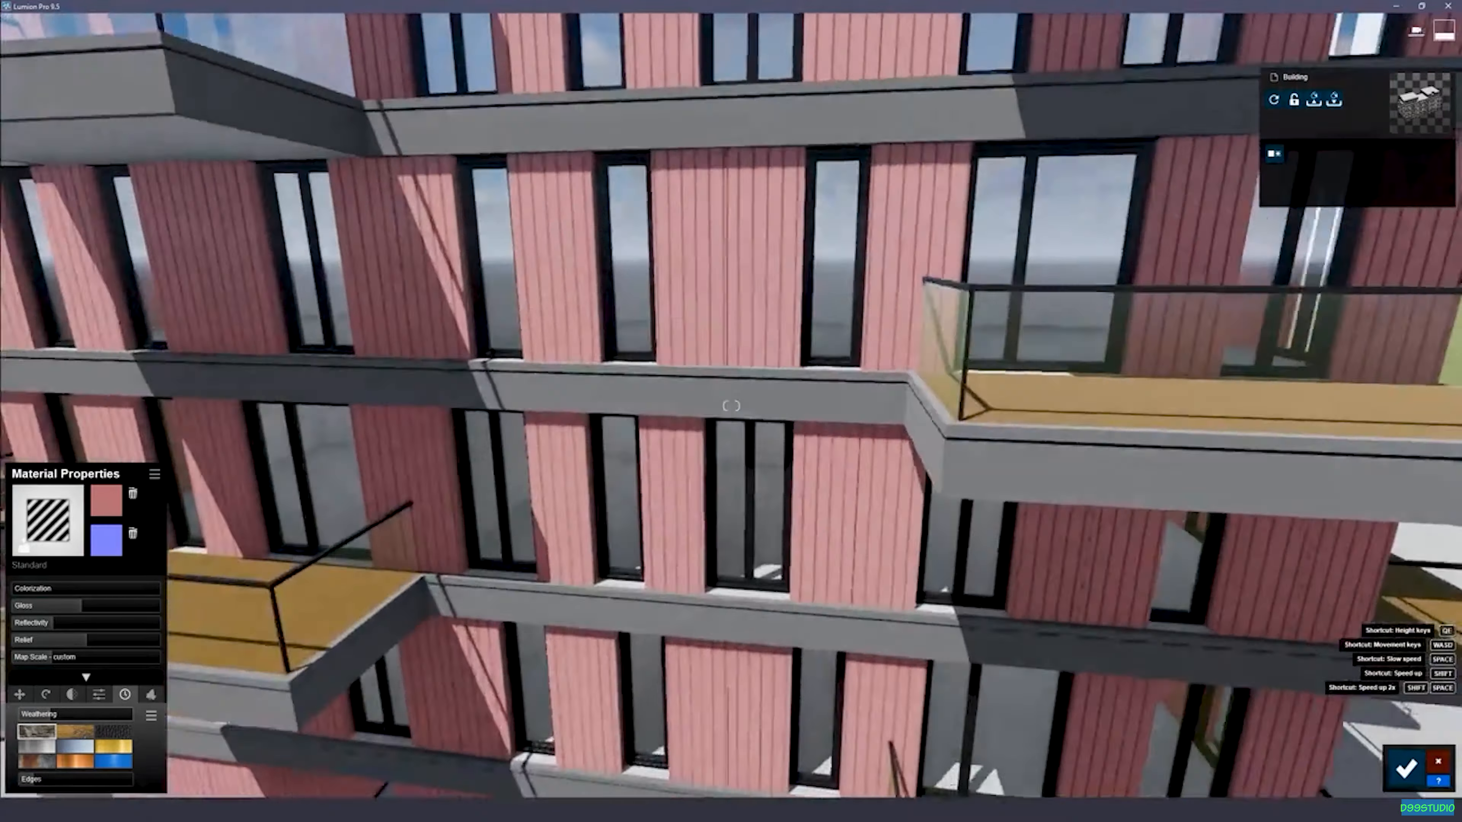
Step: Examine the red wood cladding over the whole facade and up close around the gray molding bands
{"action": "key", "text": "w"}
{"action": "key", "text": "a"}
{"action": "key", "text": "s"}
{"action": "key", "text": "w"}
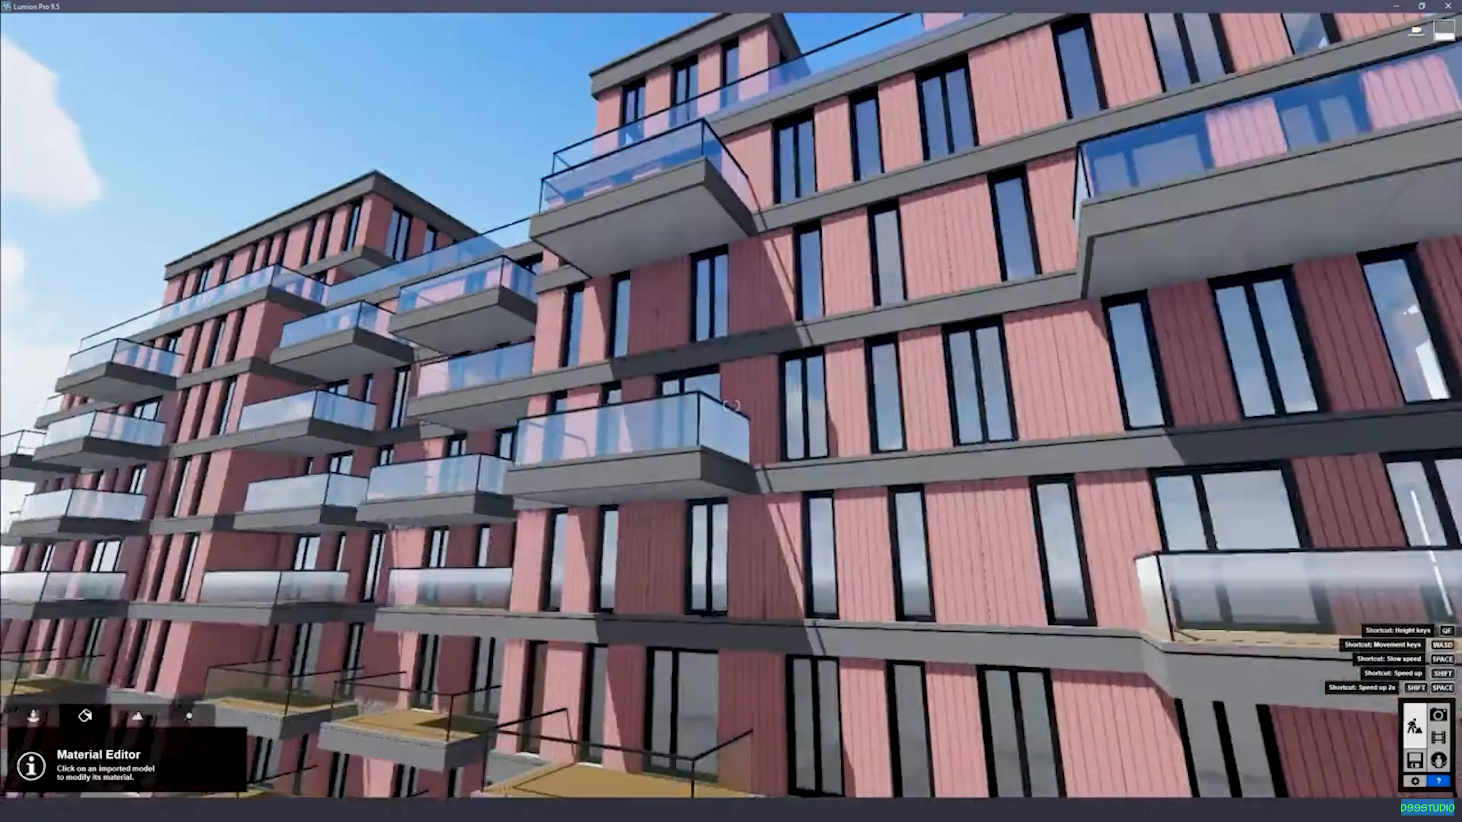
{"action": "key", "text": "w"}
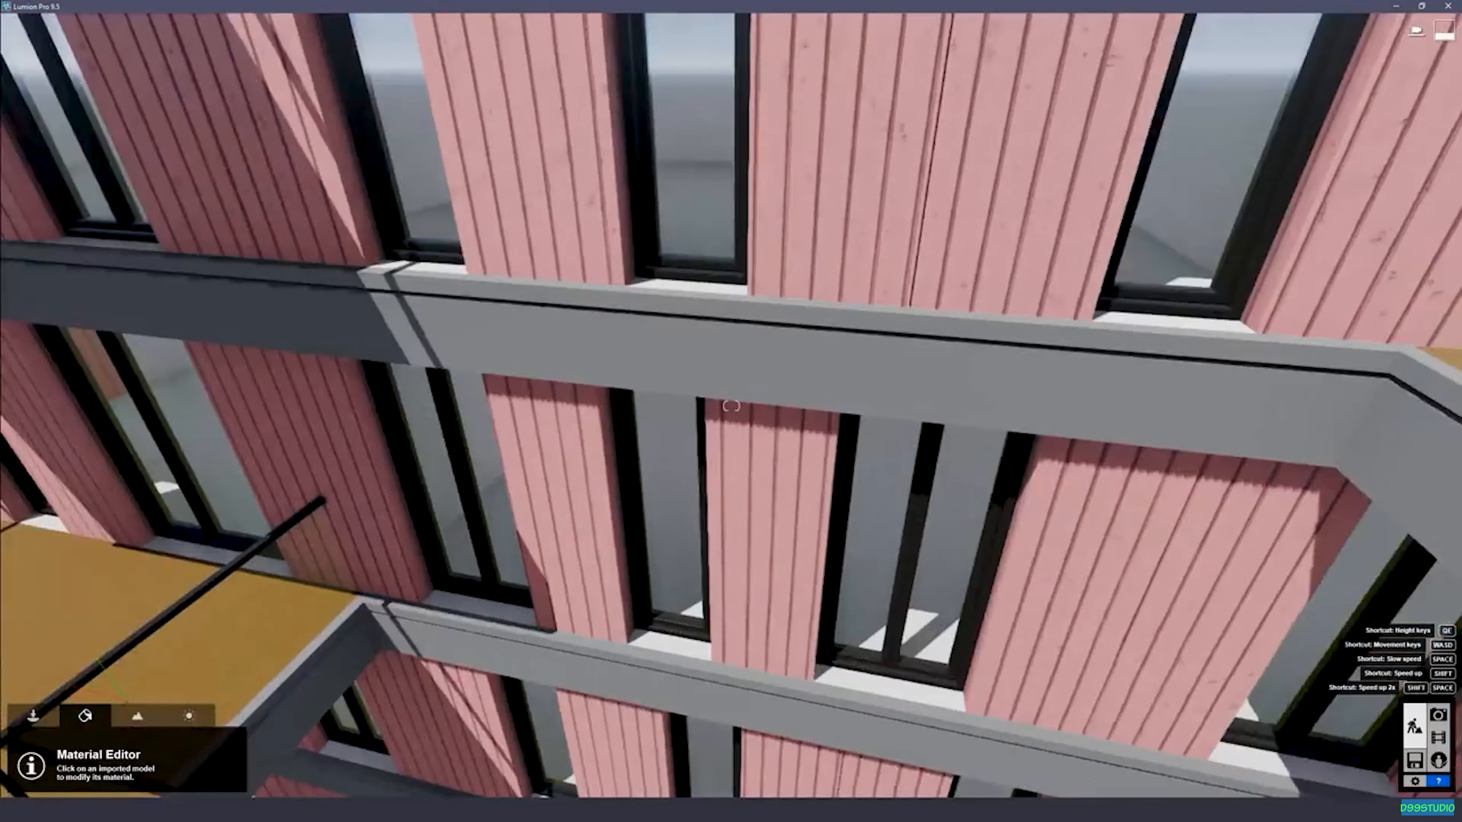
{"action": "right_click_drag", "start_coordinate": [731, 406], "coordinate": [731, 300]}
{"action": "key", "text": "w"}
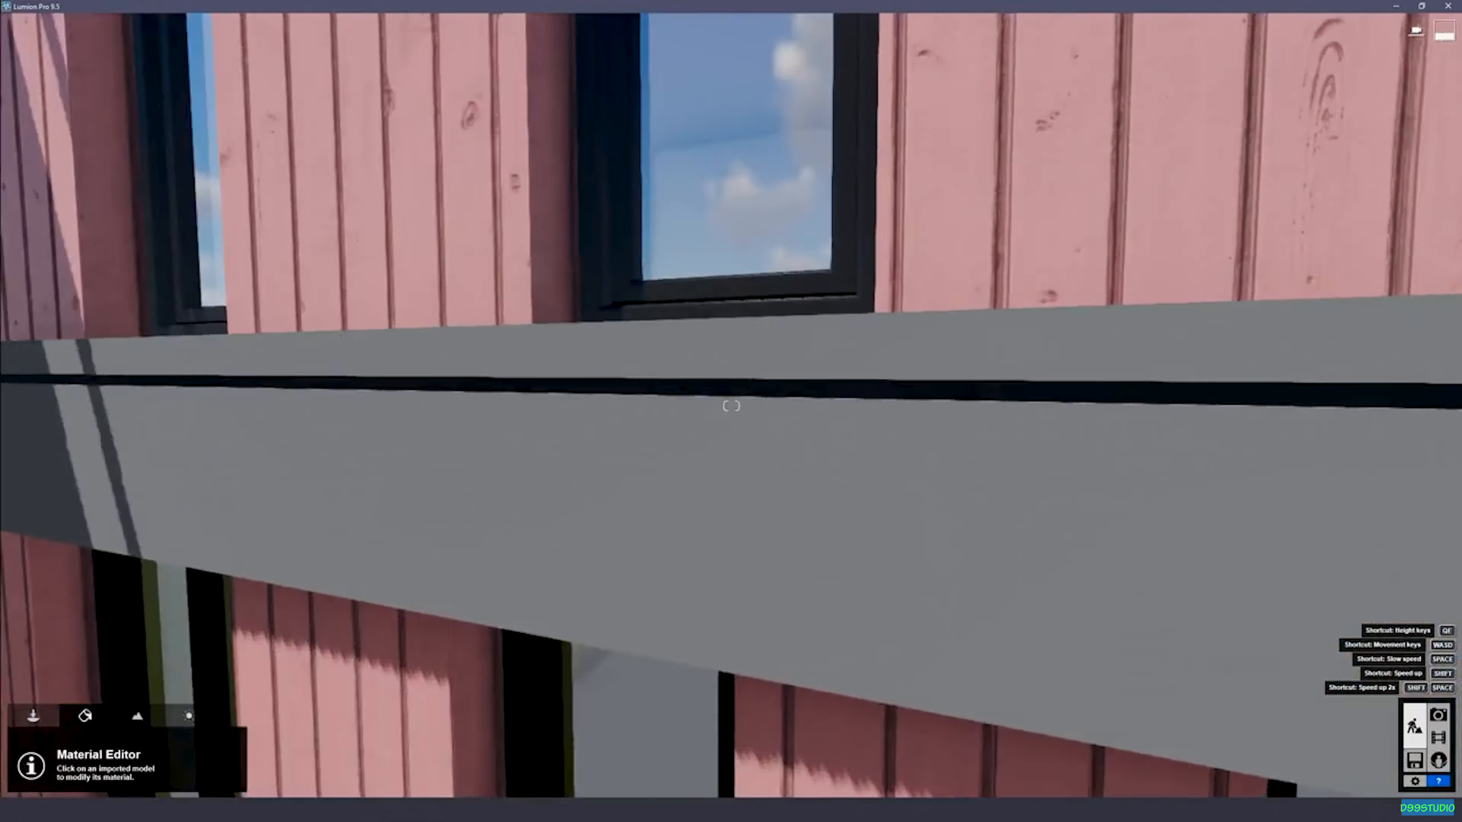
{"action": "key", "text": "s"}
{"action": "key", "text": "w"}
{"action": "right_click_drag", "start_coordinate": [731, 406], "coordinate": [867, 357]}
{"action": "key", "text": "a"}
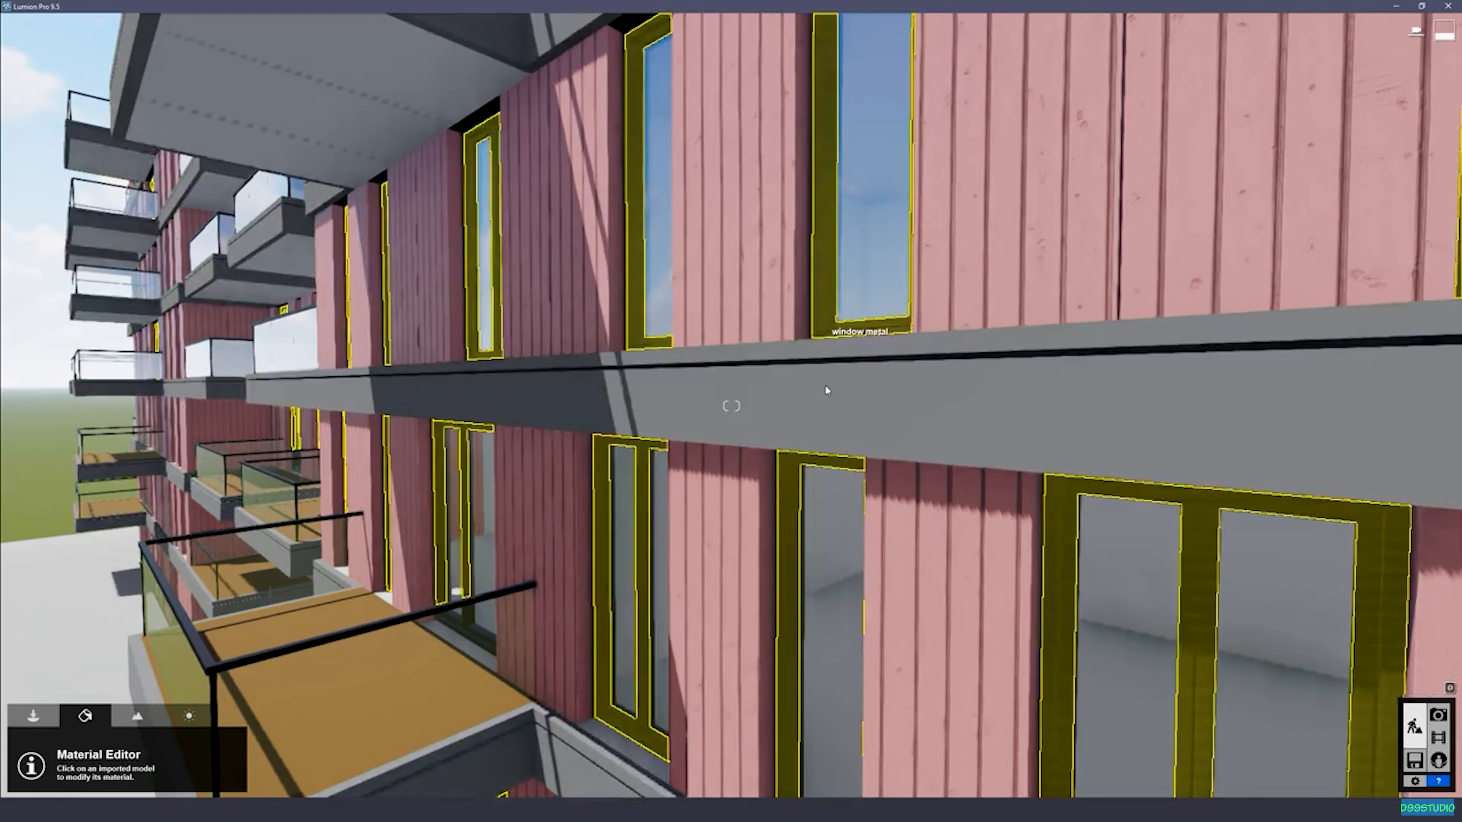
Step: Apply the outdoor metal material Rust Plain 029 2k to the gray molding bands and show its properties
{"action": "right_click_drag", "start_coordinate": [695, 369], "coordinate": [823, 379]}
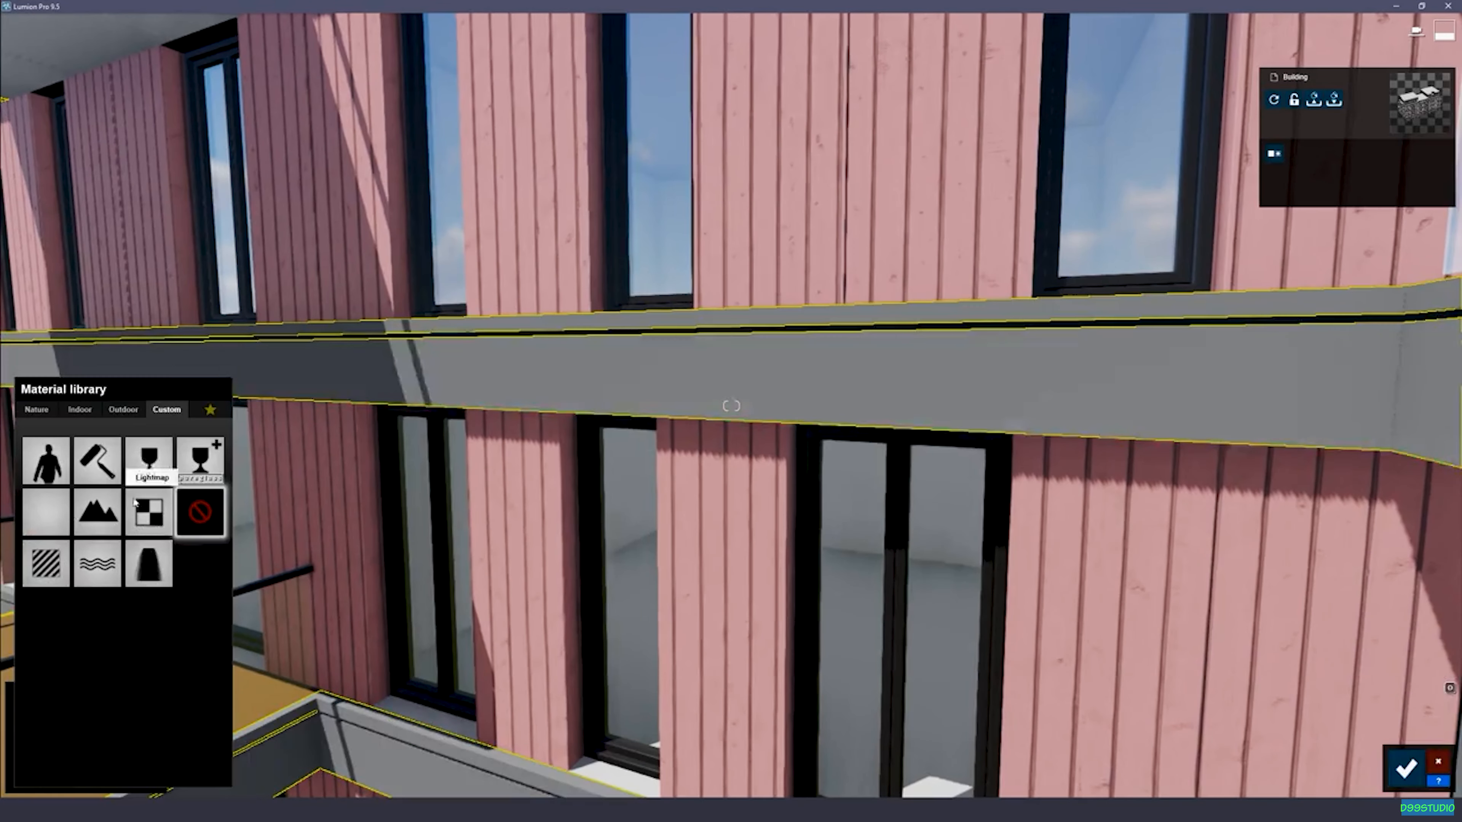
{"action": "left_click", "coordinate": [111, 412]}
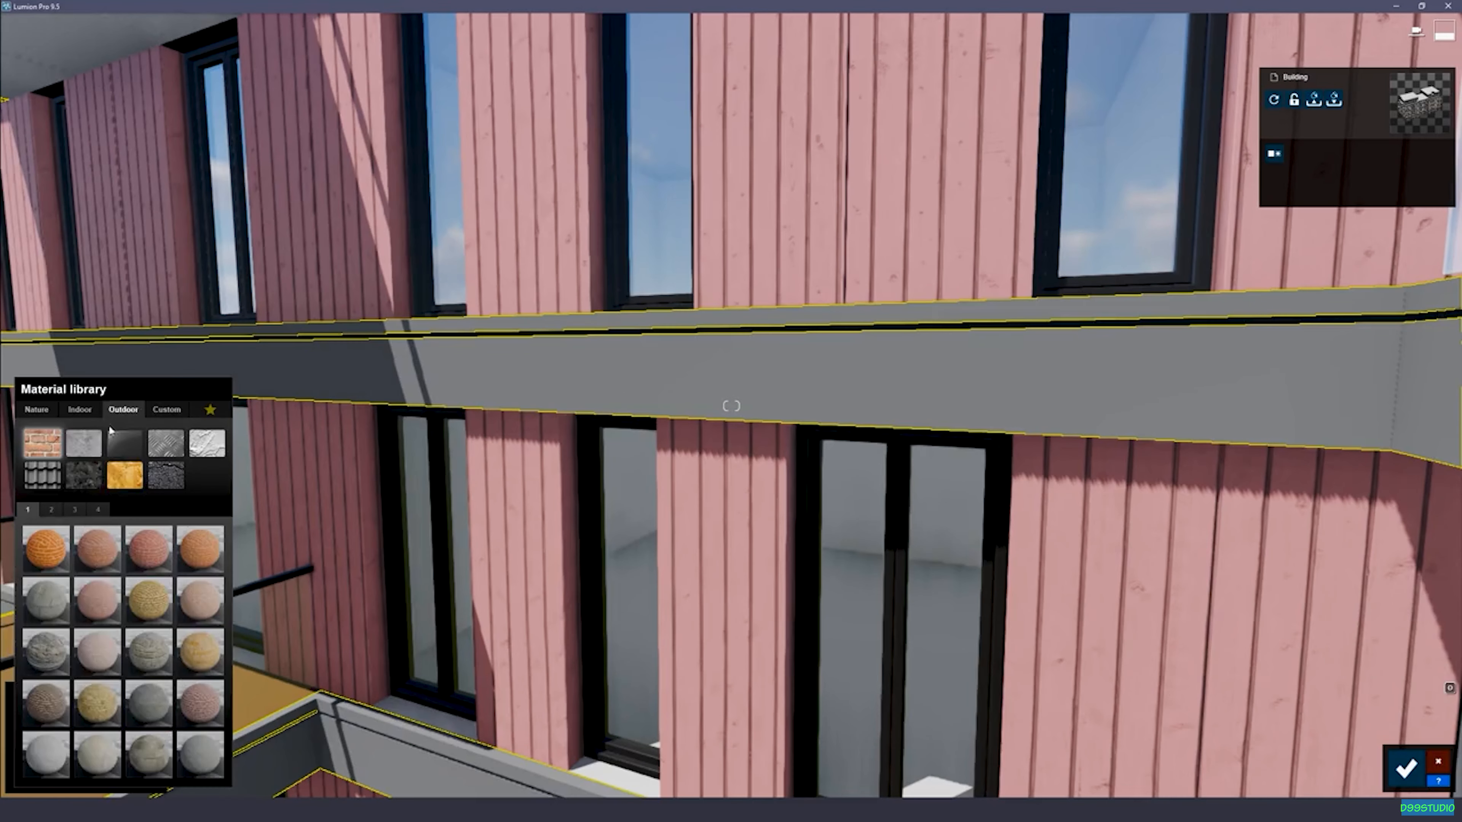
{"action": "left_click", "coordinate": [168, 445]}
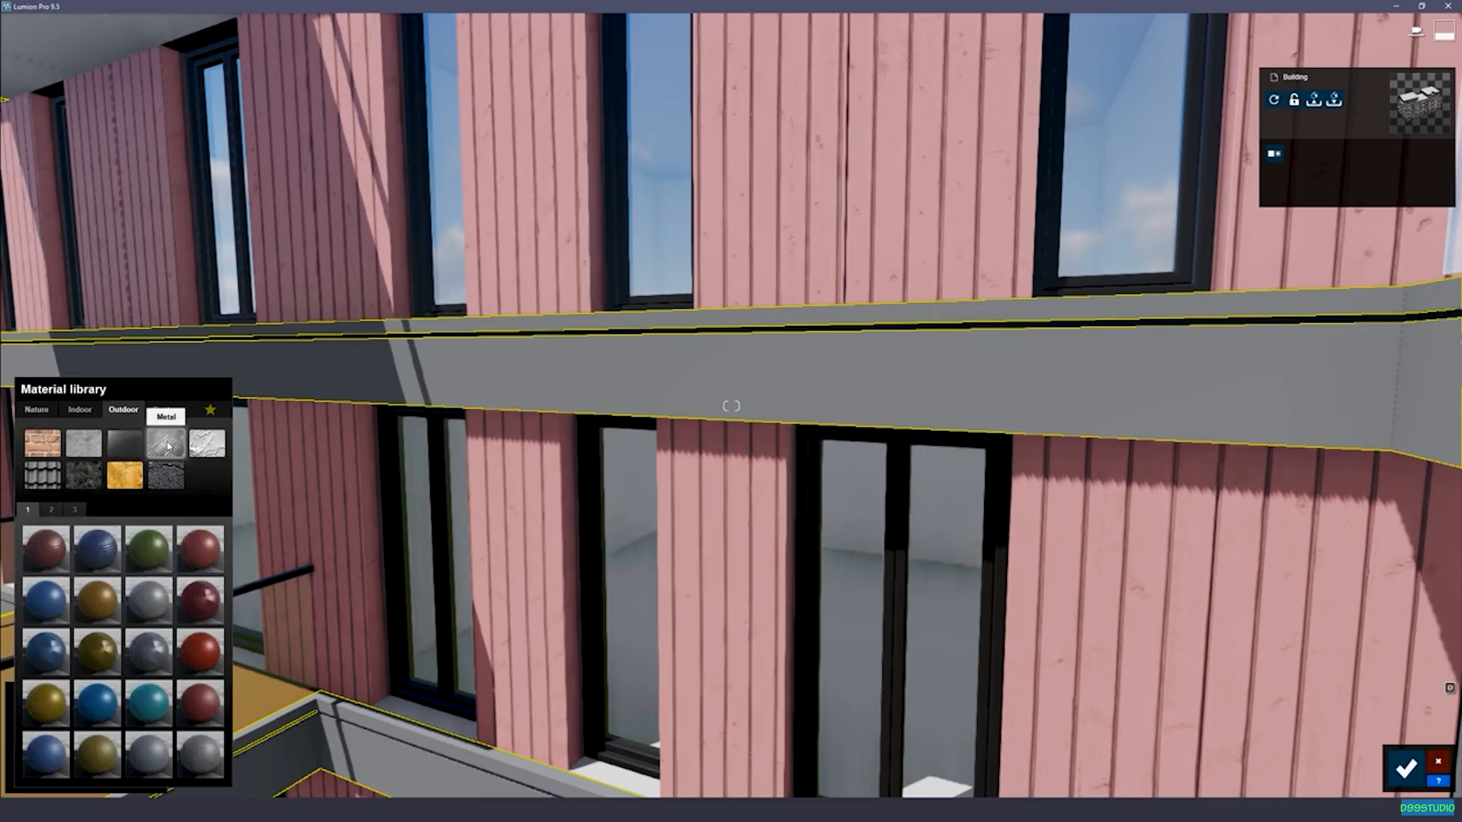
{"action": "left_click", "coordinate": [77, 510]}
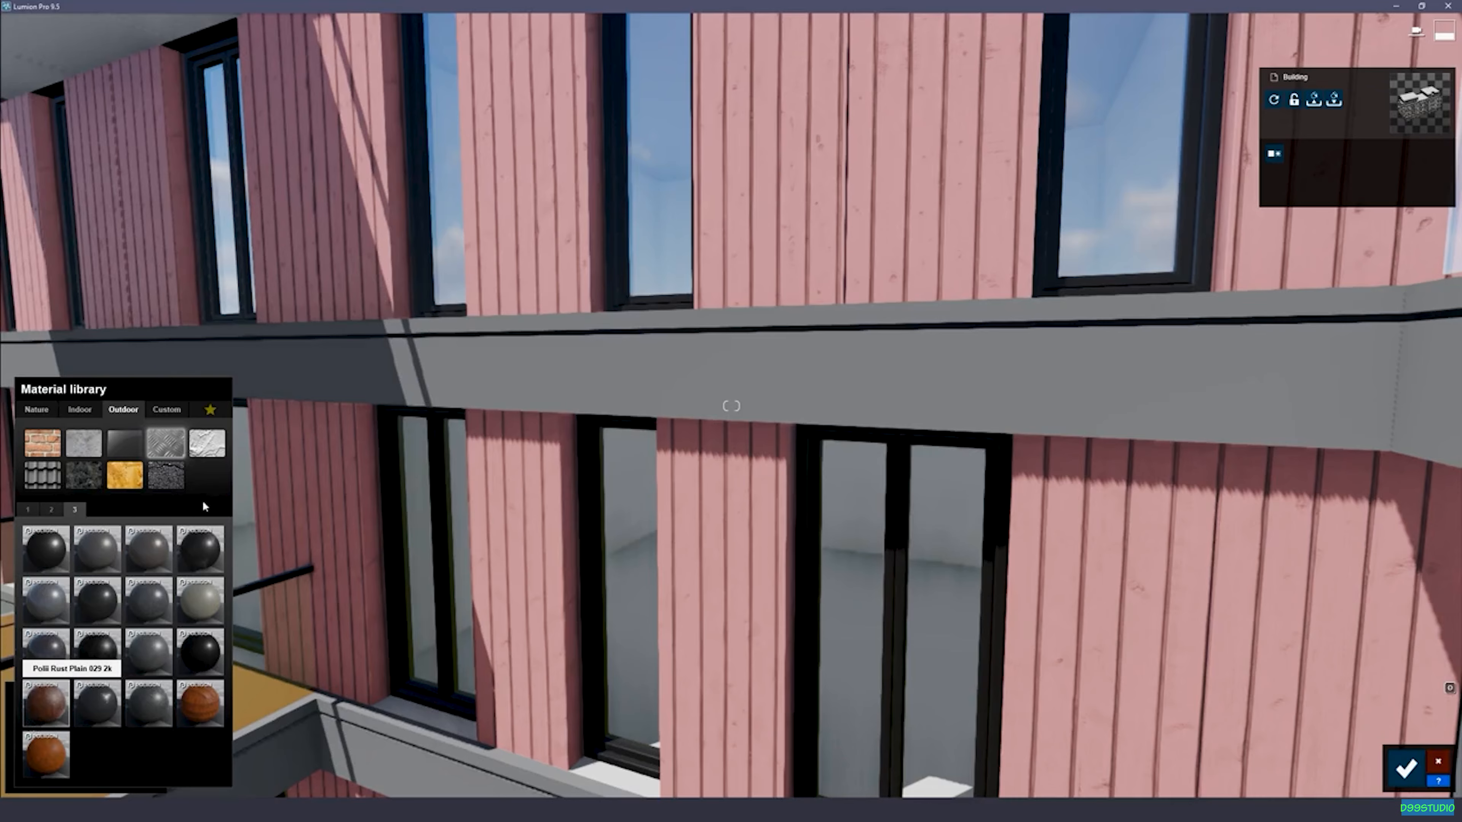
{"action": "right_click_drag", "start_coordinate": [207, 505], "coordinate": [624, 474]}
{"action": "key", "text": "w"}
{"action": "left_click", "coordinate": [1144, 430]}
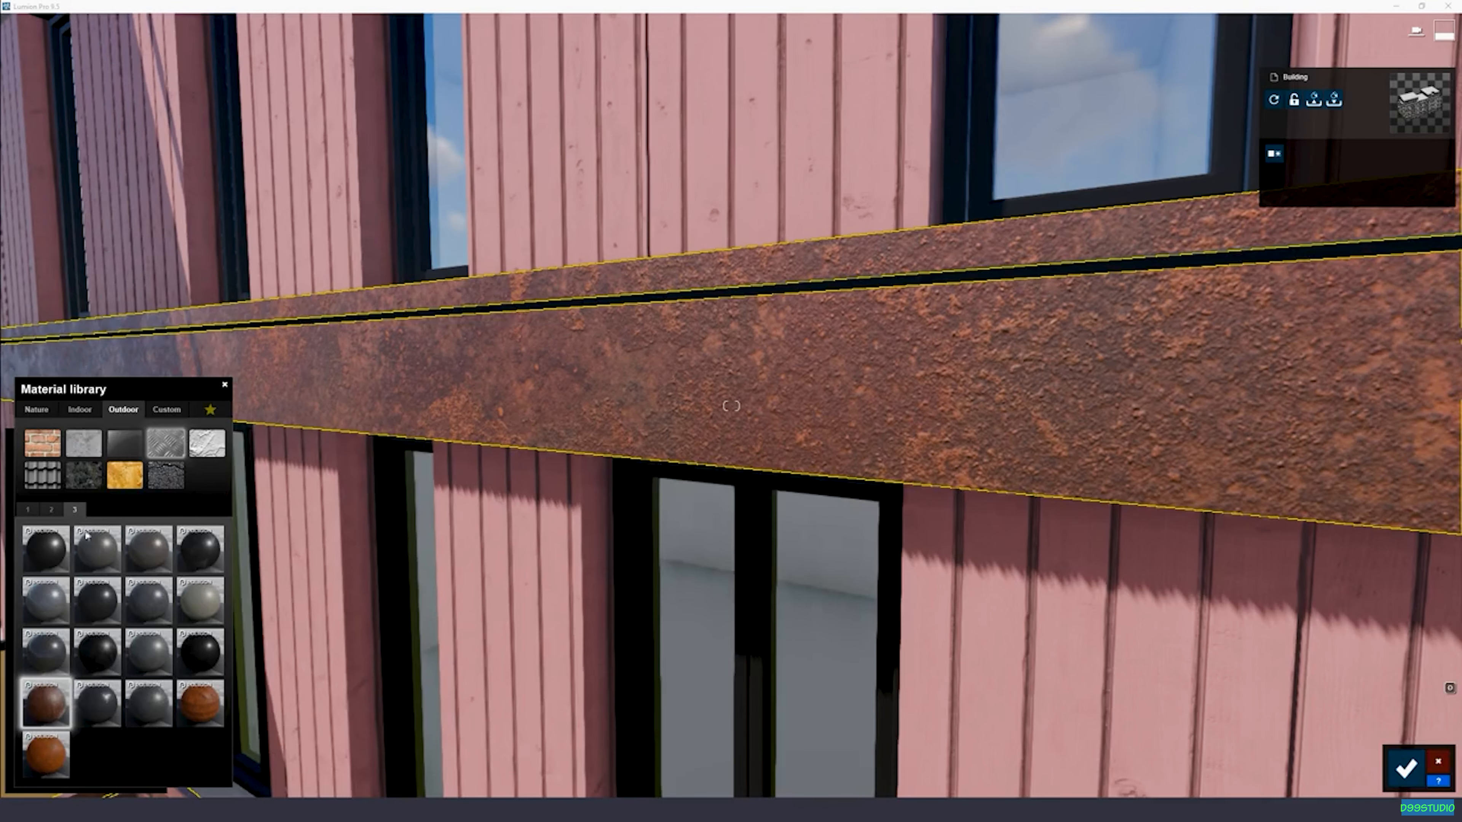
{"action": "left_click", "coordinate": [63, 711]}
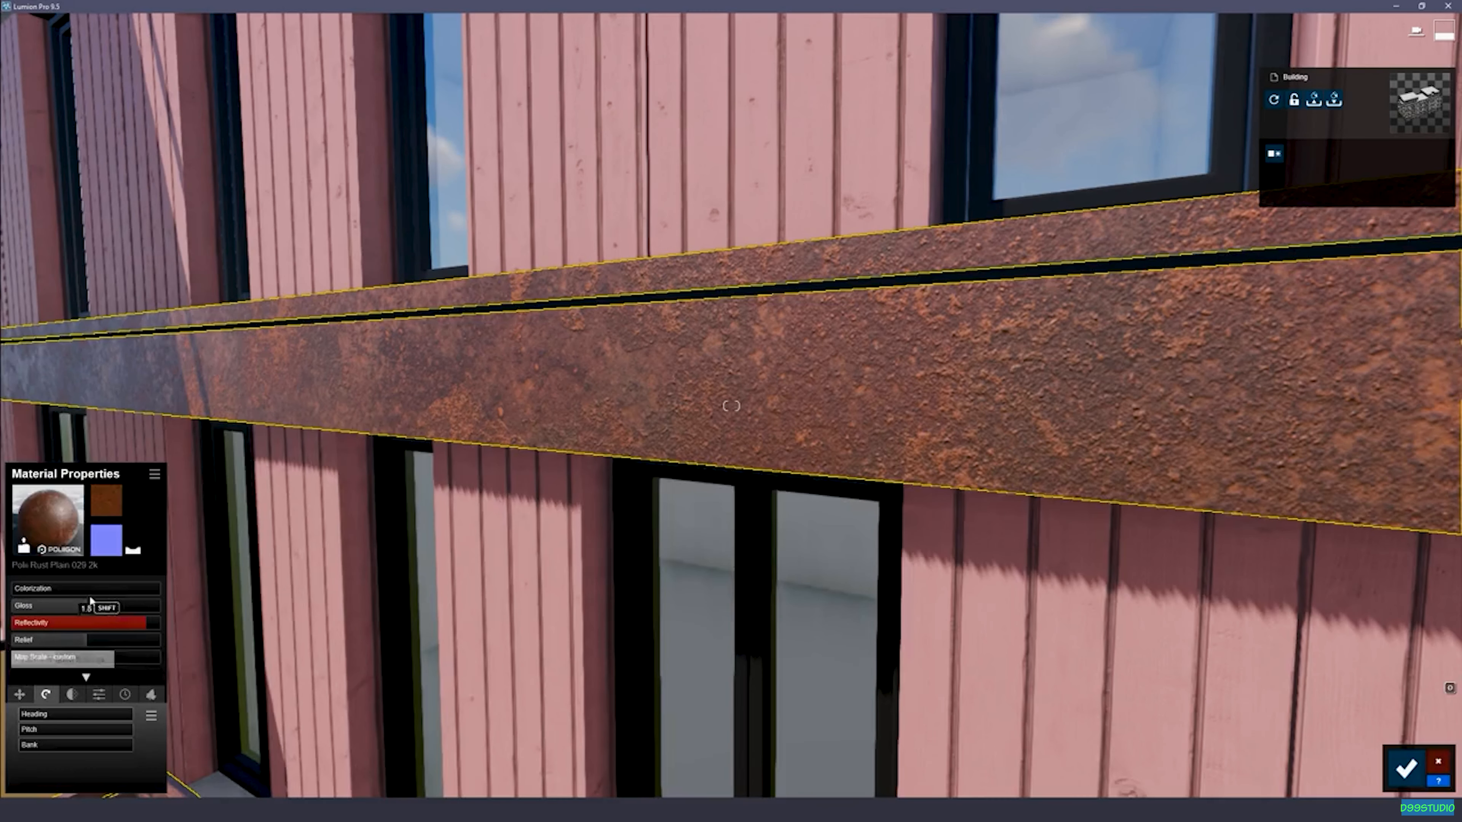
Step: Colorize the molding's rust metal in a pinkish red matching the cladding and lower its reflectivity
{"action": "left_click", "coordinate": [48, 591]}
{"action": "left_click", "coordinate": [219, 599]}
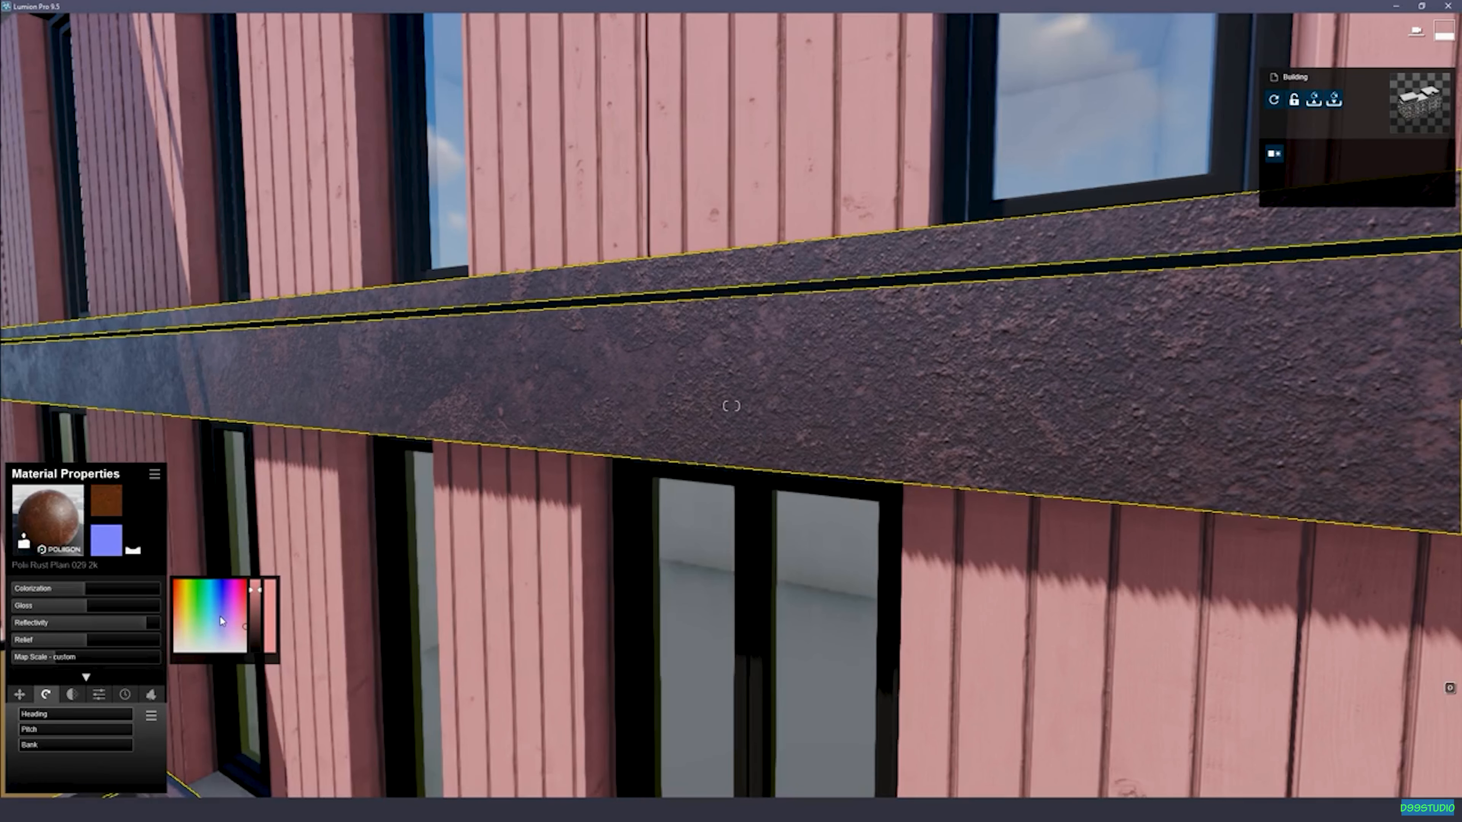
{"action": "mouse_move", "coordinate": [96, 588]}
{"action": "left_mouse_down"}
{"action": "mouse_move", "coordinate": [110, 590]}
{"action": "mouse_move", "coordinate": [65, 607]}
{"action": "mouse_move", "coordinate": [63, 630]}
{"action": "mouse_move", "coordinate": [73, 606]}
{"action": "mouse_move", "coordinate": [95, 609]}
{"action": "left_mouse_up"}
{"action": "right_click_drag", "start_coordinate": [96, 609], "coordinate": [250, 561]}
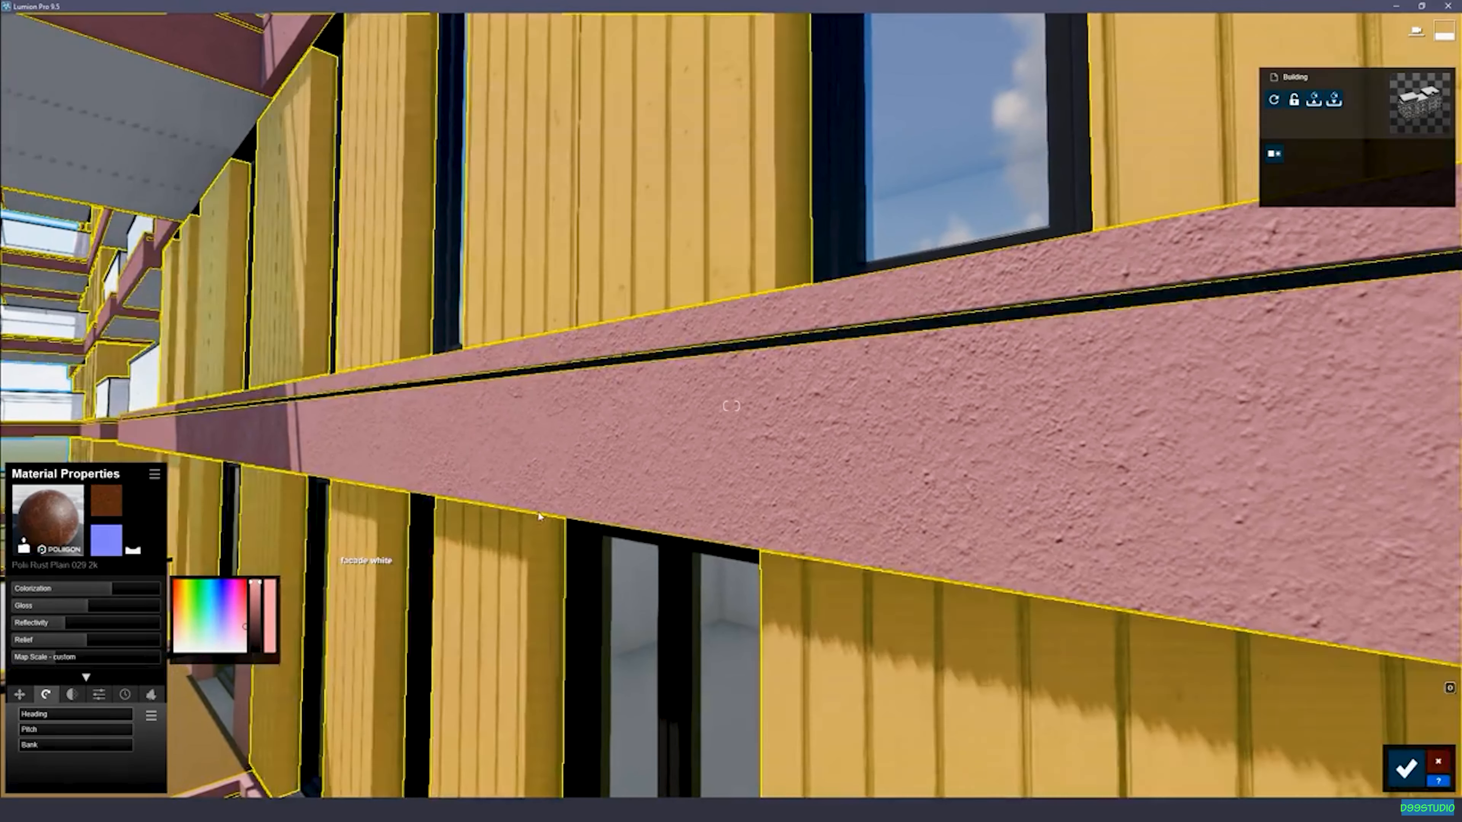
Step: Show the molding material's weathering settings and set Weathering to about 0.2
{"action": "right_click_drag", "start_coordinate": [544, 513], "coordinate": [598, 541]}
{"action": "key", "text": "s"}
{"action": "key", "text": "w"}
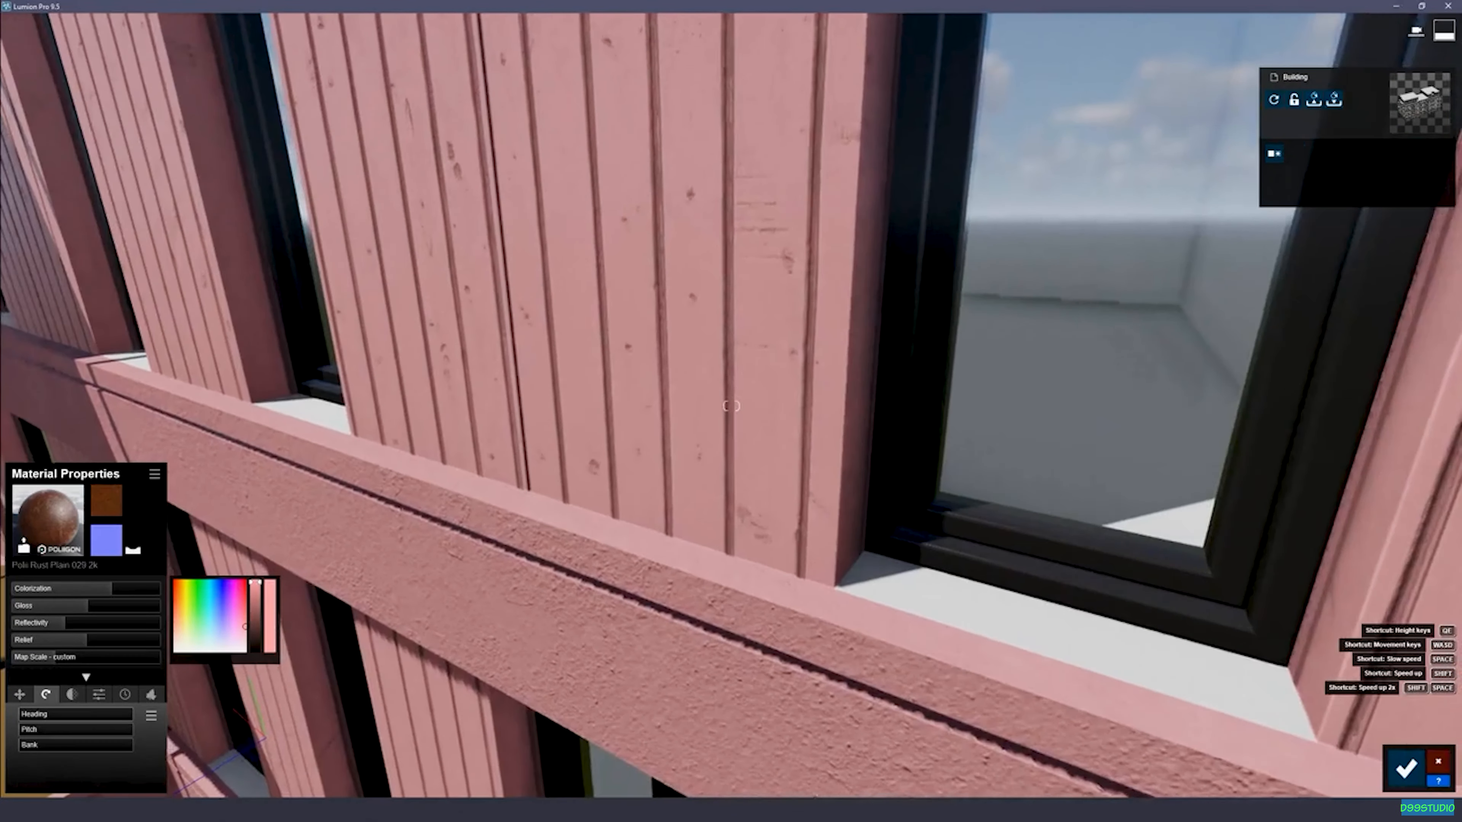
{"action": "key", "text": "w"}
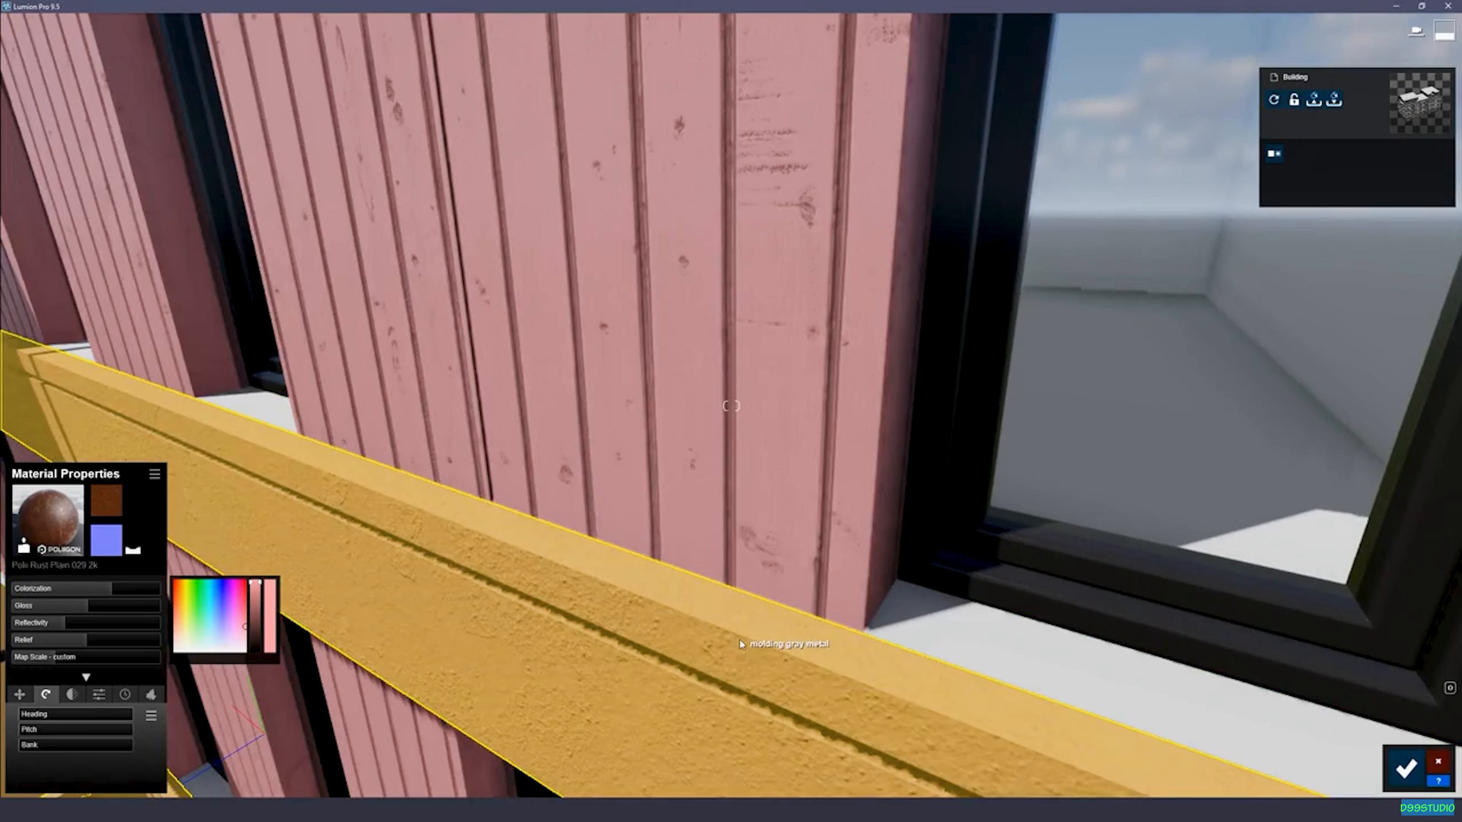
{"action": "left_click", "coordinate": [151, 694]}
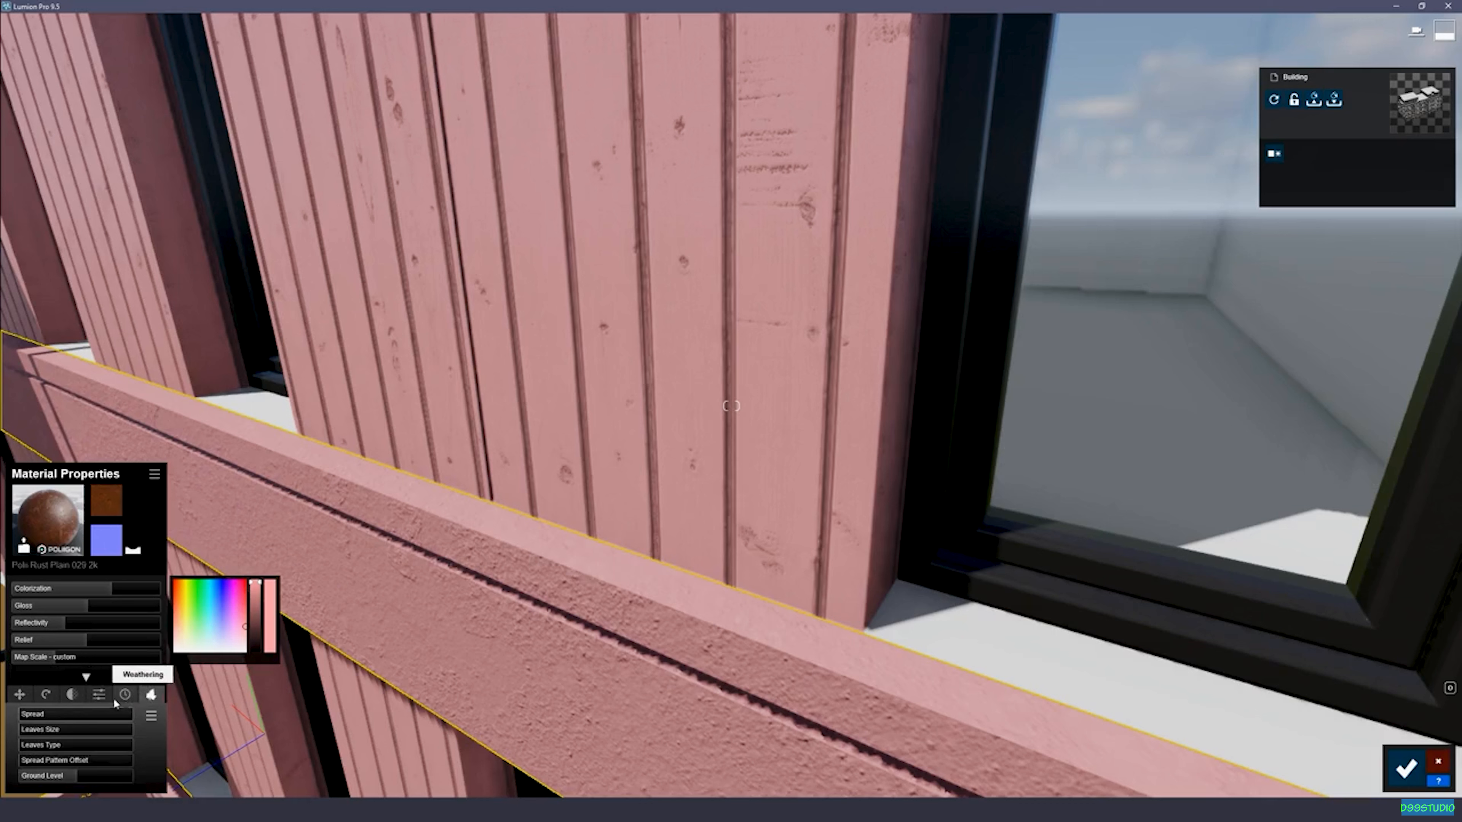
{"action": "left_click", "coordinate": [134, 695]}
{"action": "left_click", "coordinate": [24, 779]}
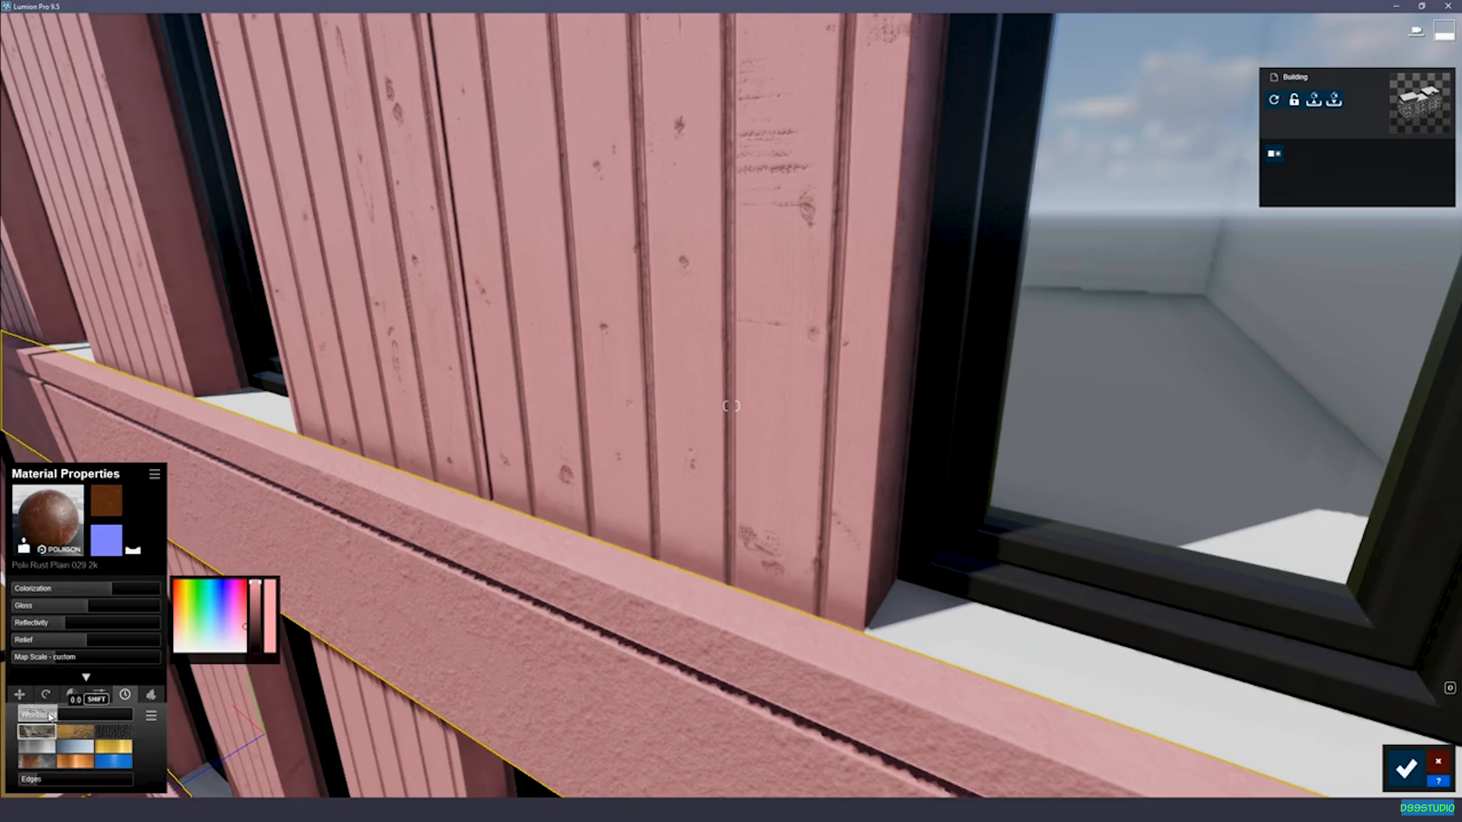
{"action": "left_click", "coordinate": [42, 715]}
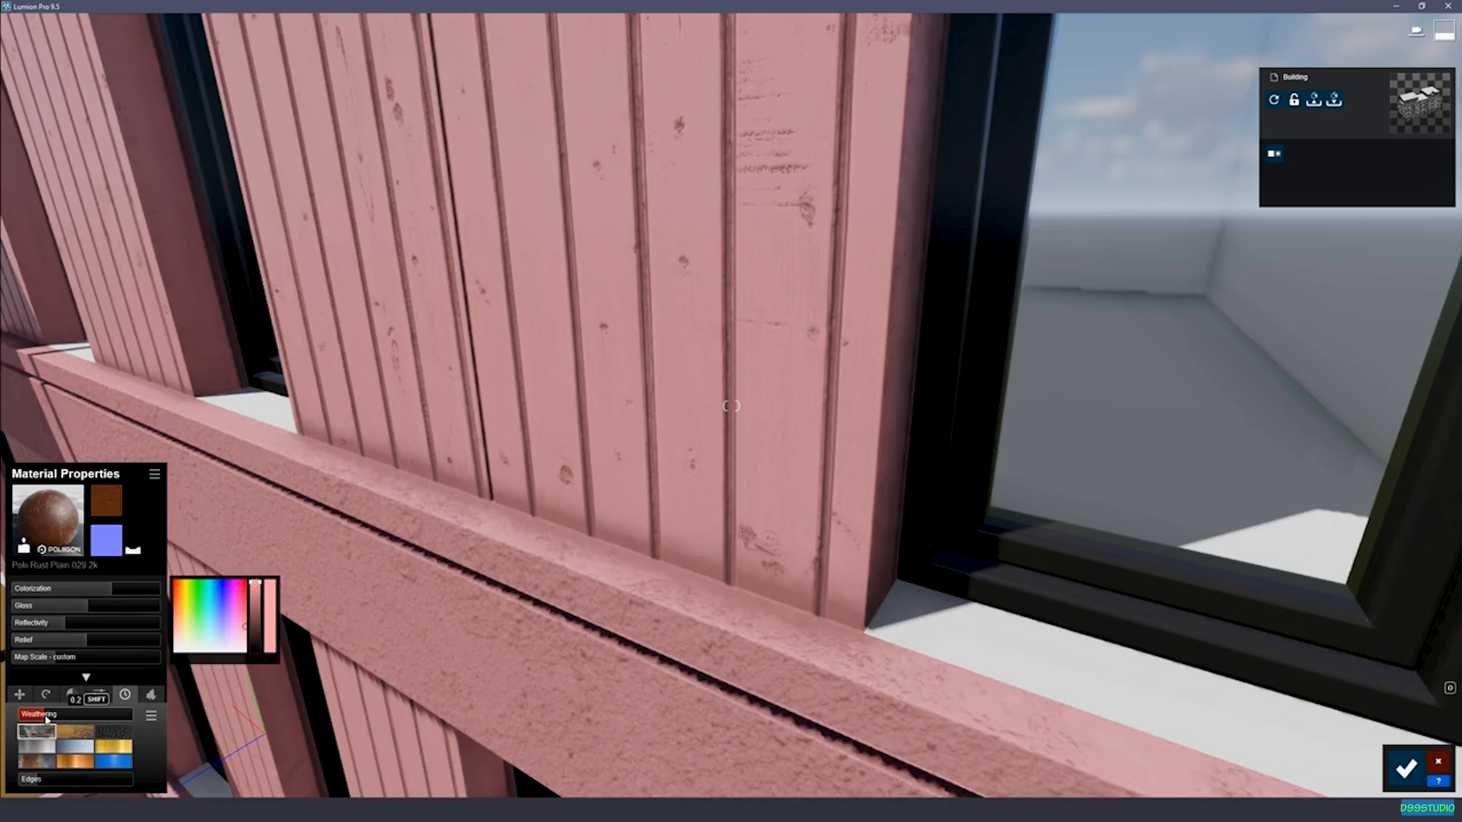
Step: Copy the tinted molding material and paste it onto the white window-sill and floor surface after making that a Standard material
{"action": "left_click", "coordinate": [156, 478]}
{"action": "left_click", "coordinate": [157, 516]}
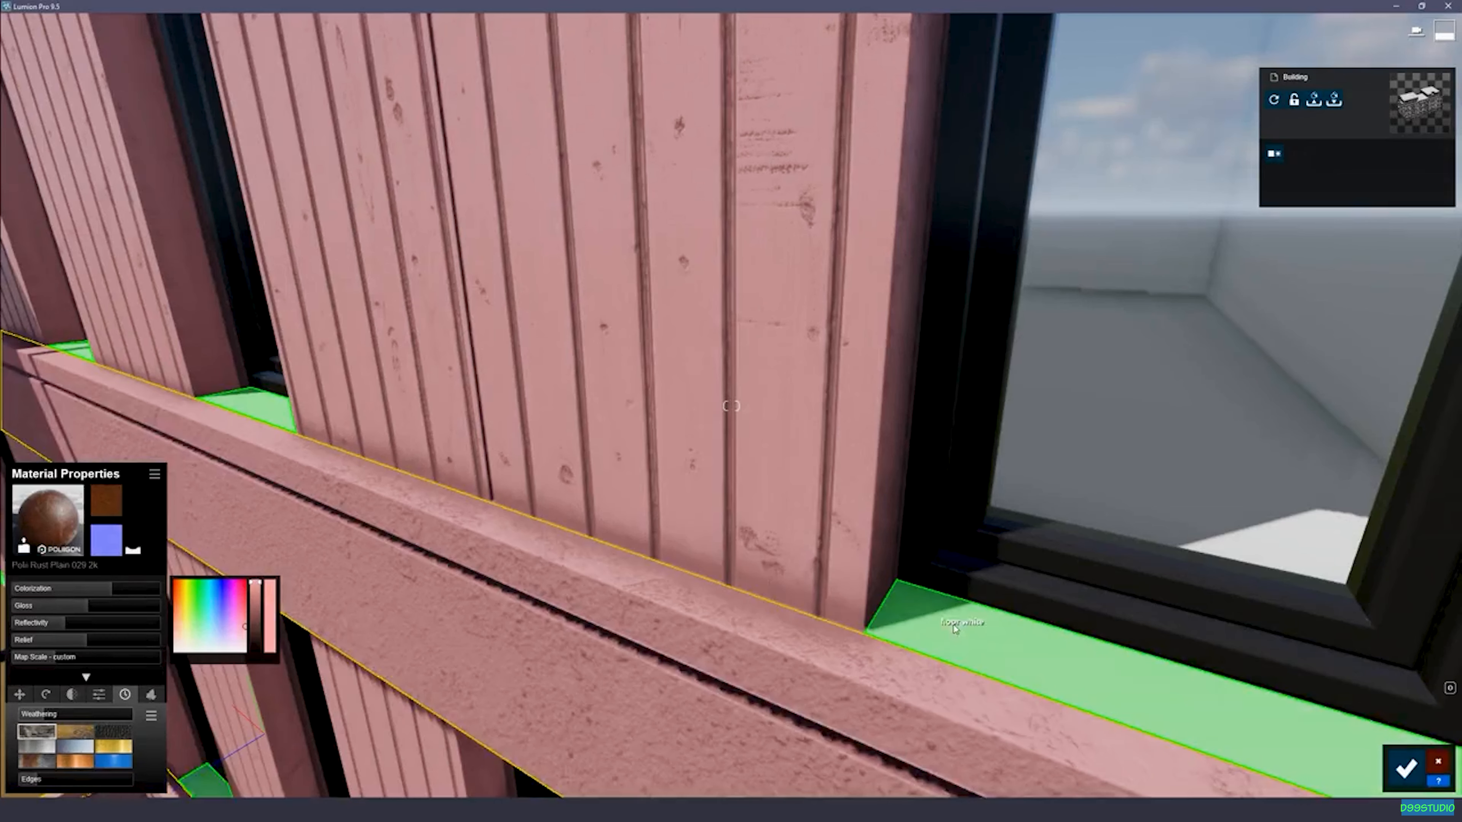
{"action": "left_click", "coordinate": [946, 623]}
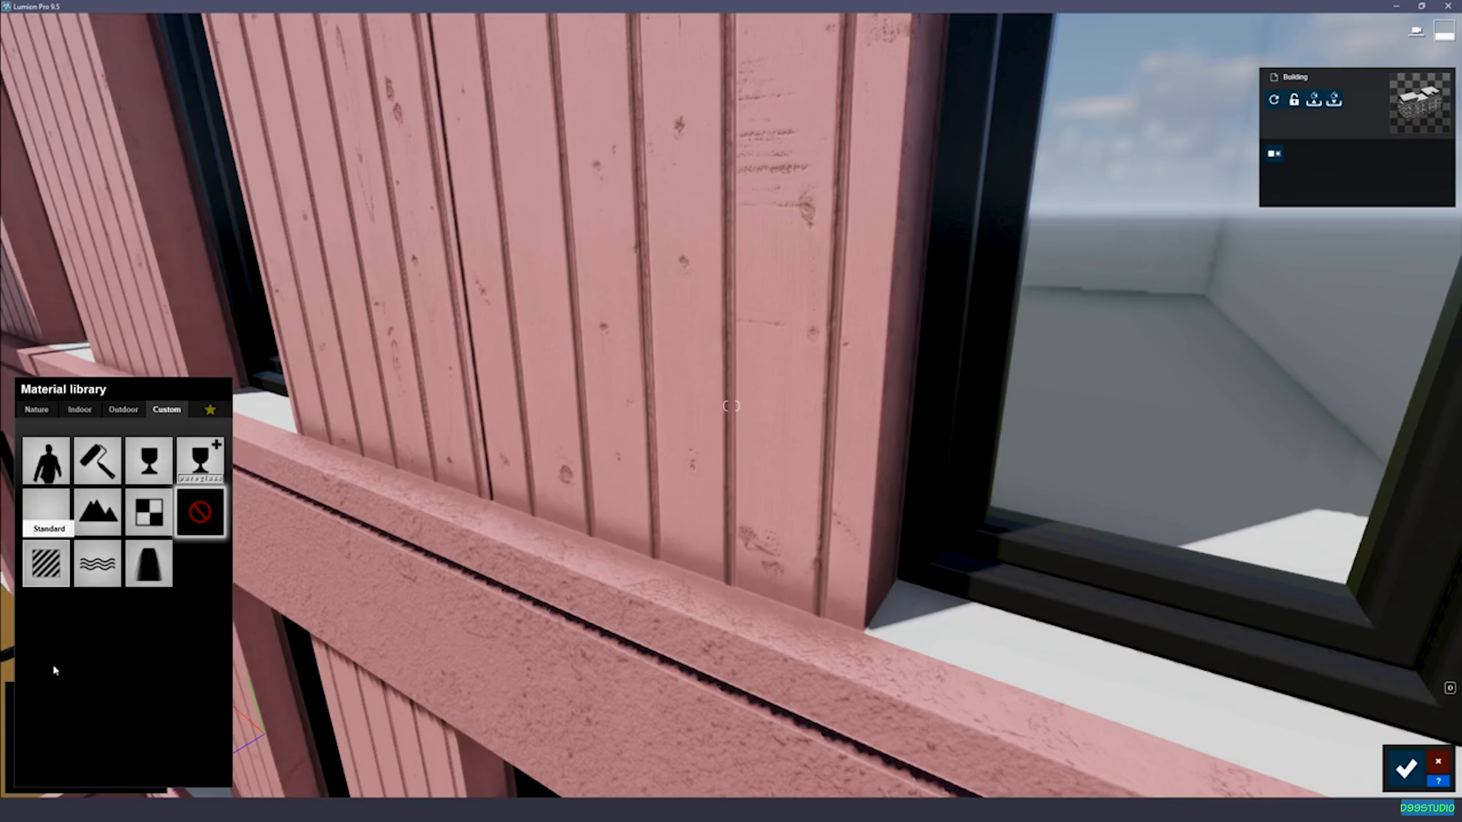
{"action": "left_click", "coordinate": [43, 567]}
{"action": "left_click", "coordinate": [154, 475]}
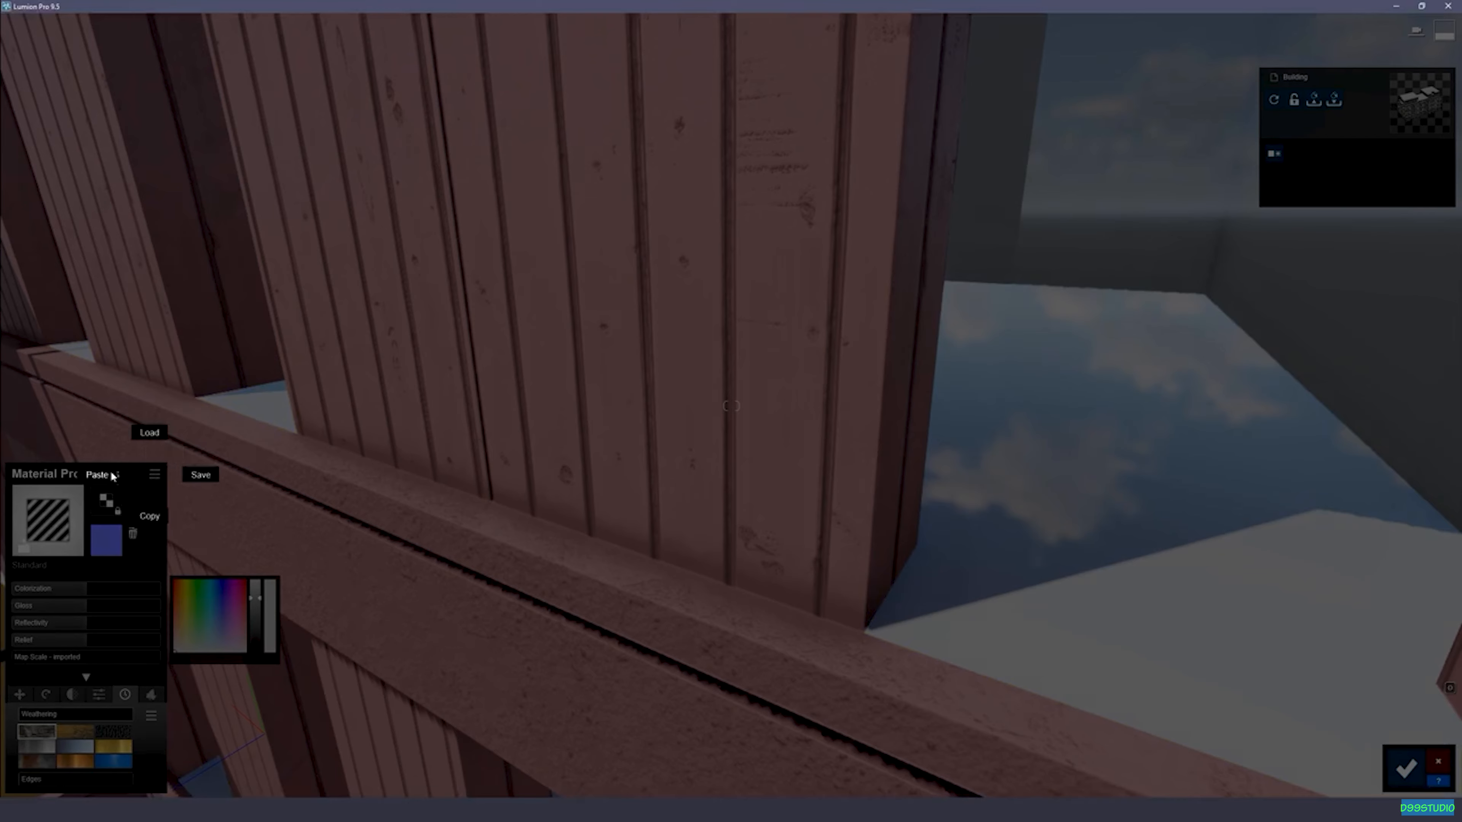
{"action": "left_click", "coordinate": [287, 478]}
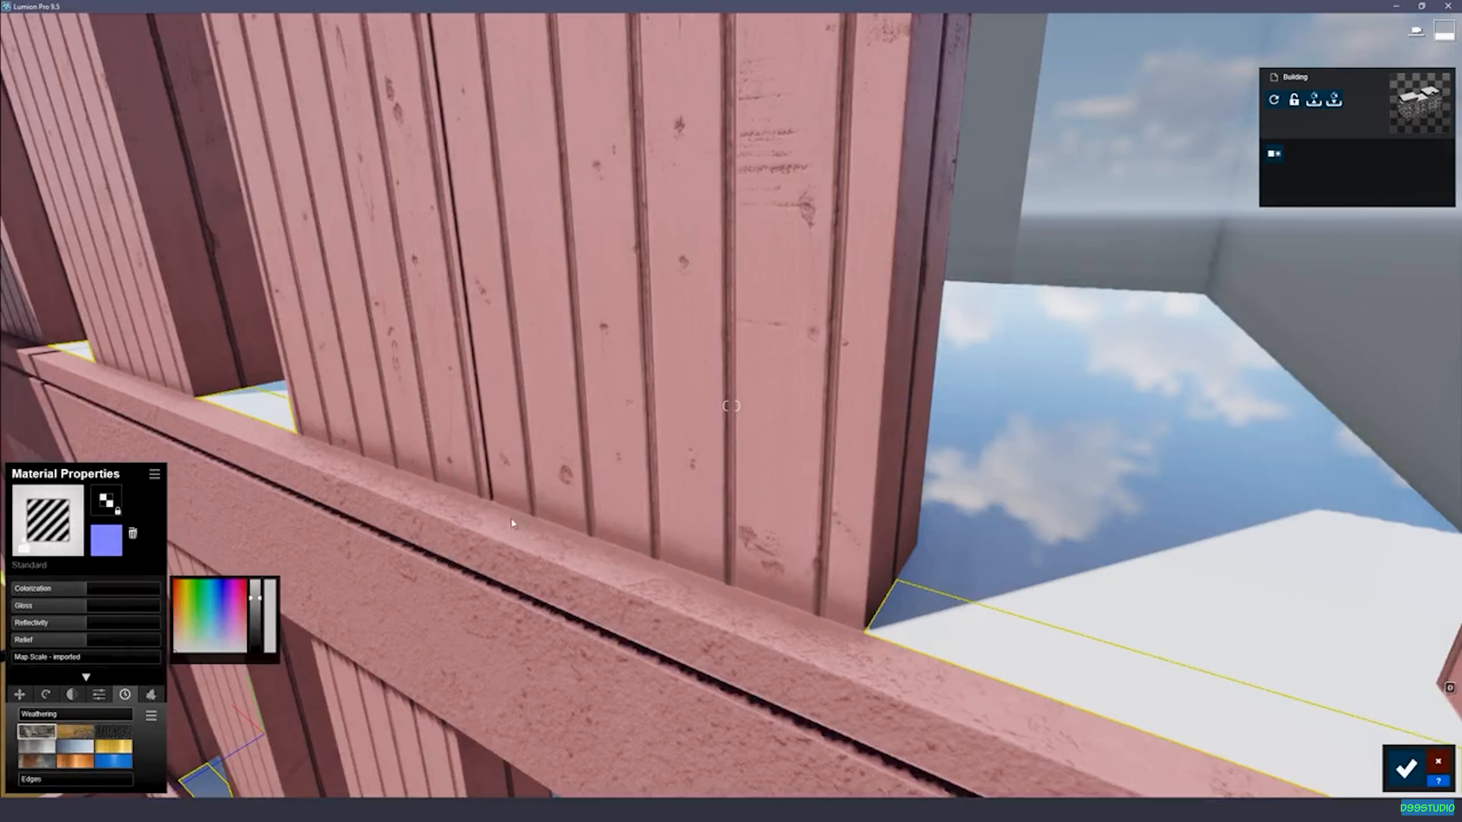
Step: Examine the pasted material on the window sill and across the floor inside the room
{"action": "key", "text": "d"}
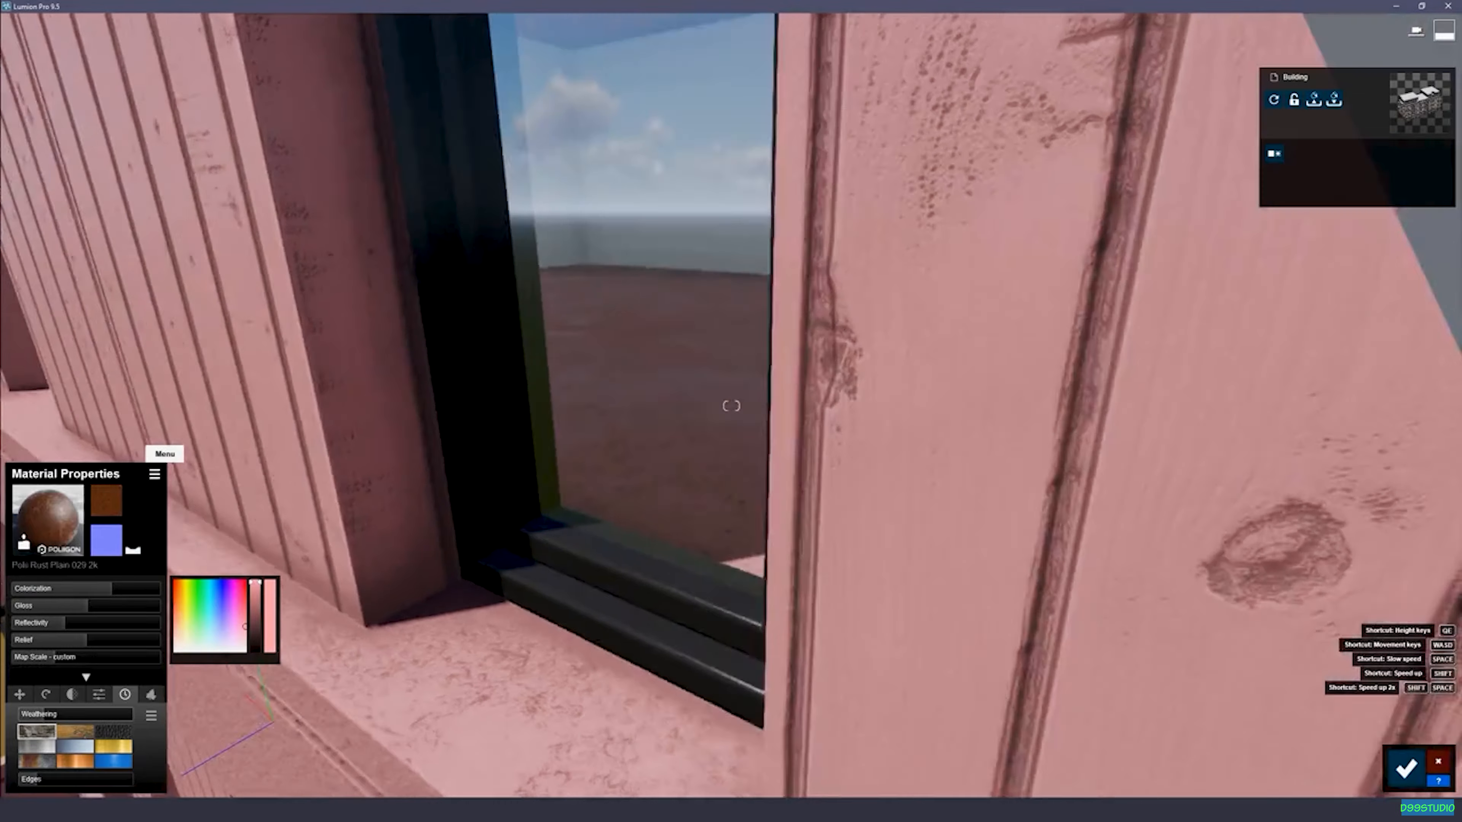
{"action": "right_click_drag", "start_coordinate": [157, 478], "coordinate": [184, 443]}
{"action": "key", "text": "s"}
{"action": "right_click_drag", "start_coordinate": [731, 406], "coordinate": [800, 467]}
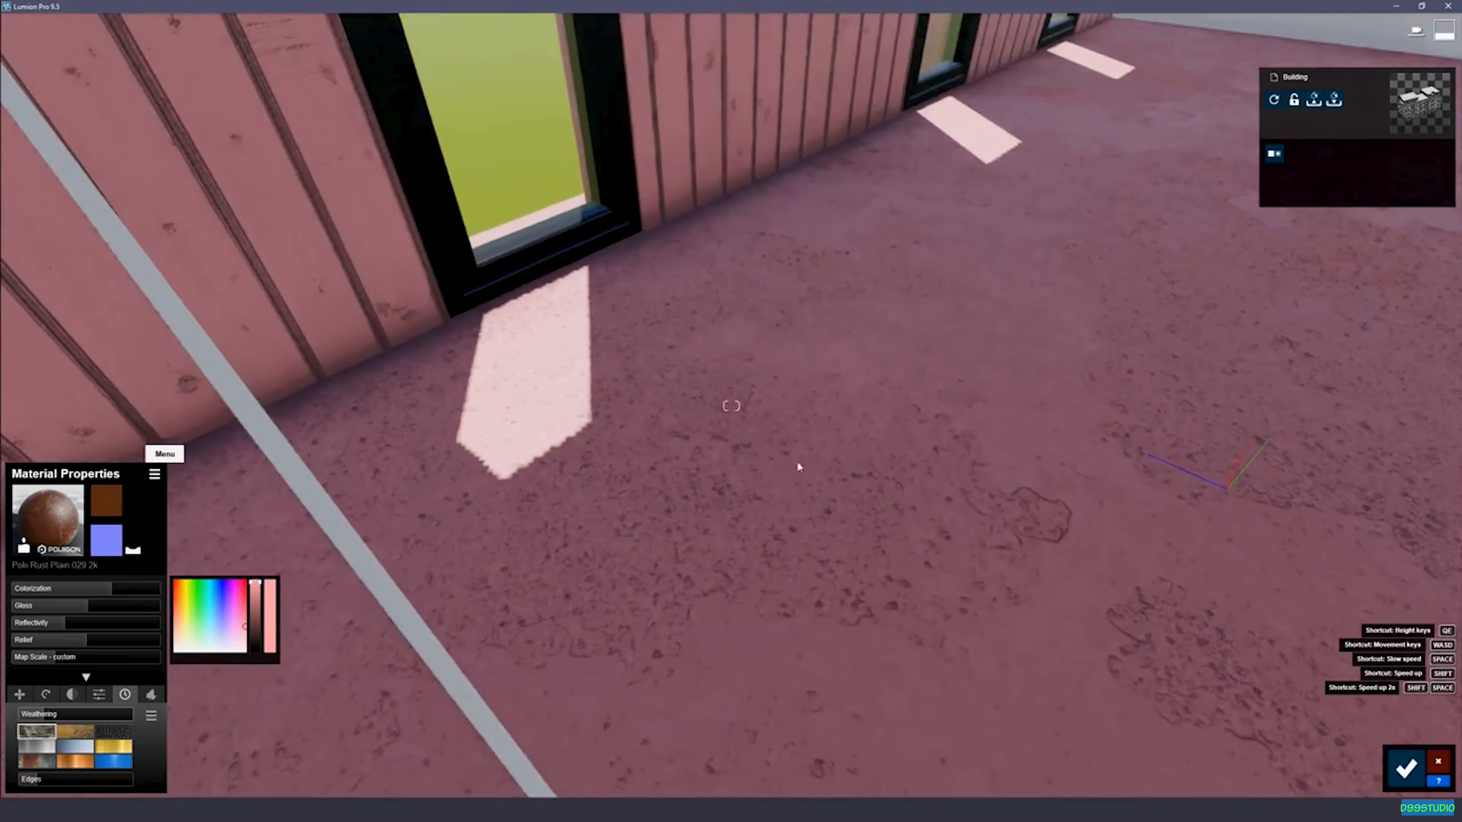
{"action": "right_click_drag", "start_coordinate": [962, 408], "coordinate": [1083, 279]}
{"action": "key", "text": "w"}
{"action": "key", "text": "s"}
{"action": "key", "text": "s"}
{"action": "right_click_drag", "start_coordinate": [731, 406], "coordinate": [1008, 300]}
{"action": "key", "text": "w"}
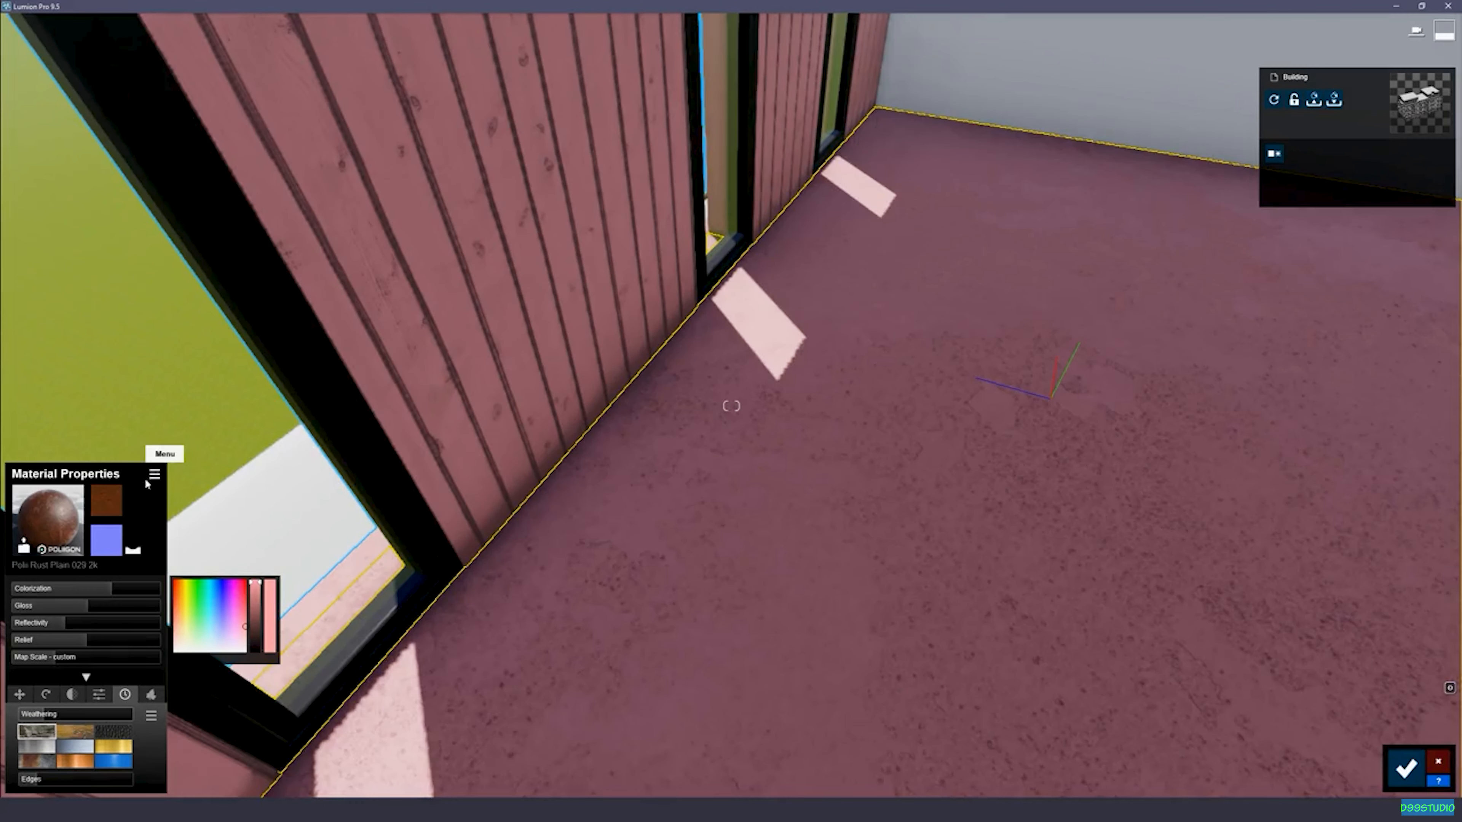
Step: Replace the floor and window-sill material with the indoor plaster Plaster 001 1024
{"action": "left_click", "coordinate": [152, 475]}
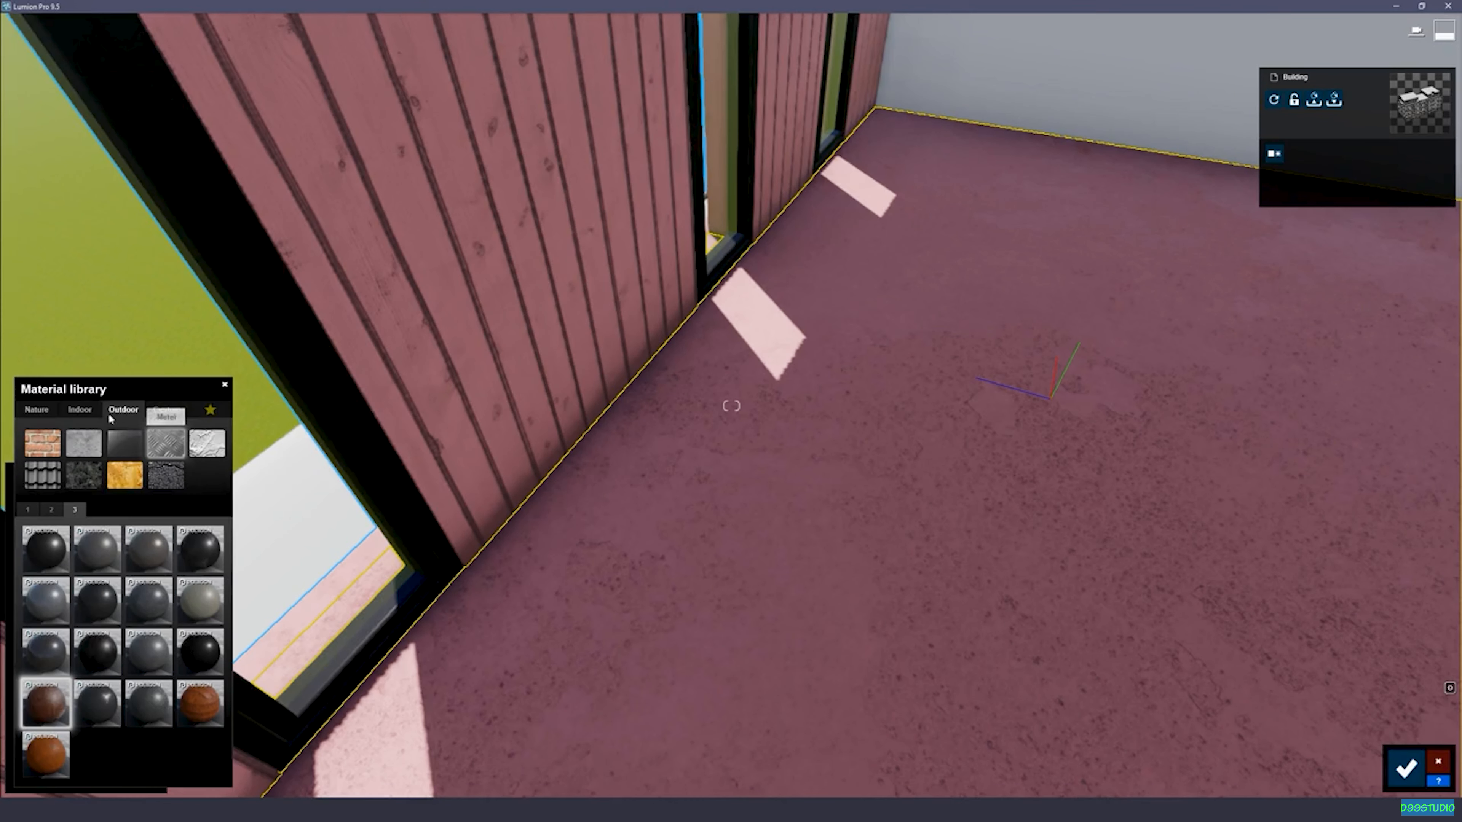
{"action": "left_click", "coordinate": [79, 409]}
{"action": "left_click", "coordinate": [207, 444]}
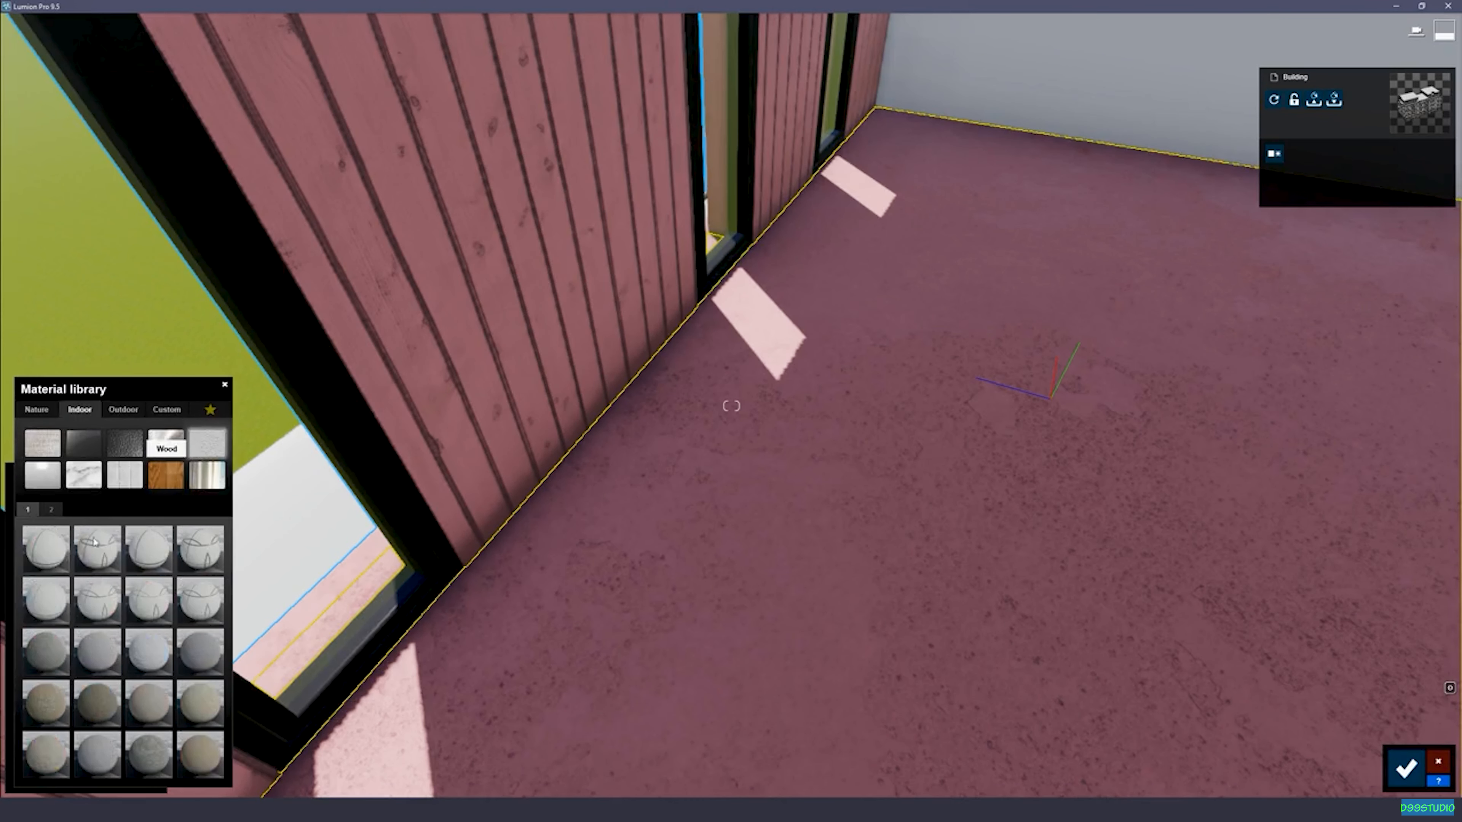
{"action": "left_click", "coordinate": [45, 666]}
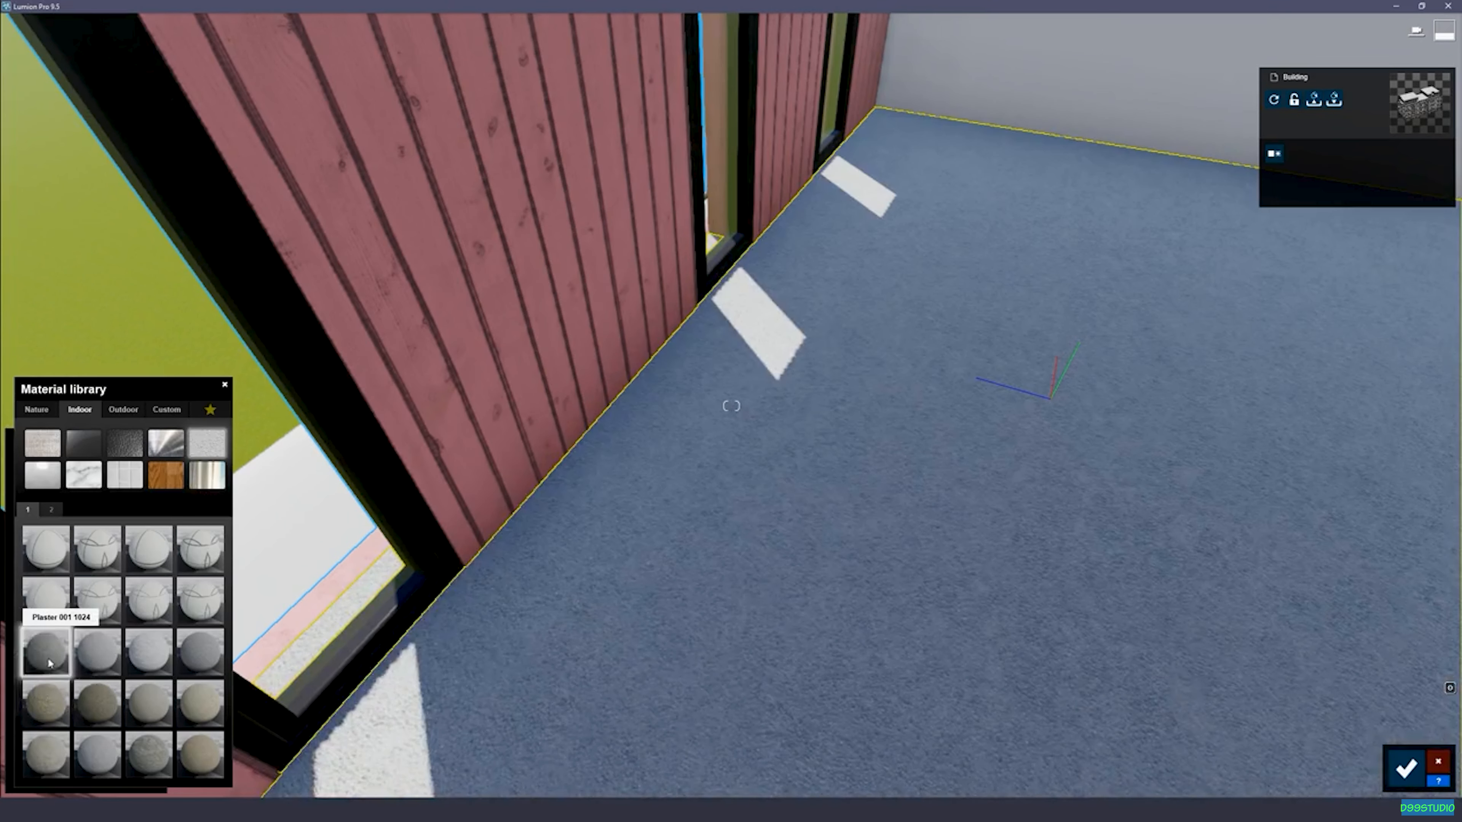
Step: Colorize the floor plaster toward near-white, lower its gloss and reflectivity, and fine-tune its map scale
{"action": "left_click_drag", "start_coordinate": [71, 588], "coordinate": [106, 592]}
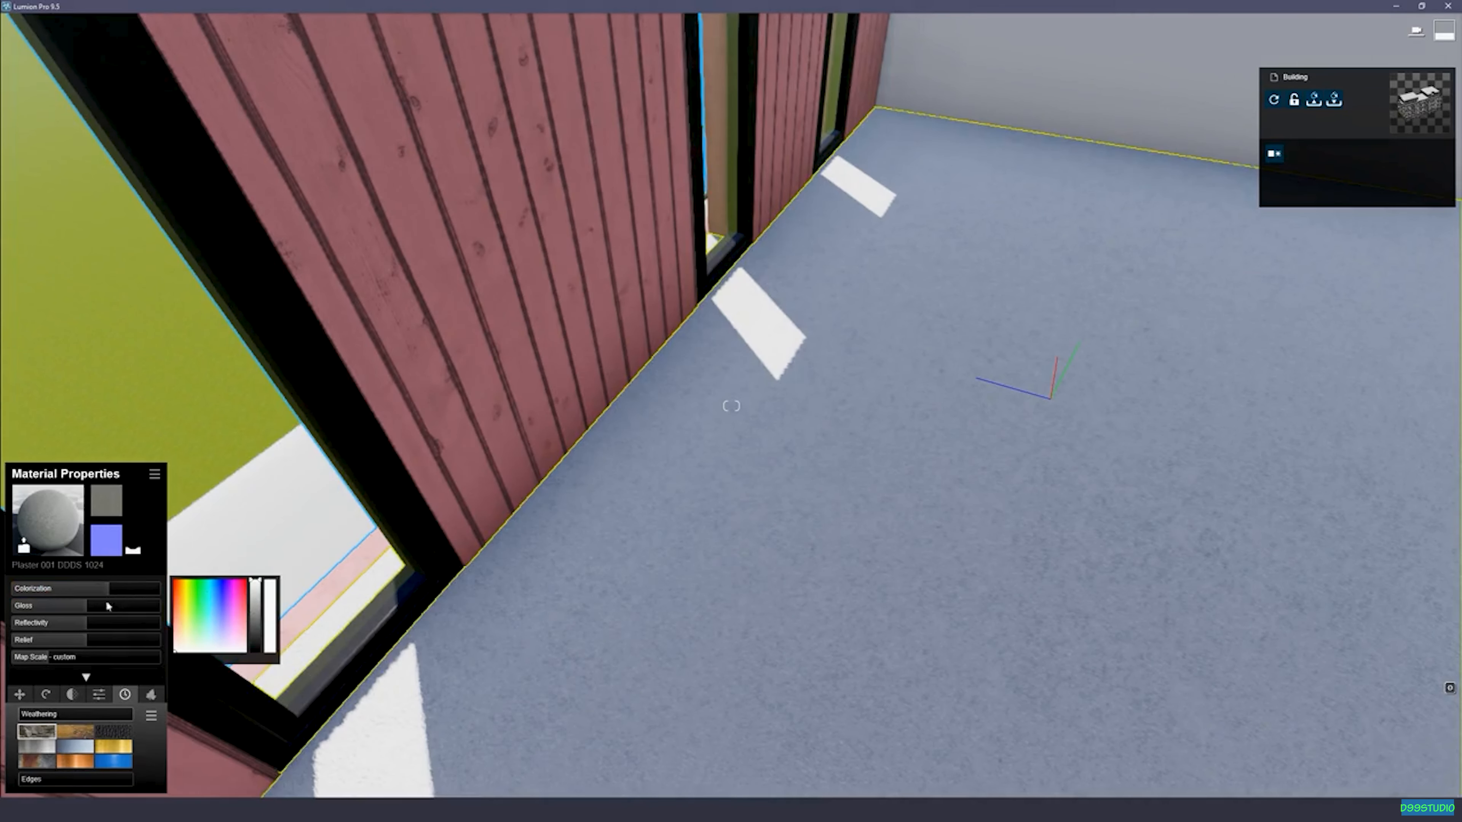
{"action": "left_click_drag", "start_coordinate": [86, 605], "coordinate": [41, 625]}
{"action": "right_click_drag", "start_coordinate": [403, 490], "coordinate": [690, 576]}
{"action": "right_click_drag", "start_coordinate": [731, 406], "coordinate": [731, 477]}
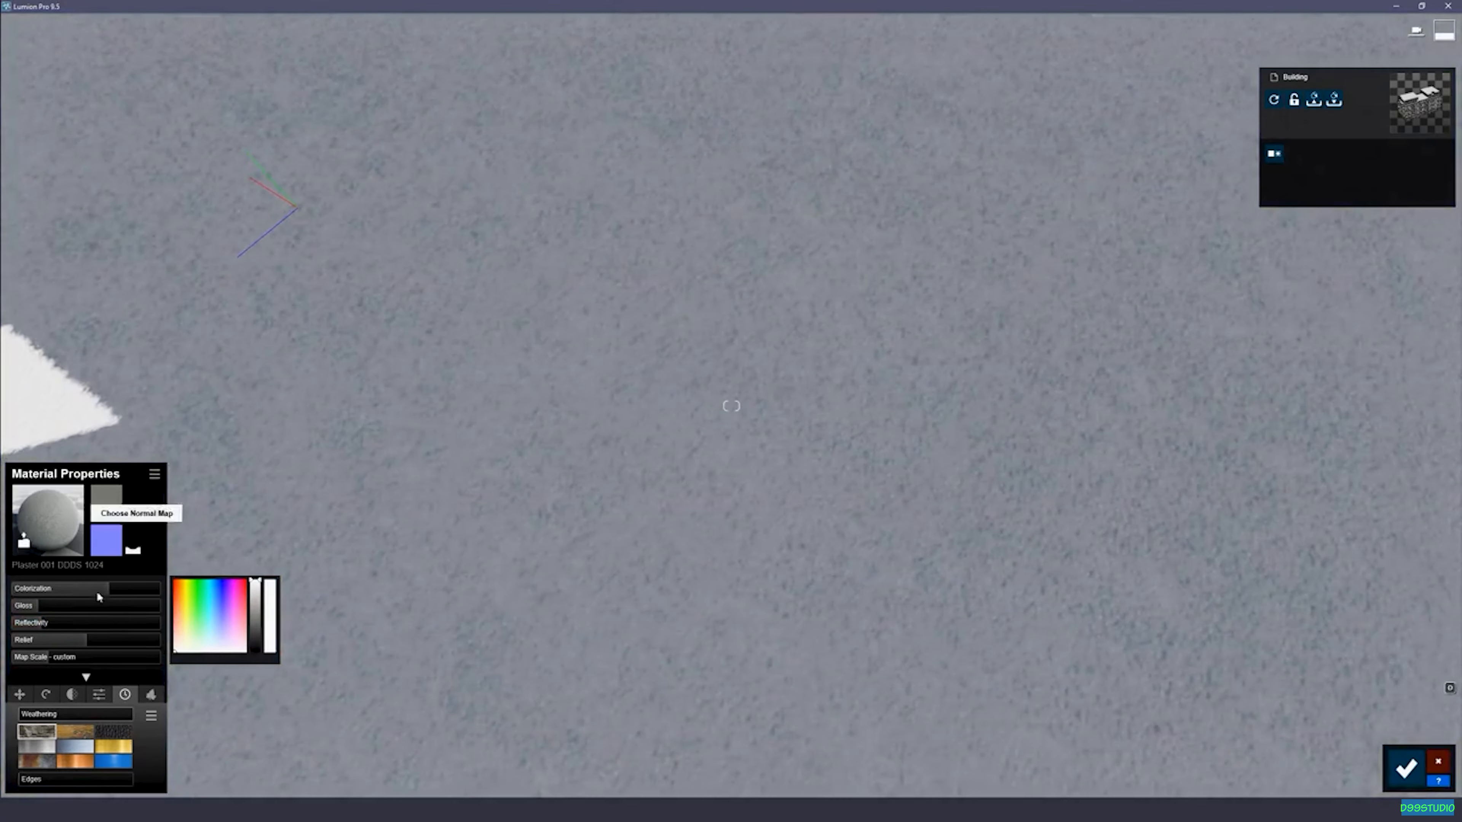
{"action": "left_click_drag", "start_coordinate": [50, 656], "coordinate": [2, 686], "text": "shift"}
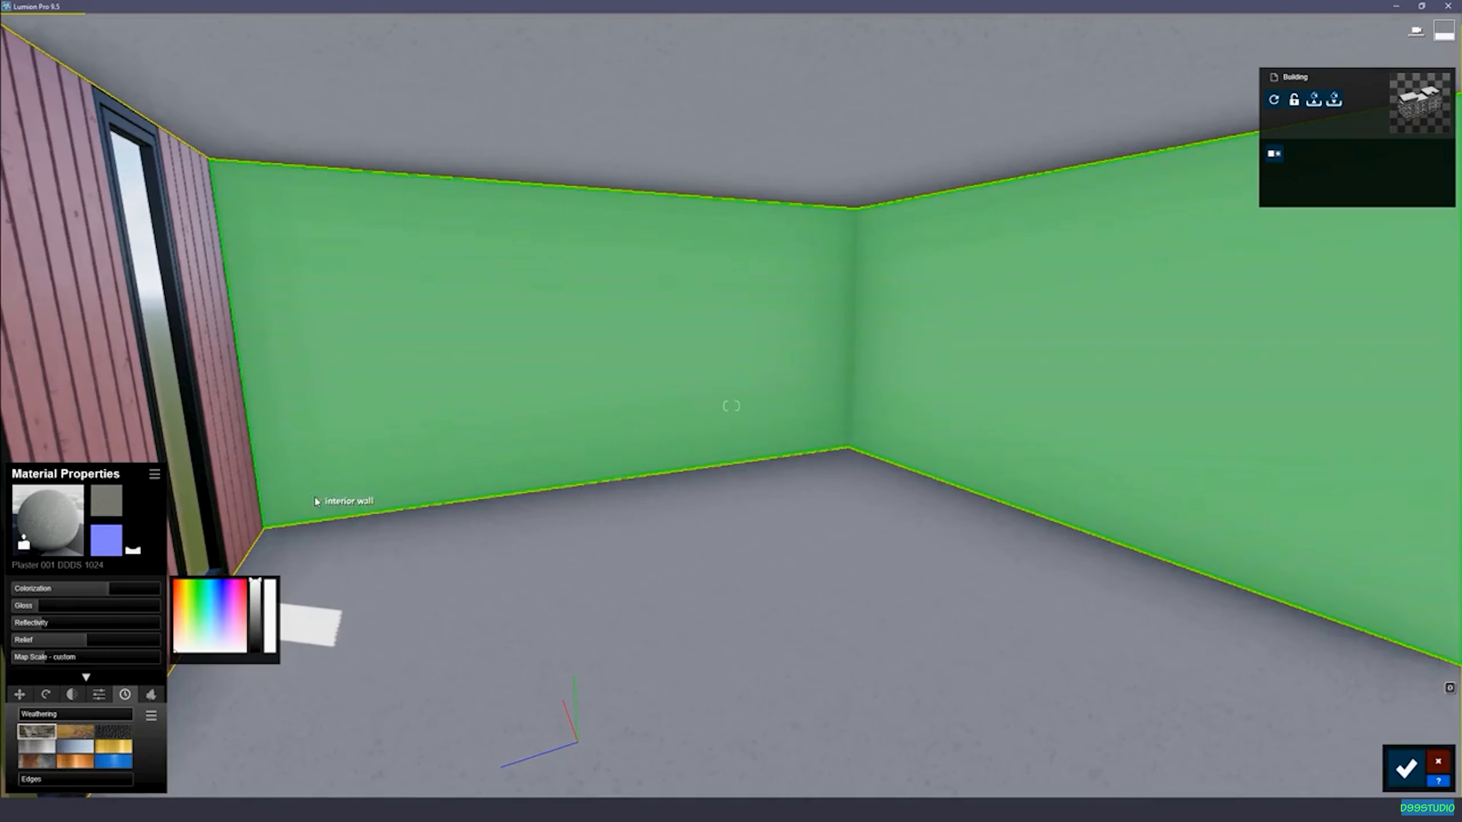
Step: Copy the floor plaster and paste it onto the interior walls after making them a Standard material
{"action": "left_click", "coordinate": [154, 474]}
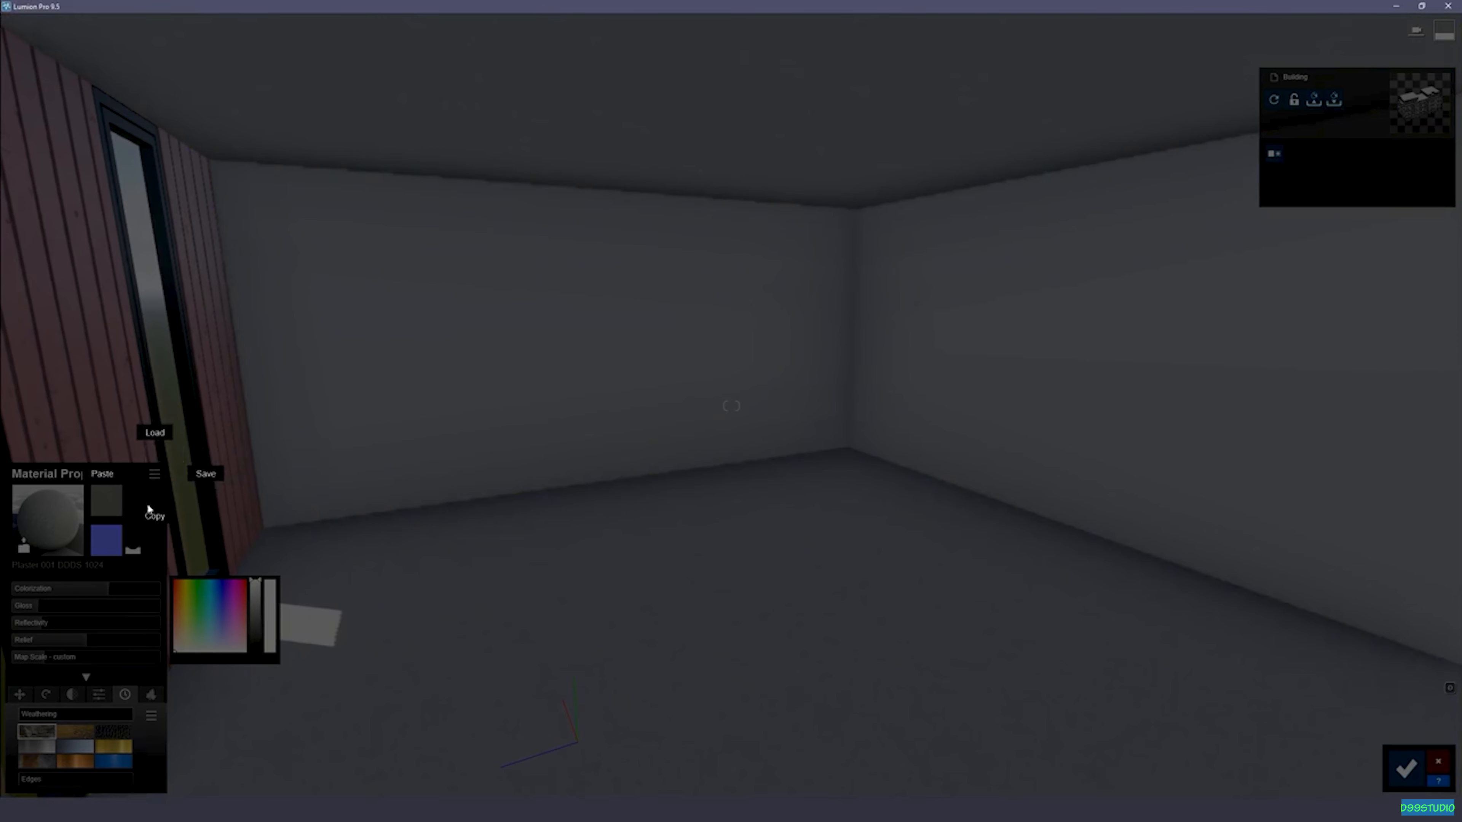
{"action": "left_click", "coordinate": [151, 515]}
{"action": "left_click", "coordinate": [441, 365]}
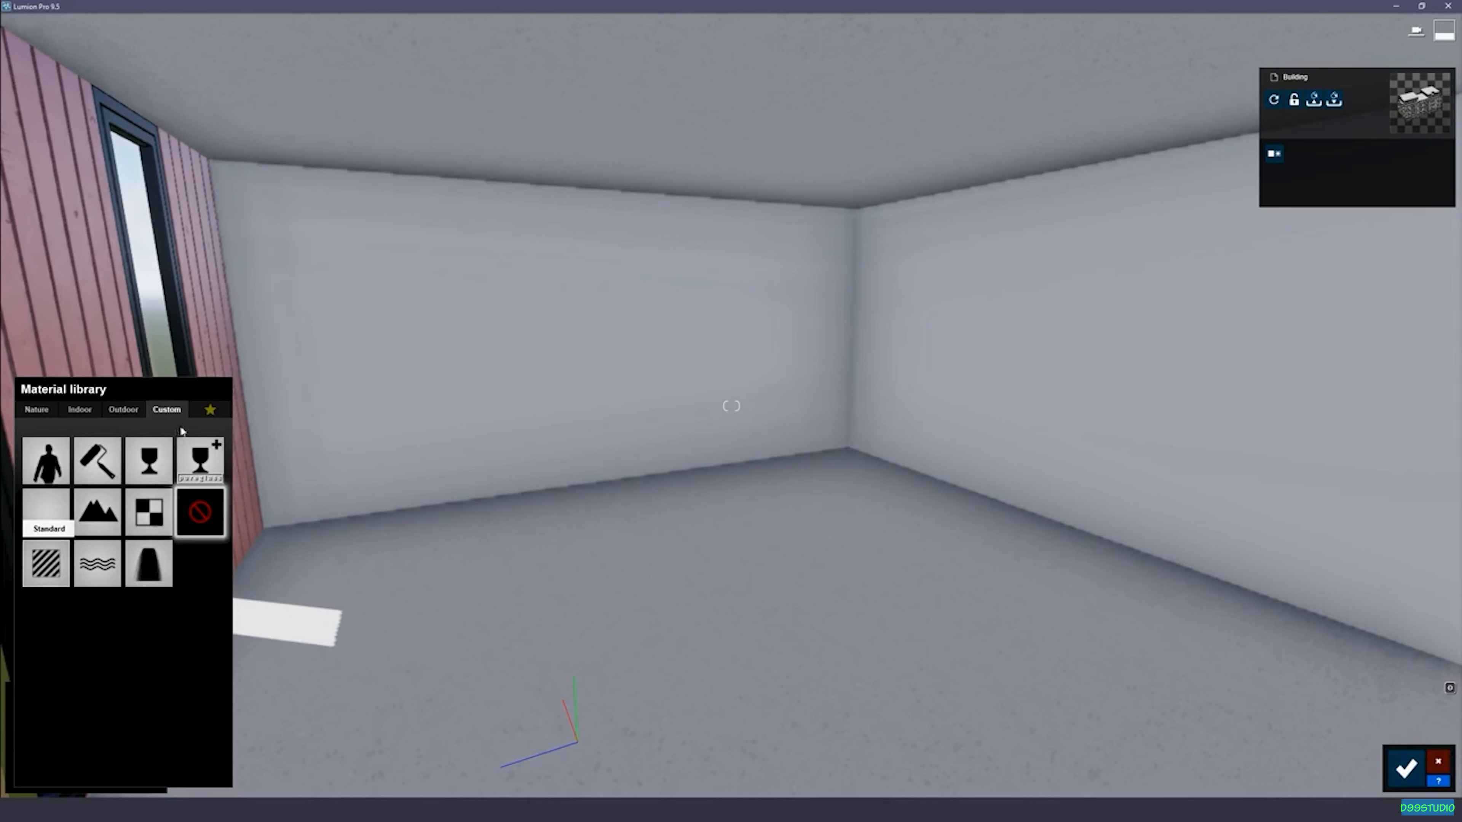
{"action": "left_click", "coordinate": [47, 509]}
{"action": "left_click", "coordinate": [153, 476]}
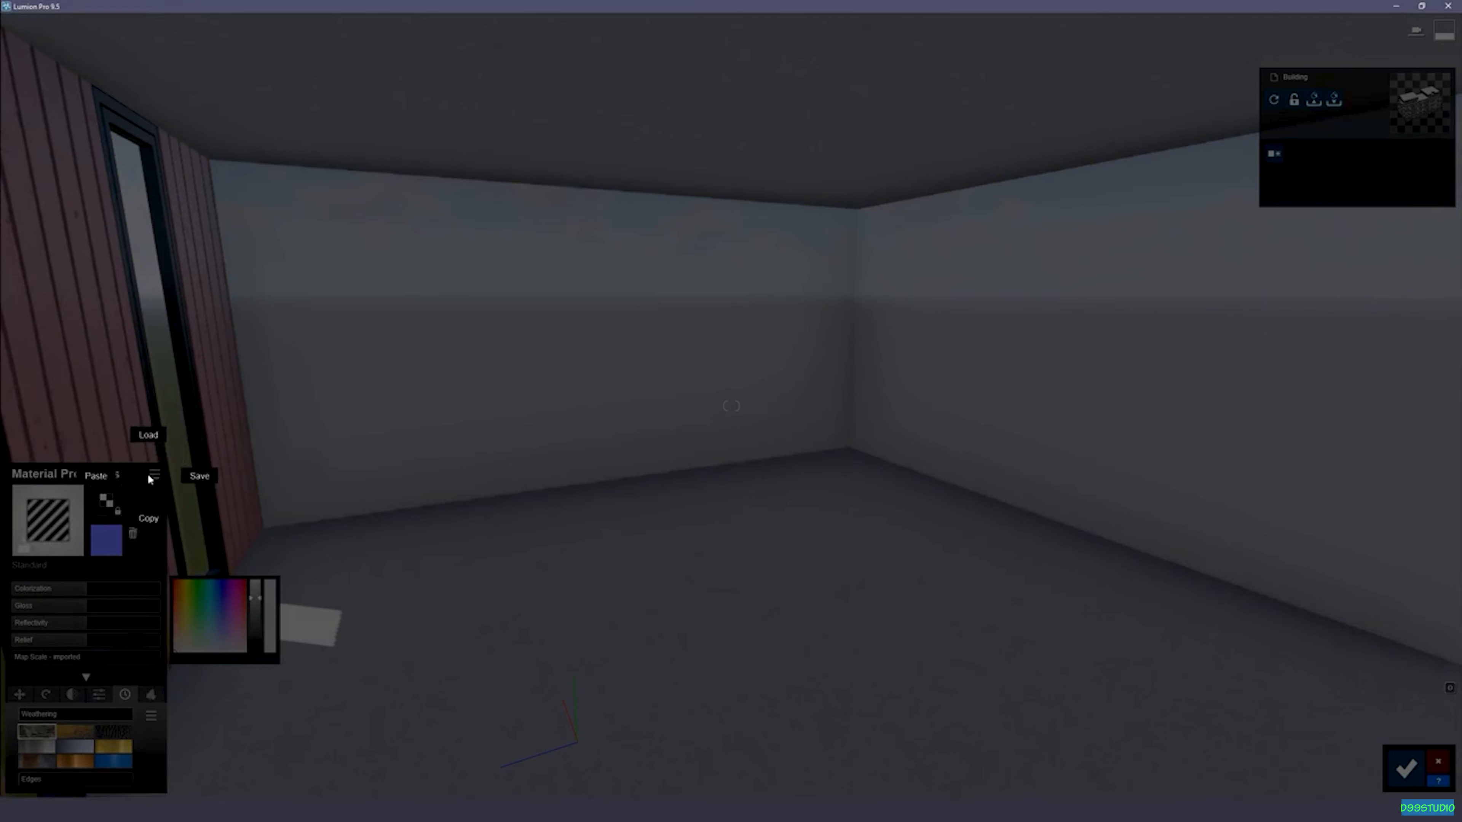
{"action": "left_click", "coordinate": [369, 483]}
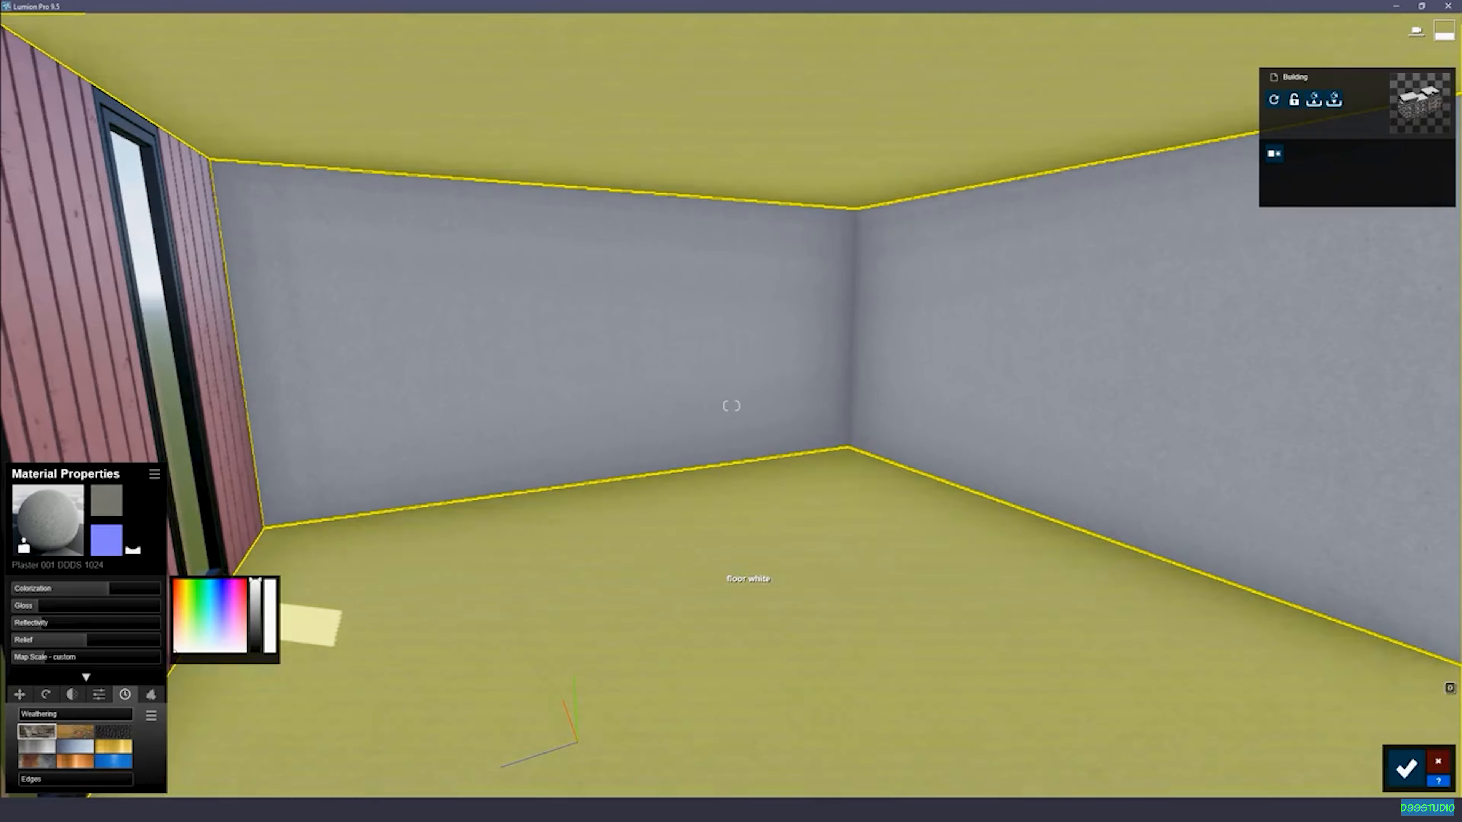
Step: Copy the red molding material from the balcony and floor edges on the building's exterior
{"action": "key", "text": "s"}
{"action": "right_click_drag", "start_coordinate": [718, 583], "coordinate": [622, 512]}
{"action": "key", "text": "shift+s"}
{"action": "right_click_drag", "start_coordinate": [731, 406], "coordinate": [789, 432]}
{"action": "key", "text": "w"}
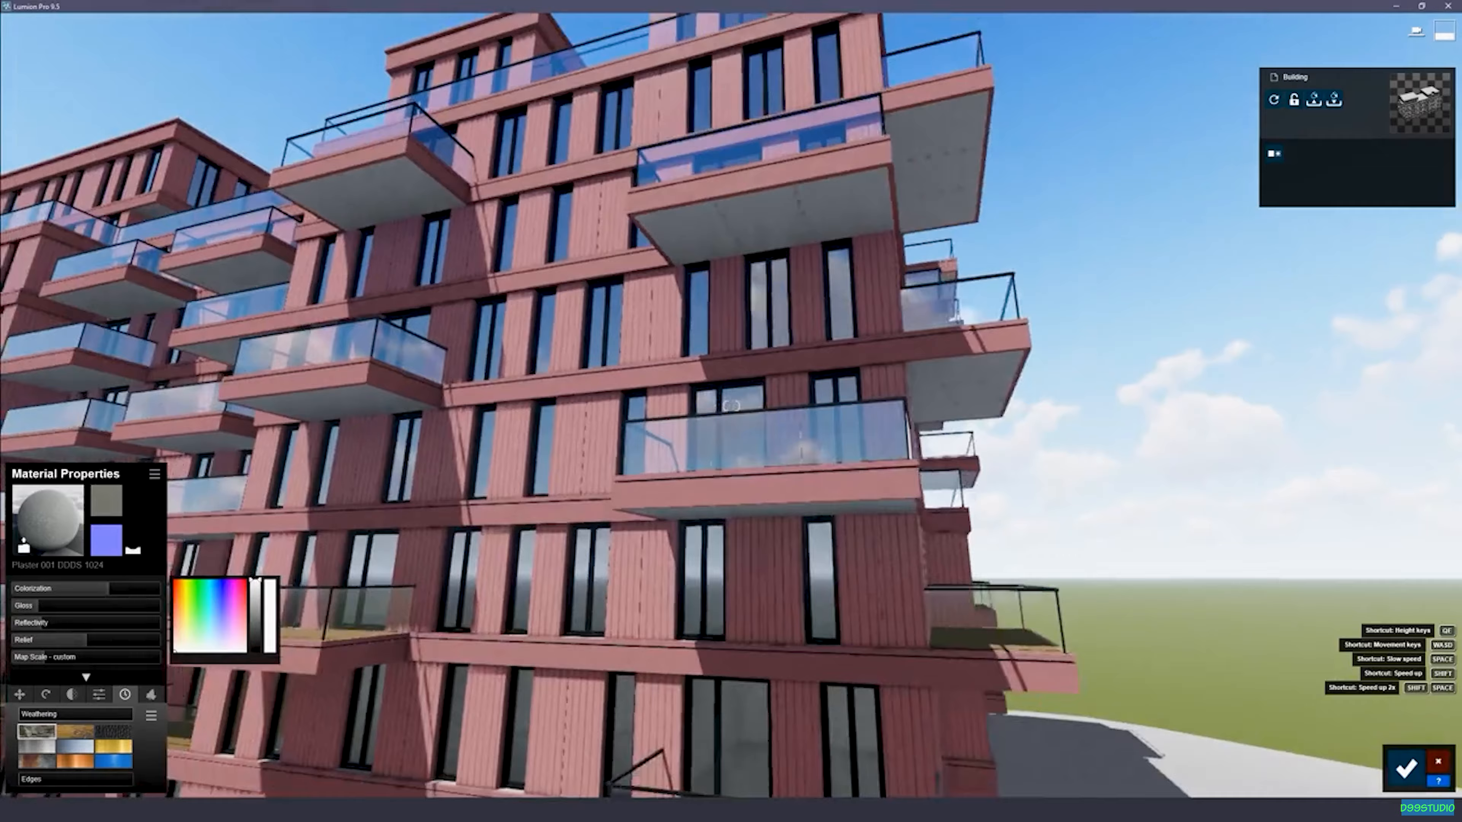
{"action": "key", "text": "w"}
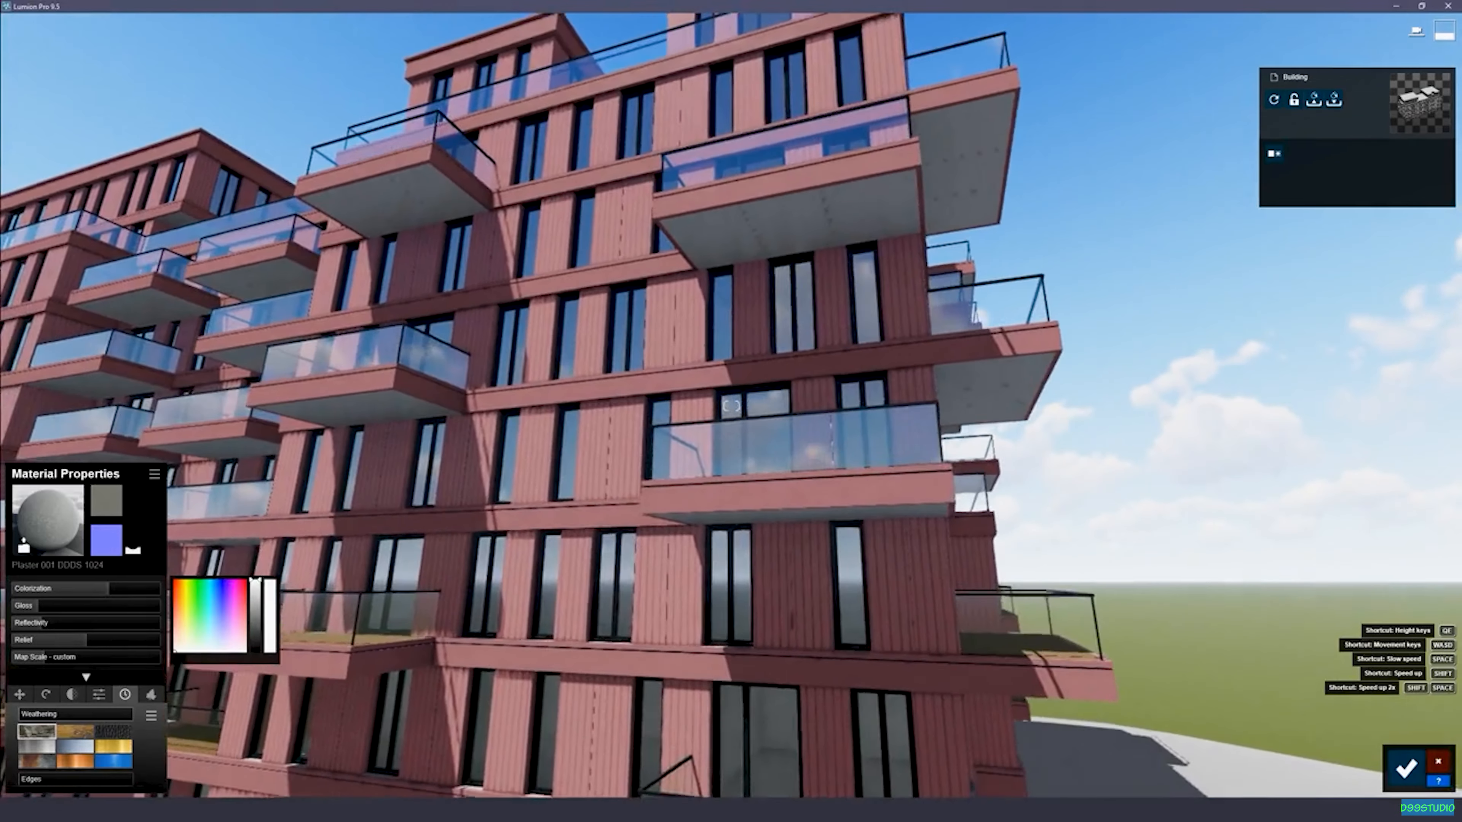
{"action": "key", "text": "w"}
{"action": "mouse_move", "coordinate": [611, 253]}
{"action": "right_mouse_down"}
{"action": "mouse_move", "coordinate": [624, 380]}
{"action": "mouse_move", "coordinate": [611, 254]}
{"action": "right_mouse_up"}
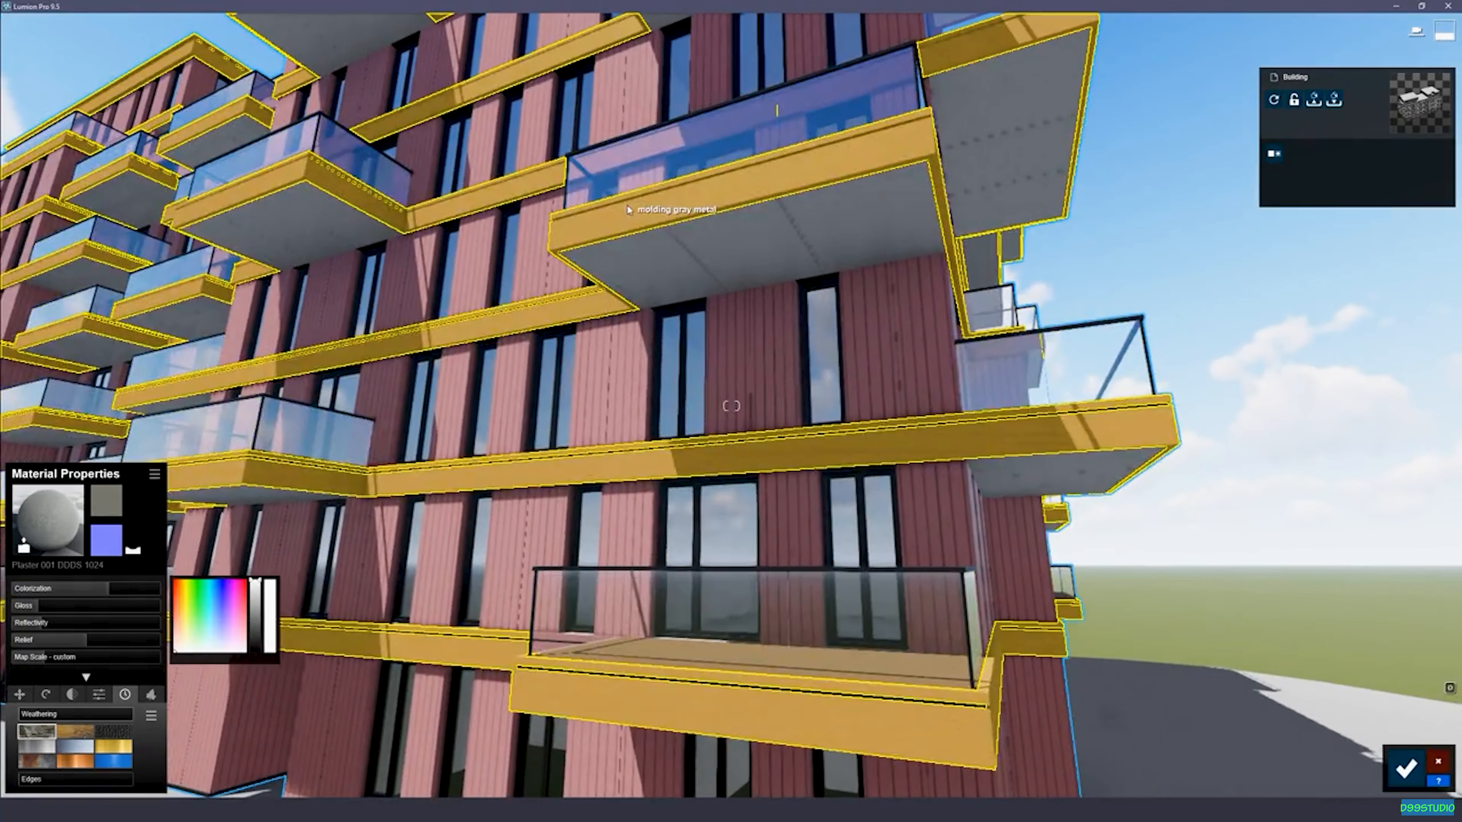
{"action": "left_click", "coordinate": [518, 323]}
{"action": "left_click", "coordinate": [154, 473]}
{"action": "left_click", "coordinate": [158, 514]}
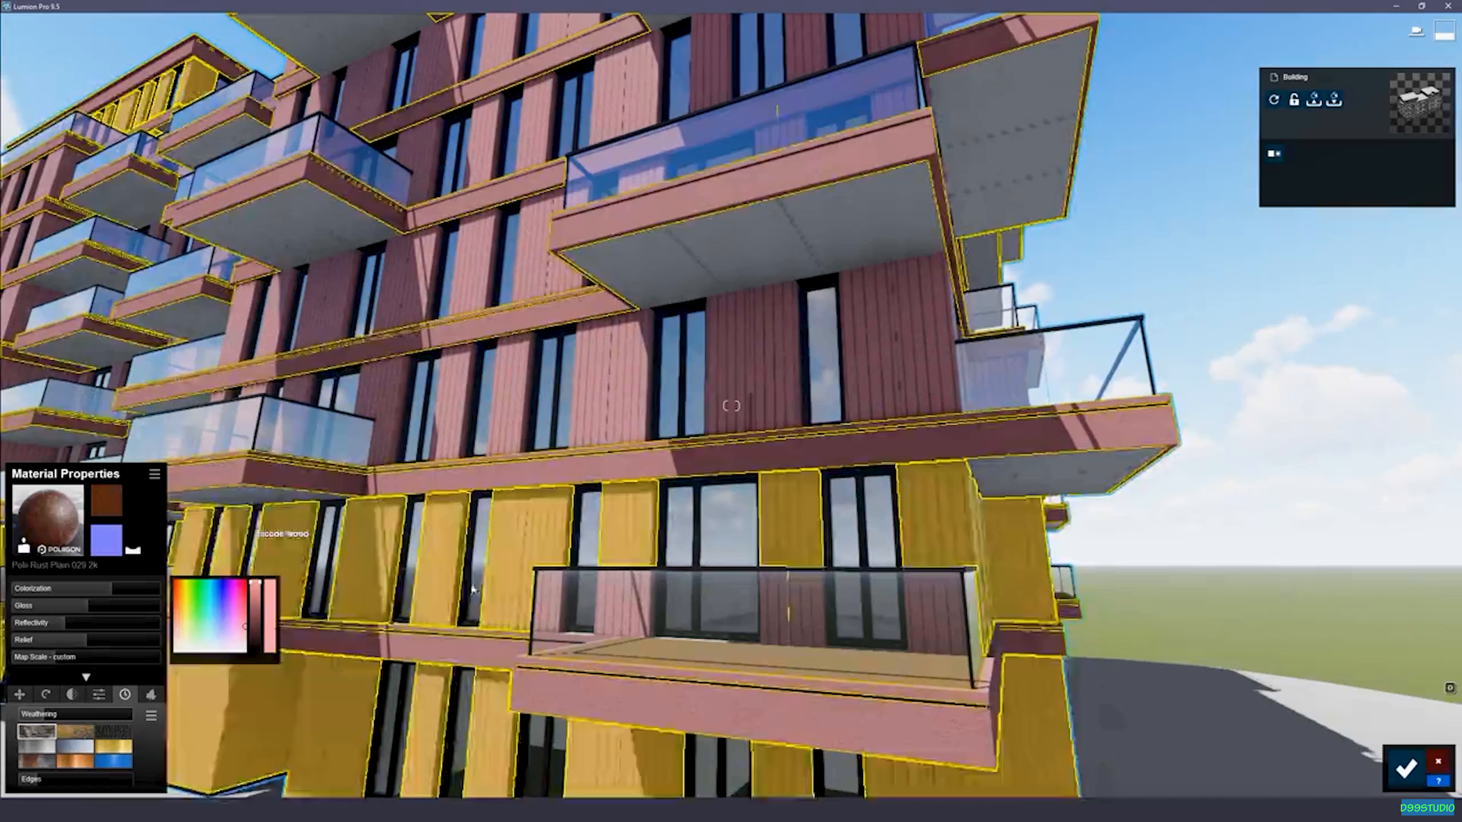
Step: Make the balcony undersides a Standard material and paste the copied red molding material onto them
{"action": "left_click", "coordinate": [744, 281]}
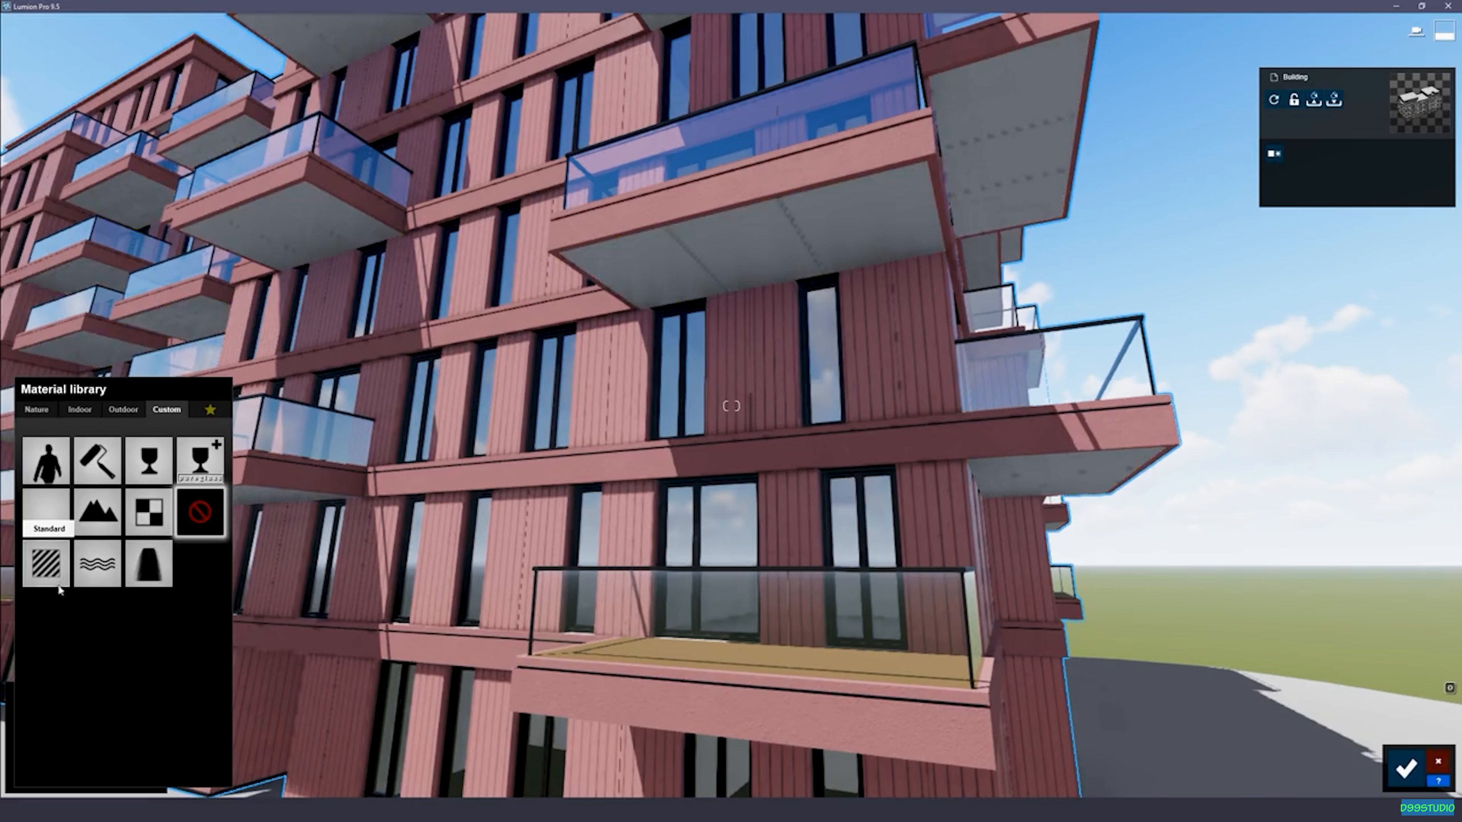
{"action": "left_click", "coordinate": [46, 510]}
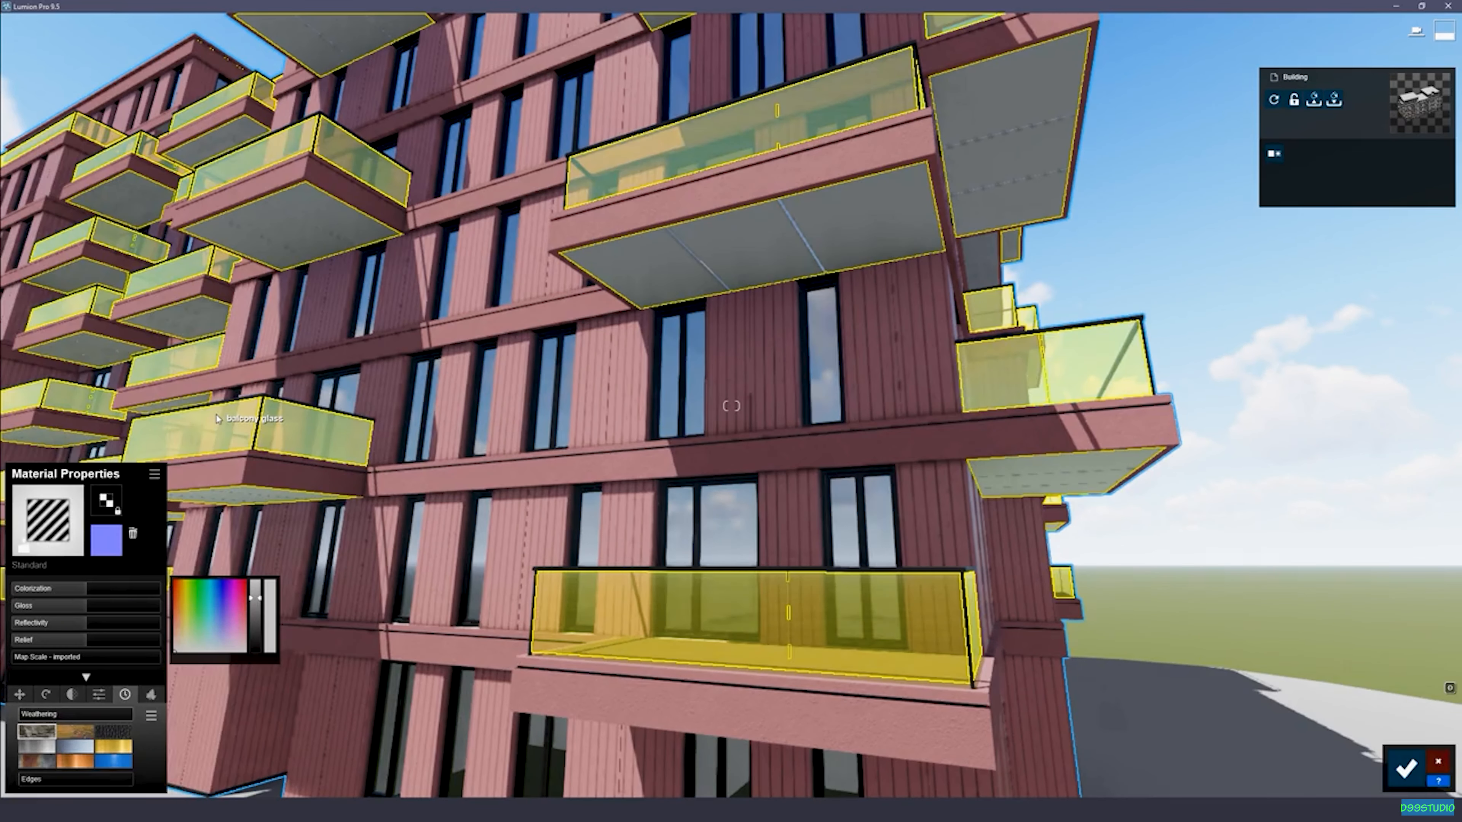
{"action": "left_click", "coordinate": [153, 474]}
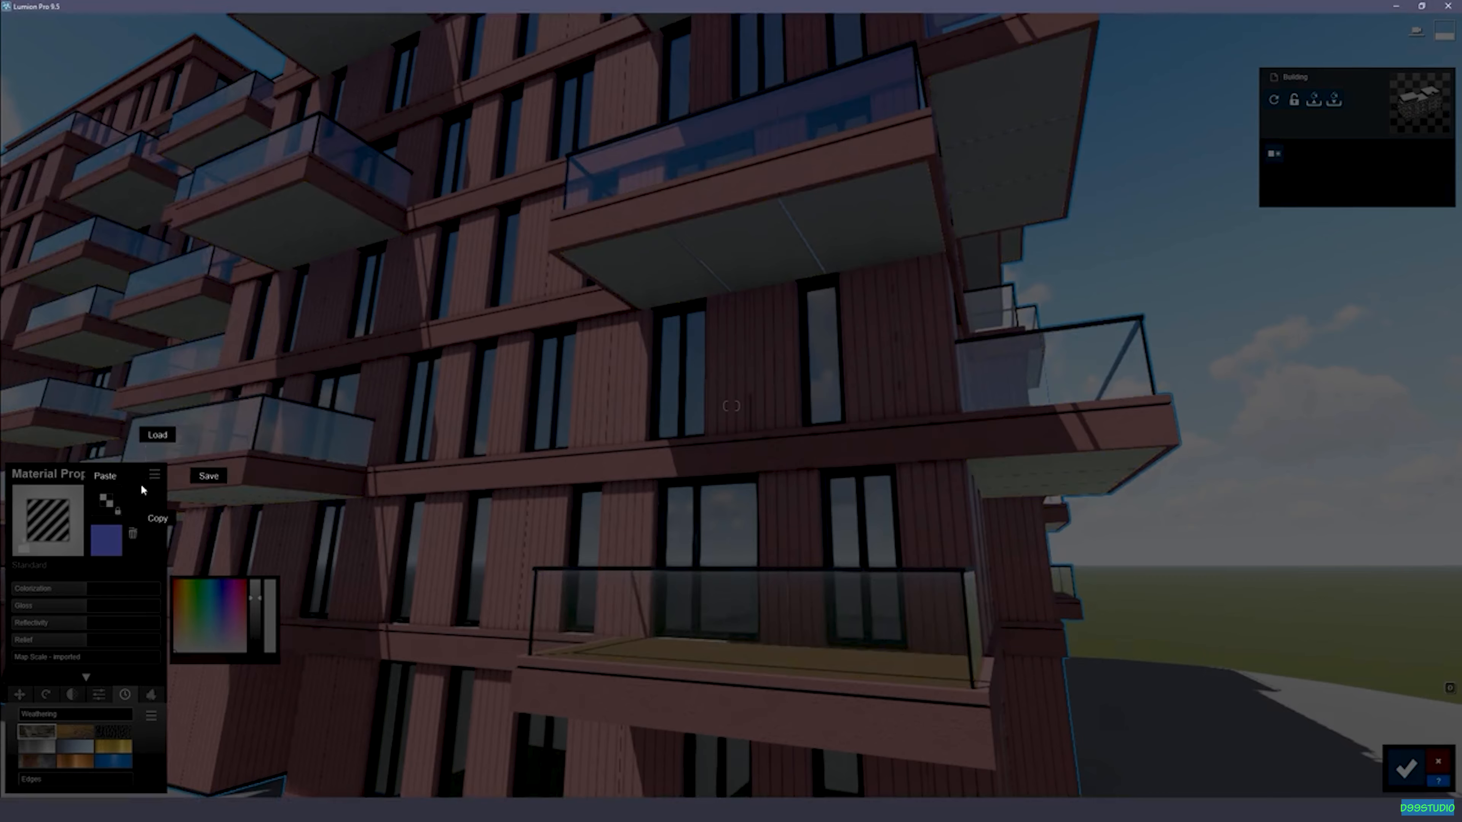
{"action": "left_click", "coordinate": [229, 490]}
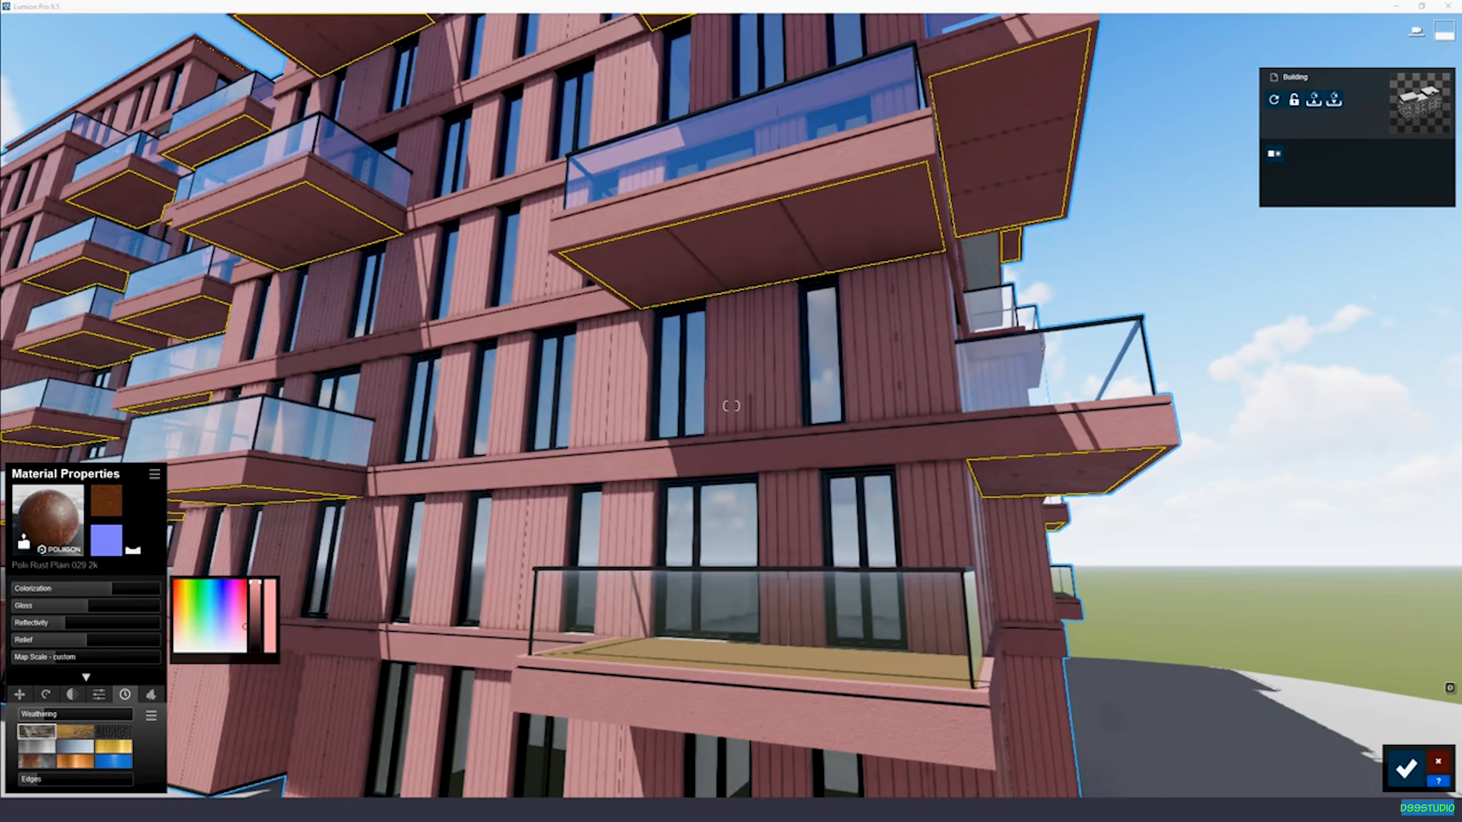
Step: Examine the red facade, moldings and balcony undersides across the whole building
{"action": "key", "text": "a"}
{"action": "right_click_drag", "start_coordinate": [436, 408], "coordinate": [460, 328]}
{"action": "key", "text": "a"}
{"action": "key", "text": "s"}
{"action": "key", "text": "s"}
{"action": "key", "text": "q"}
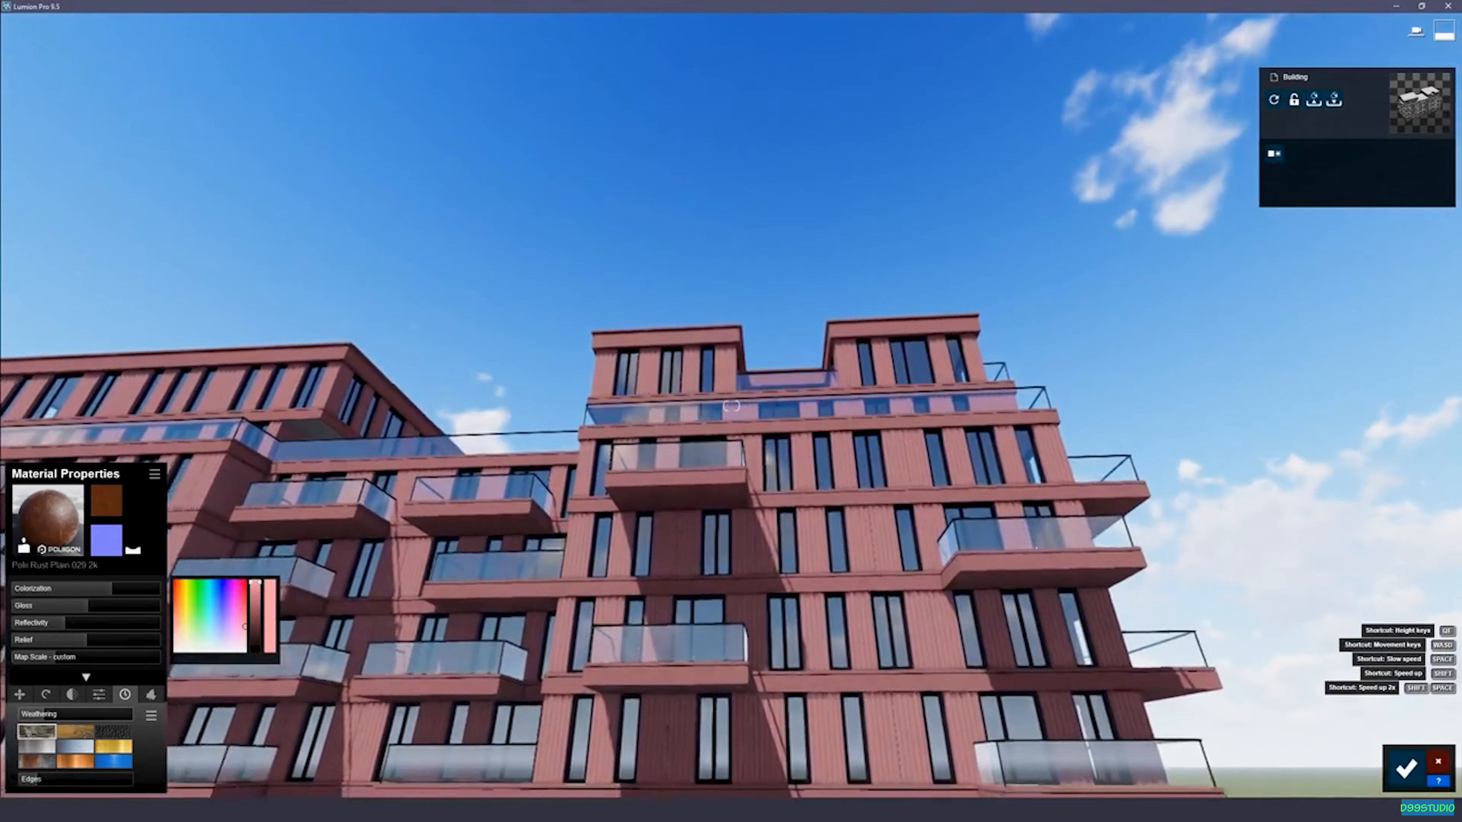
{"action": "key", "text": "d"}
{"action": "right_click_drag", "start_coordinate": [460, 328], "coordinate": [417, 426]}
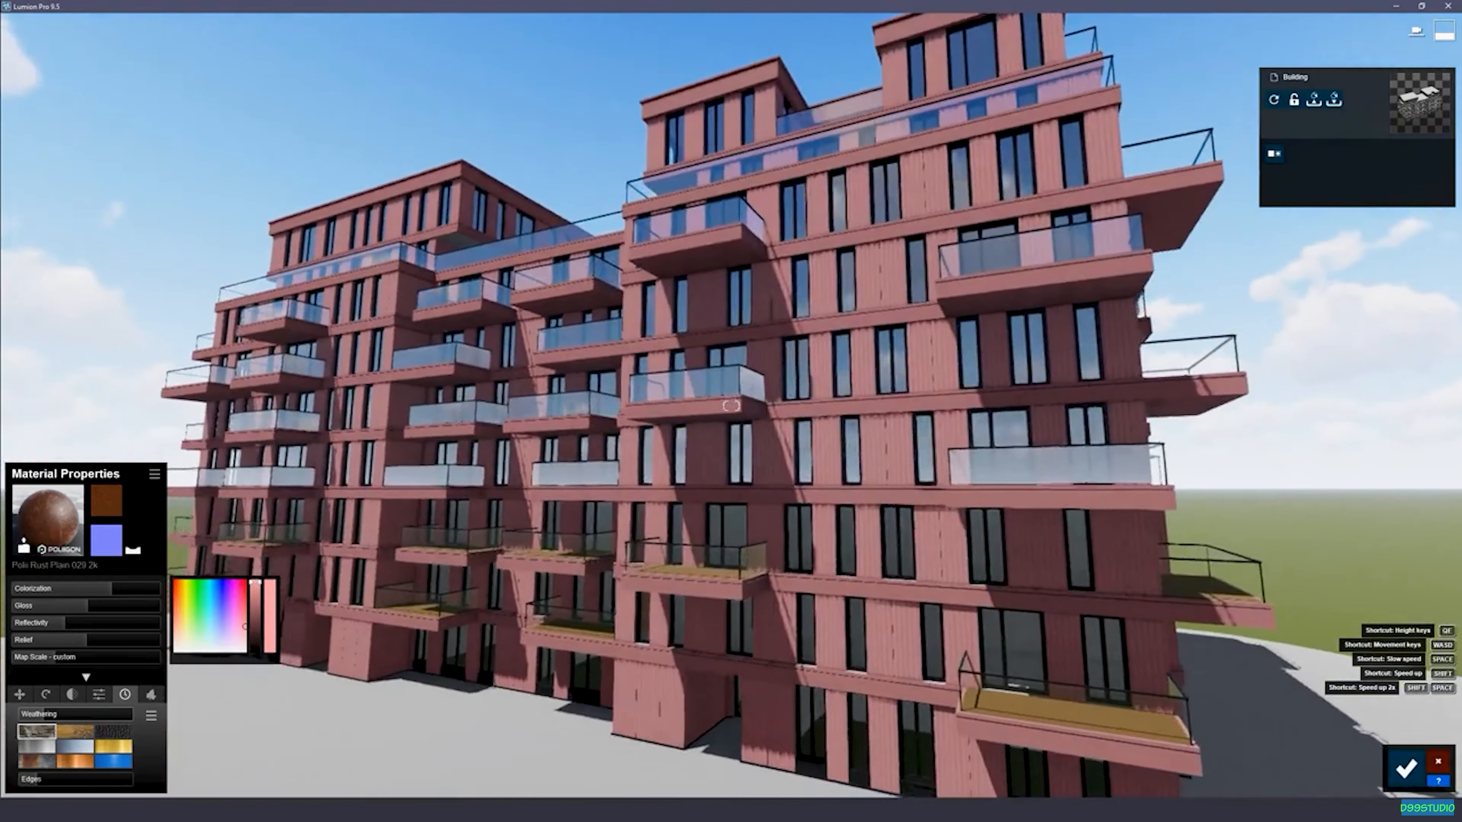
Step: Copy the plaster from the white door sill and paste it onto the balcony wood floor after making that Standard
{"action": "key", "text": "d"}
{"action": "key", "text": "w"}
{"action": "right_click_drag", "start_coordinate": [731, 405], "coordinate": [734, 461]}
{"action": "key", "text": "w"}
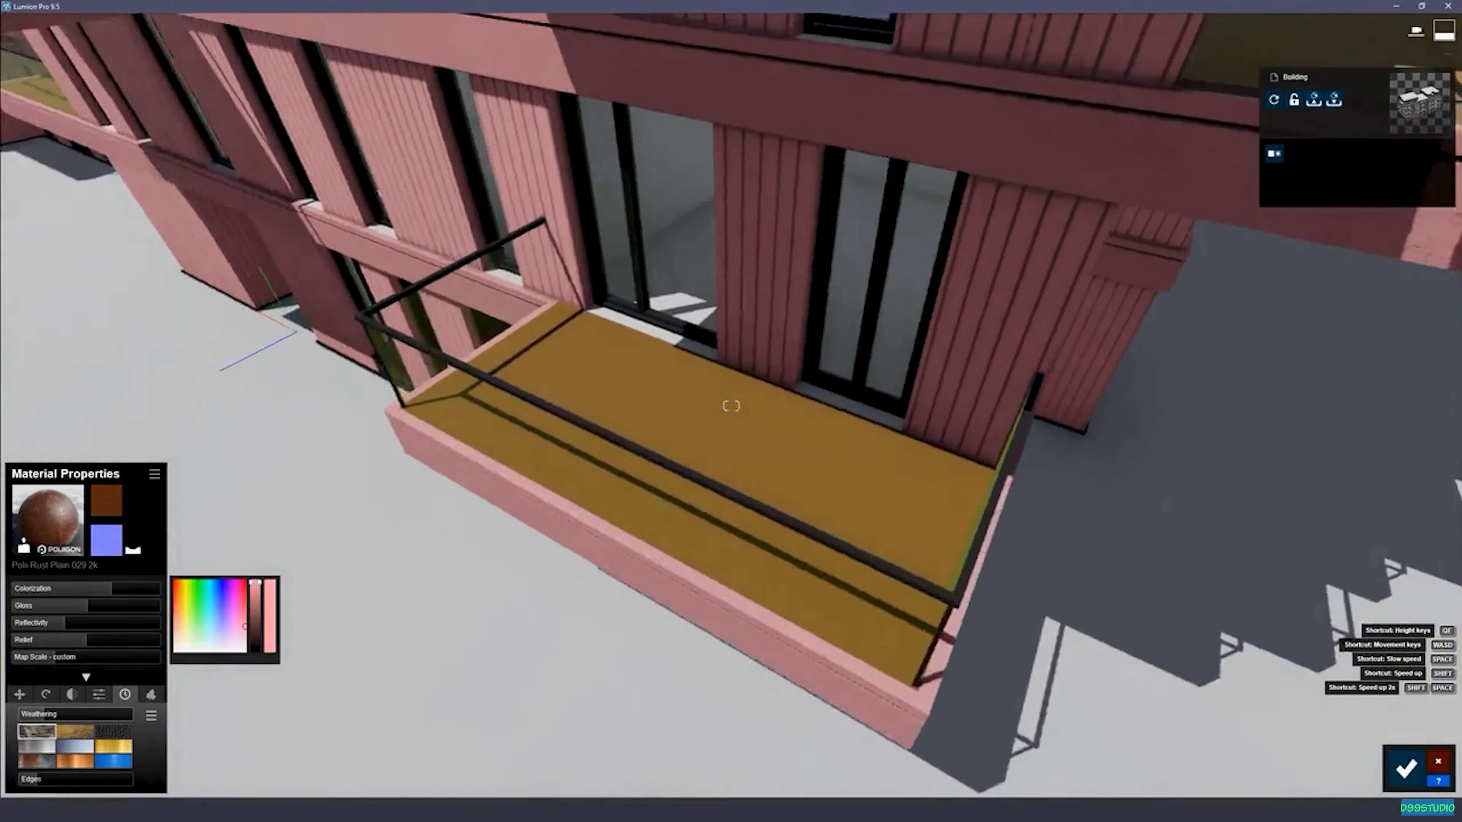
{"action": "key", "text": "w"}
{"action": "right_click_drag", "start_coordinate": [731, 405], "coordinate": [676, 444]}
{"action": "key", "text": "d"}
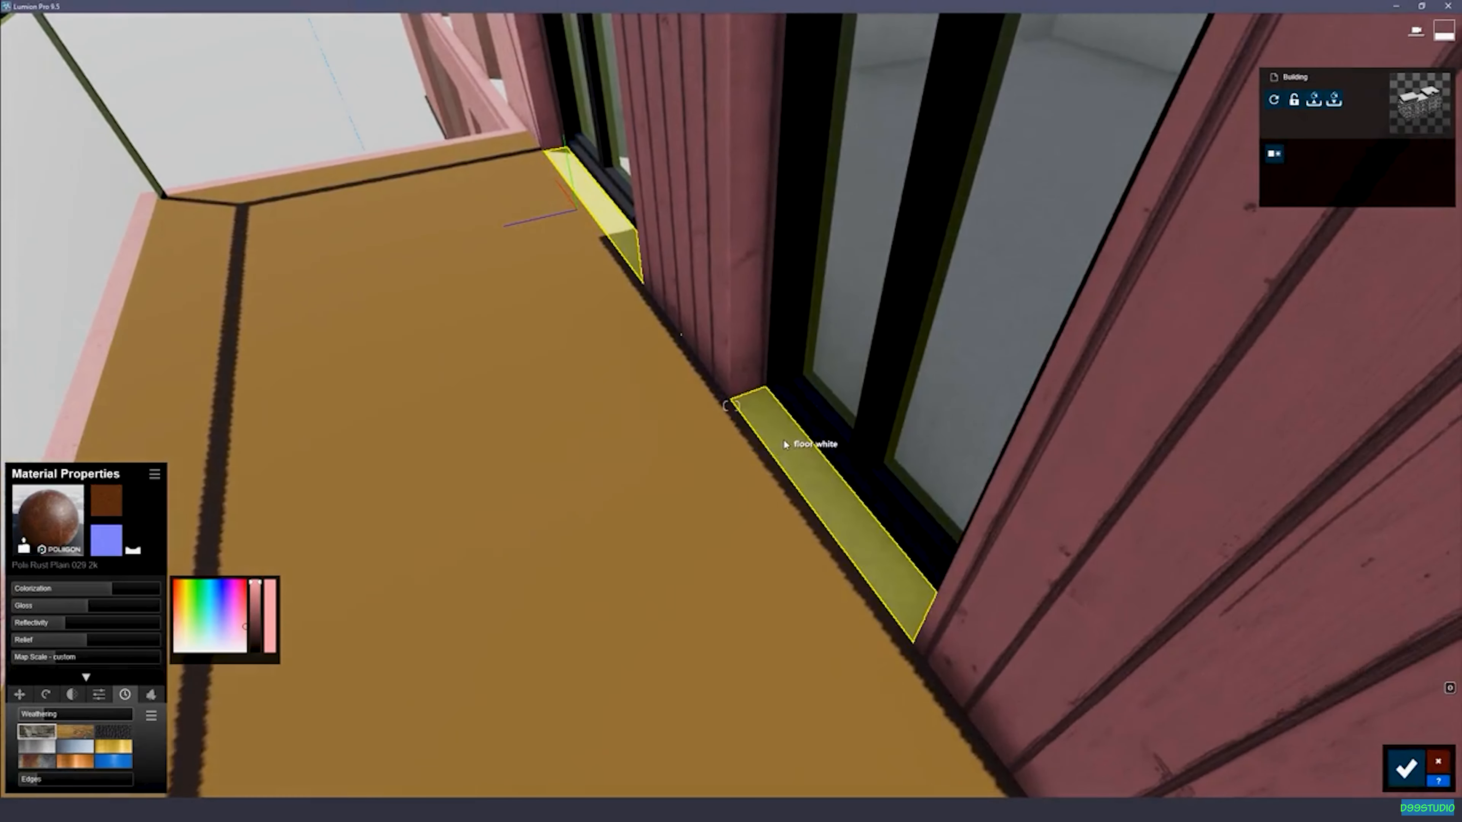
{"action": "left_click", "coordinate": [173, 460]}
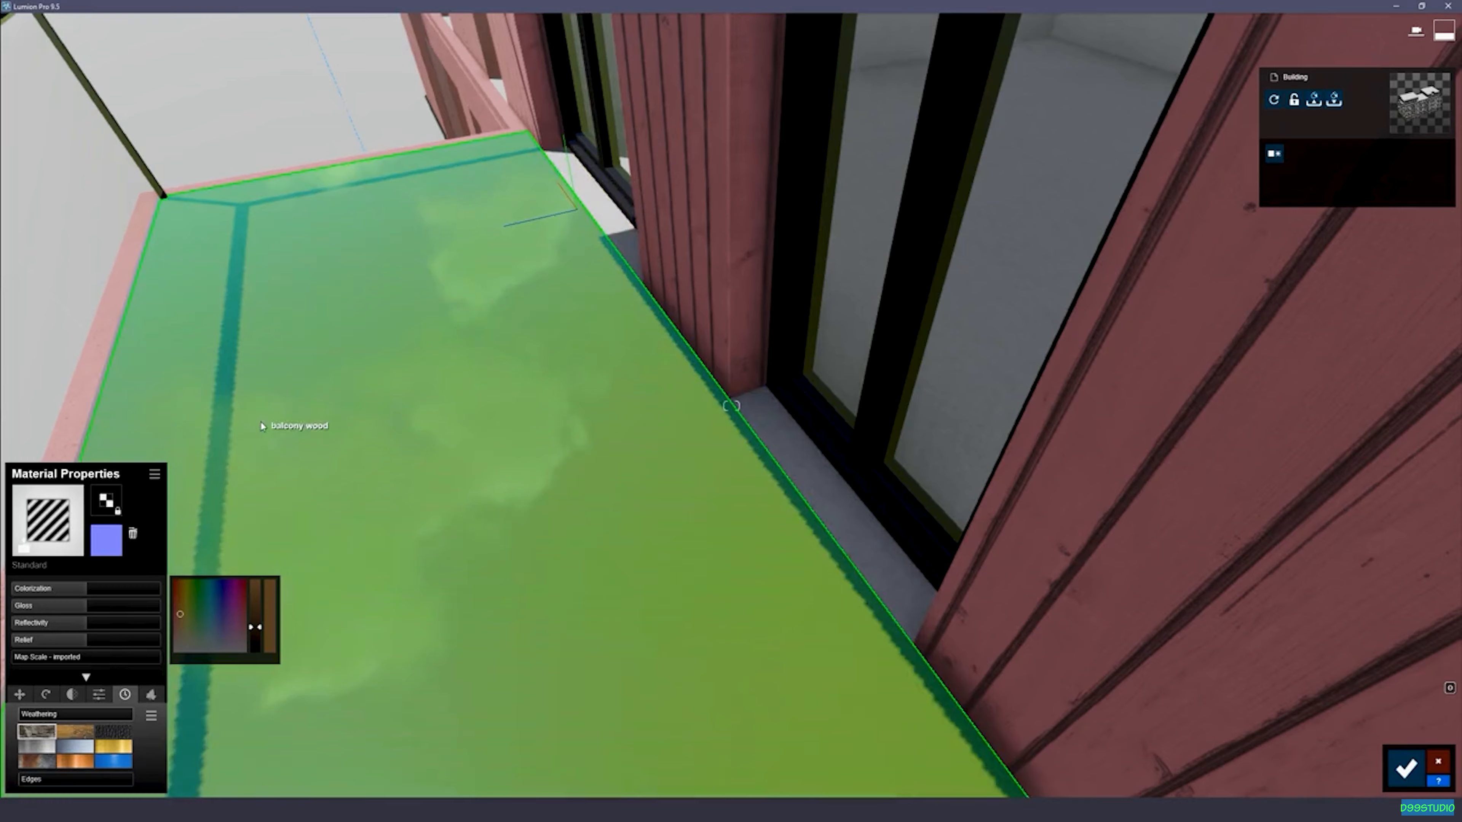
{"action": "left_click", "coordinate": [155, 474]}
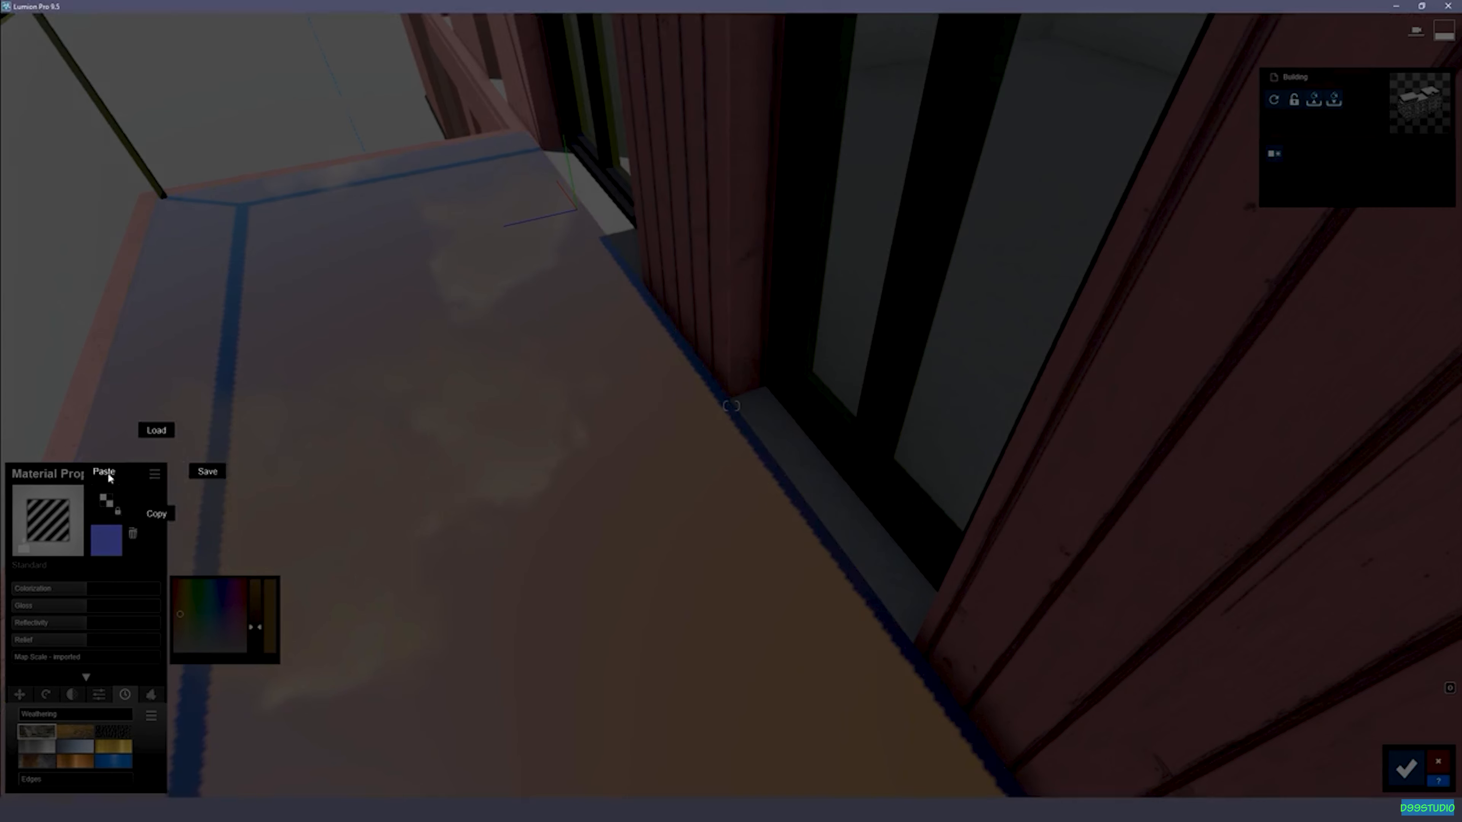
{"action": "left_click", "coordinate": [288, 494]}
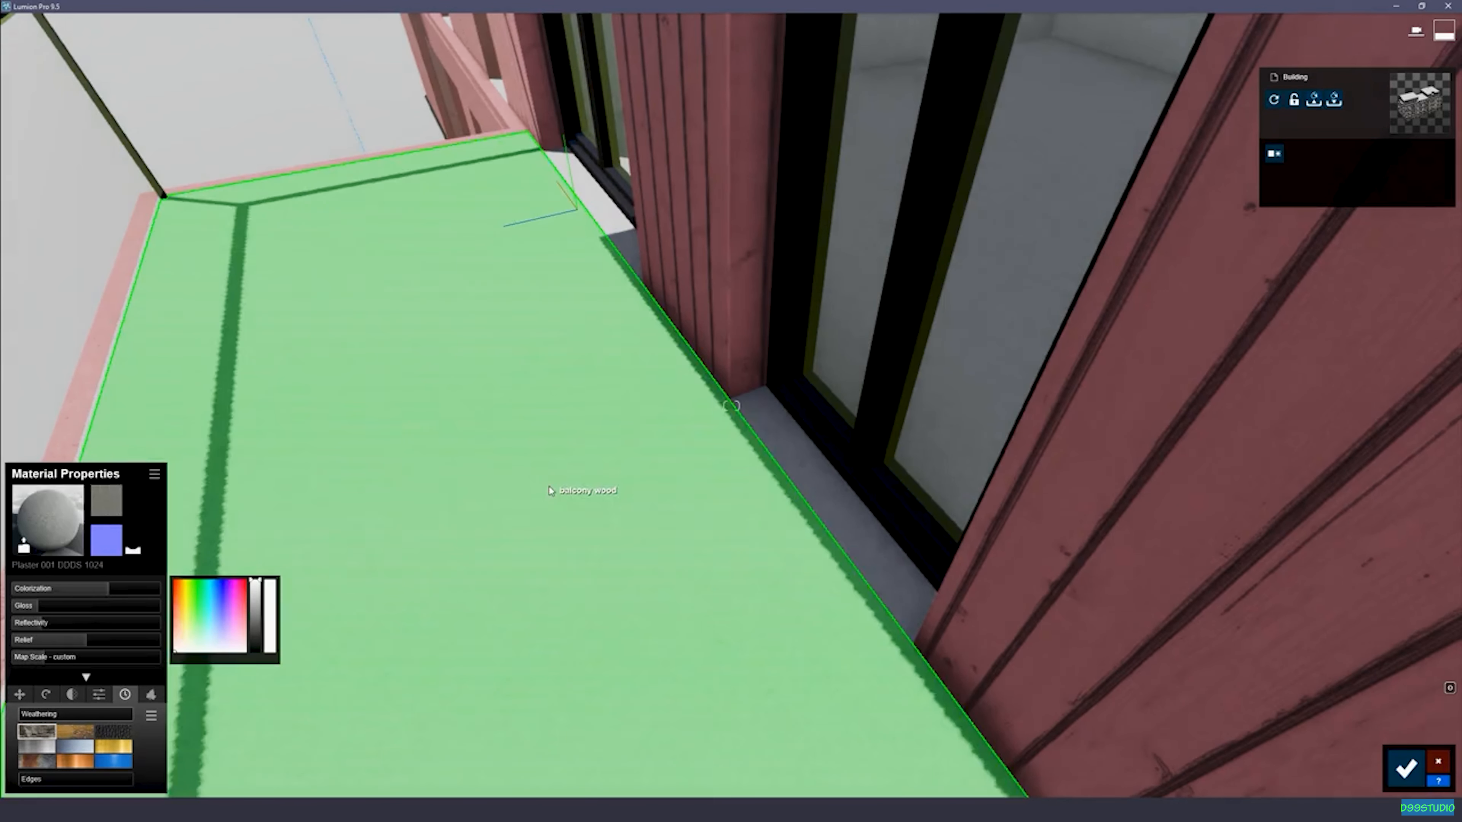
Step: Check the balcony floors from outside and save the building's material changes
{"action": "right_click_drag", "start_coordinate": [564, 483], "coordinate": [512, 464]}
{"action": "key", "text": "a"}
{"action": "right_click_drag", "start_coordinate": [731, 406], "coordinate": [748, 466]}
{"action": "key", "text": "s"}
{"action": "key", "text": "s"}
{"action": "key", "text": "s"}
{"action": "key", "text": "e"}
{"action": "left_click", "coordinate": [1404, 767]}
Step: Open the terrain surface in front of the building for material editing
{"action": "key", "text": "s"}
{"action": "right_click_drag", "start_coordinate": [1404, 767], "coordinate": [1399, 714]}
{"action": "right_click_drag", "start_coordinate": [229, 570], "coordinate": [229, 620]}
{"action": "left_click", "coordinate": [613, 523]}
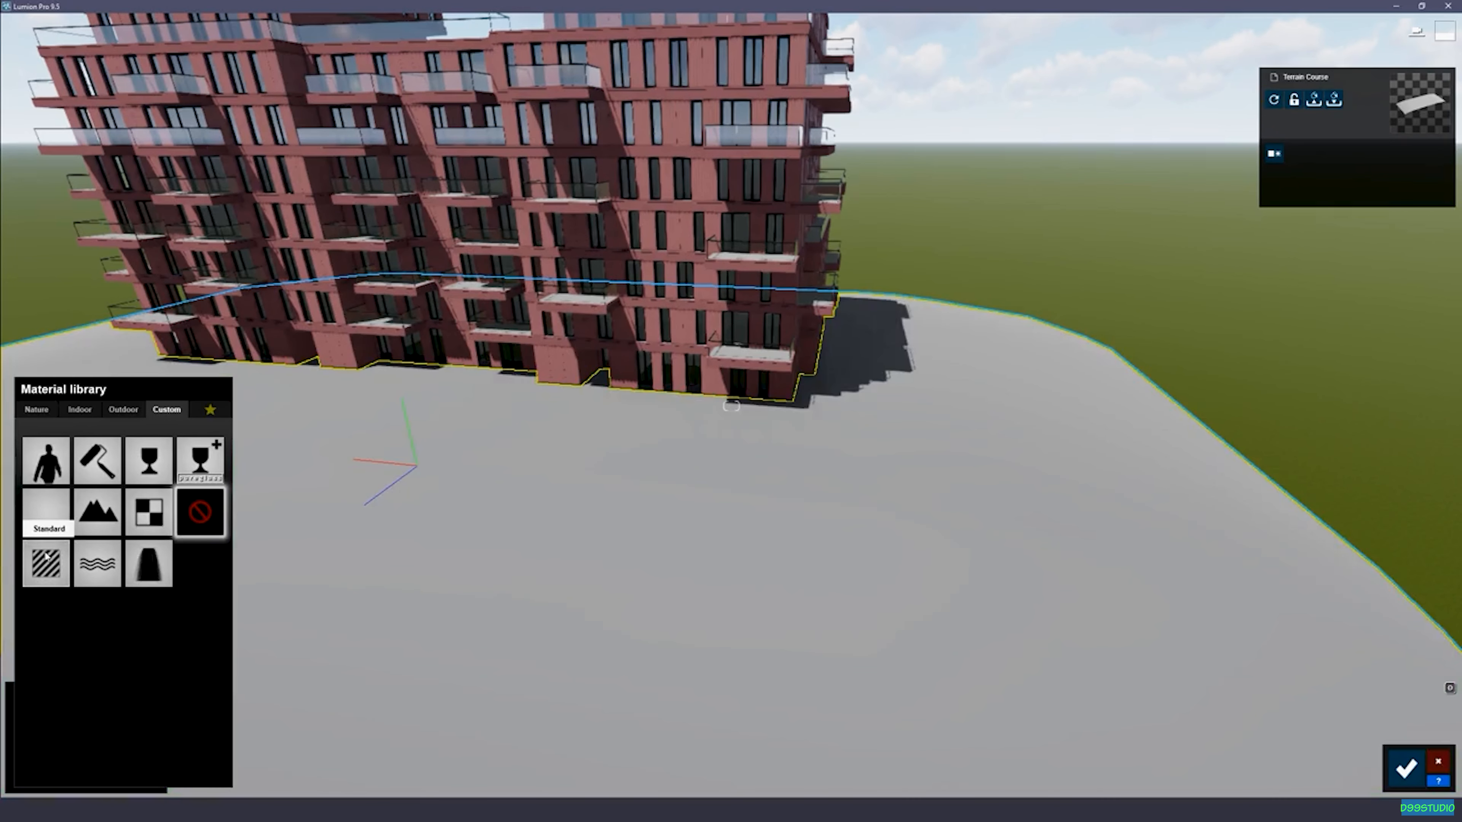
Step: Try several sandy ground materials from the Nature category on the terrain, including Landscape 06 D
{"action": "left_click", "coordinate": [38, 409]}
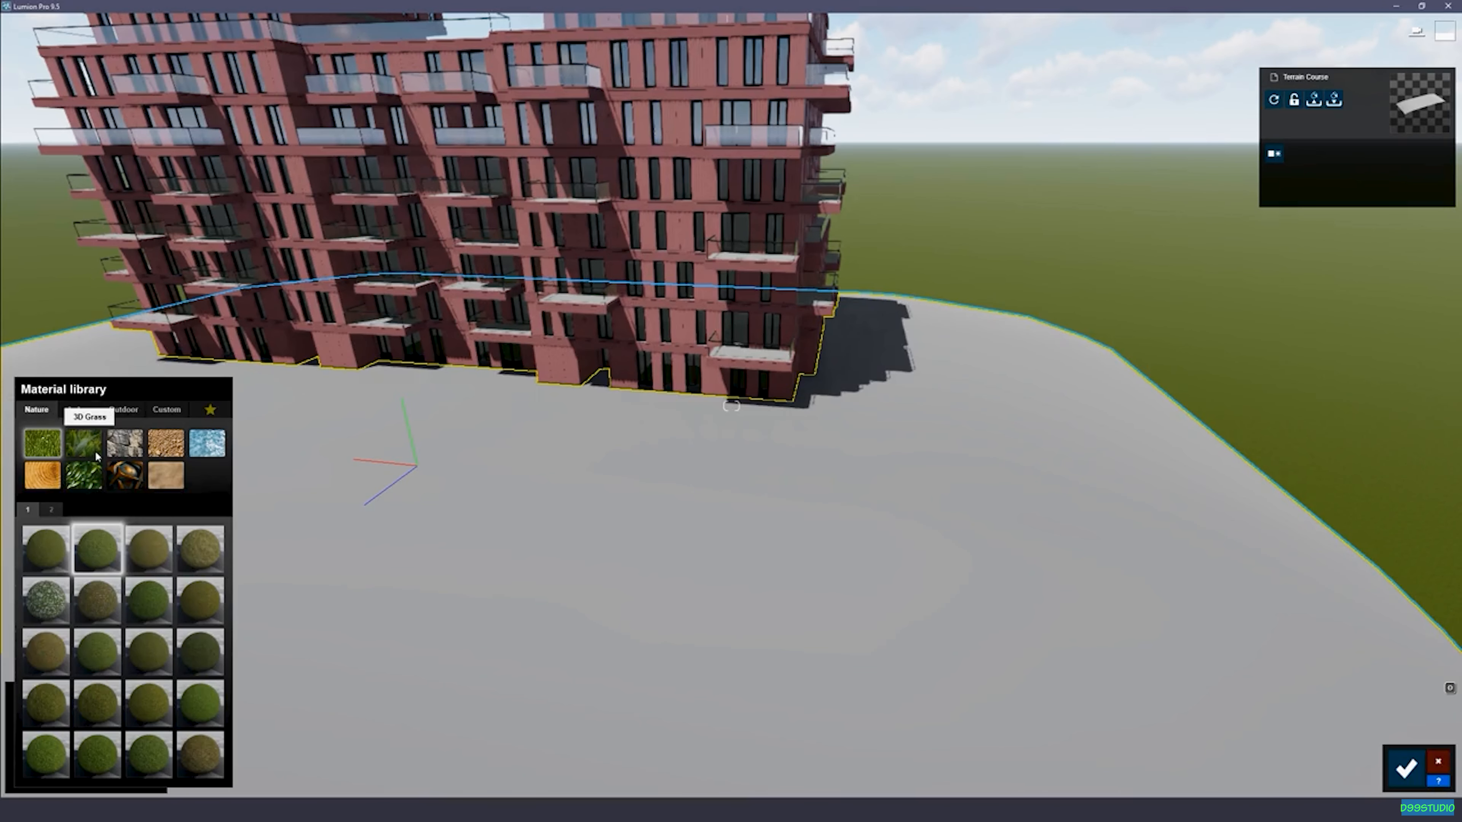
{"action": "left_click", "coordinate": [164, 444]}
{"action": "left_click", "coordinate": [51, 509]}
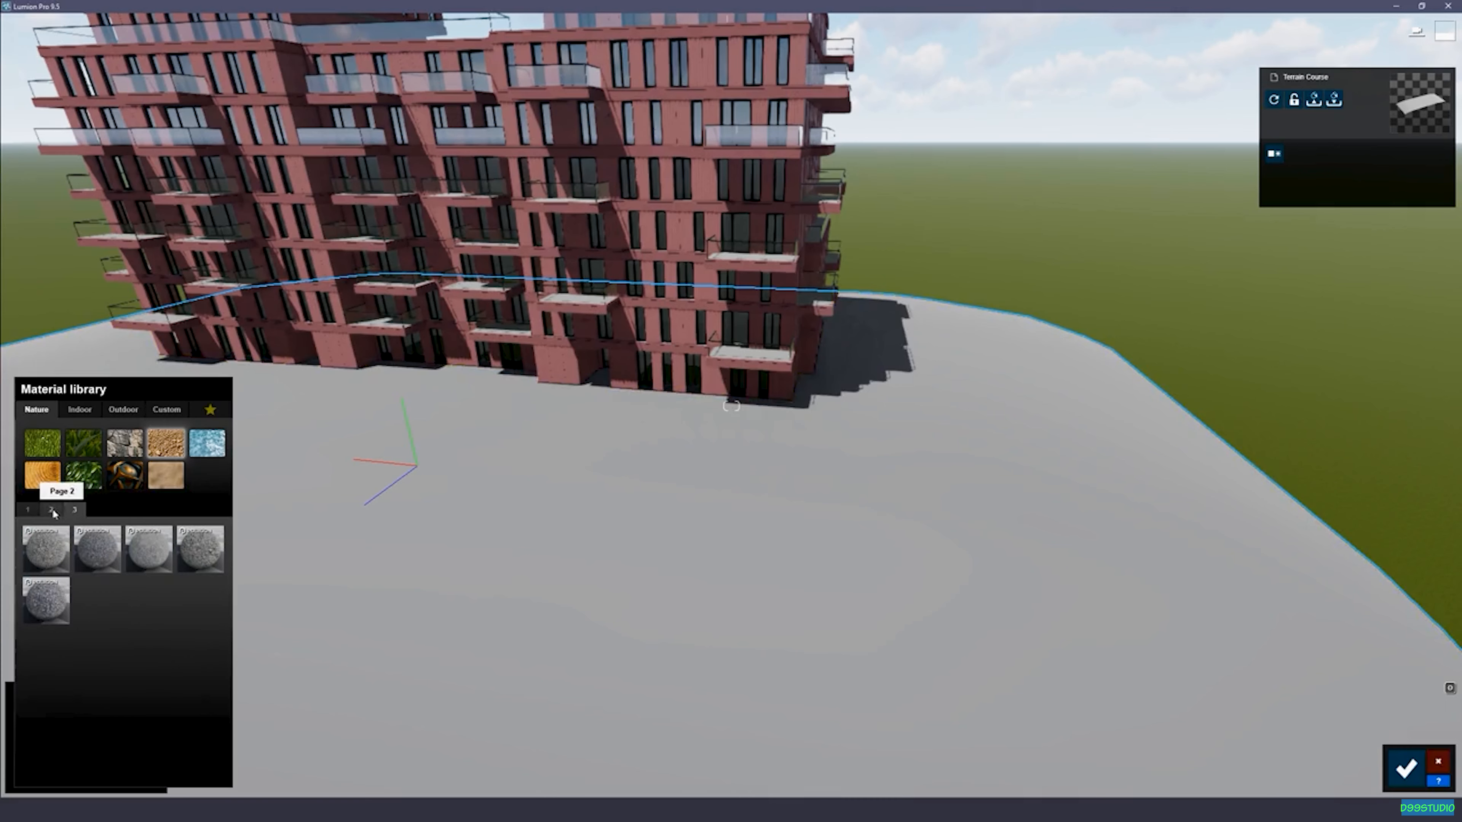
{"action": "left_click", "coordinate": [144, 614]}
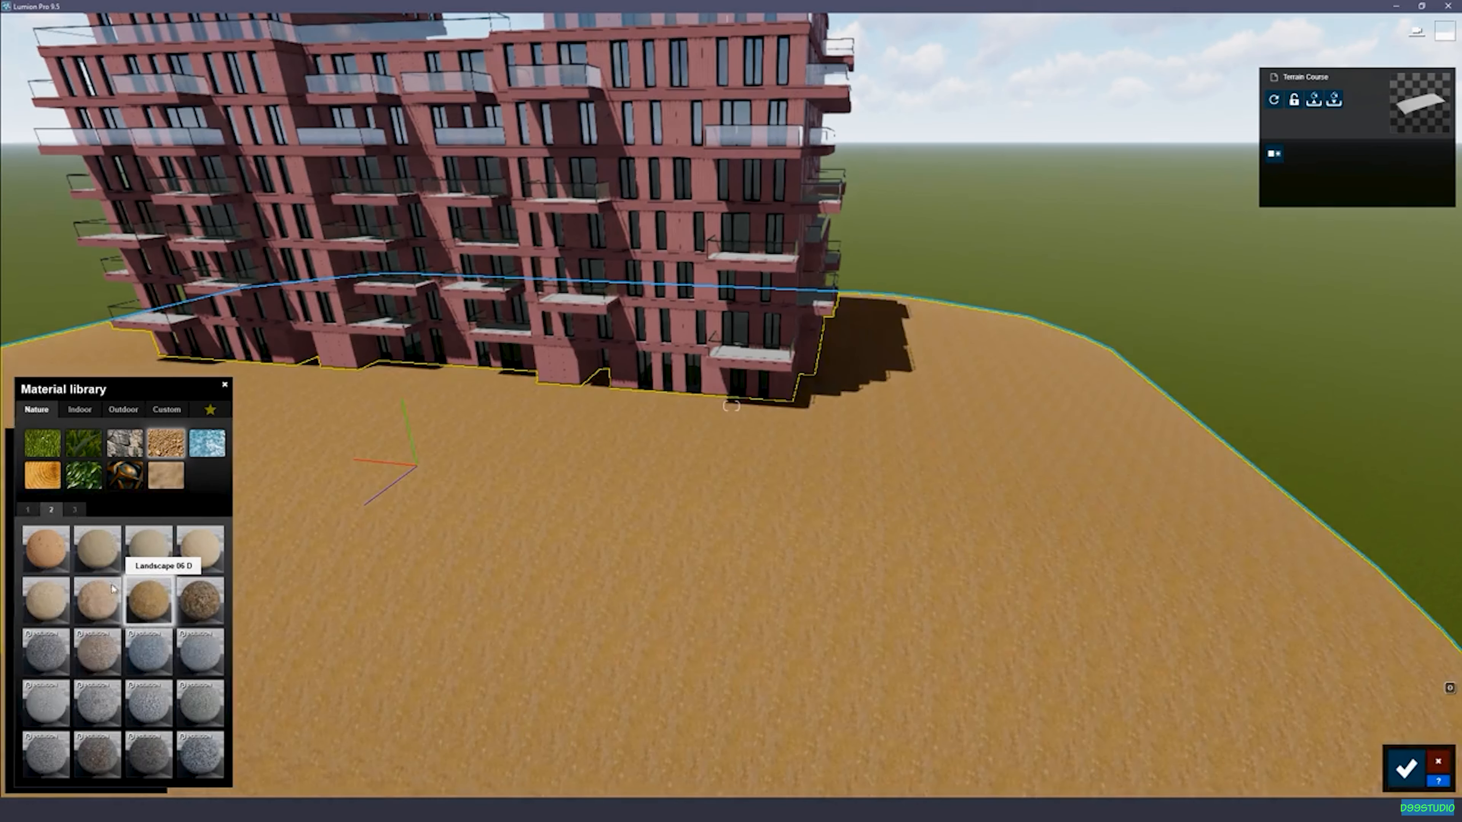
{"action": "left_click", "coordinate": [59, 552]}
{"action": "left_click", "coordinate": [27, 510]}
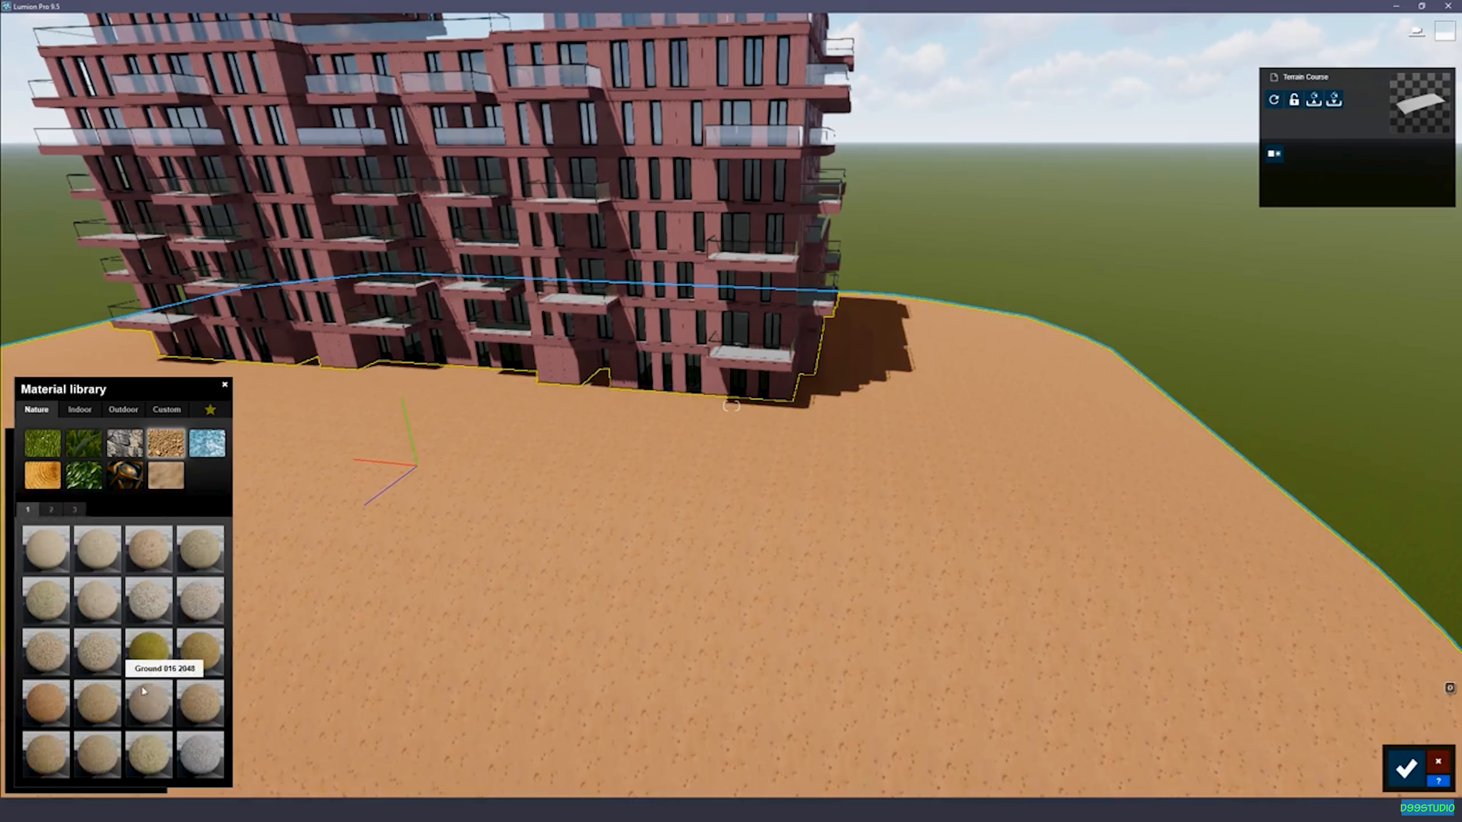
{"action": "left_click", "coordinate": [40, 714]}
{"action": "right_click_drag", "start_coordinate": [518, 460], "coordinate": [524, 340]}
{"action": "key", "text": "w"}
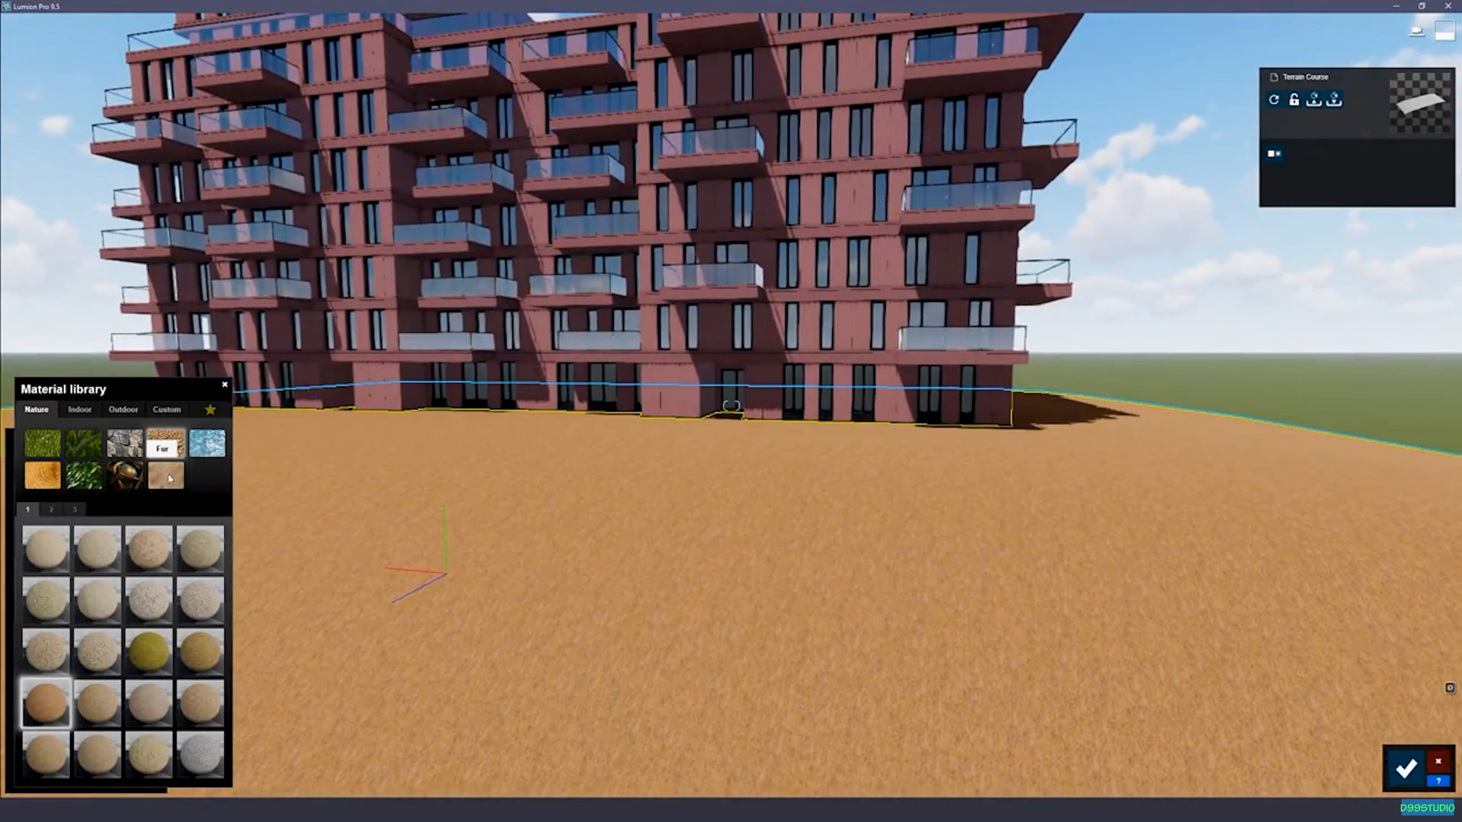
Step: Assign the custom Landscape material to the terrain, inspect its slopes, and save the change
{"action": "left_click", "coordinate": [123, 409]}
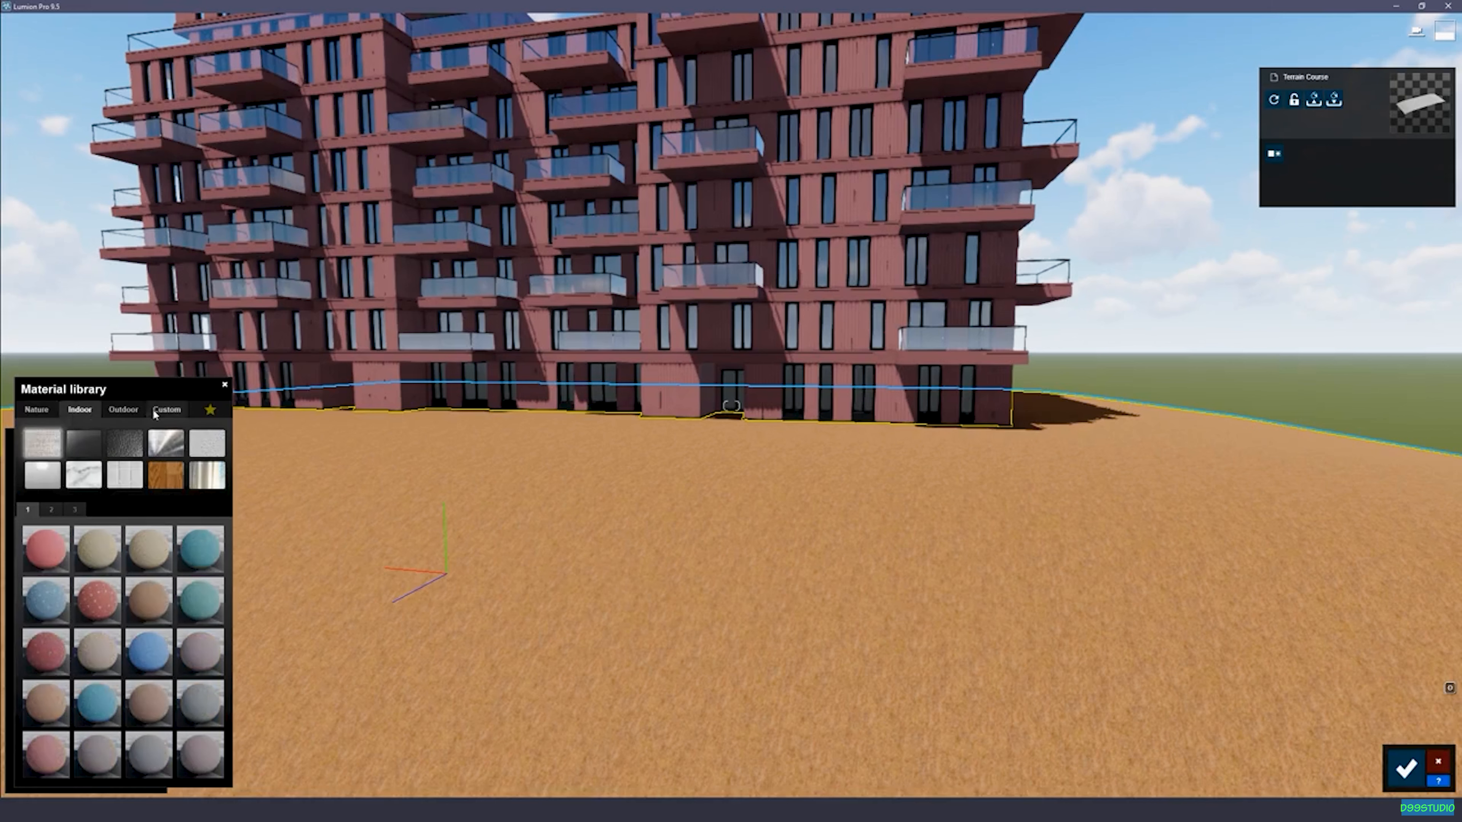
{"action": "left_click", "coordinate": [38, 410]}
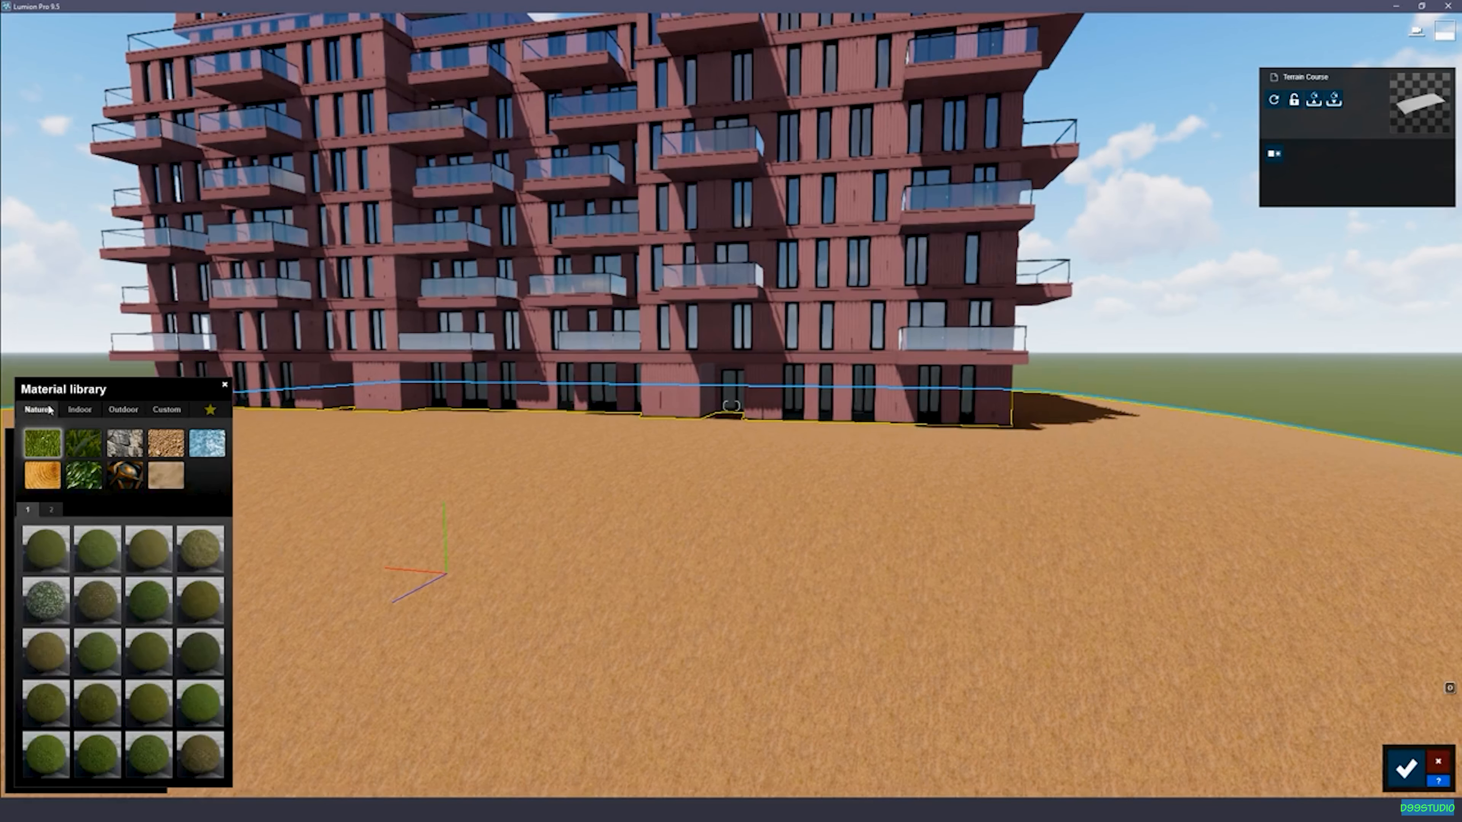
{"action": "left_click", "coordinate": [186, 410]}
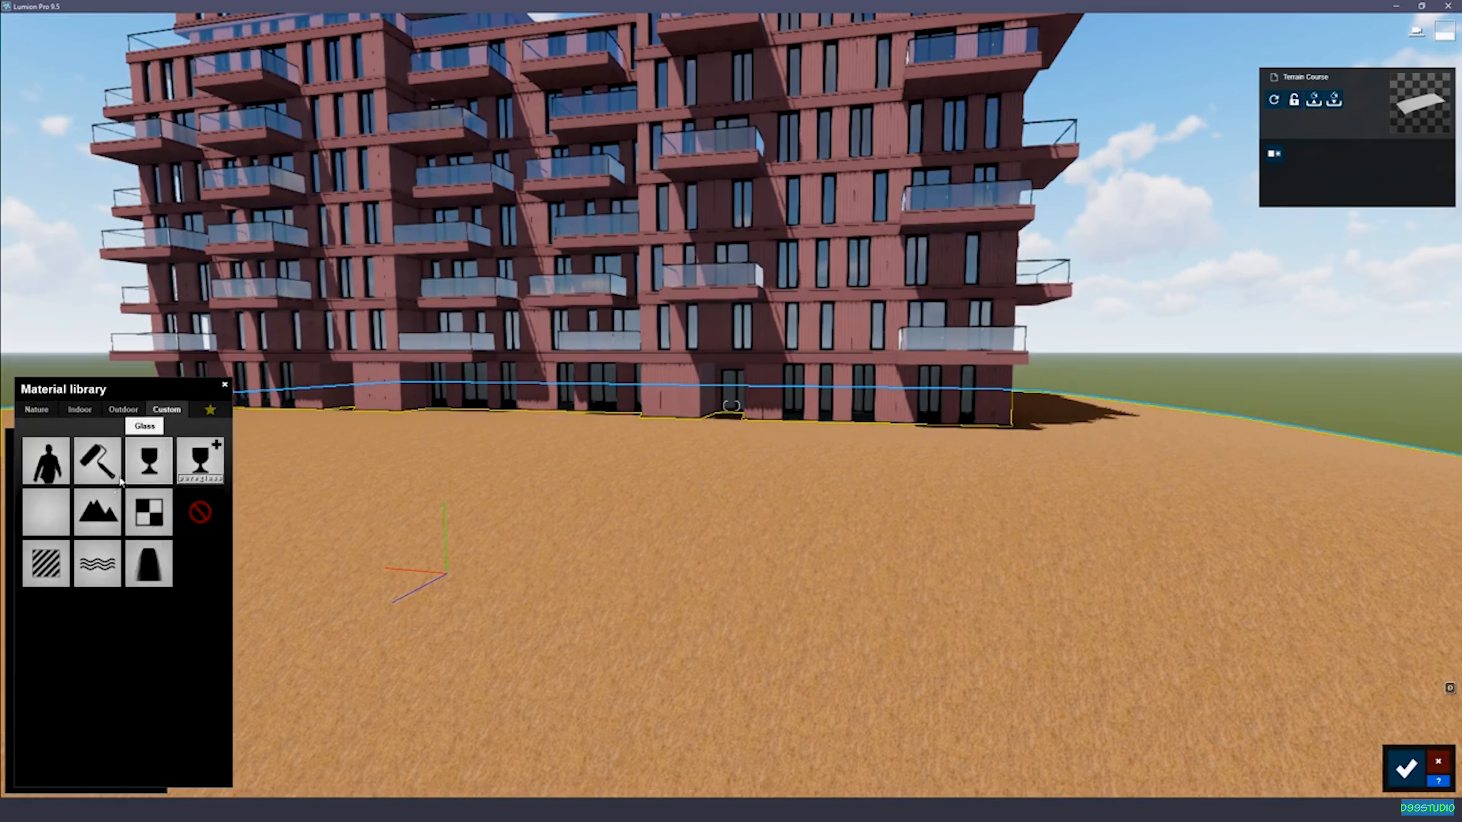
{"action": "left_click", "coordinate": [113, 506]}
{"action": "right_click_drag", "start_coordinate": [251, 682], "coordinate": [249, 622]}
{"action": "left_click", "coordinate": [56, 739]}
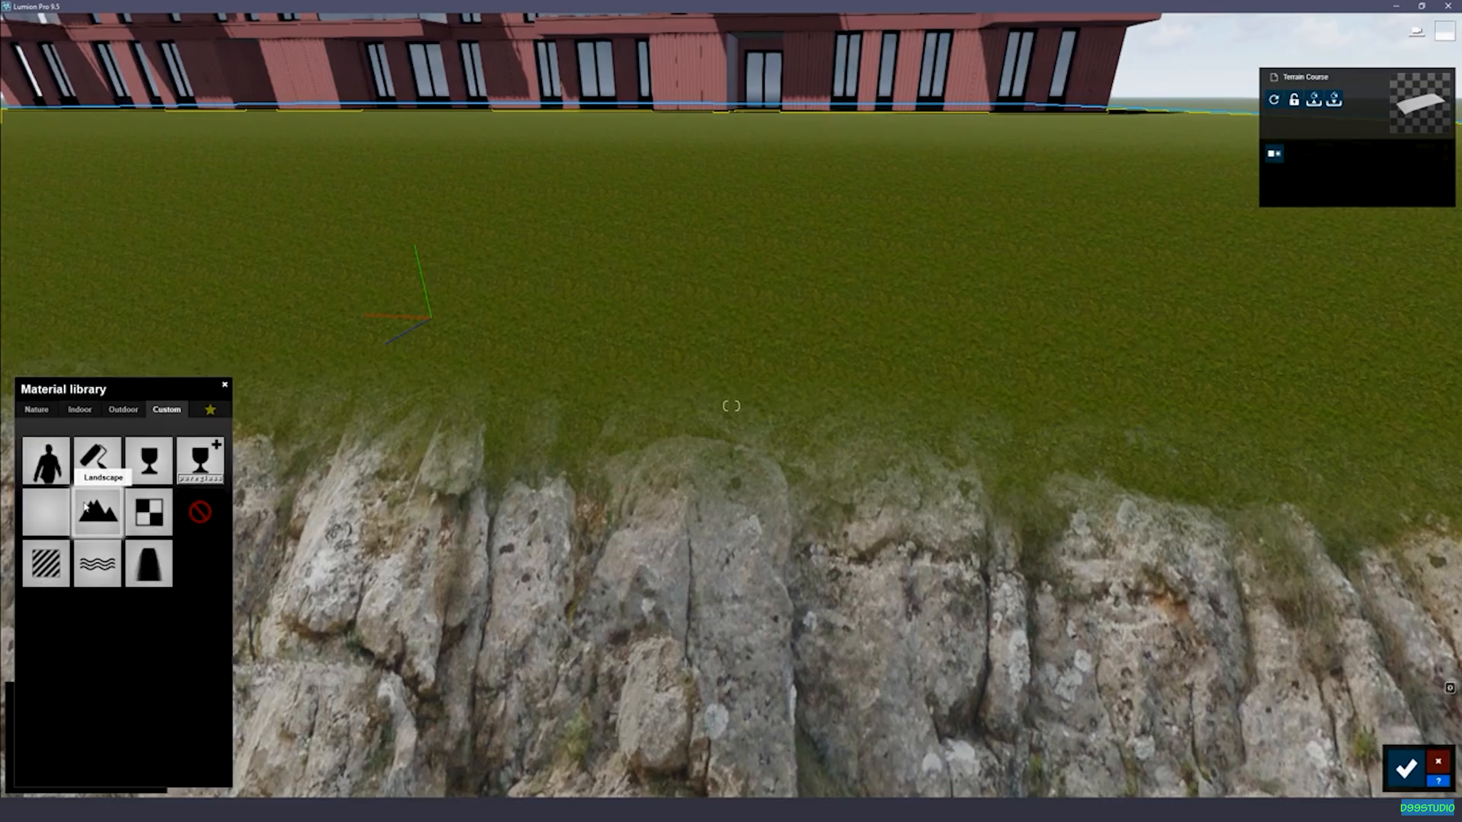
{"action": "right_click_drag", "start_coordinate": [95, 506], "coordinate": [471, 429]}
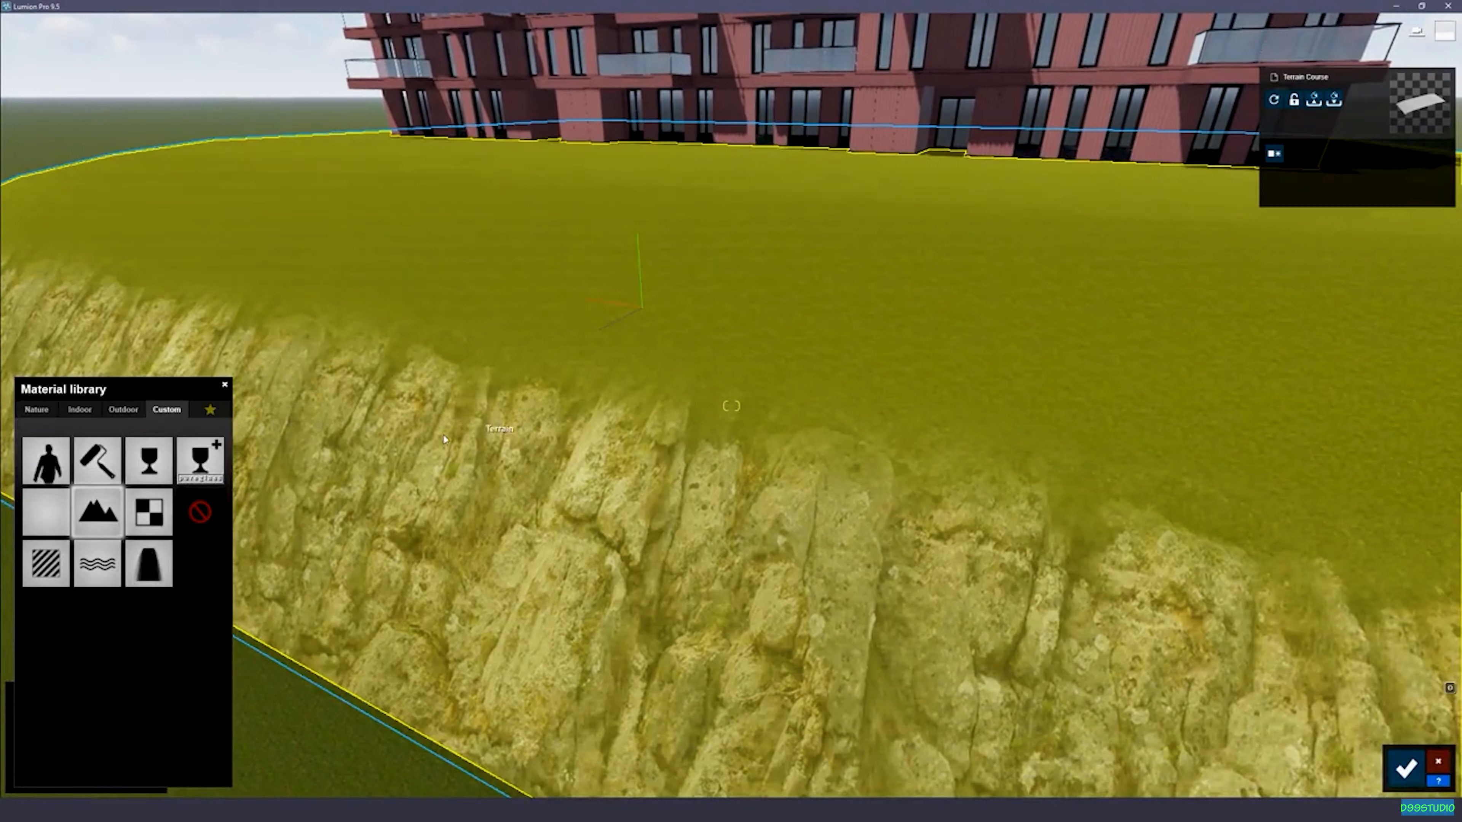
{"action": "right_click_drag", "start_coordinate": [567, 429], "coordinate": [566, 429]}
{"action": "right_click_drag", "start_coordinate": [460, 512], "coordinate": [446, 520]}
{"action": "left_click", "coordinate": [1402, 777]}
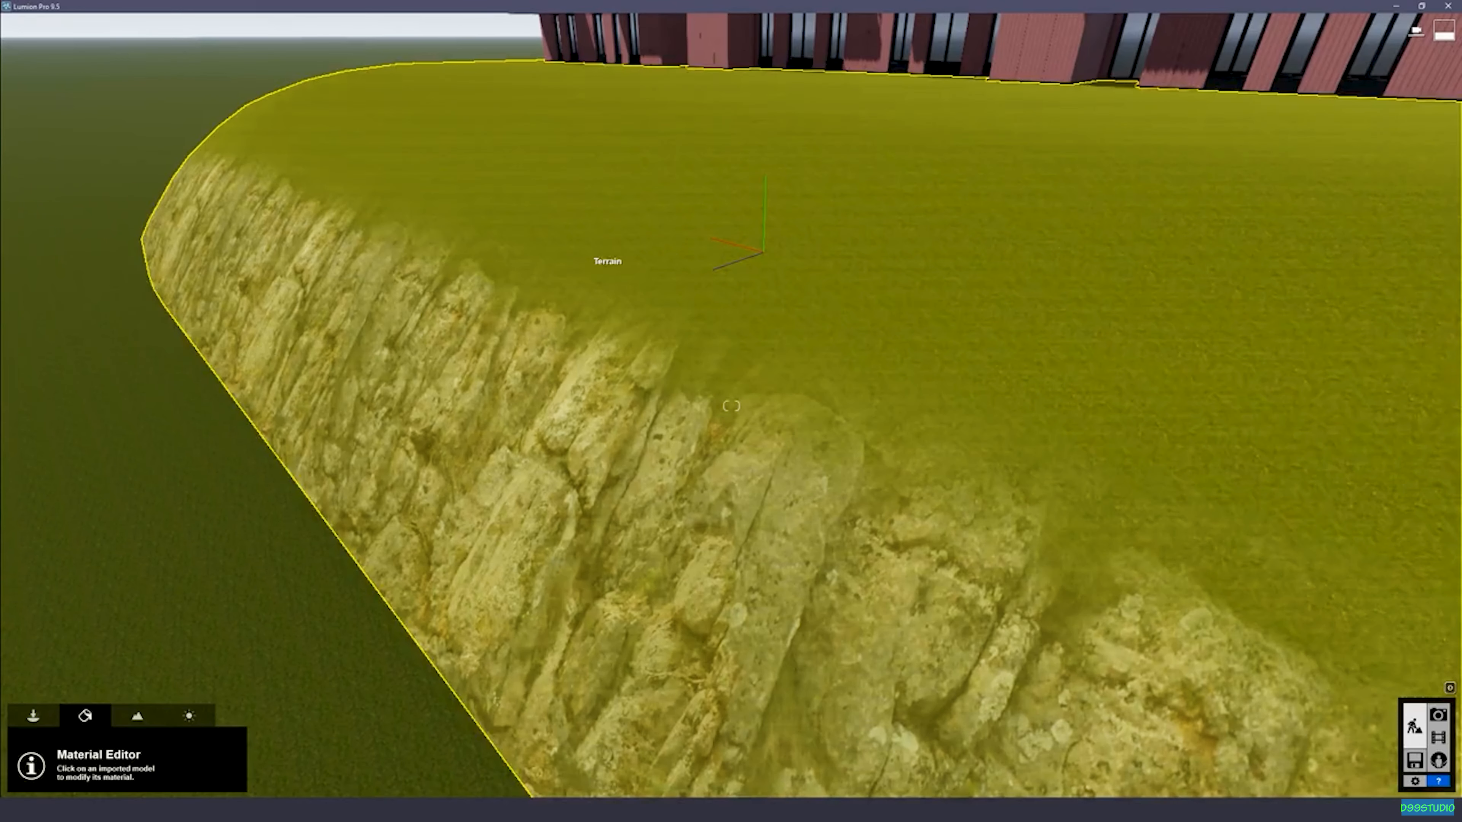
Step: Replace the first landscape paint layer's green grass texture with a brown soil texture
{"action": "right_click_drag", "start_coordinate": [526, 271], "coordinate": [669, 287]}
{"action": "left_click", "coordinate": [154, 715]}
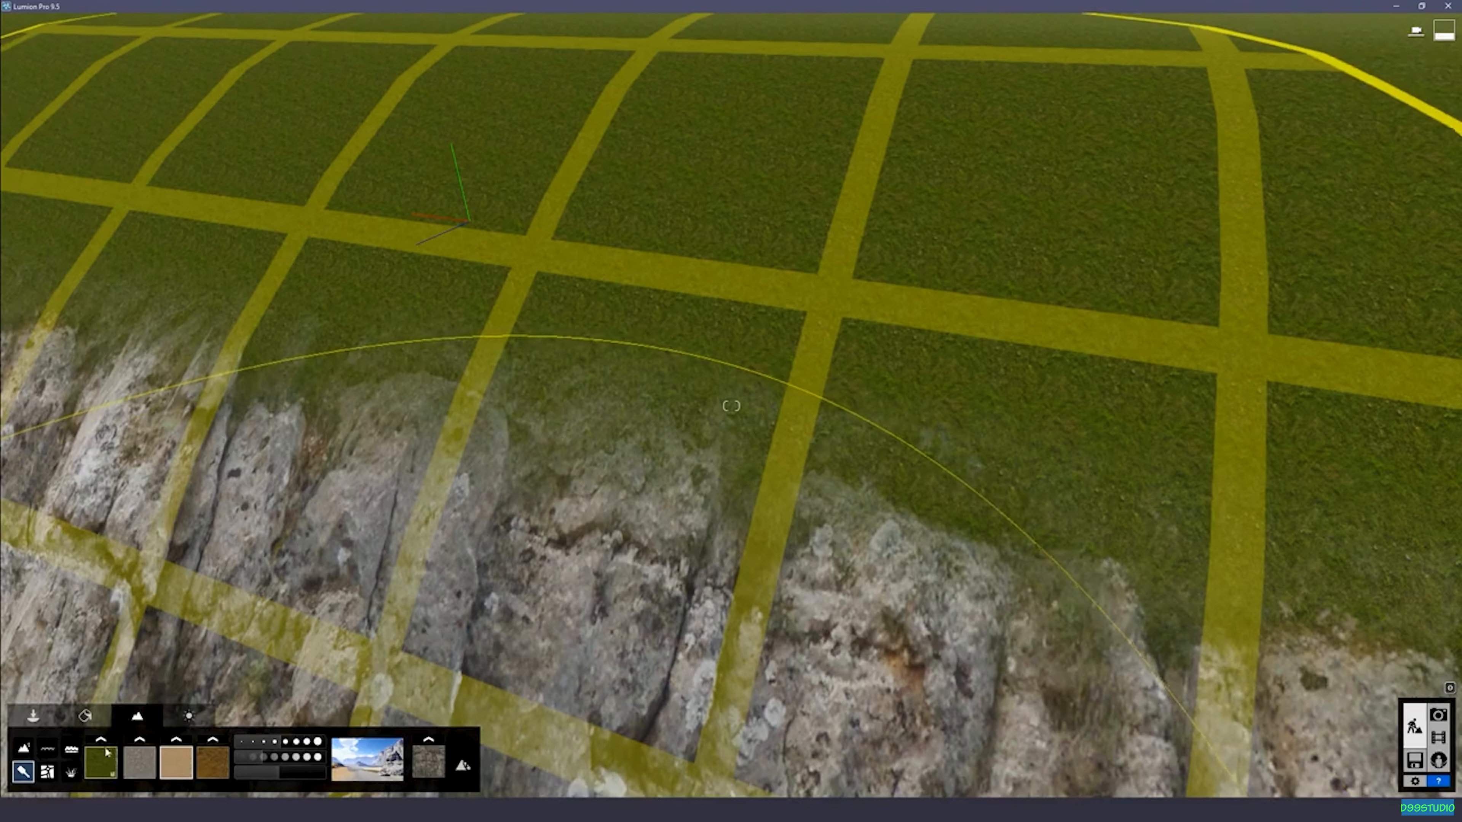
{"action": "left_click", "coordinate": [101, 761]}
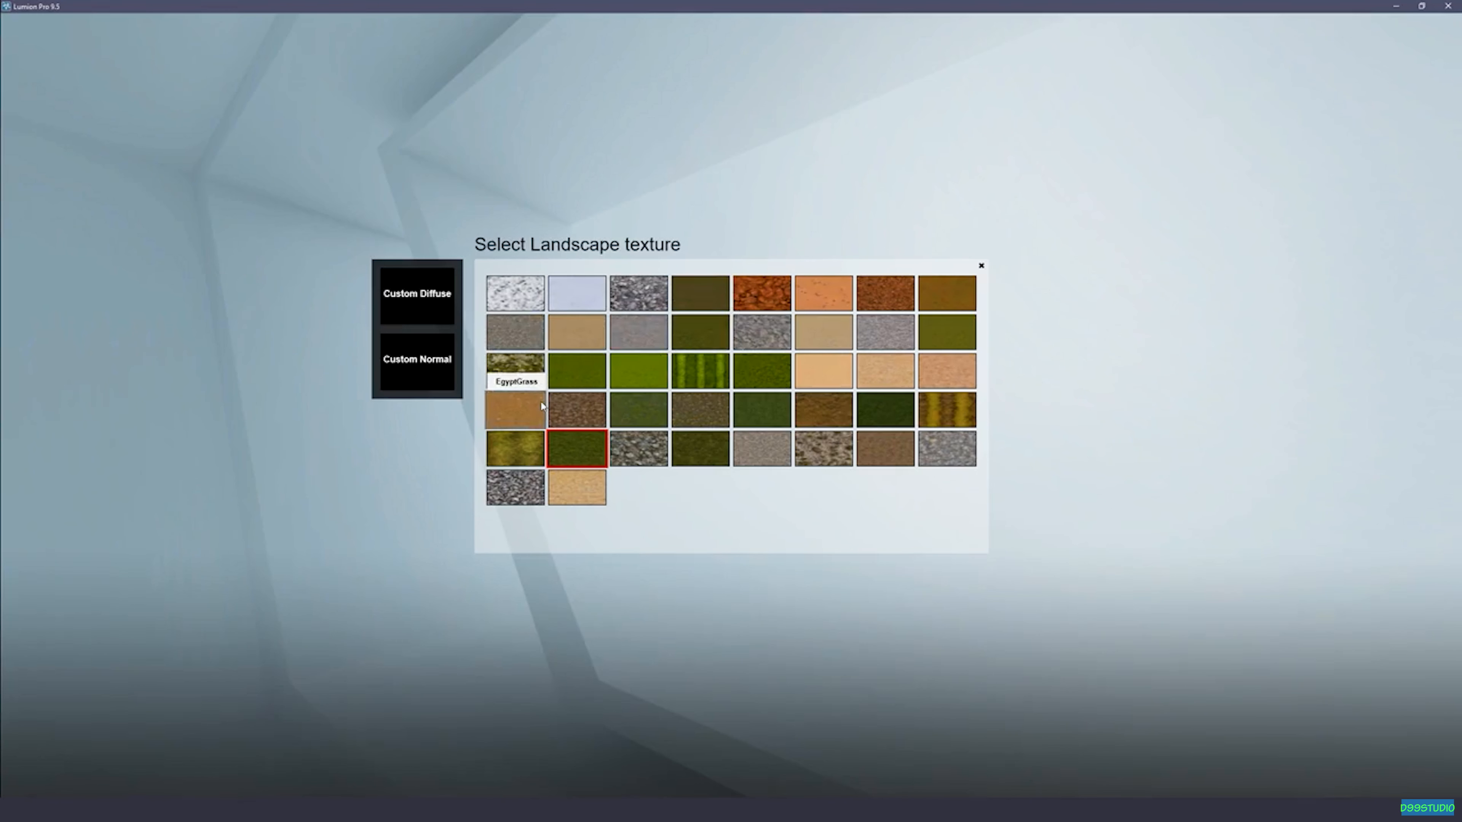
{"action": "left_click", "coordinate": [813, 409]}
{"action": "right_click_drag", "start_coordinate": [814, 395], "coordinate": [813, 351]}
{"action": "key", "text": "w"}
{"action": "right_click_drag", "start_coordinate": [397, 582], "coordinate": [395, 634]}
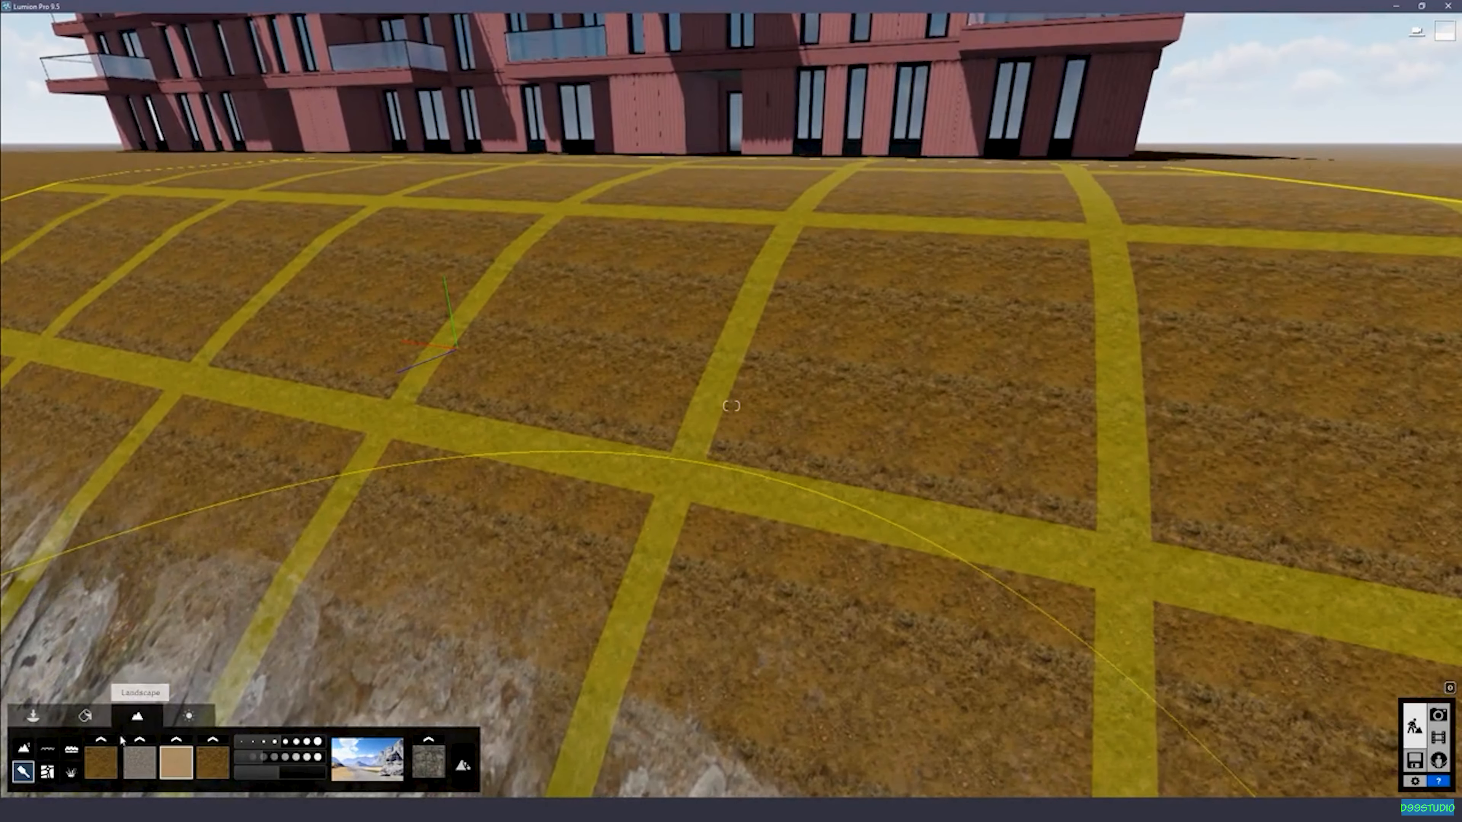
Step: Replace the first landscape paint layer's soil texture with the brown fallen-leaves texture and inspect it up close
{"action": "left_click", "coordinate": [96, 755]}
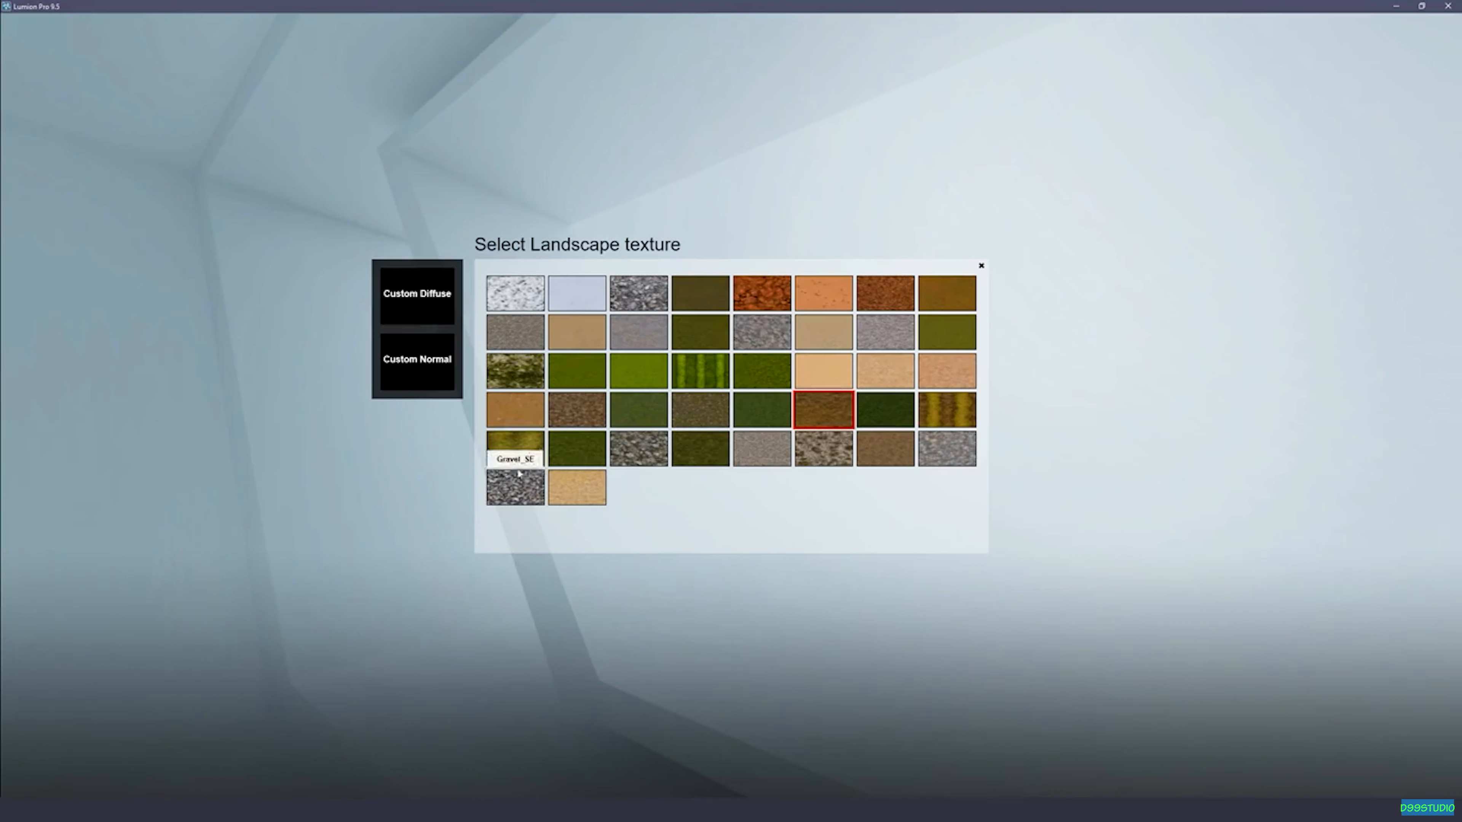
{"action": "left_click", "coordinate": [584, 411]}
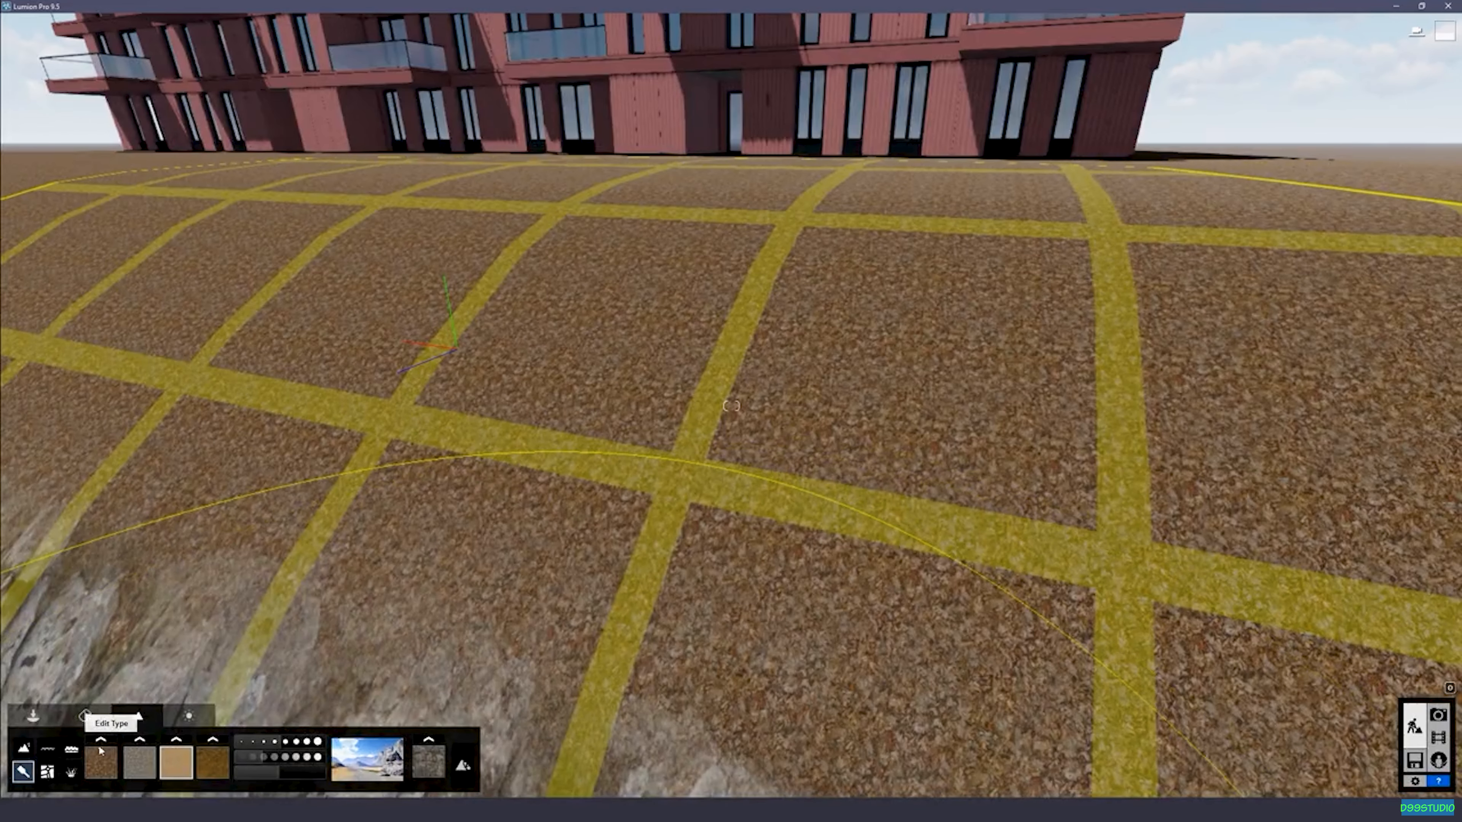
{"action": "right_click_drag", "start_coordinate": [541, 570], "coordinate": [690, 507]}
{"action": "key", "text": "w"}
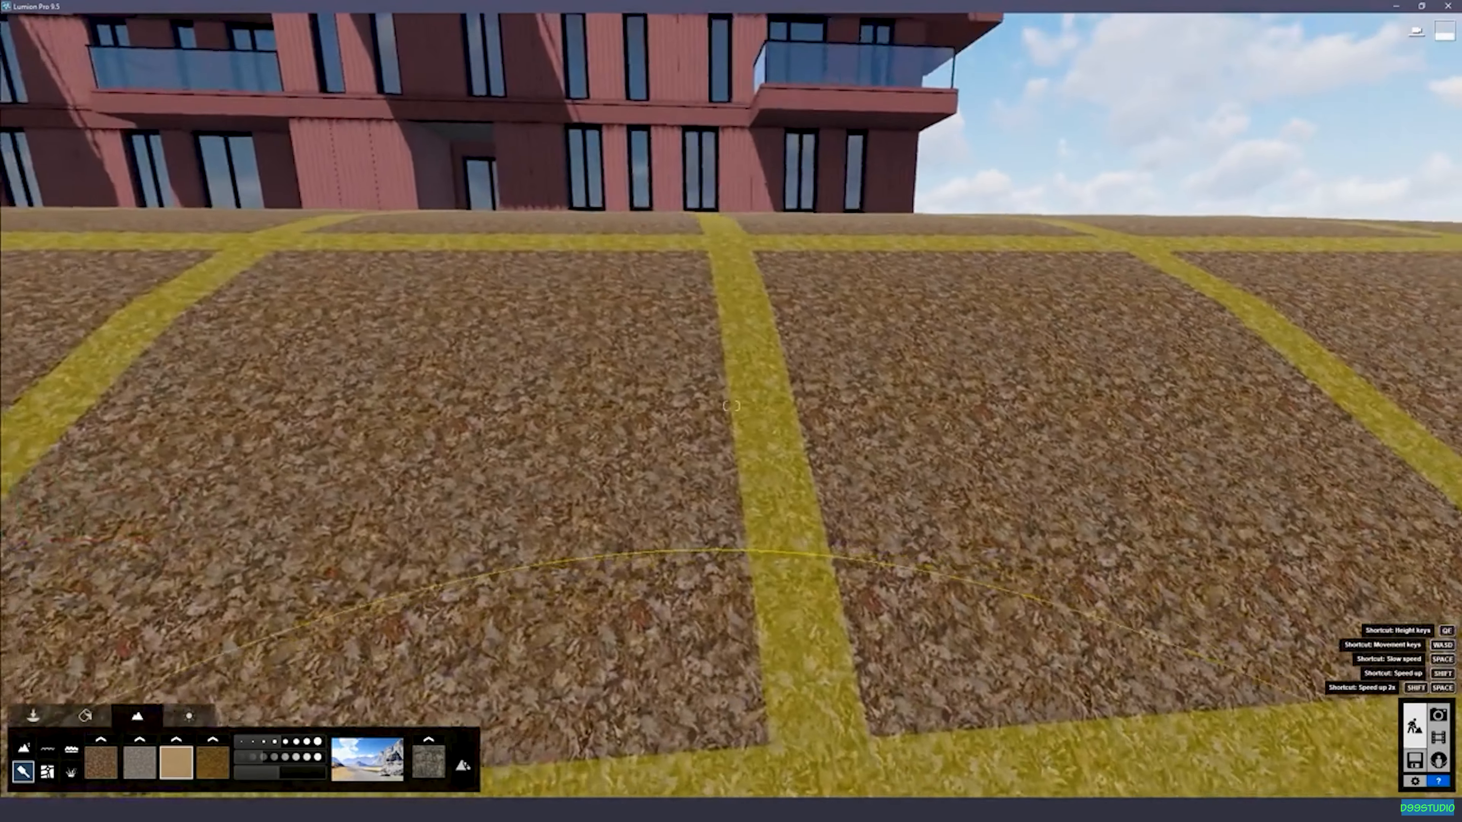
{"action": "key", "text": "a"}
{"action": "key", "text": "w"}
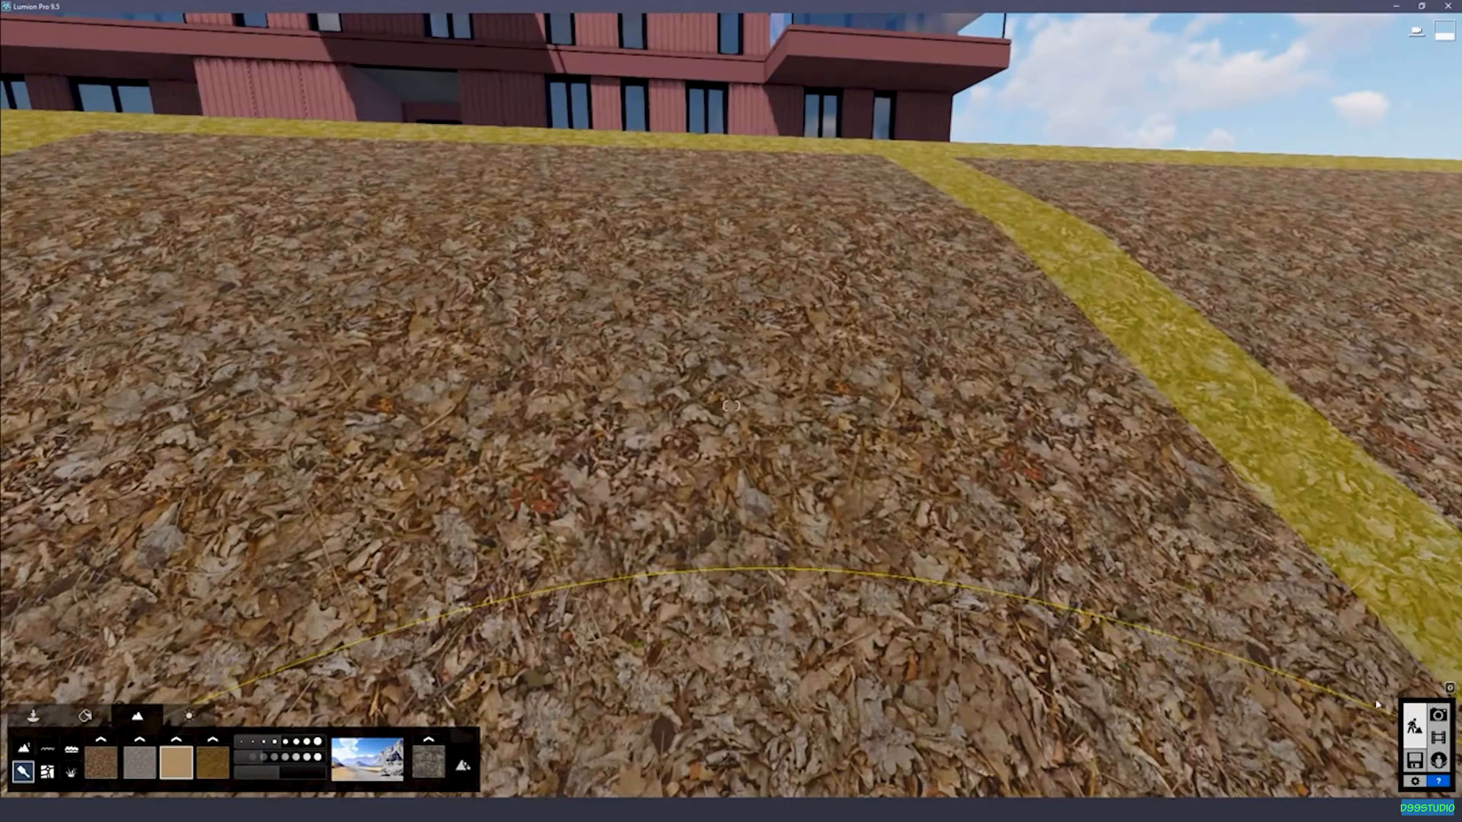
Step: Examine the leaf-covered ground in front of the building and its transition to the rocky slope from farther away
{"action": "left_click", "coordinate": [32, 717]}
{"action": "key", "text": "s"}
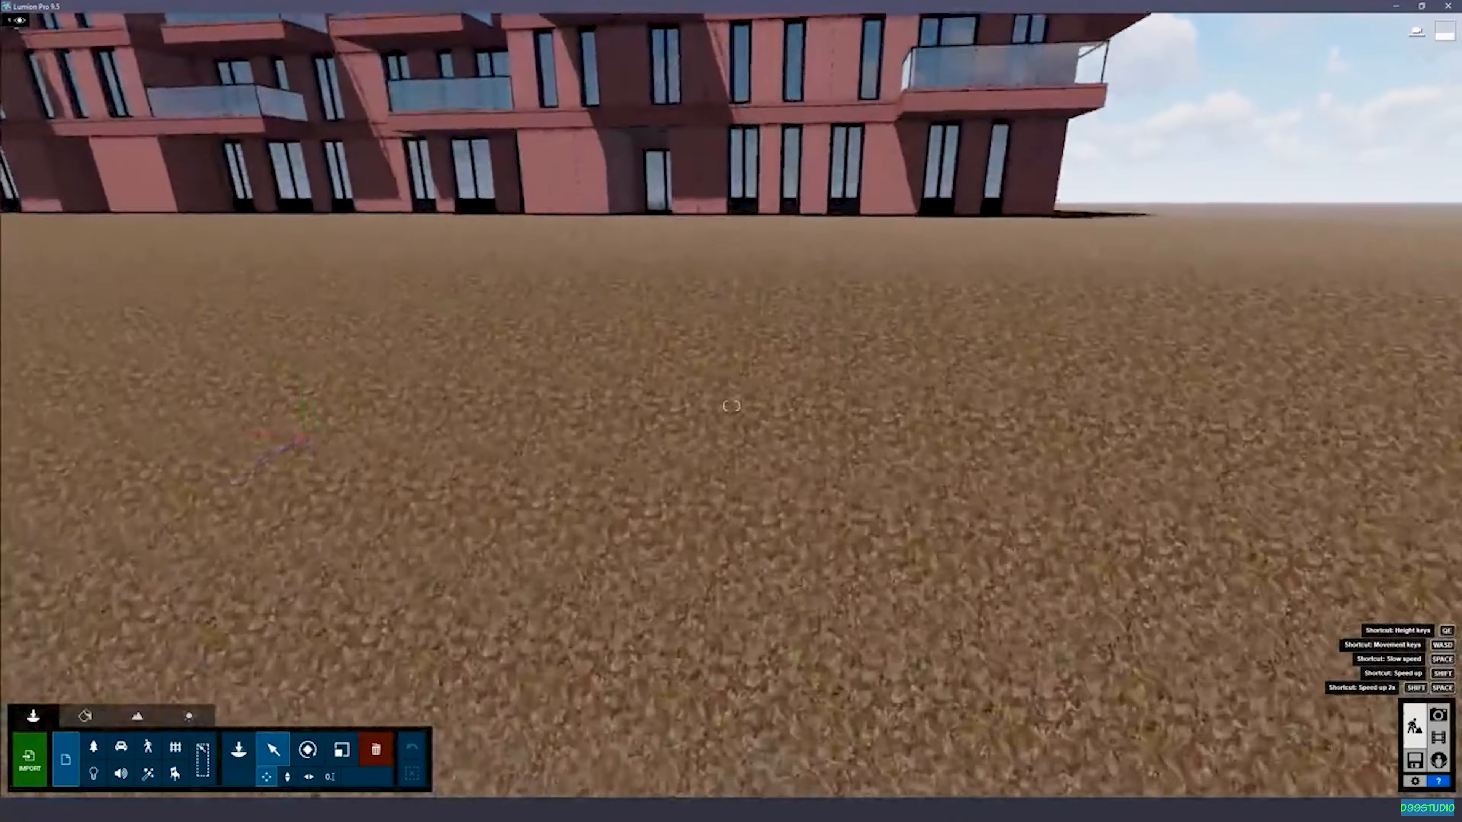
{"action": "key", "text": "w"}
{"action": "key", "text": "s"}
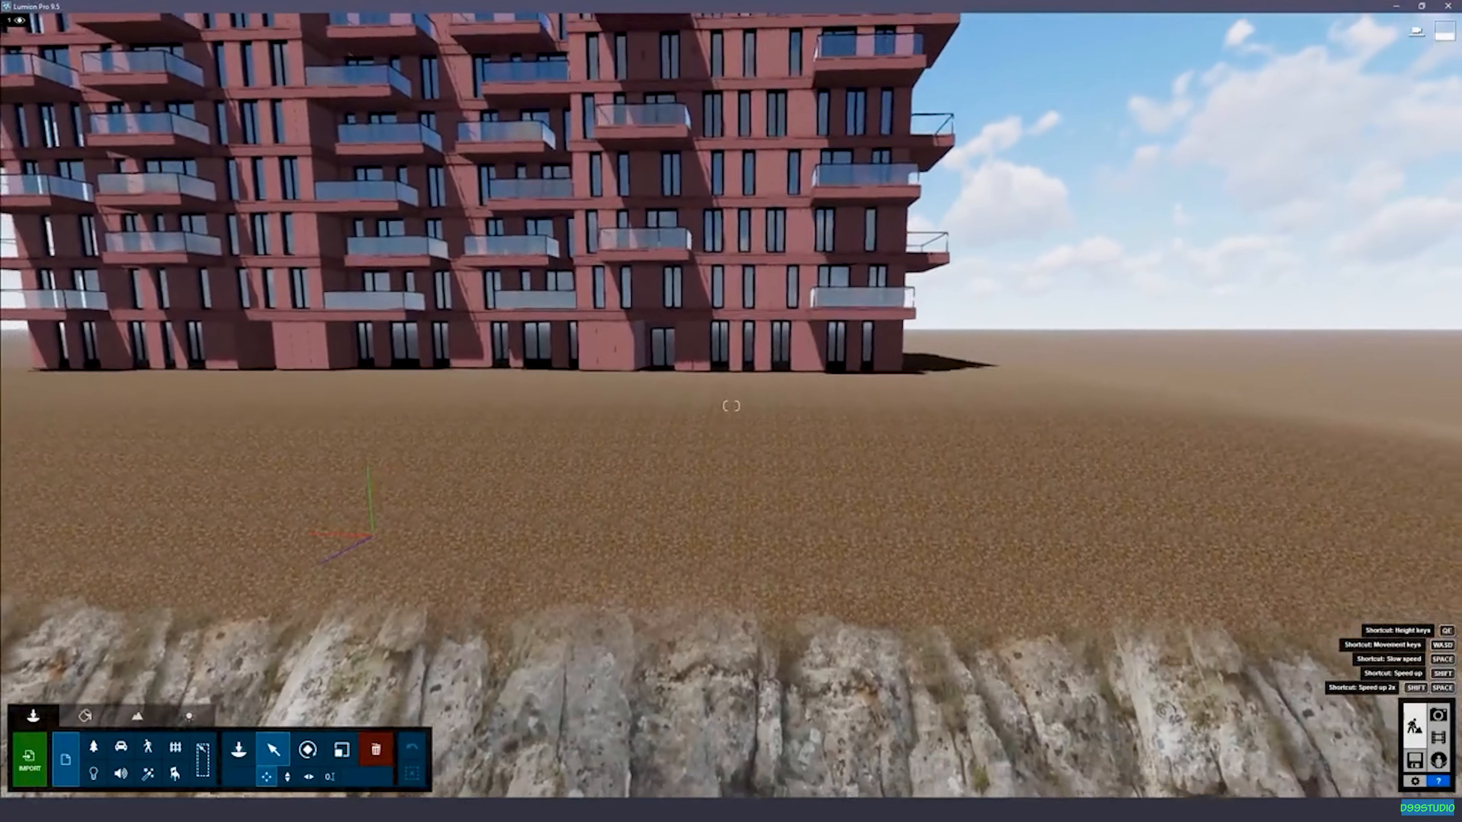
{"action": "key", "text": "s"}
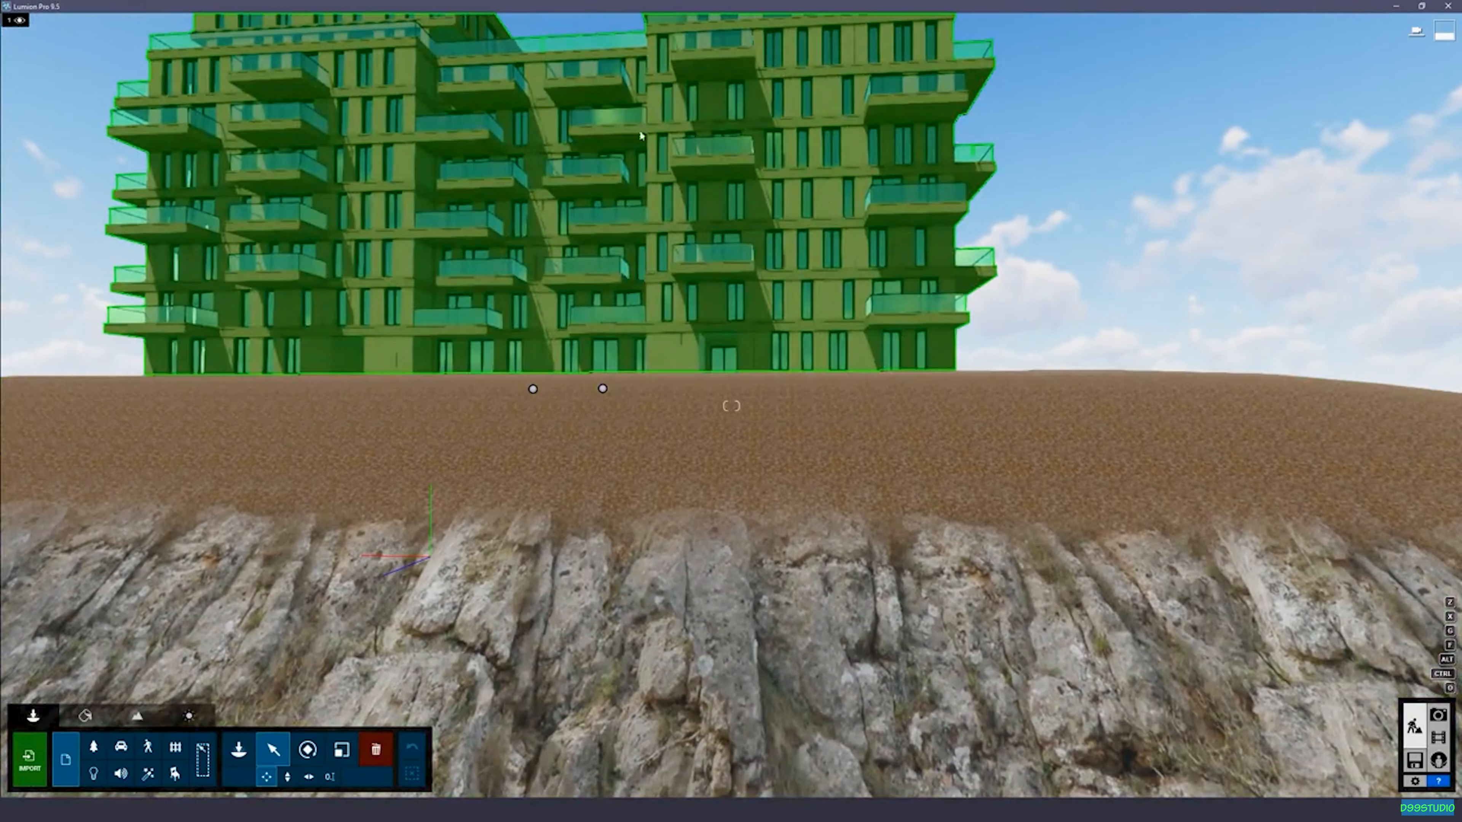
{"action": "right_click_drag", "start_coordinate": [641, 136], "coordinate": [731, 75]}
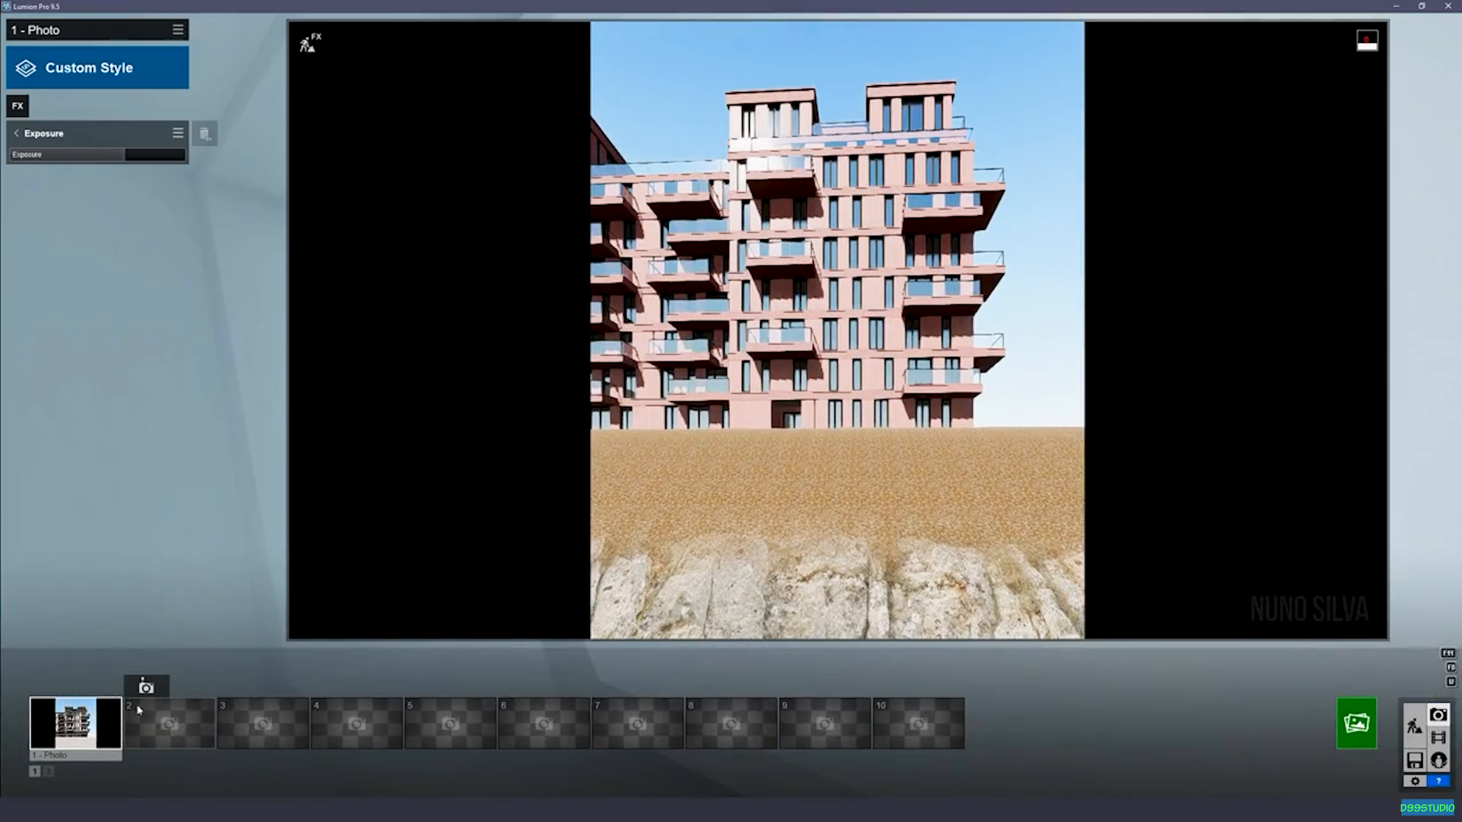
Step: Restore the first photo's saved camera view and render it at Desktop resolution, 1920x1080, into the Renders folder
{"action": "left_click", "coordinate": [77, 725]}
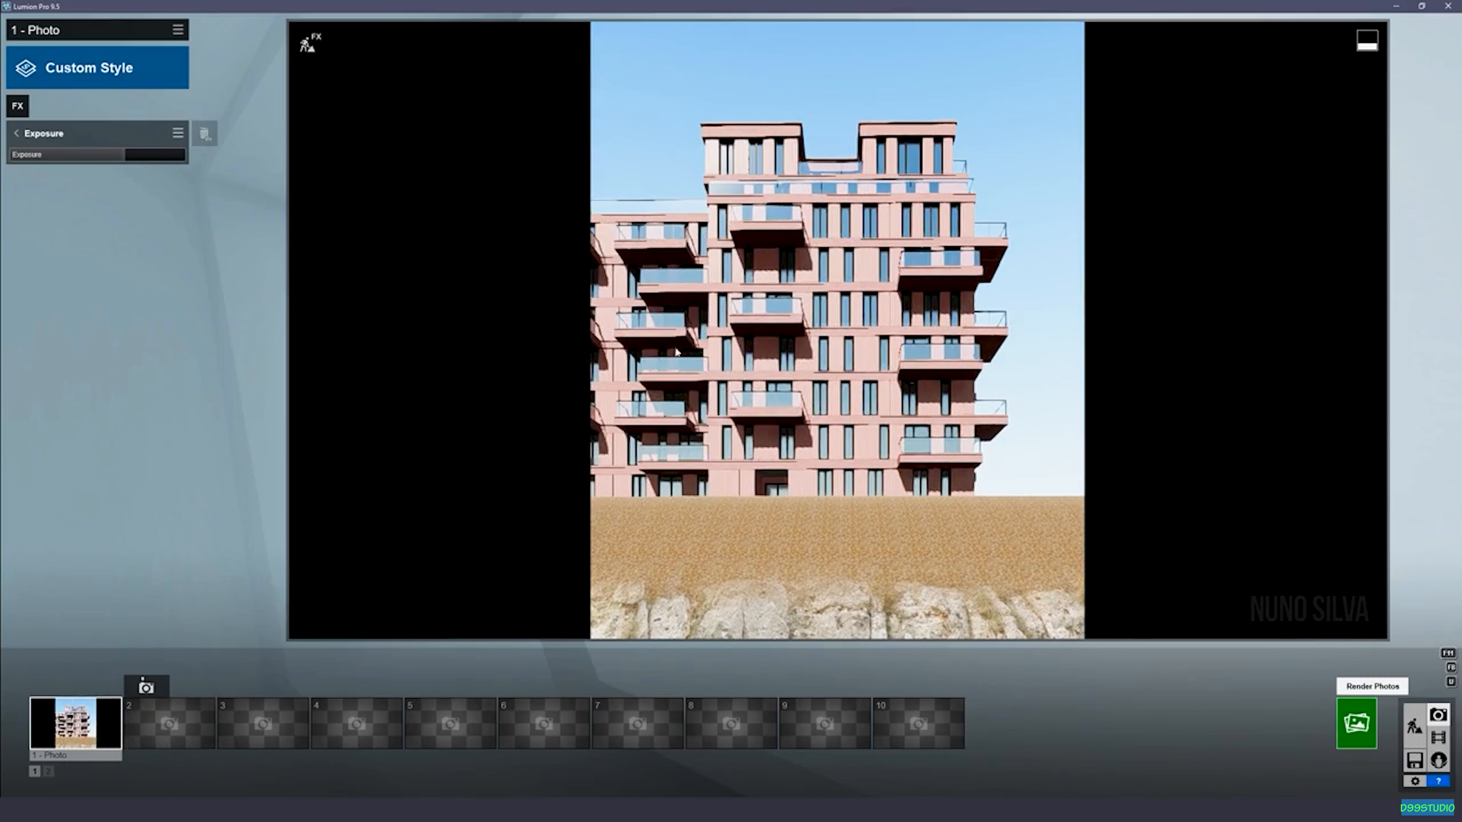
{"action": "left_click", "coordinate": [1356, 724]}
{"action": "left_click", "coordinate": [614, 555]}
{"action": "type", "text": "0"}
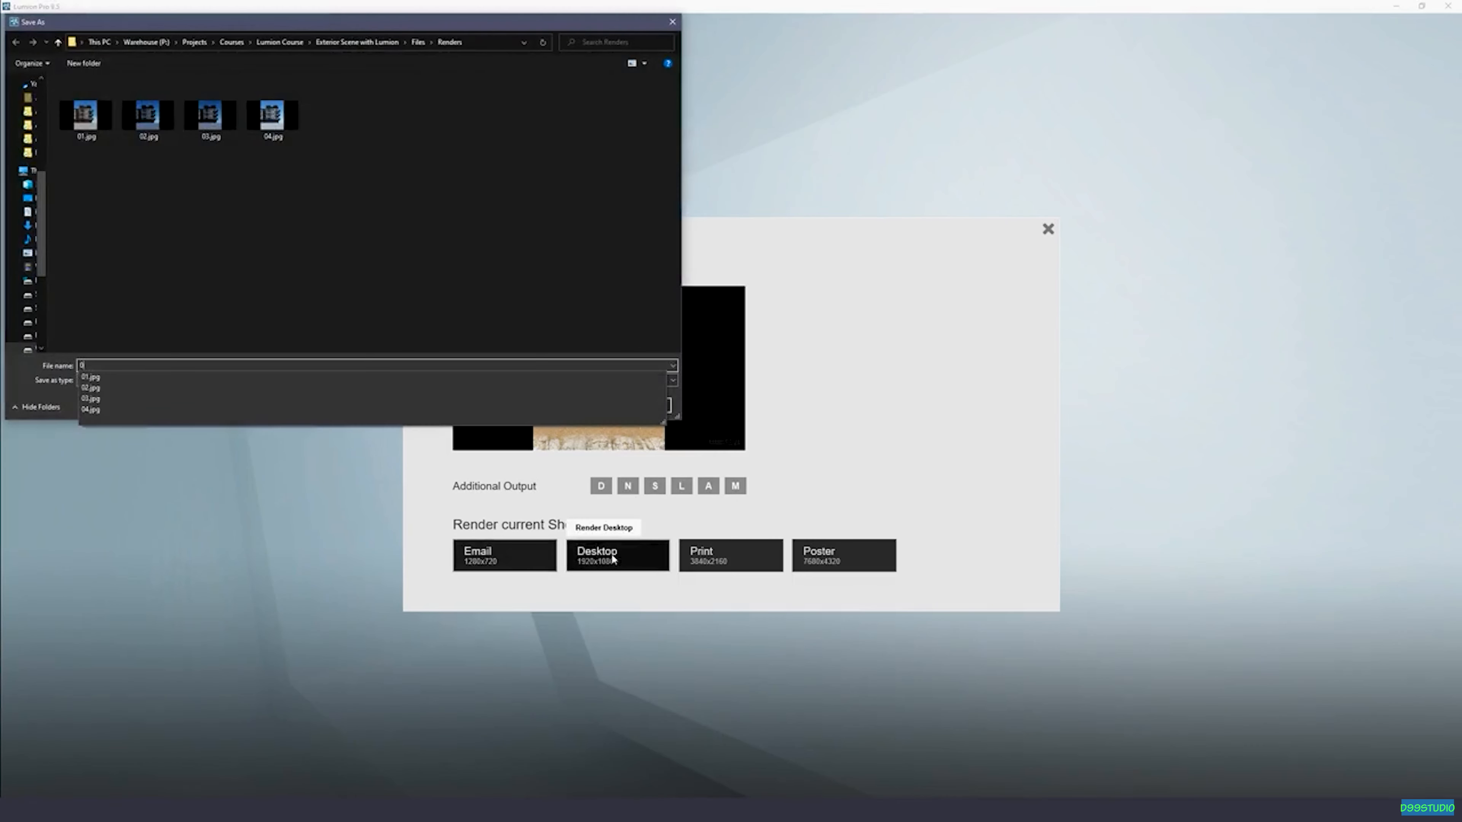
{"action": "key", "text": "Return"}
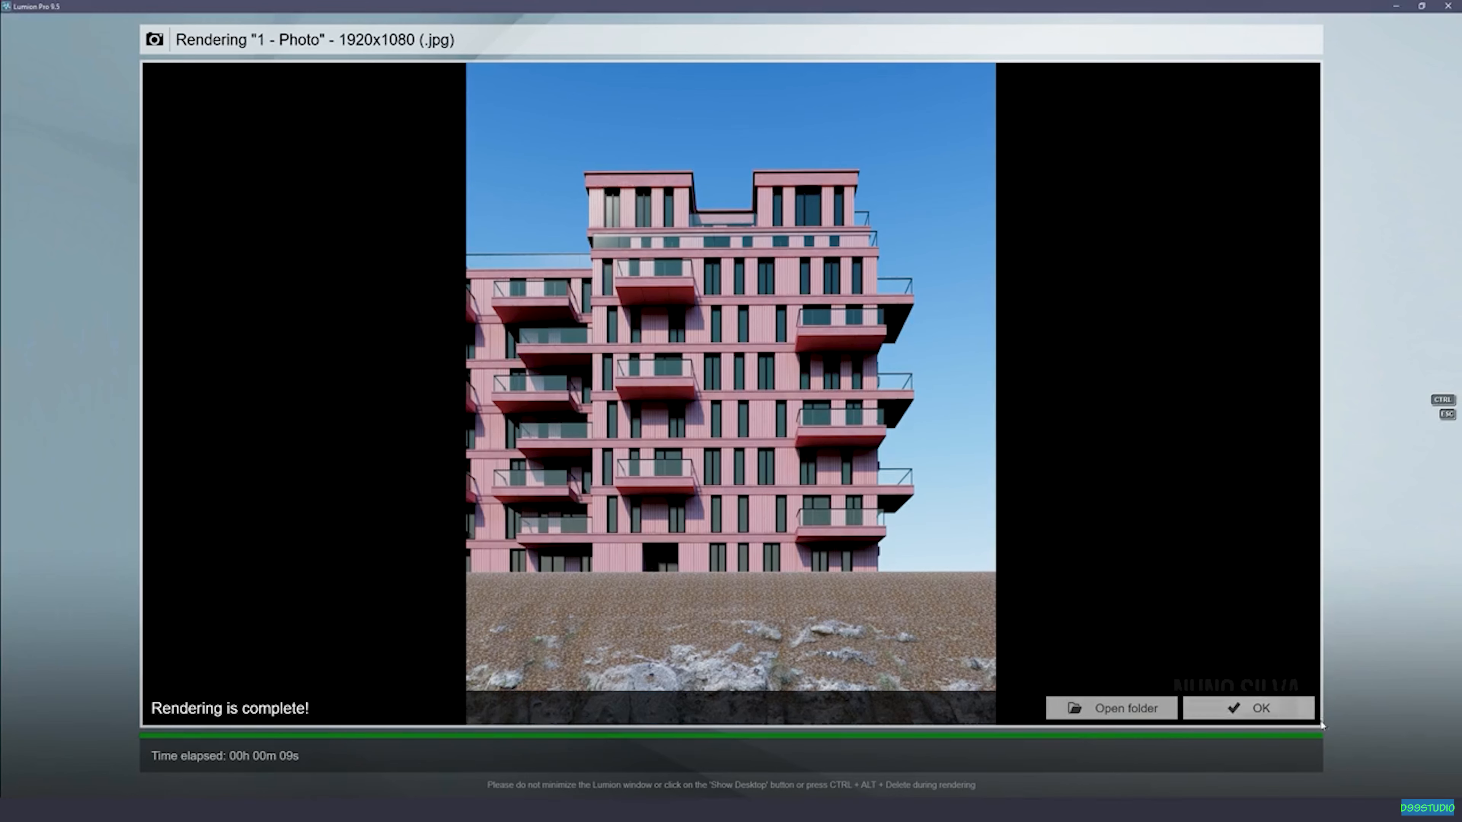
{"action": "left_click", "coordinate": [1266, 709]}
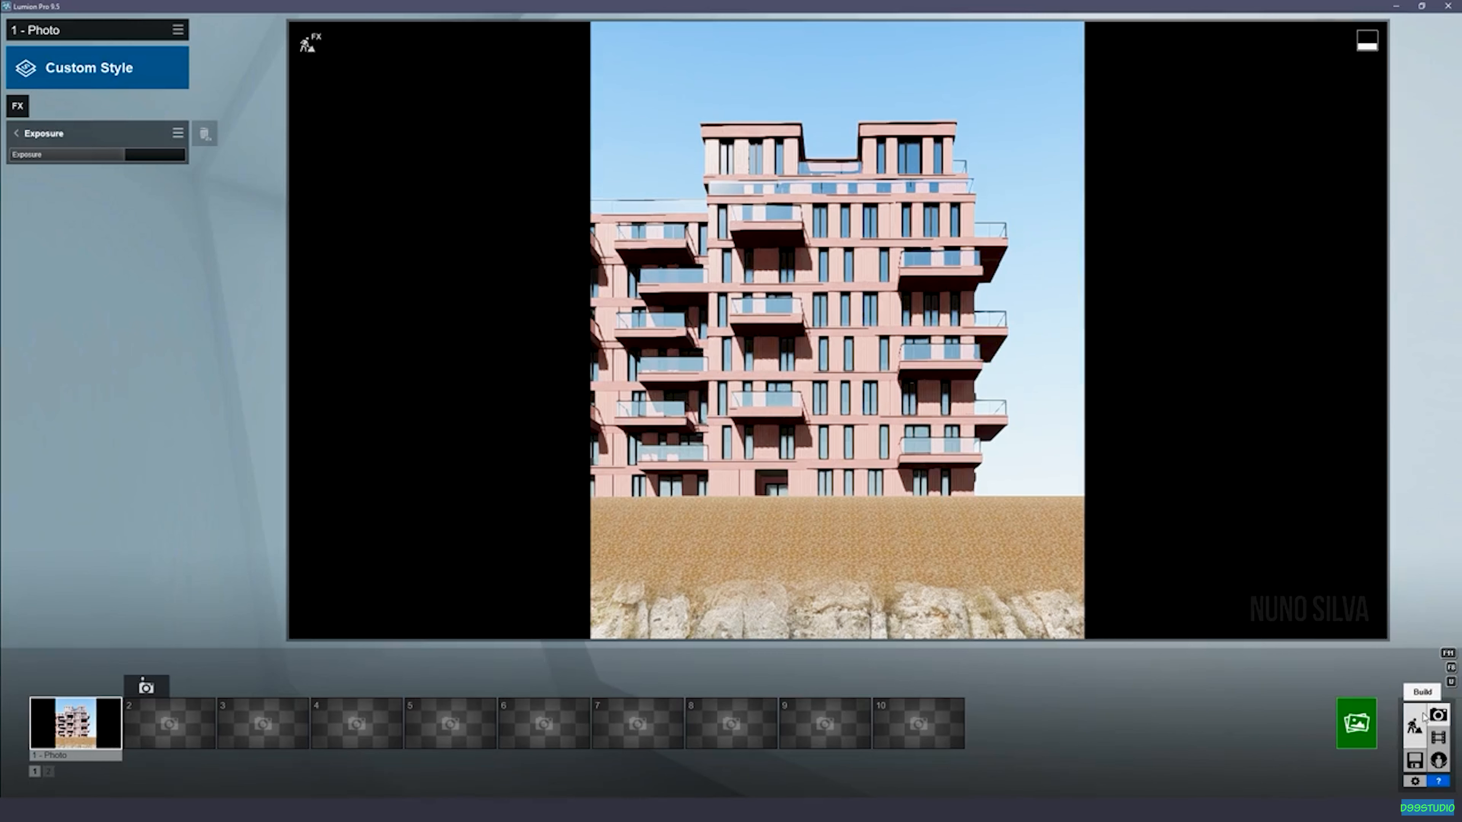
Step: Open the molding gray metal material on the facade band and set its map scale to 2.9
{"action": "left_click", "coordinate": [1413, 727]}
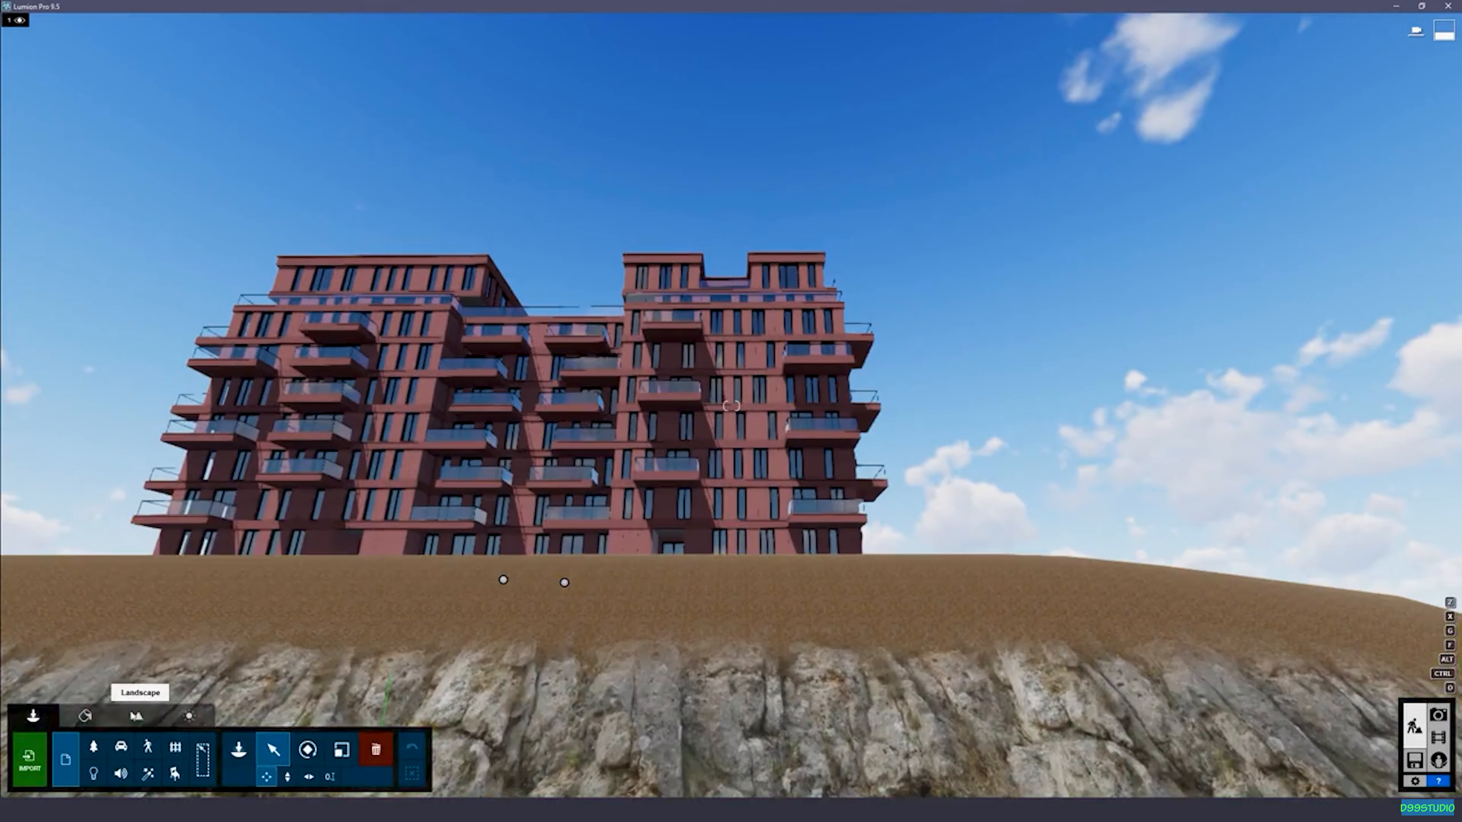
{"action": "left_click", "coordinate": [86, 716]}
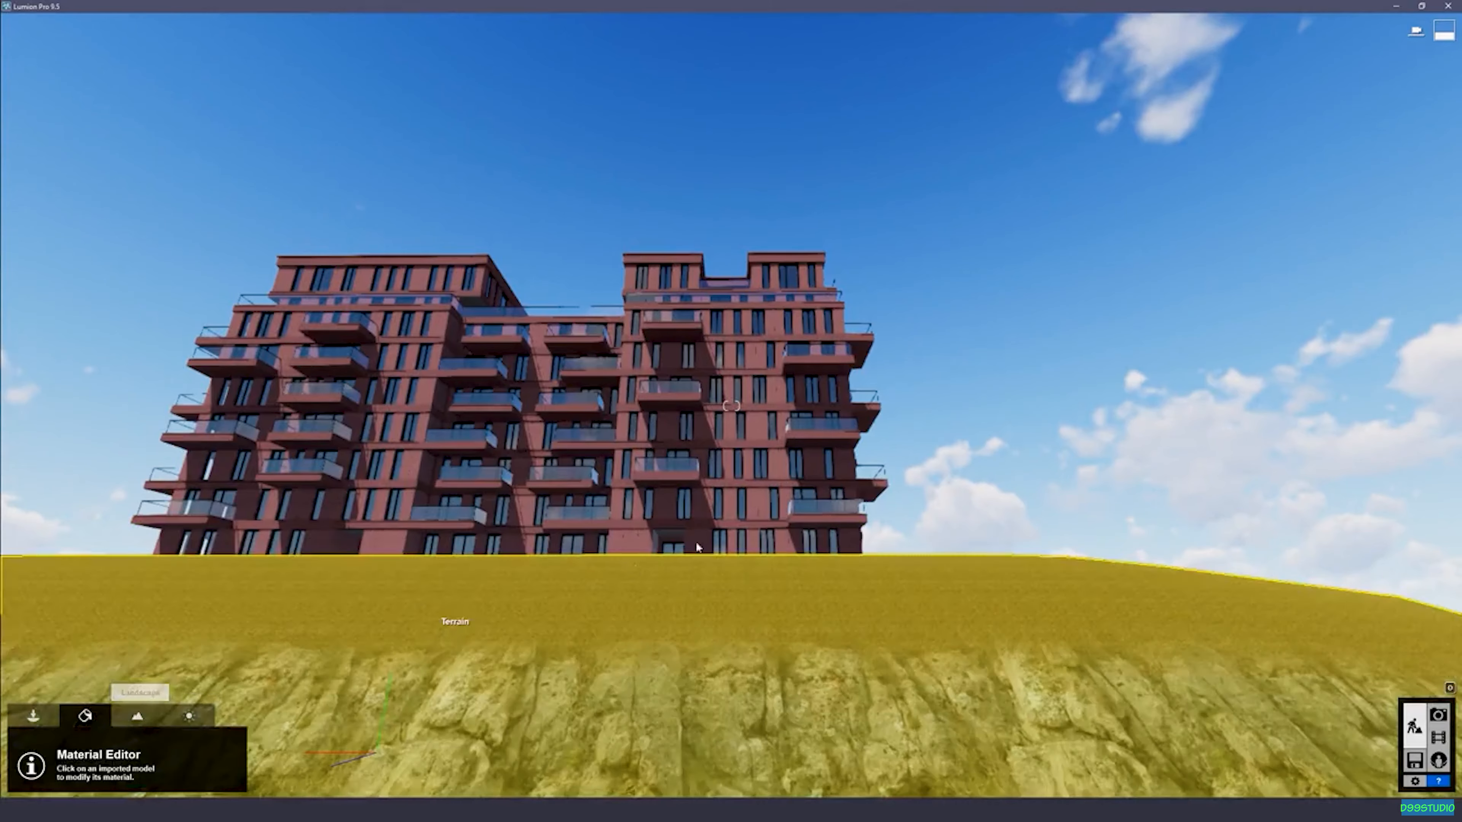
{"action": "key", "text": "w"}
{"action": "key", "text": "w"}
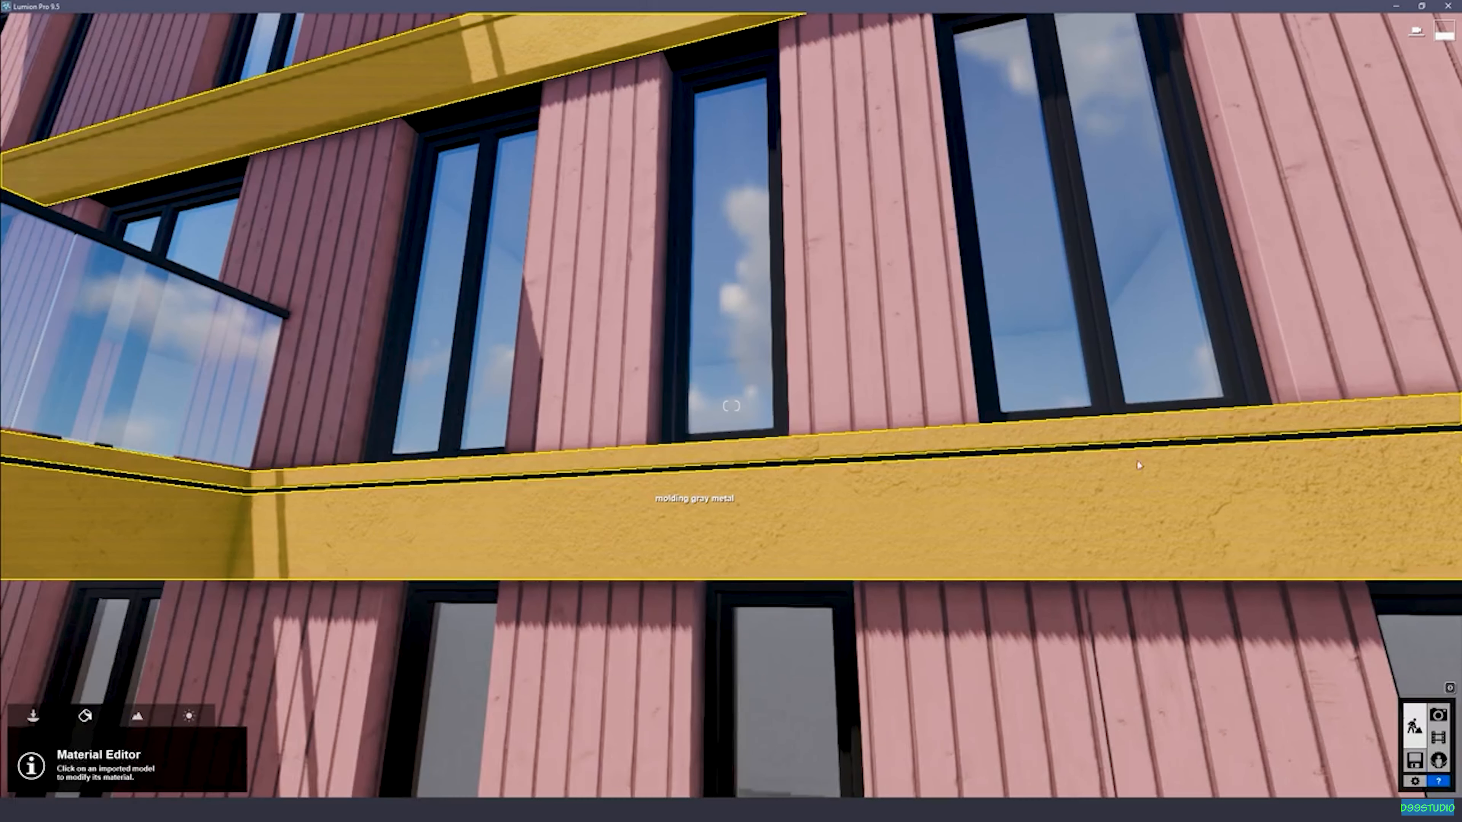
{"action": "left_click", "coordinate": [645, 494]}
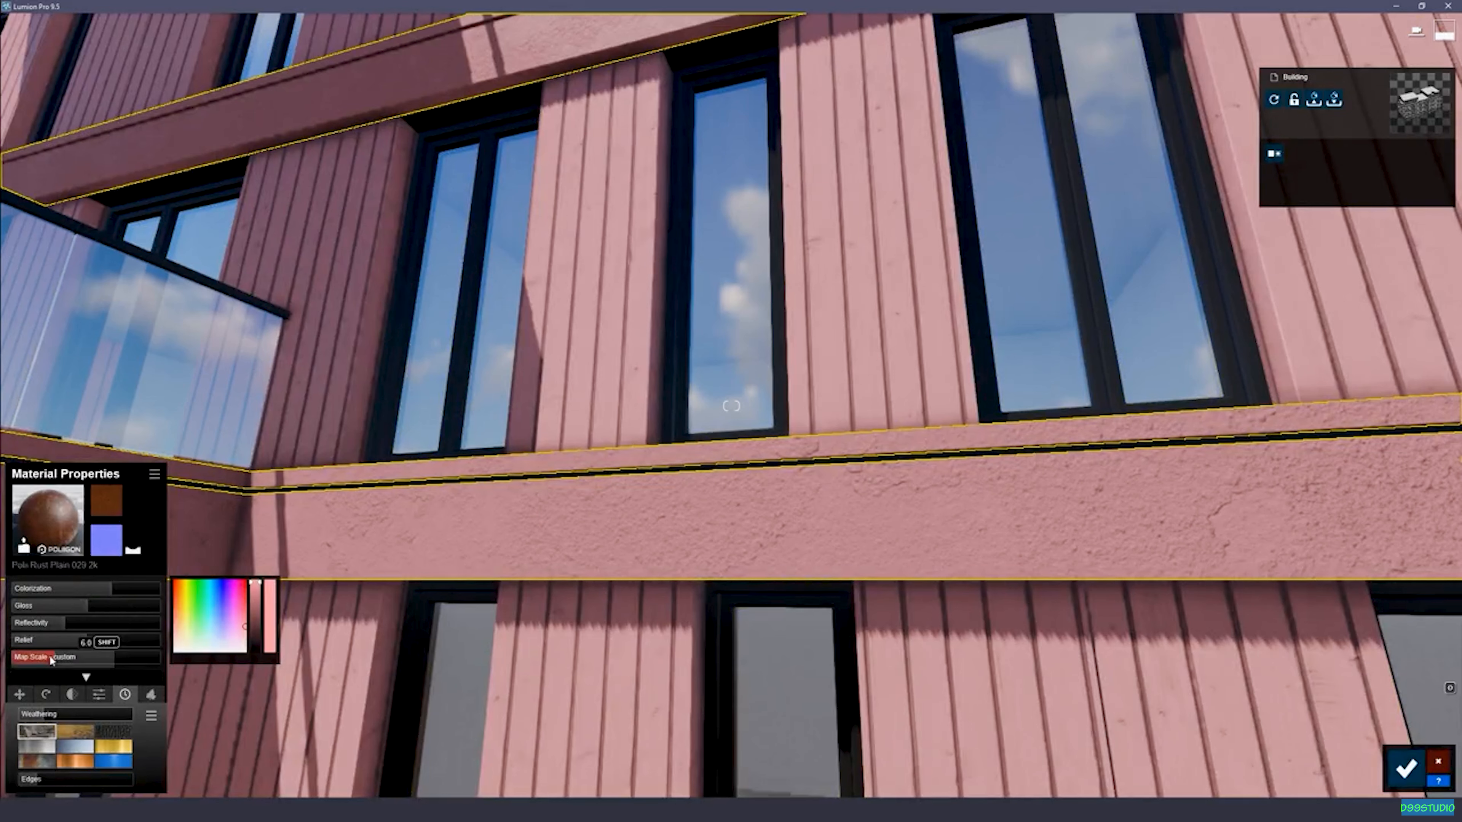
{"action": "left_click_drag", "start_coordinate": [47, 659], "coordinate": [53, 660]}
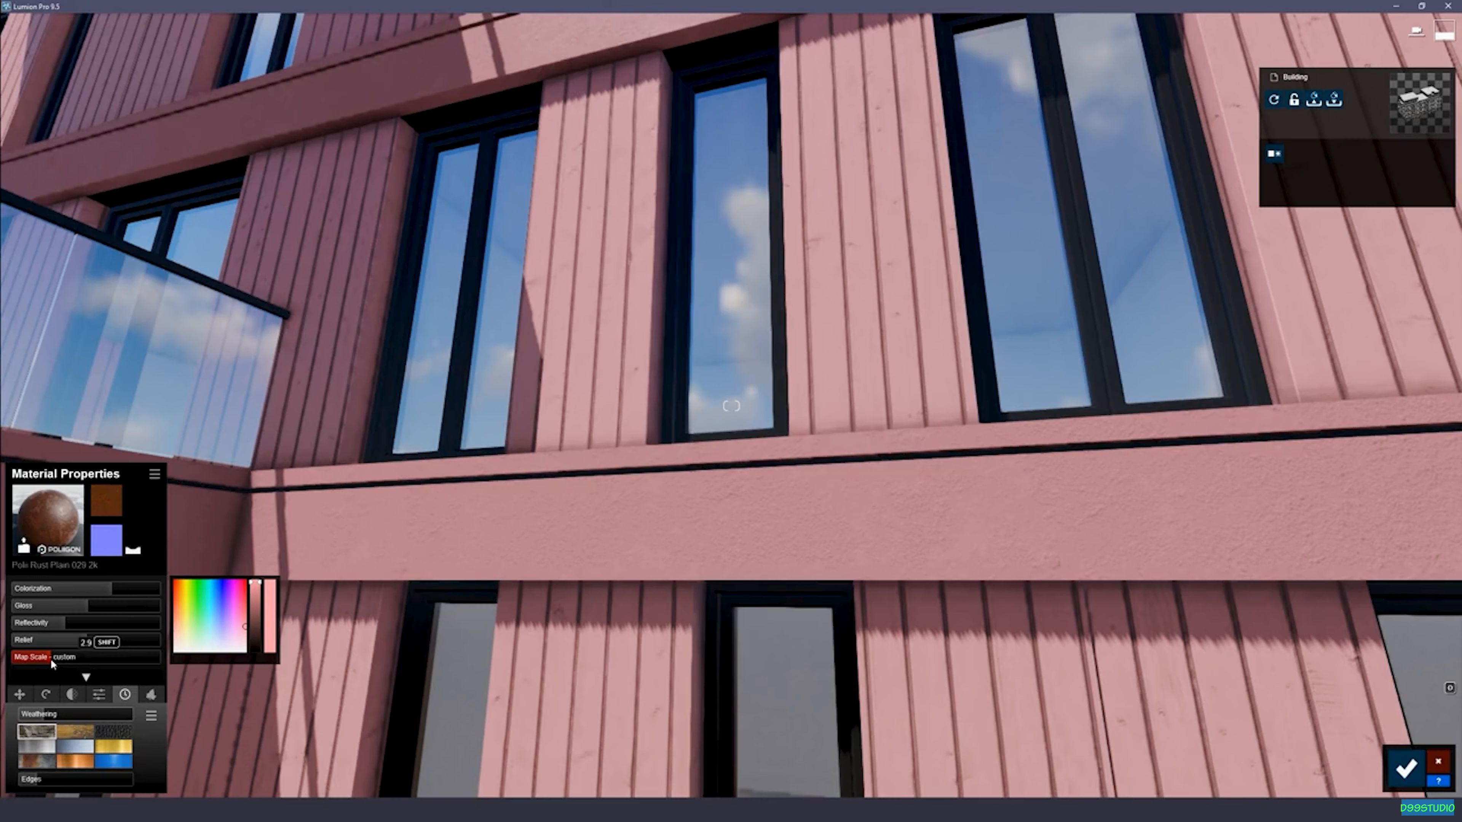
Step: Adjust the molding material's weathering amount and raise its colorization slightly
{"action": "left_click", "coordinate": [85, 714]}
{"action": "left_click_drag", "start_coordinate": [85, 714], "coordinate": [69, 714]}
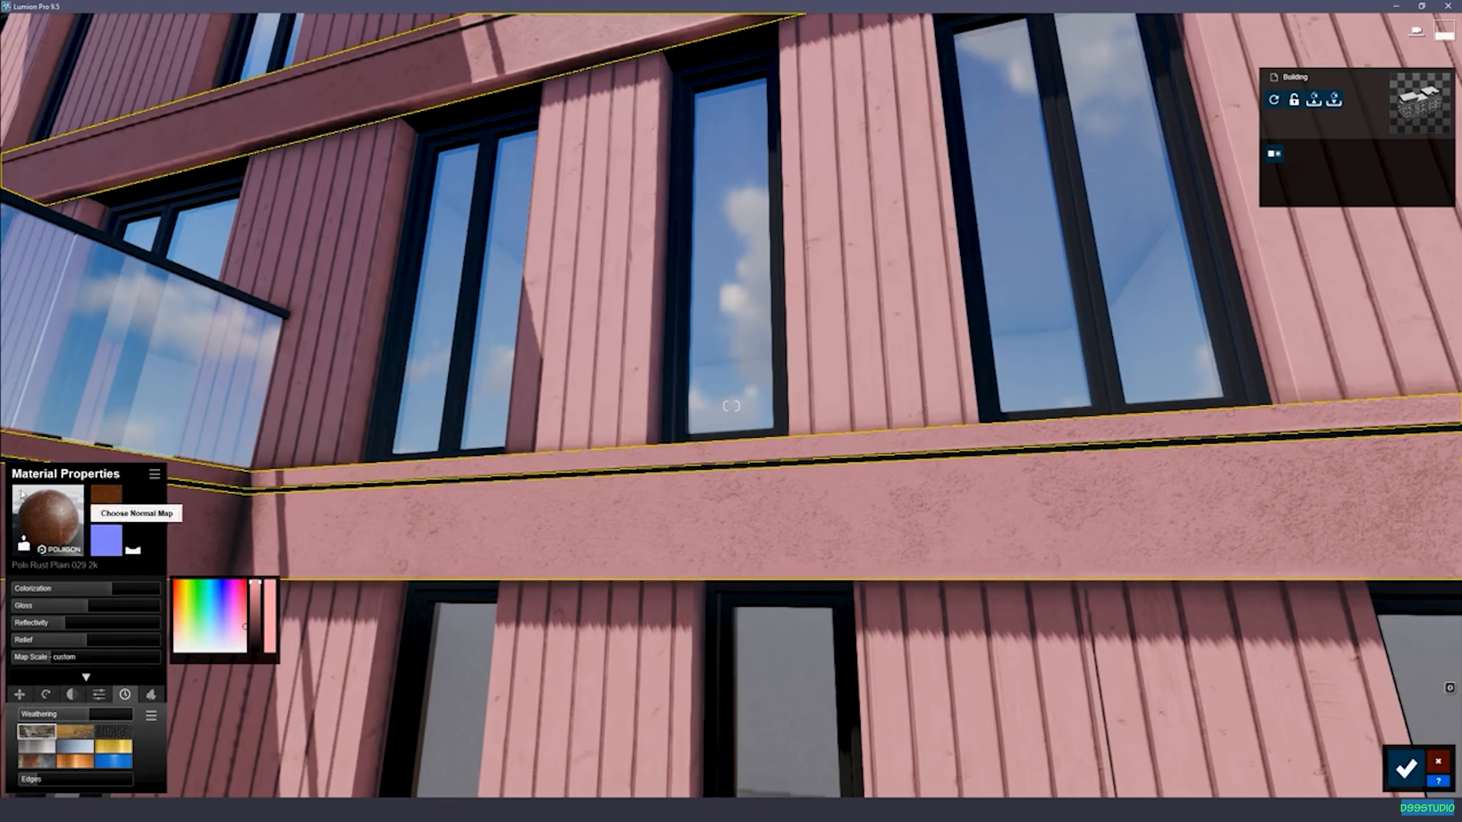
{"action": "left_click", "coordinate": [119, 588]}
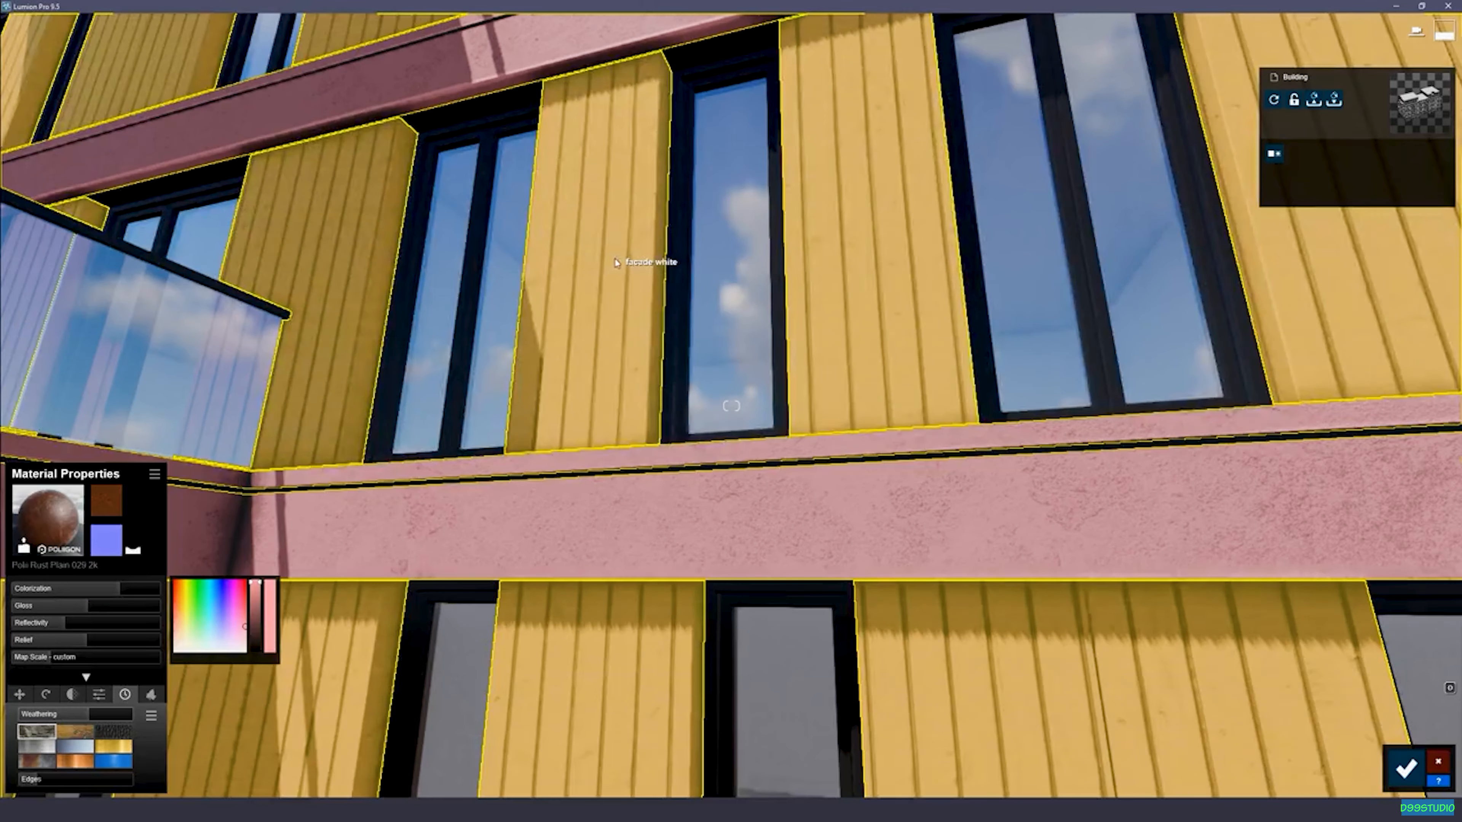
Step: Set the facade white cladding material's reflectivity to 0.2, lower its gloss, check it up close, and save the changes
{"action": "left_click", "coordinate": [620, 260]}
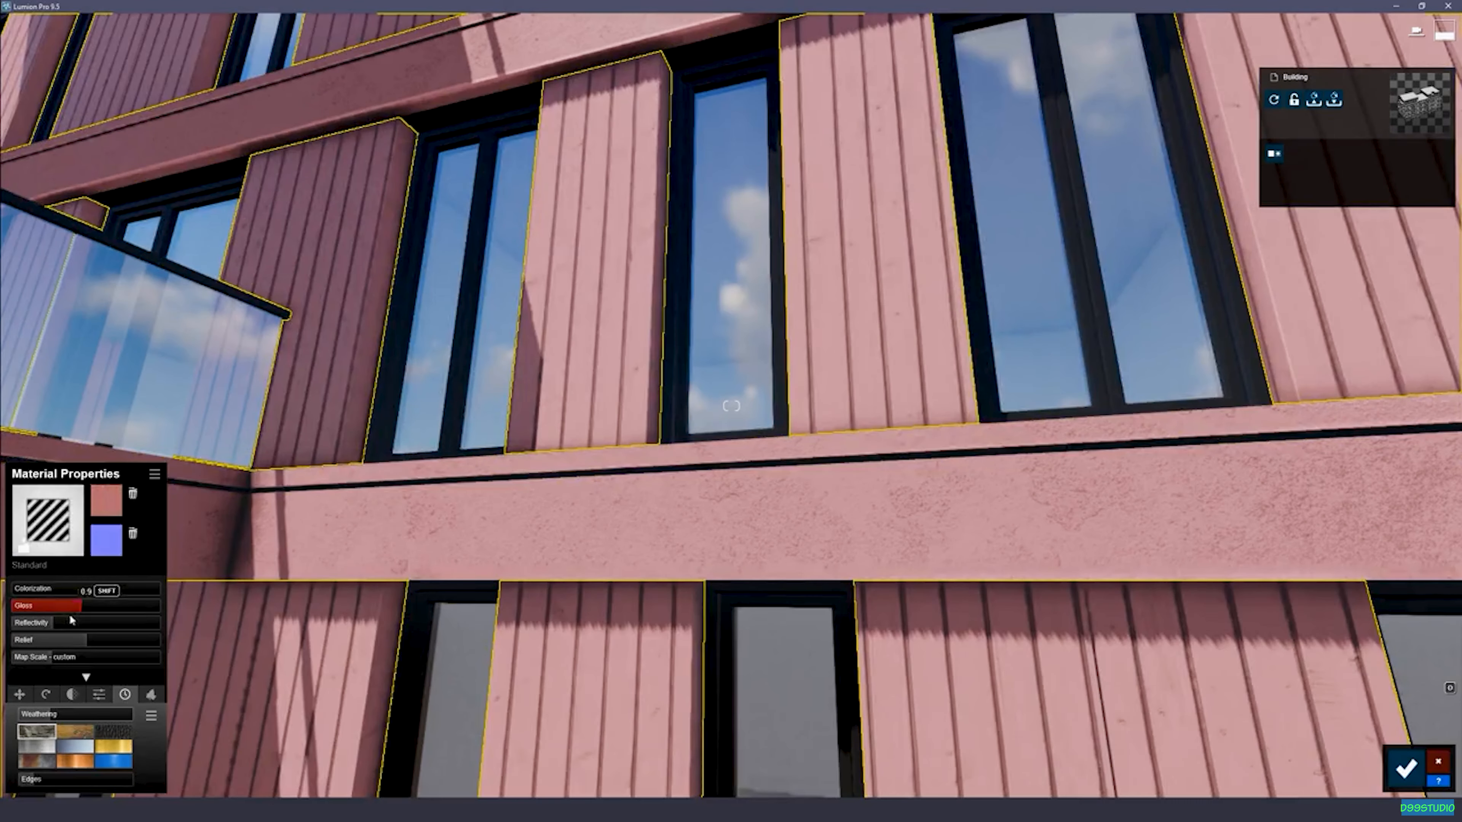
{"action": "key", "text": "s"}
{"action": "right_click_drag", "start_coordinate": [499, 388], "coordinate": [479, 355]}
{"action": "key", "text": "a"}
{"action": "key", "text": "a"}
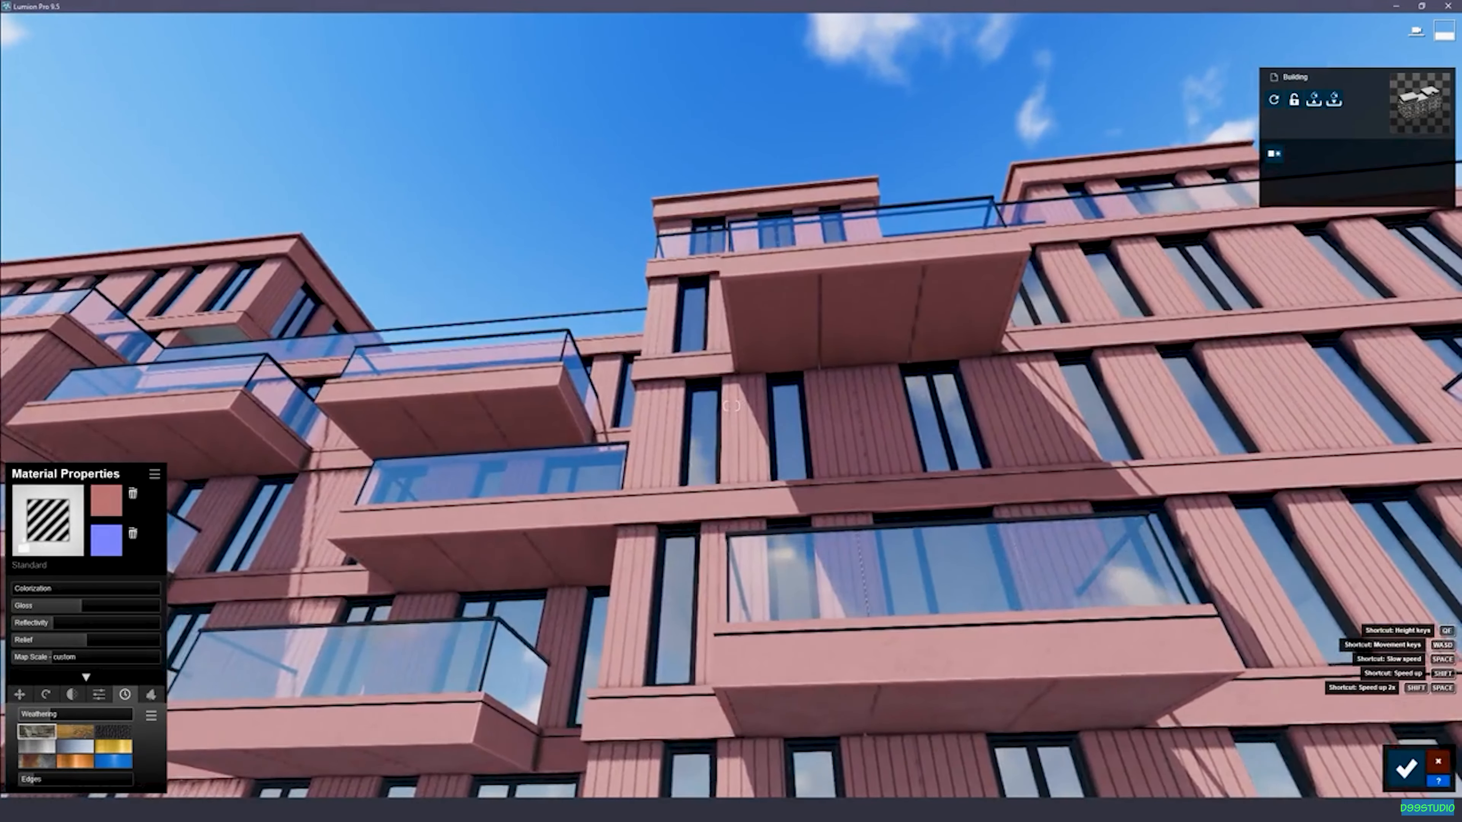
{"action": "key", "text": "e"}
{"action": "key", "text": "q"}
{"action": "key", "text": "w"}
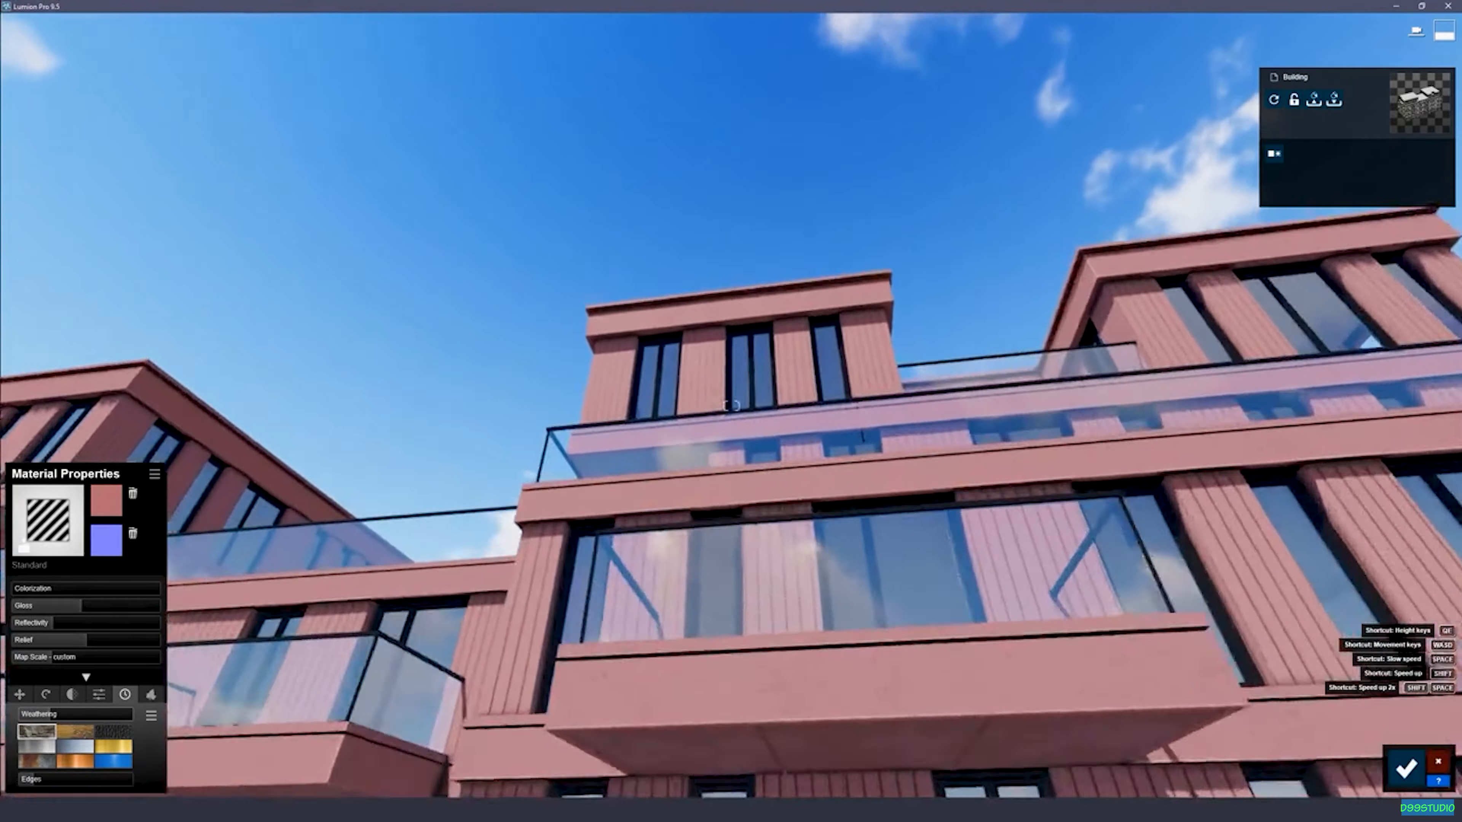
{"action": "key", "text": "w"}
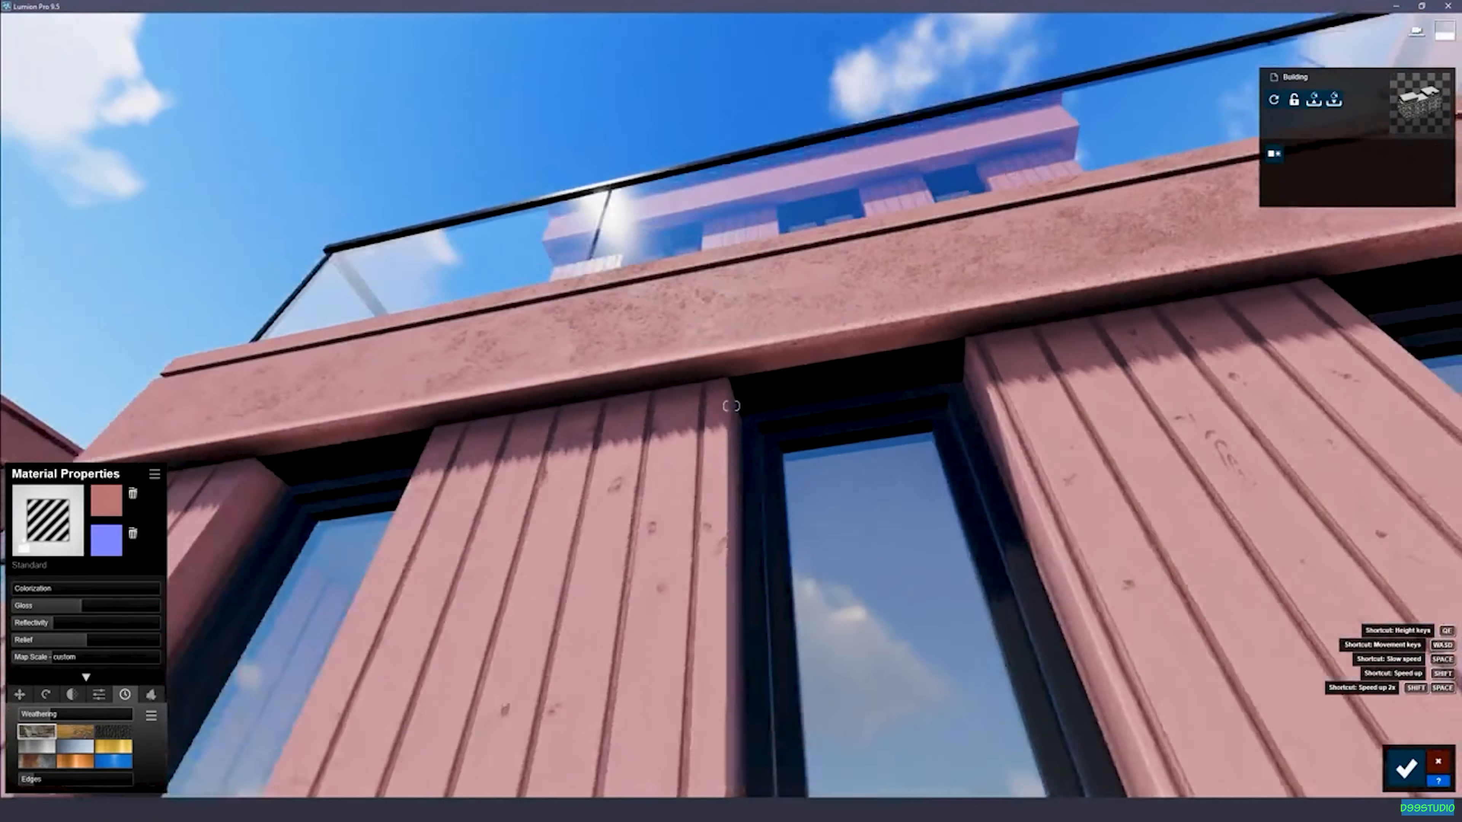
{"action": "key", "text": "s"}
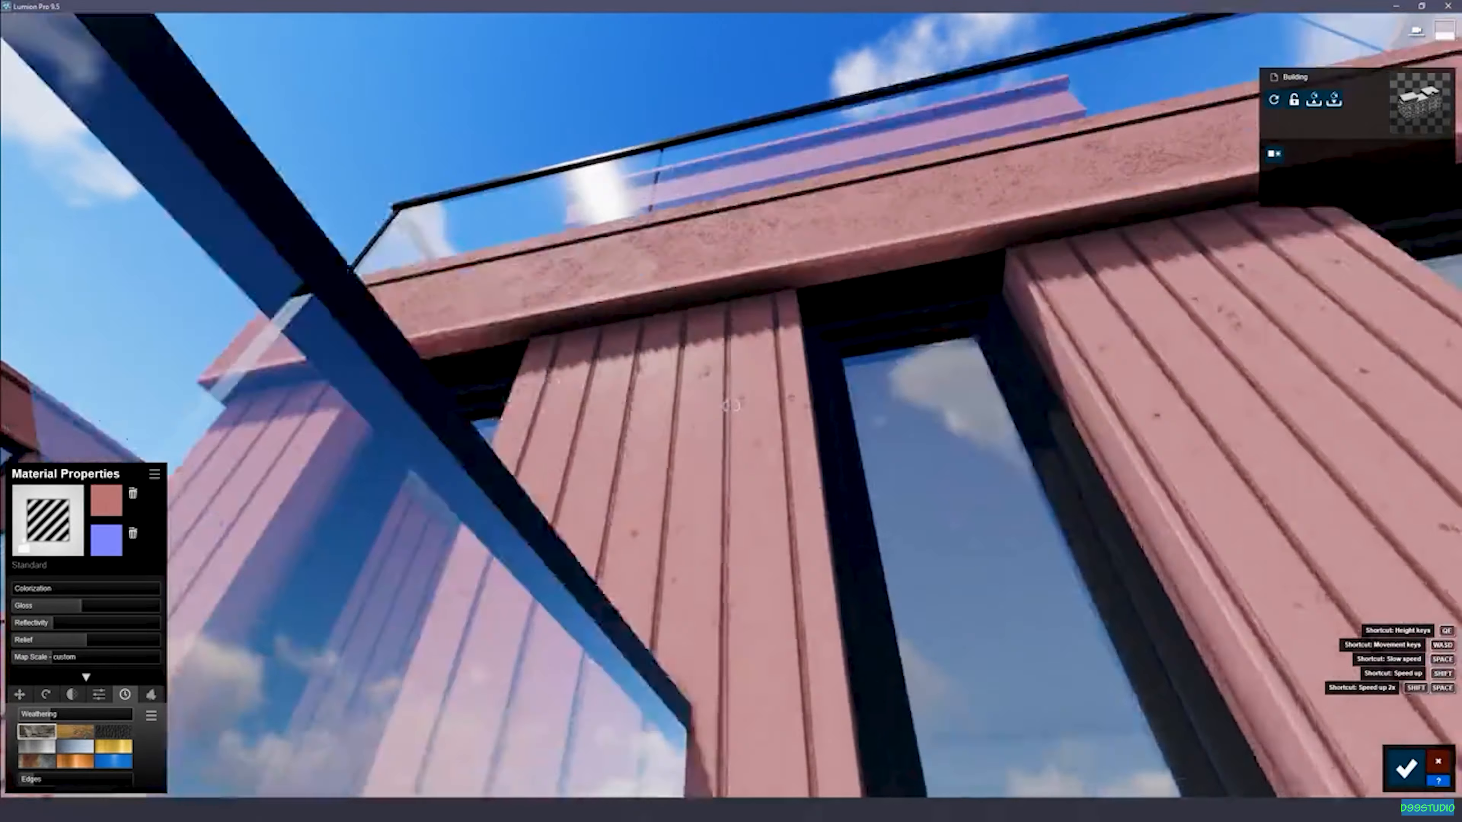
{"action": "key", "text": "s"}
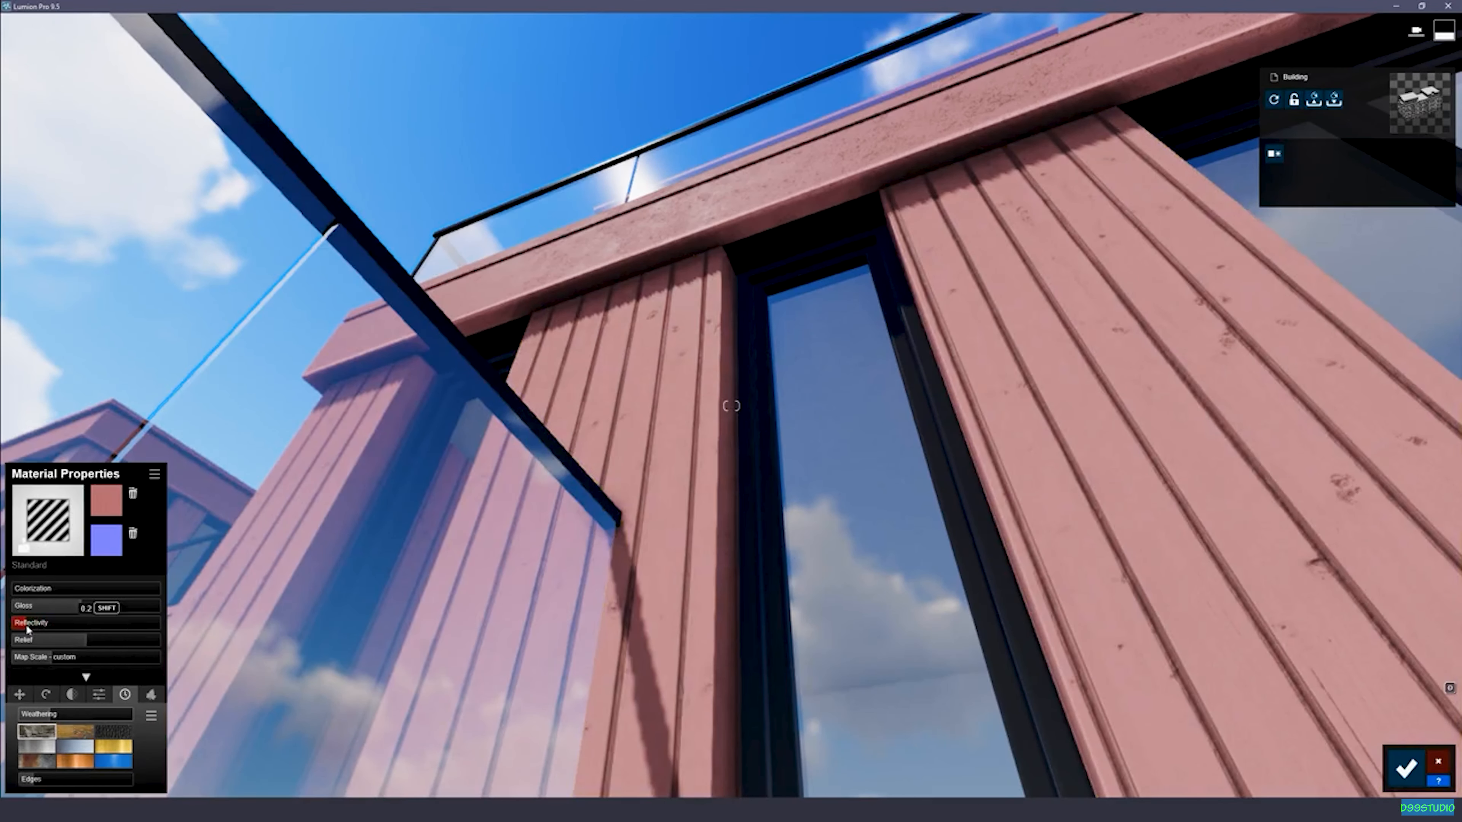
{"action": "left_click_drag", "start_coordinate": [80, 608], "coordinate": [66, 608]}
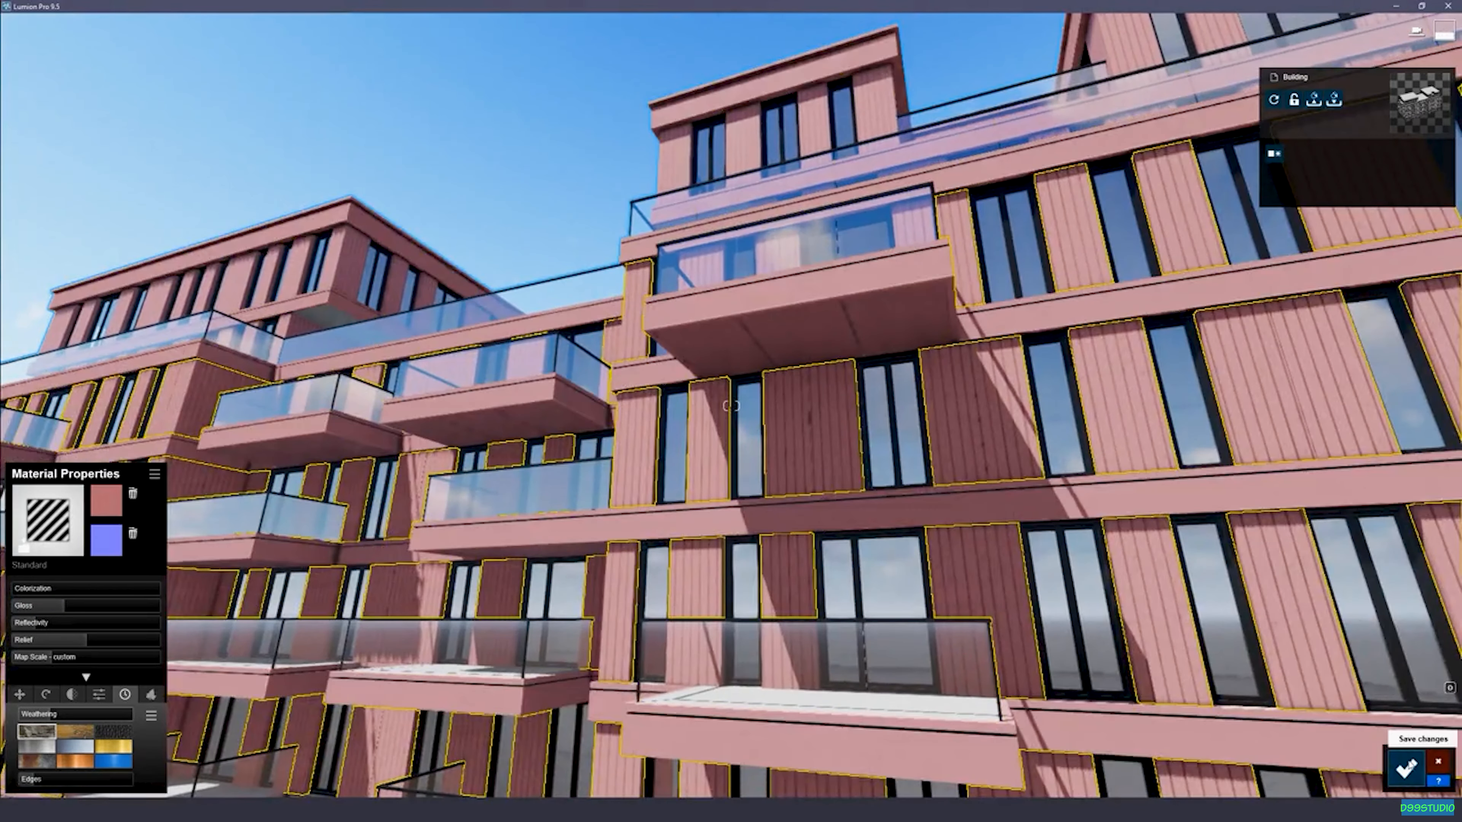
{"action": "left_click", "coordinate": [1396, 759]}
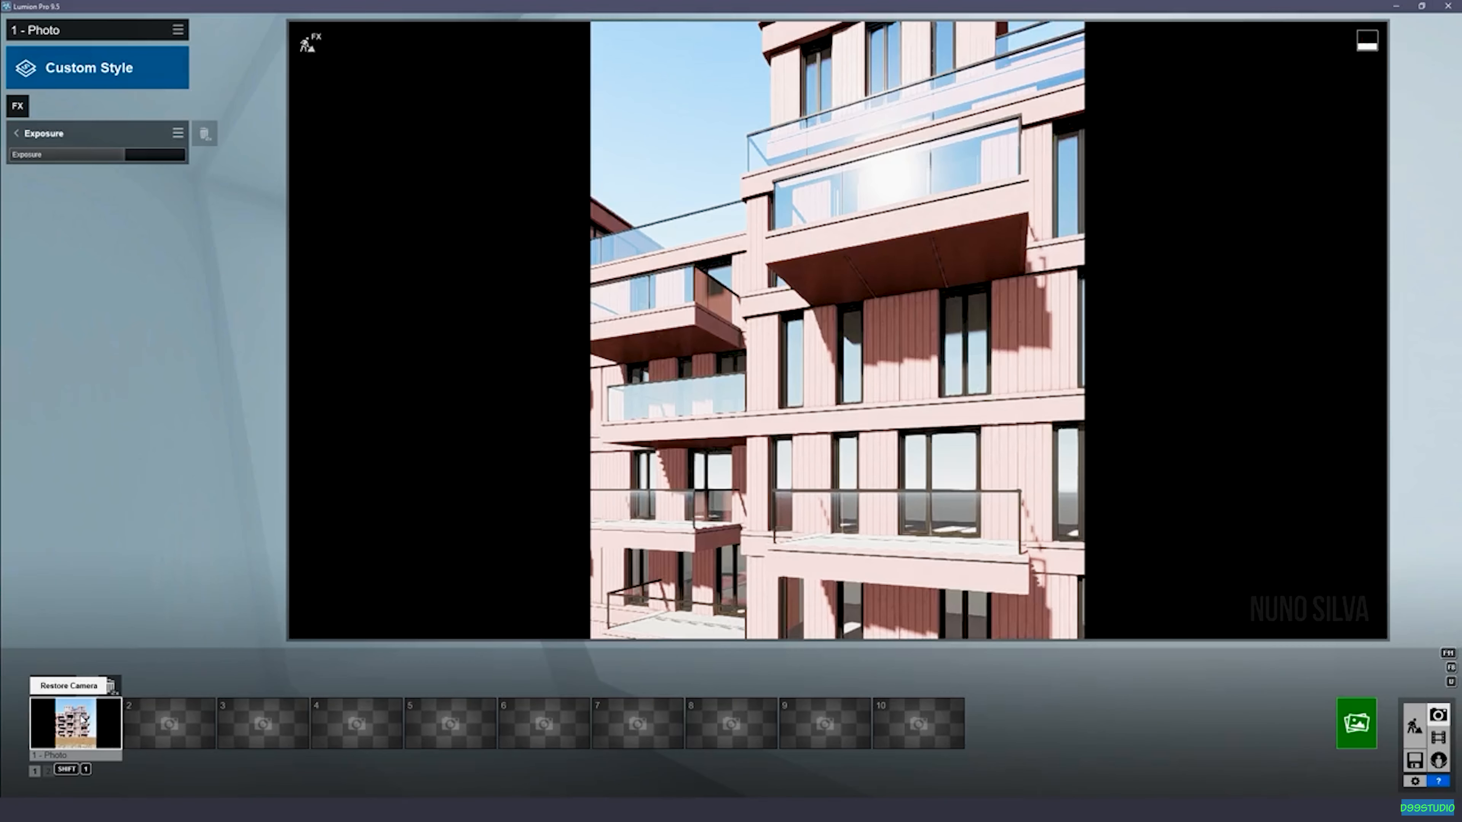
Step: Render the first photo's saved camera view at Desktop resolution, 1920x1080, with the file name 06
{"action": "left_click", "coordinate": [84, 719]}
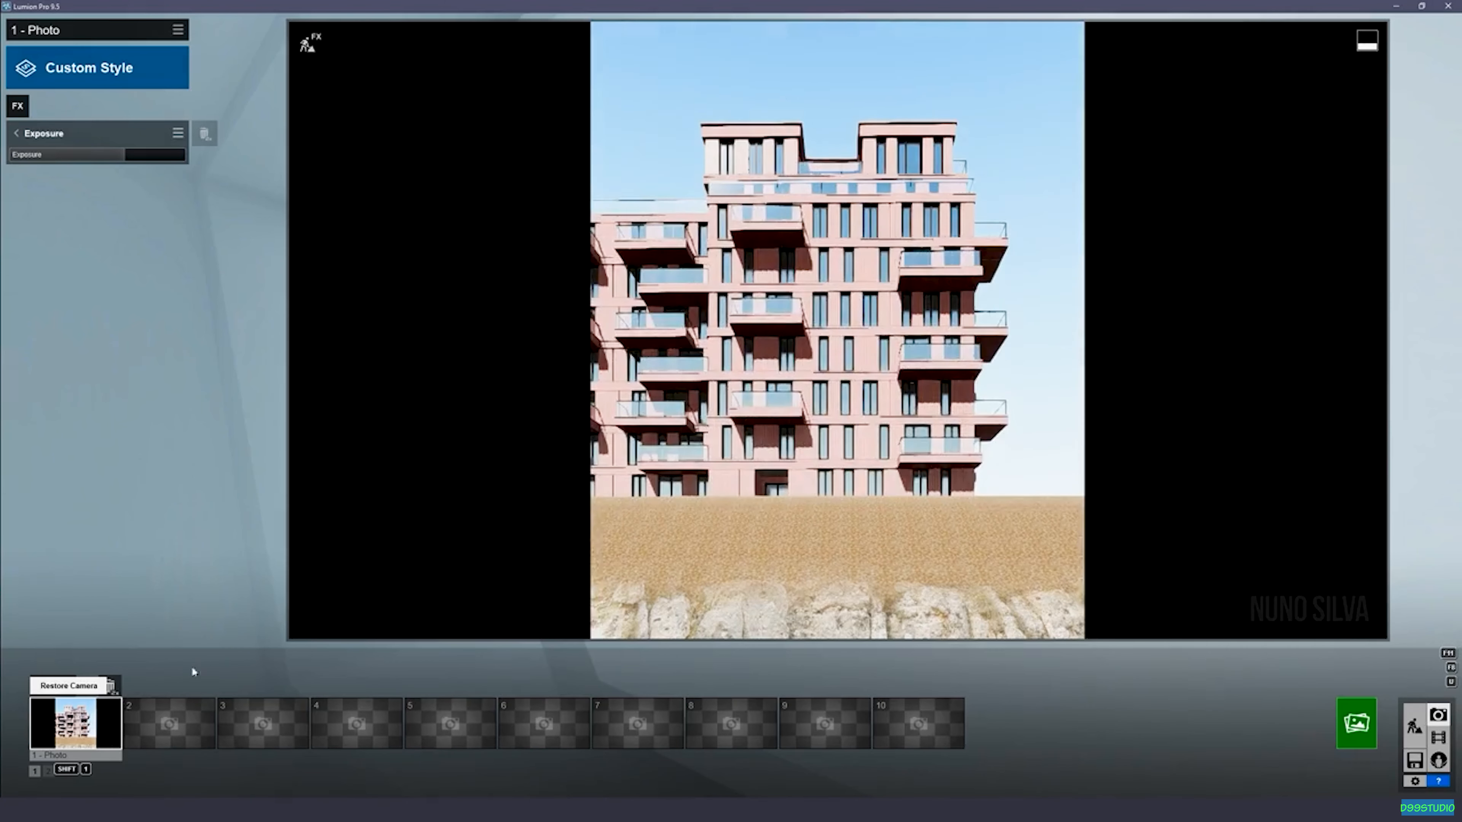
{"action": "left_click", "coordinate": [19, 134]}
{"action": "left_click", "coordinate": [98, 184]}
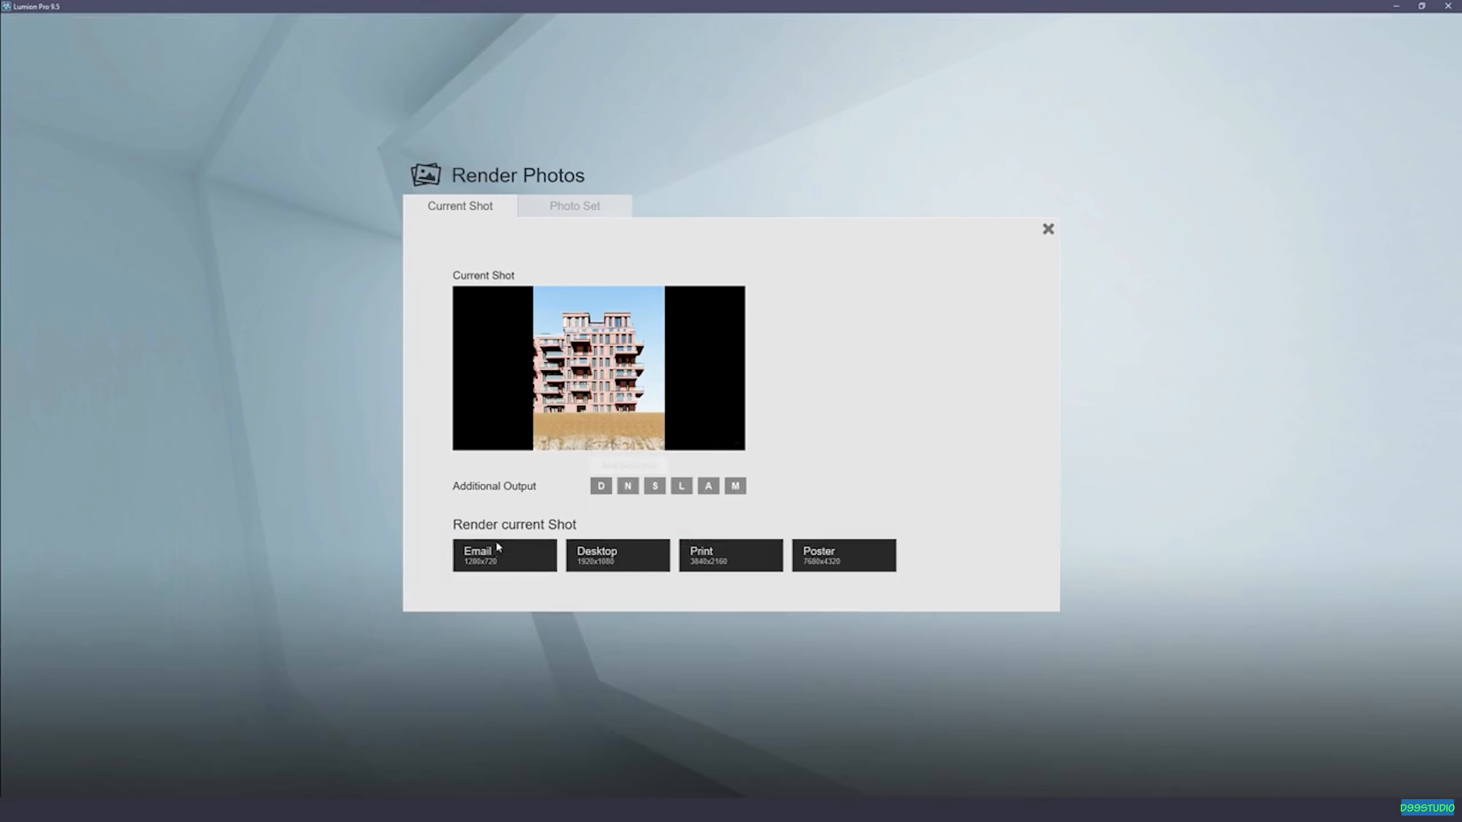
{"action": "left_click", "coordinate": [569, 556]}
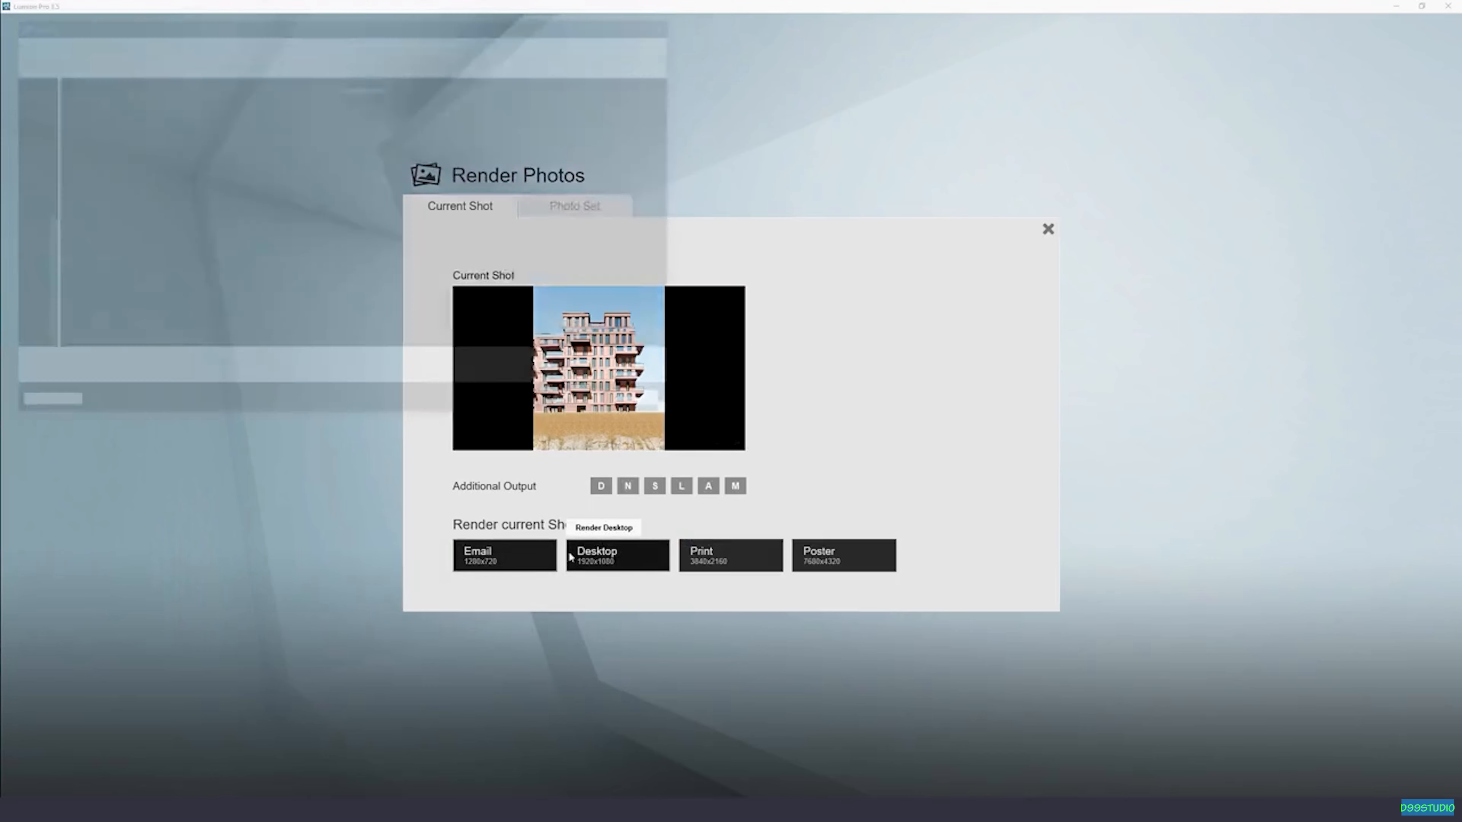
{"action": "type", "text": "06"}
{"action": "key", "text": "Return"}
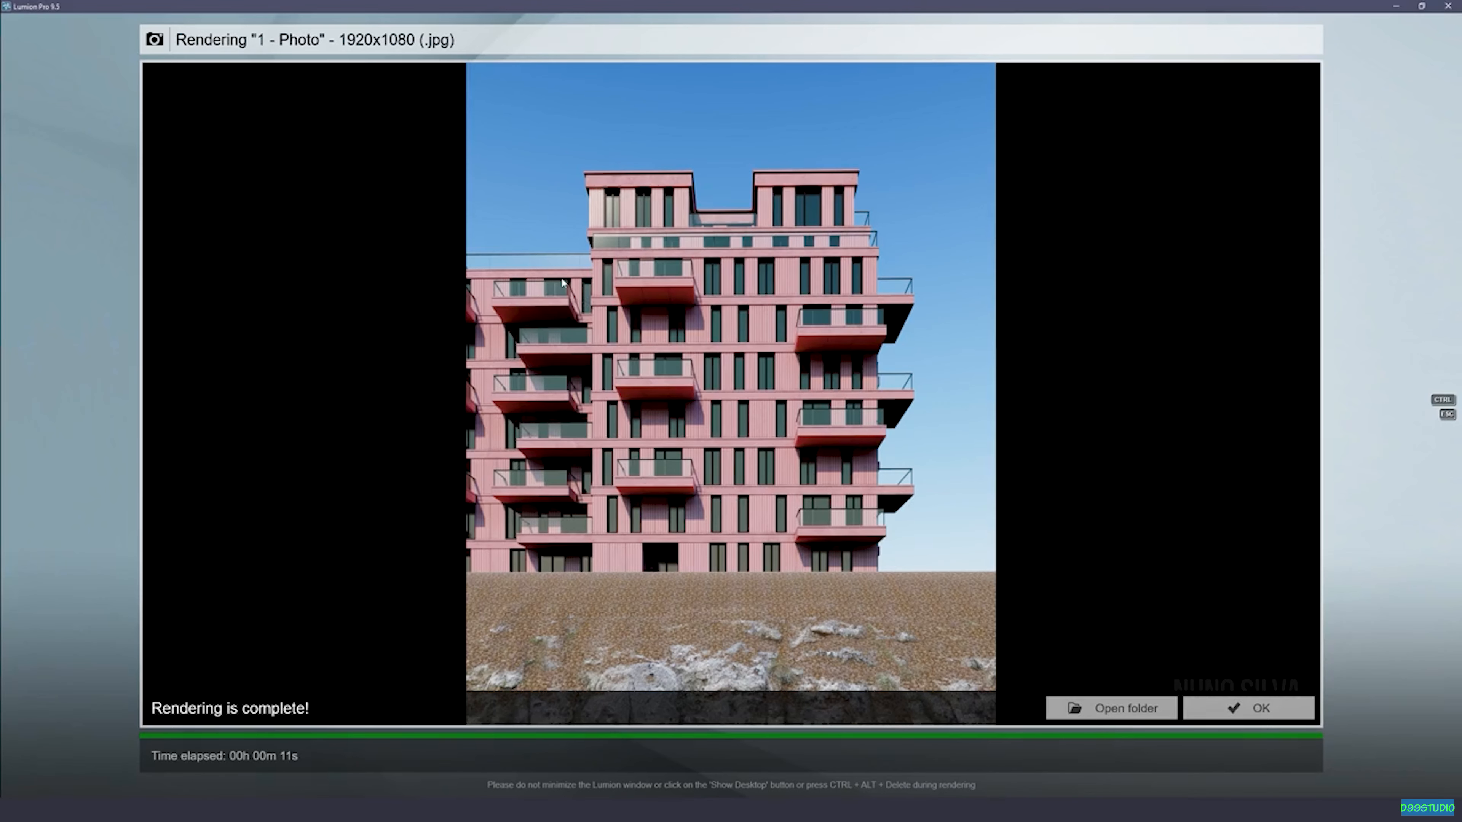
{"action": "left_click", "coordinate": [1227, 700]}
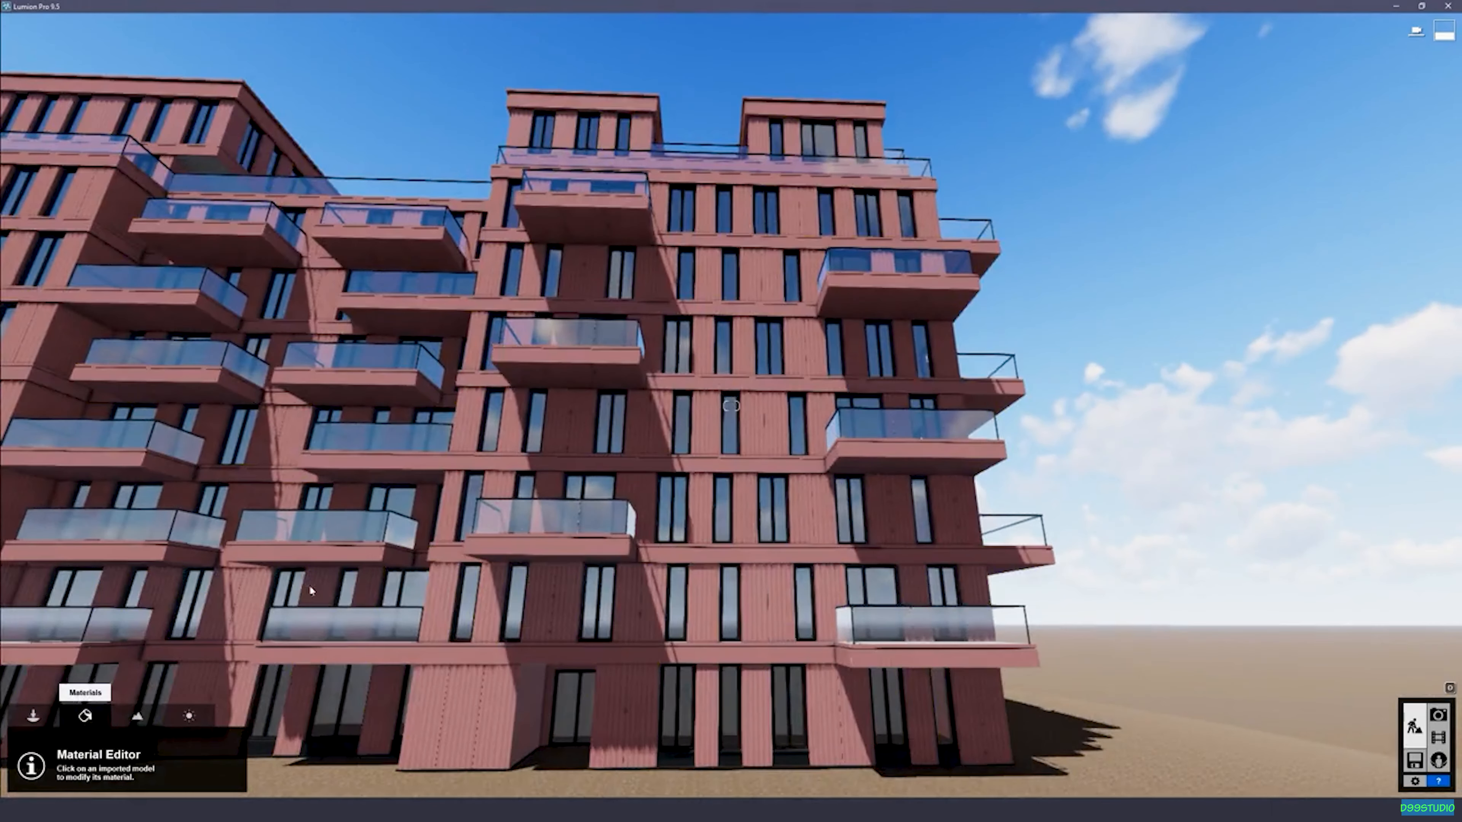
Step: Copy the adjusted facade cladding material and paste it onto the cladding of the building's lower floors
{"action": "left_click", "coordinate": [156, 458]}
{"action": "left_click", "coordinate": [154, 473]}
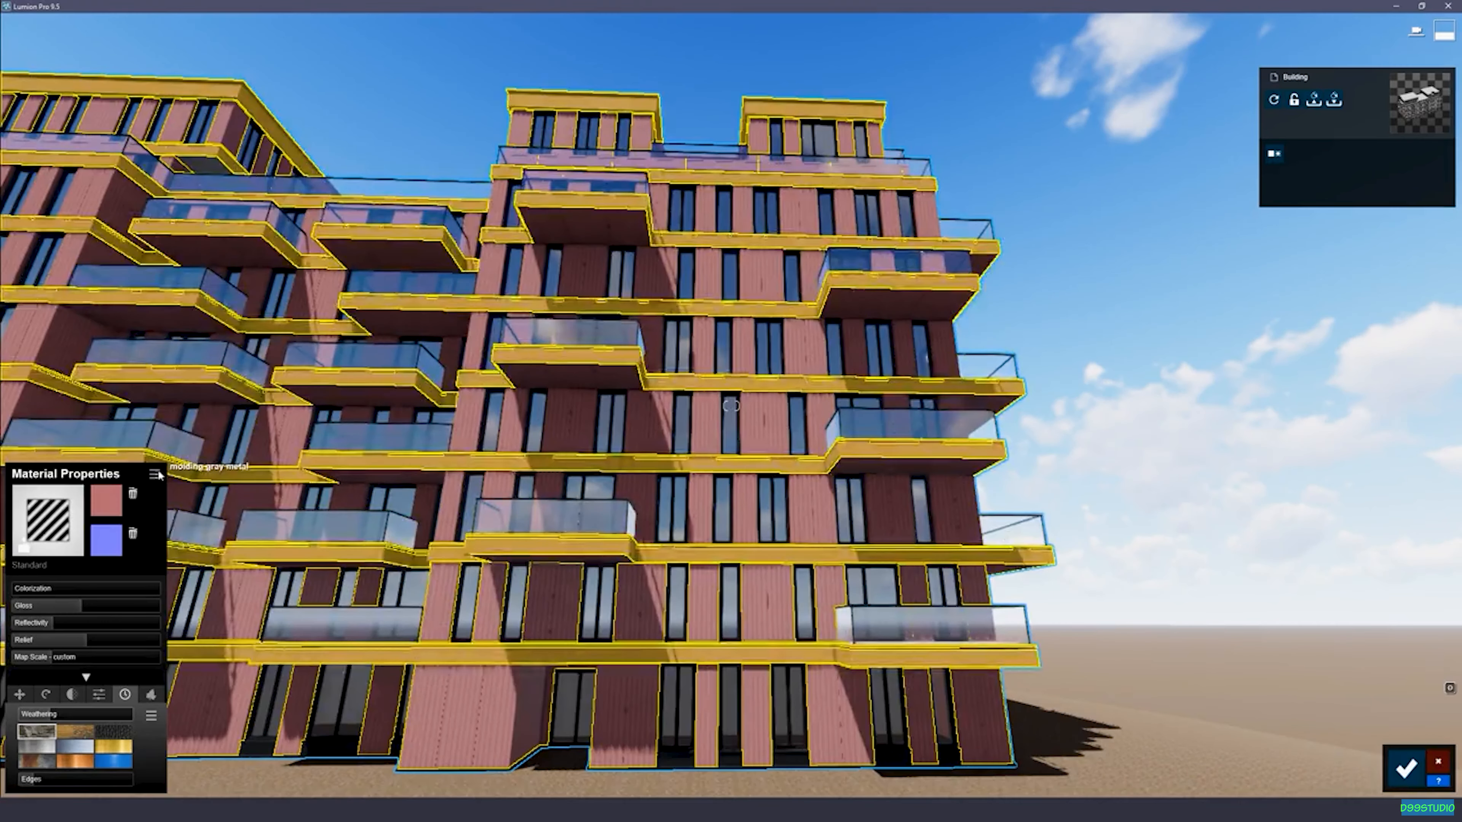
{"action": "left_click", "coordinate": [154, 473]}
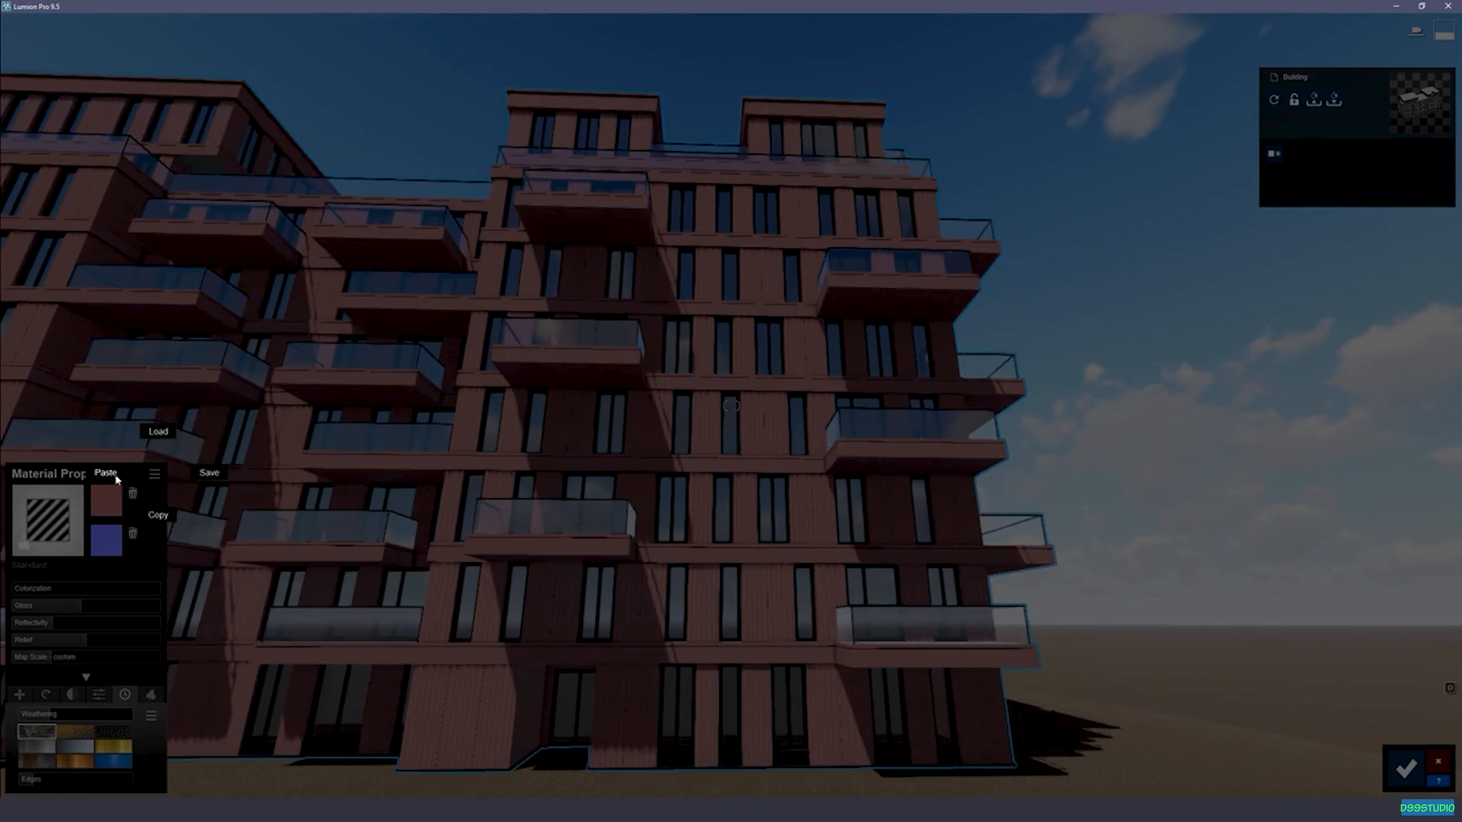
{"action": "left_click", "coordinate": [551, 497]}
{"action": "right_click_drag", "start_coordinate": [584, 610], "coordinate": [595, 518]}
{"action": "left_click", "coordinate": [595, 517]}
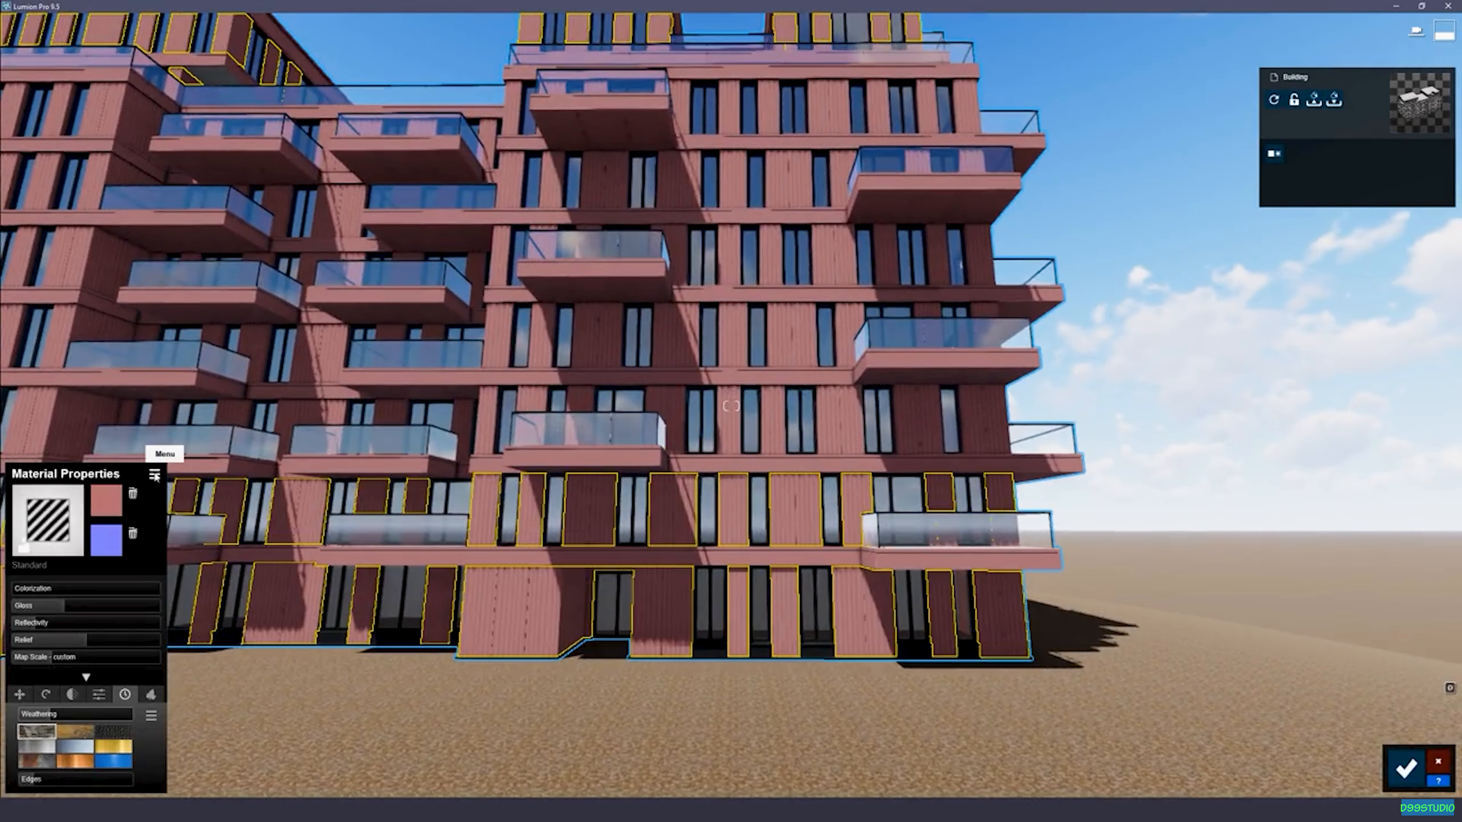
Step: Inspect the pasted cladding on the lower floors against the molding material, from a distance and up close
{"action": "left_click", "coordinate": [154, 474]}
{"action": "right_click_drag", "start_coordinate": [662, 491], "coordinate": [624, 508]}
{"action": "left_click", "coordinate": [624, 509]}
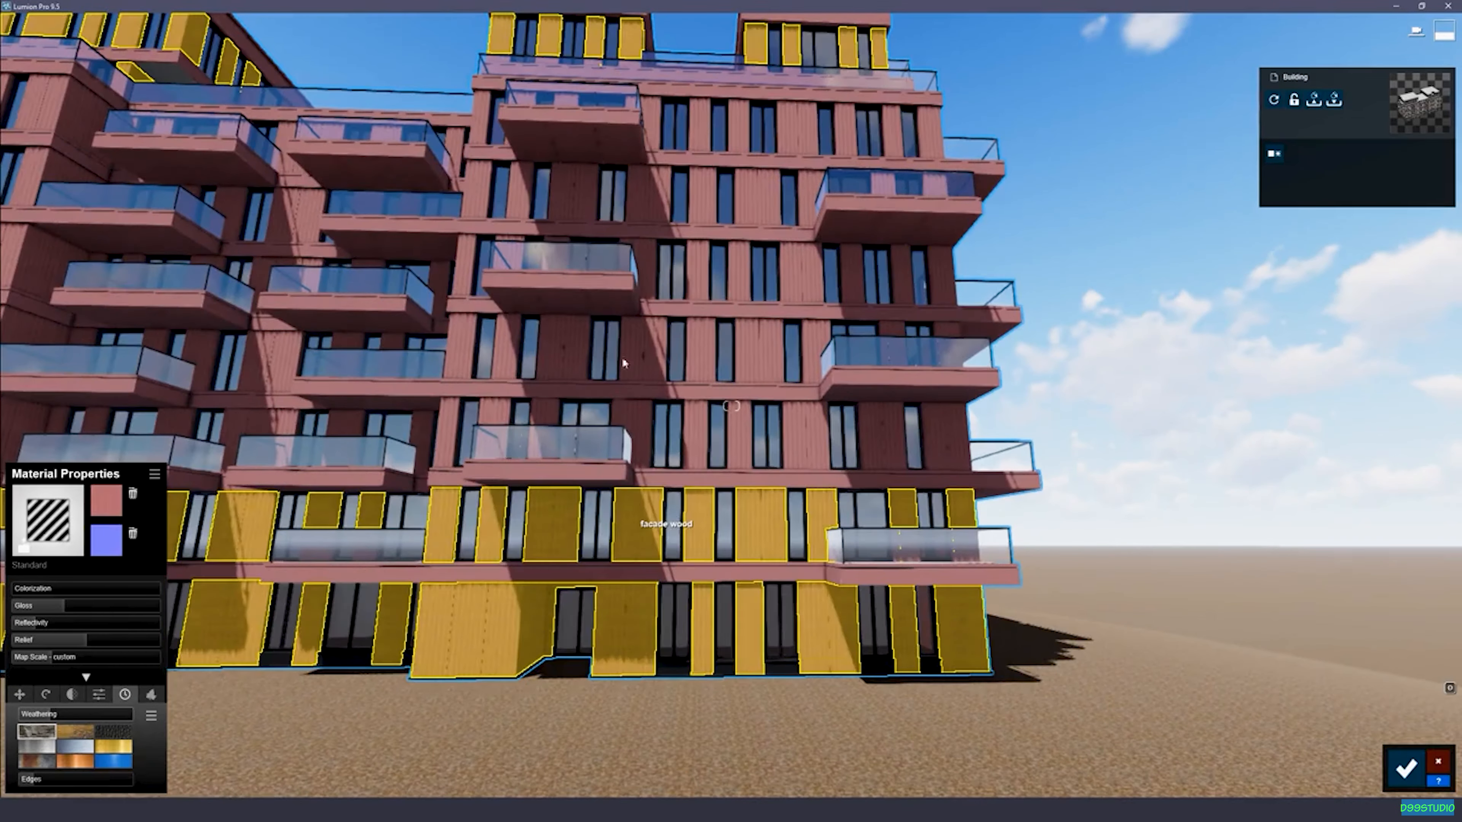
{"action": "key", "text": "s"}
{"action": "right_click_drag", "start_coordinate": [717, 389], "coordinate": [798, 506]}
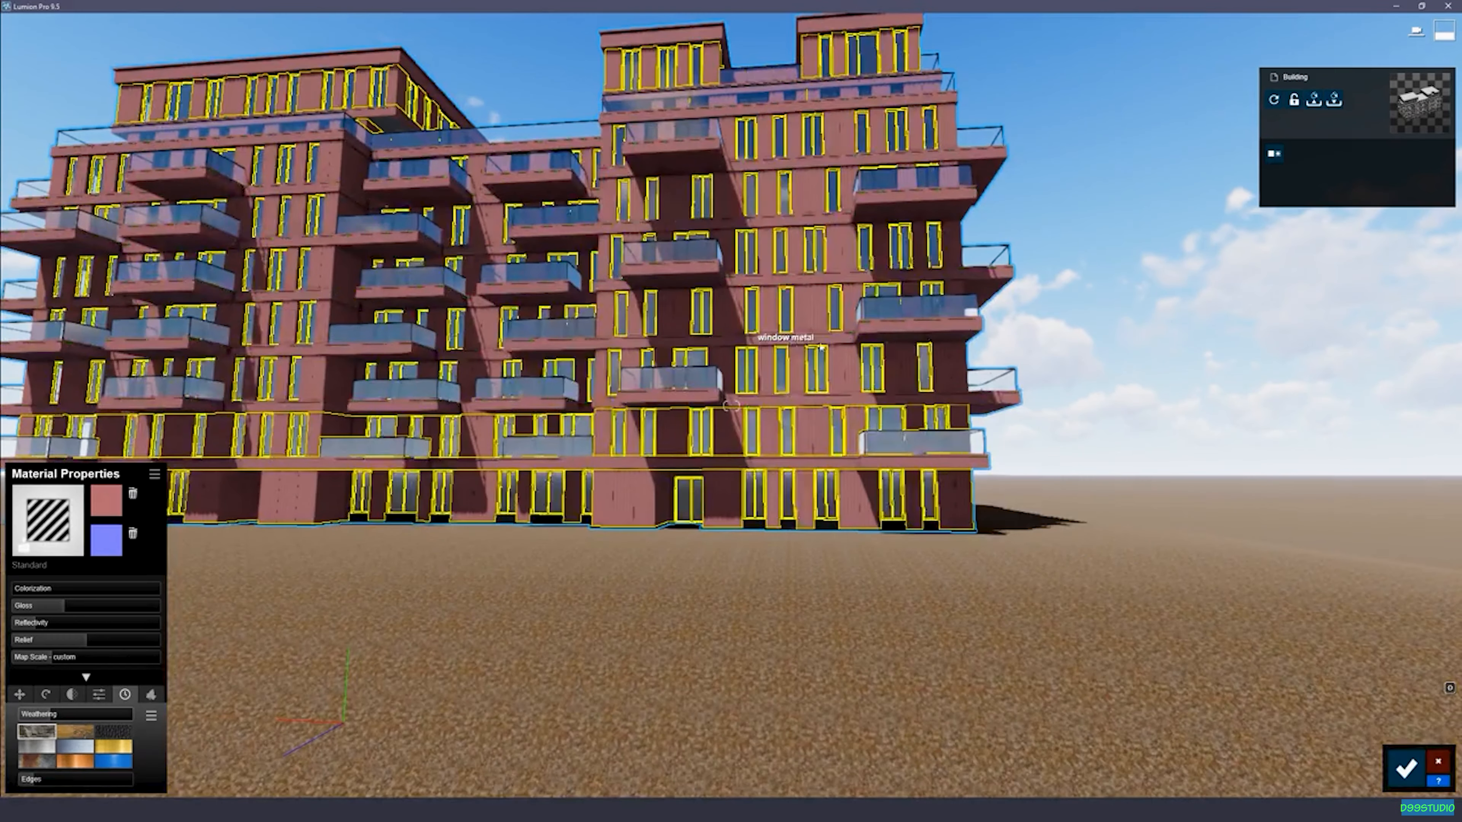
{"action": "right_click_drag", "start_coordinate": [837, 317], "coordinate": [823, 273]}
{"action": "key", "text": "w"}
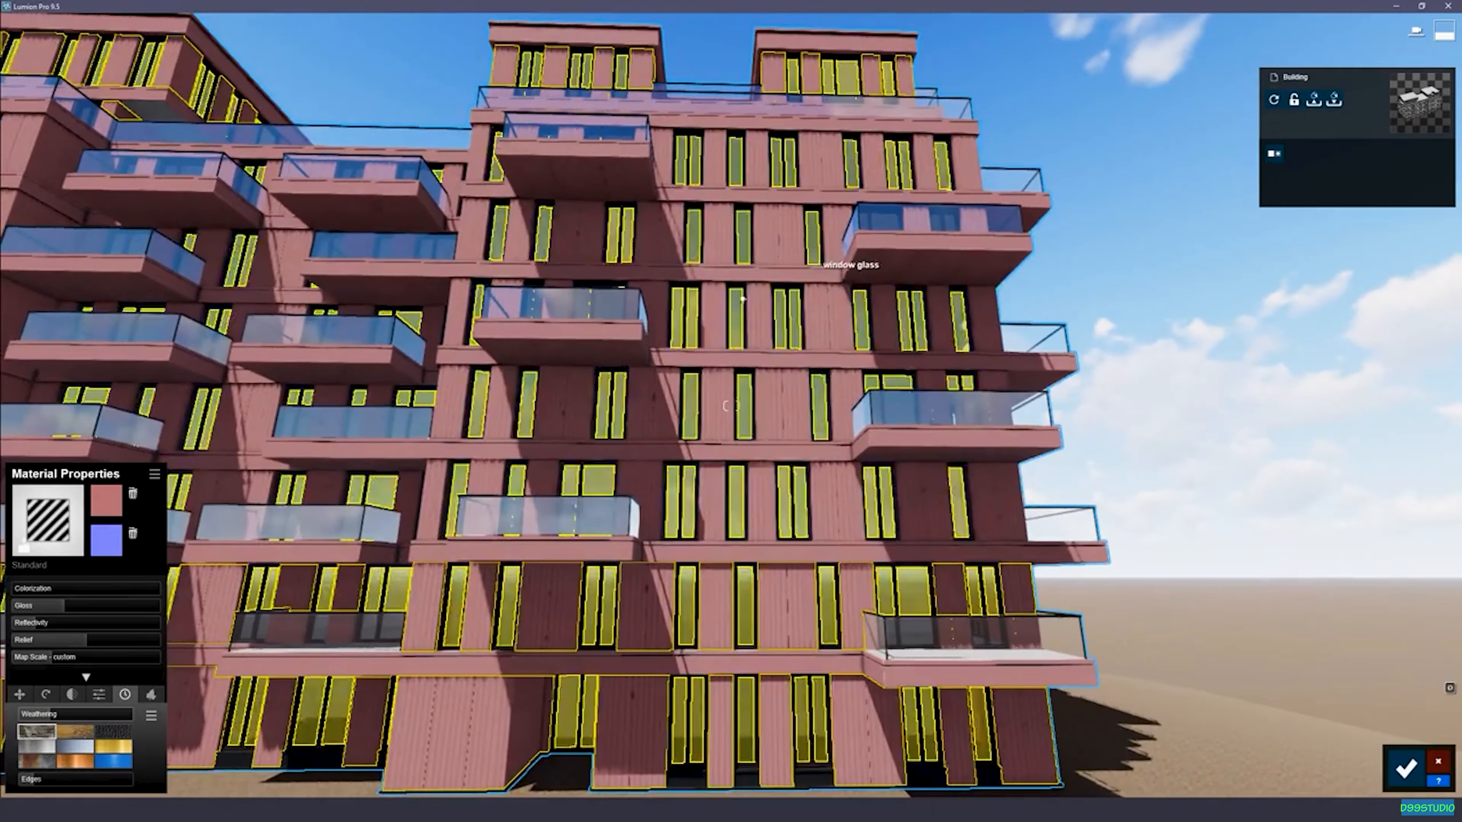
{"action": "left_click", "coordinate": [735, 358]}
{"action": "right_click_drag", "start_coordinate": [735, 358], "coordinate": [766, 429]}
{"action": "key", "text": "w"}
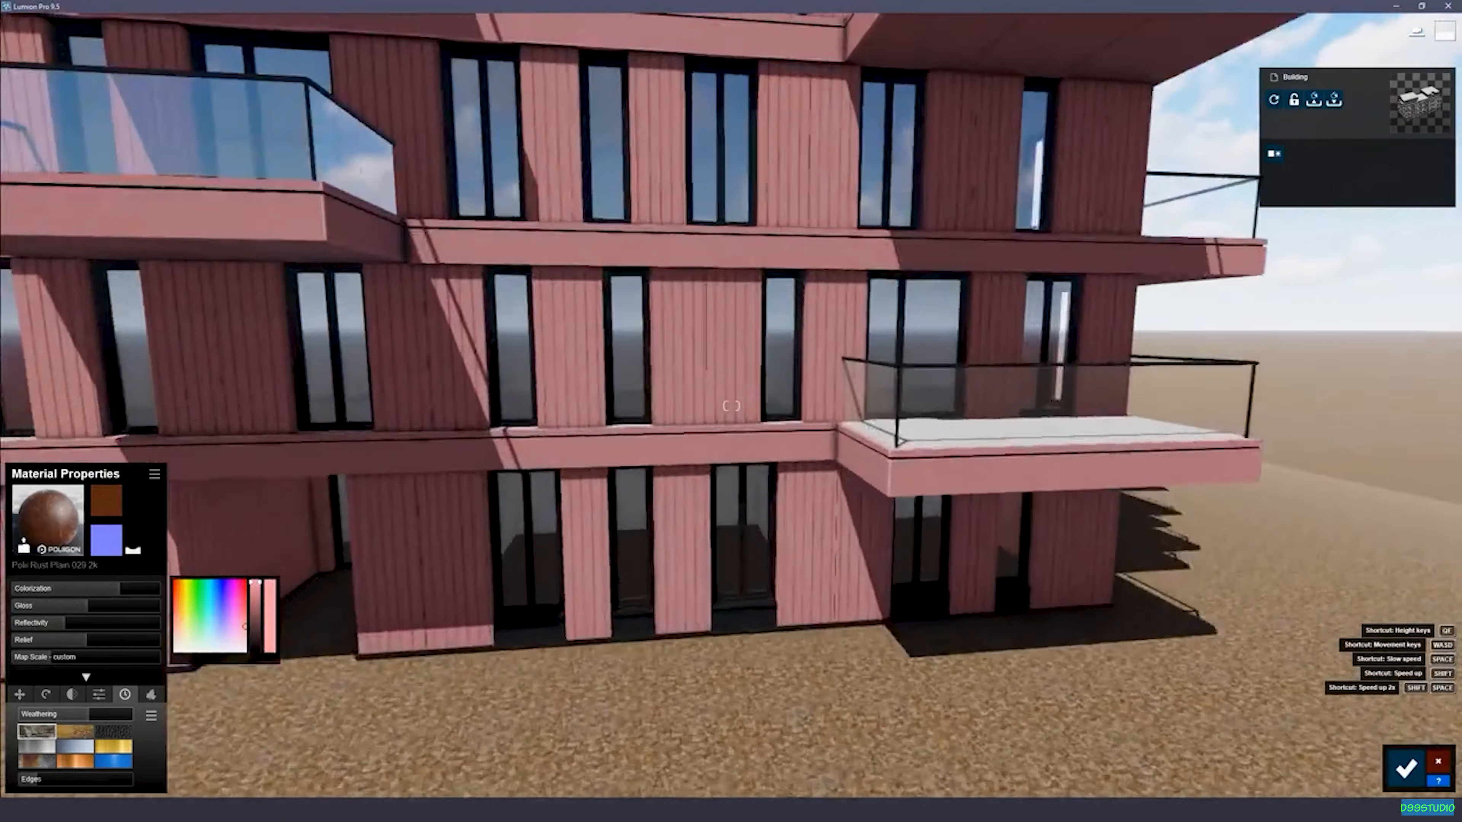
{"action": "right_click_drag", "start_coordinate": [880, 429], "coordinate": [861, 390]}
{"action": "key", "text": "w"}
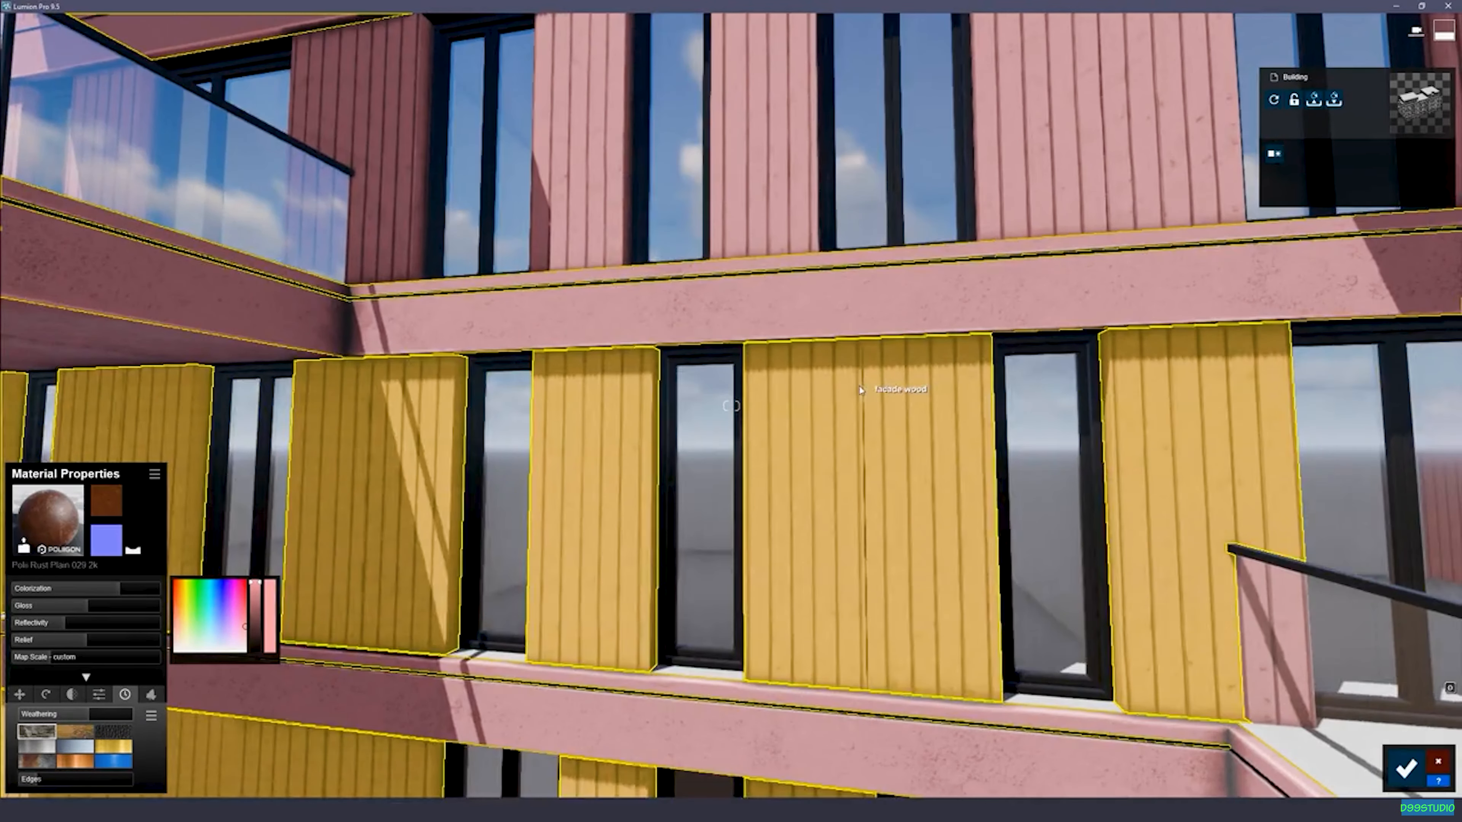
Step: Try a colorization of 0.6 on the lower floors' facade wood cladding and return it to 0.0
{"action": "left_click", "coordinate": [860, 390]}
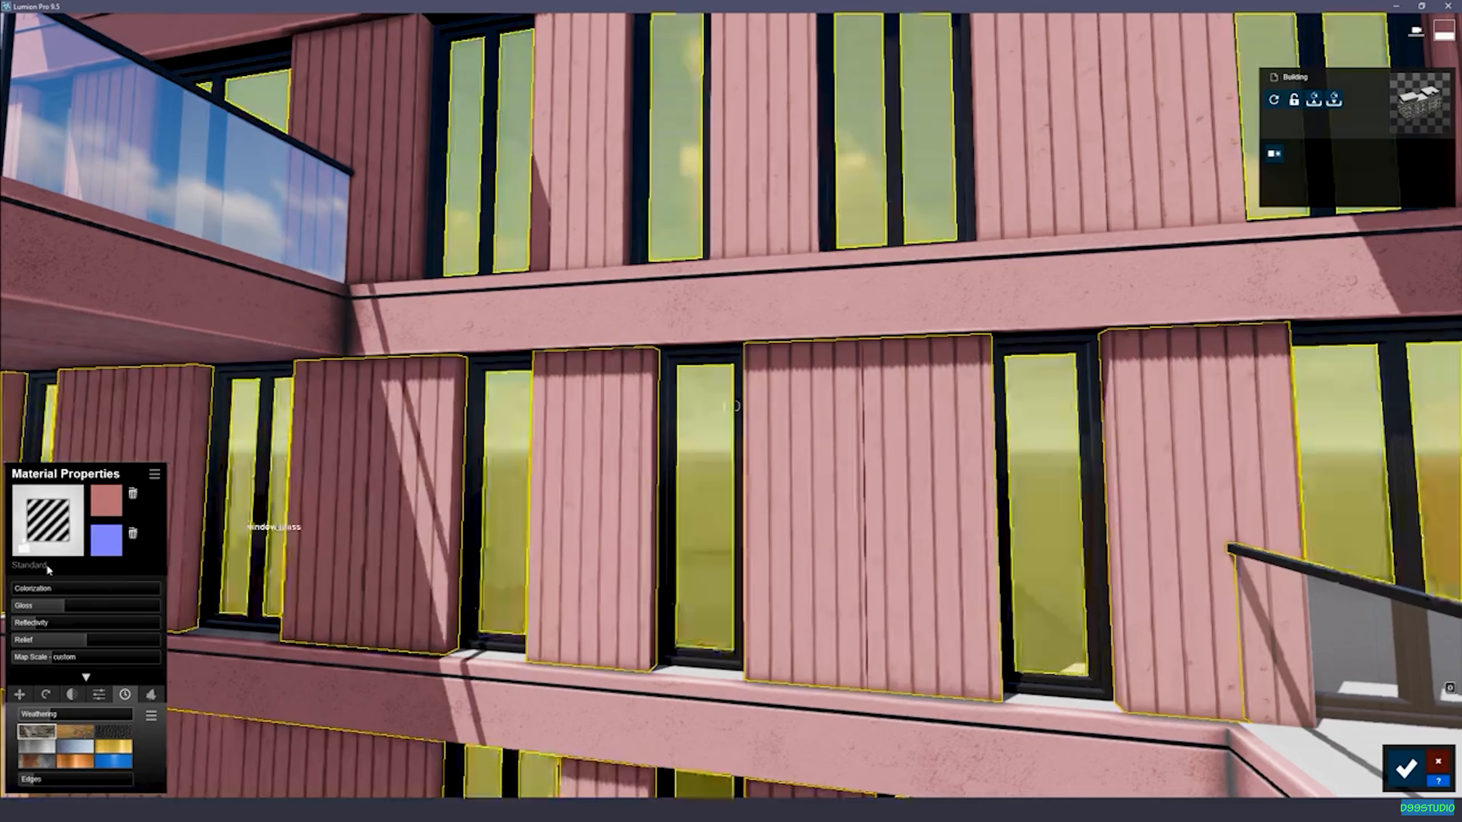
{"action": "left_click", "coordinate": [102, 589]}
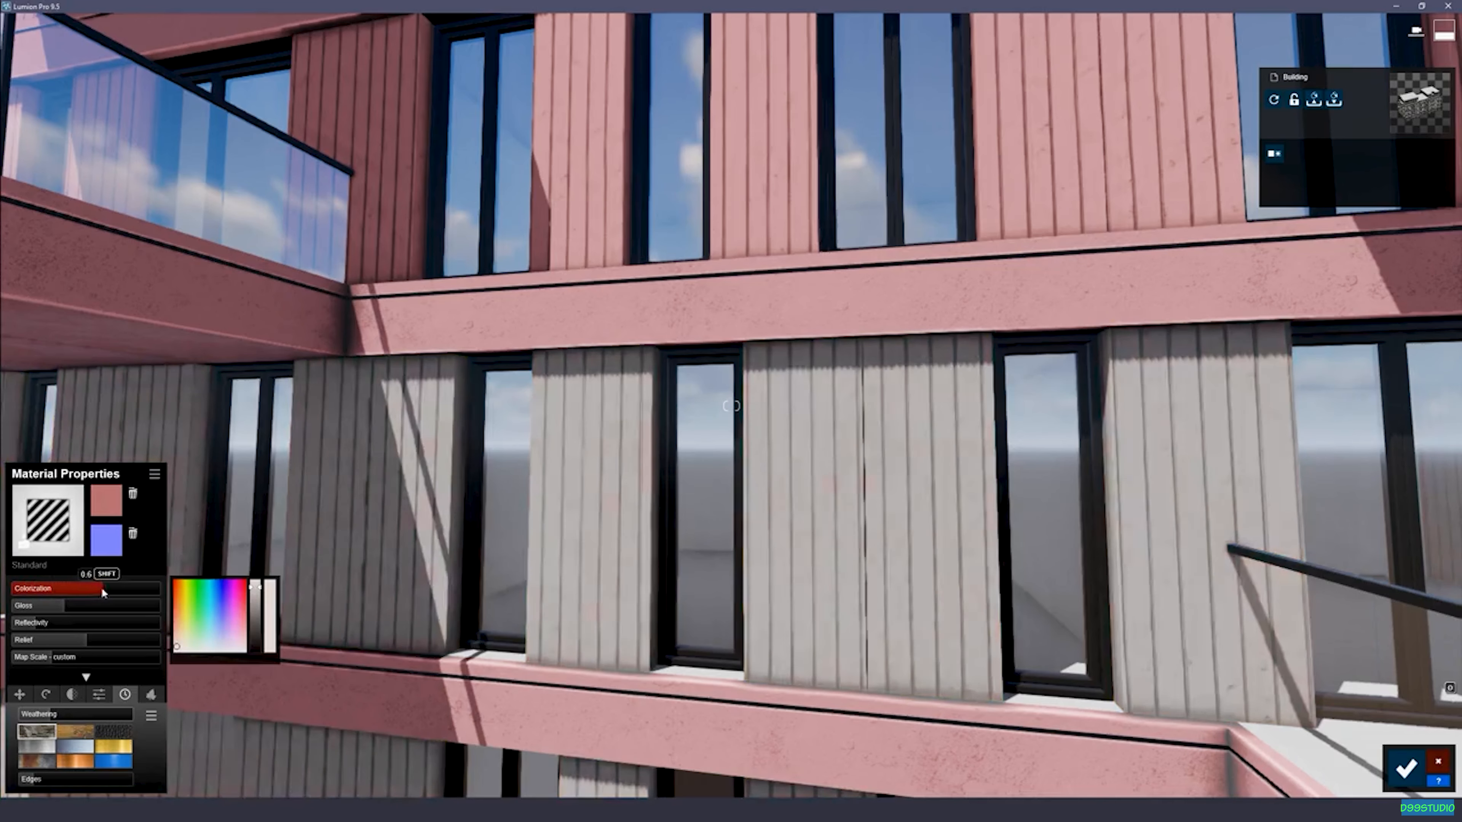
{"action": "left_click_drag", "start_coordinate": [102, 593], "coordinate": [27, 593]}
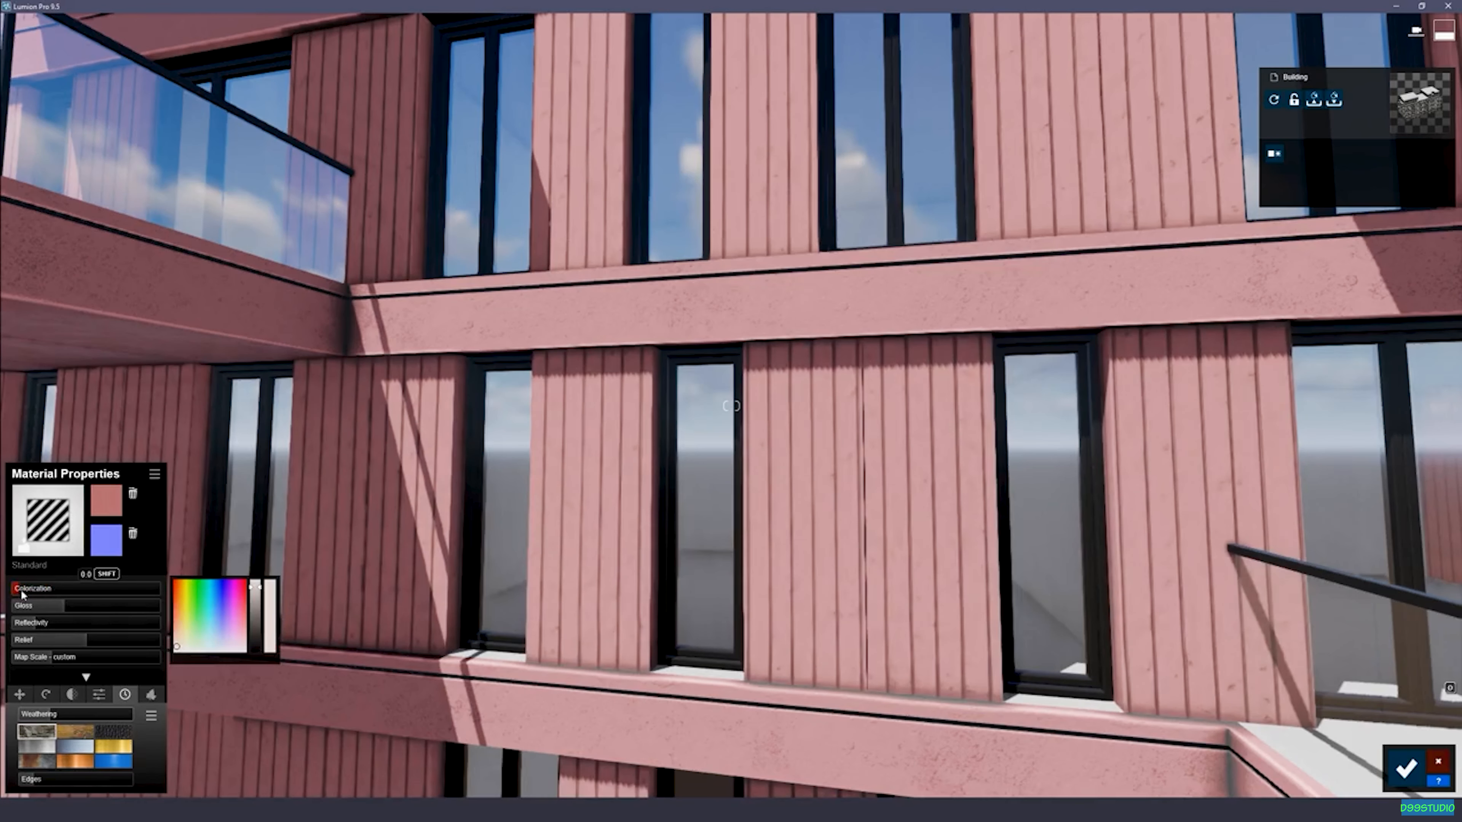
{"action": "mouse_move", "coordinate": [253, 586]}
{"action": "left_mouse_down"}
{"action": "mouse_move", "coordinate": [256, 616]}
{"action": "mouse_move", "coordinate": [255, 581]}
{"action": "left_mouse_up"}
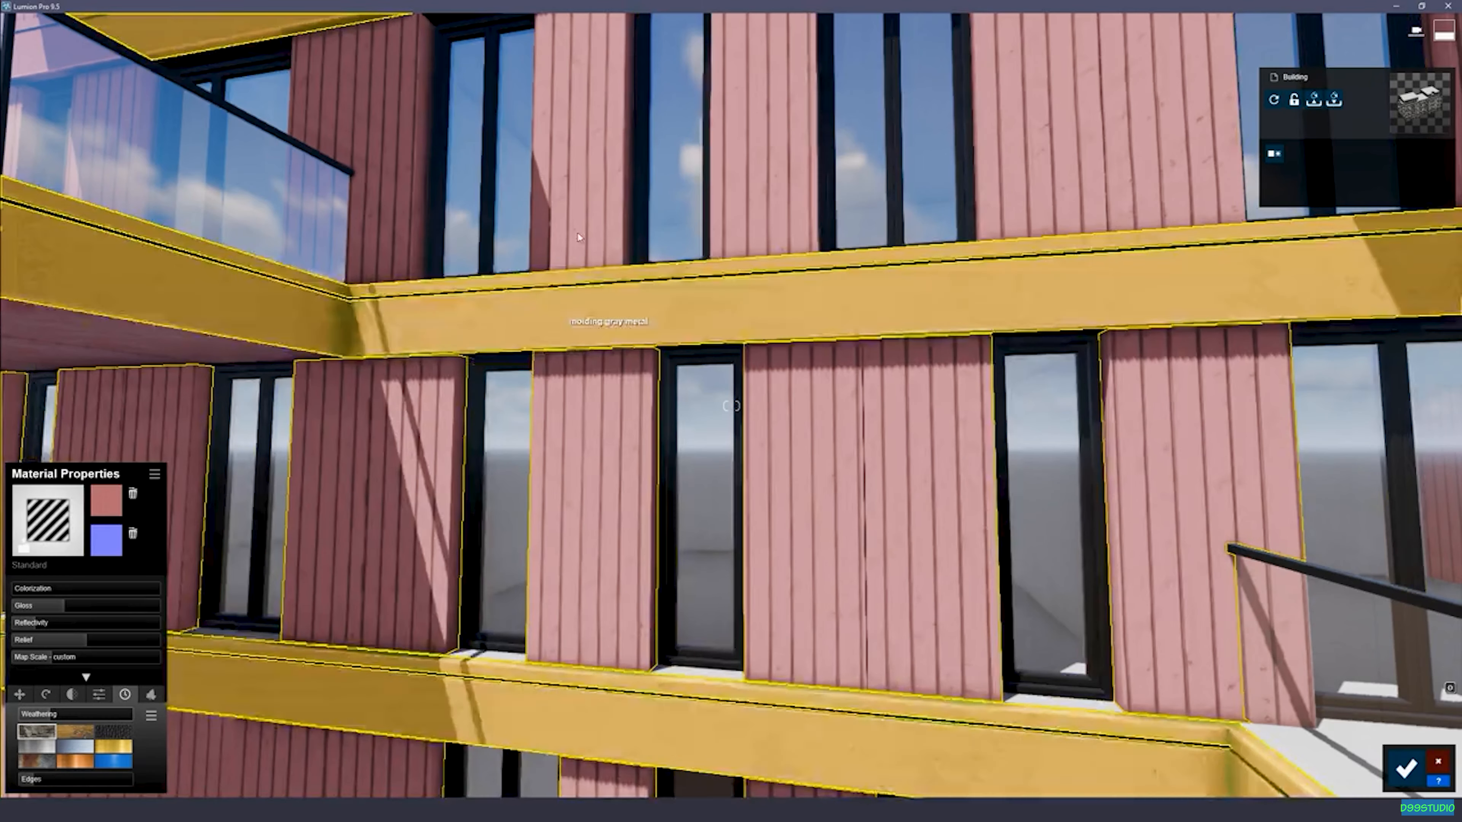
Step: Set the molding gray metal's colorization to about 0.7, fine-tune its color brightness, and save the material changes
{"action": "left_click", "coordinate": [271, 662]}
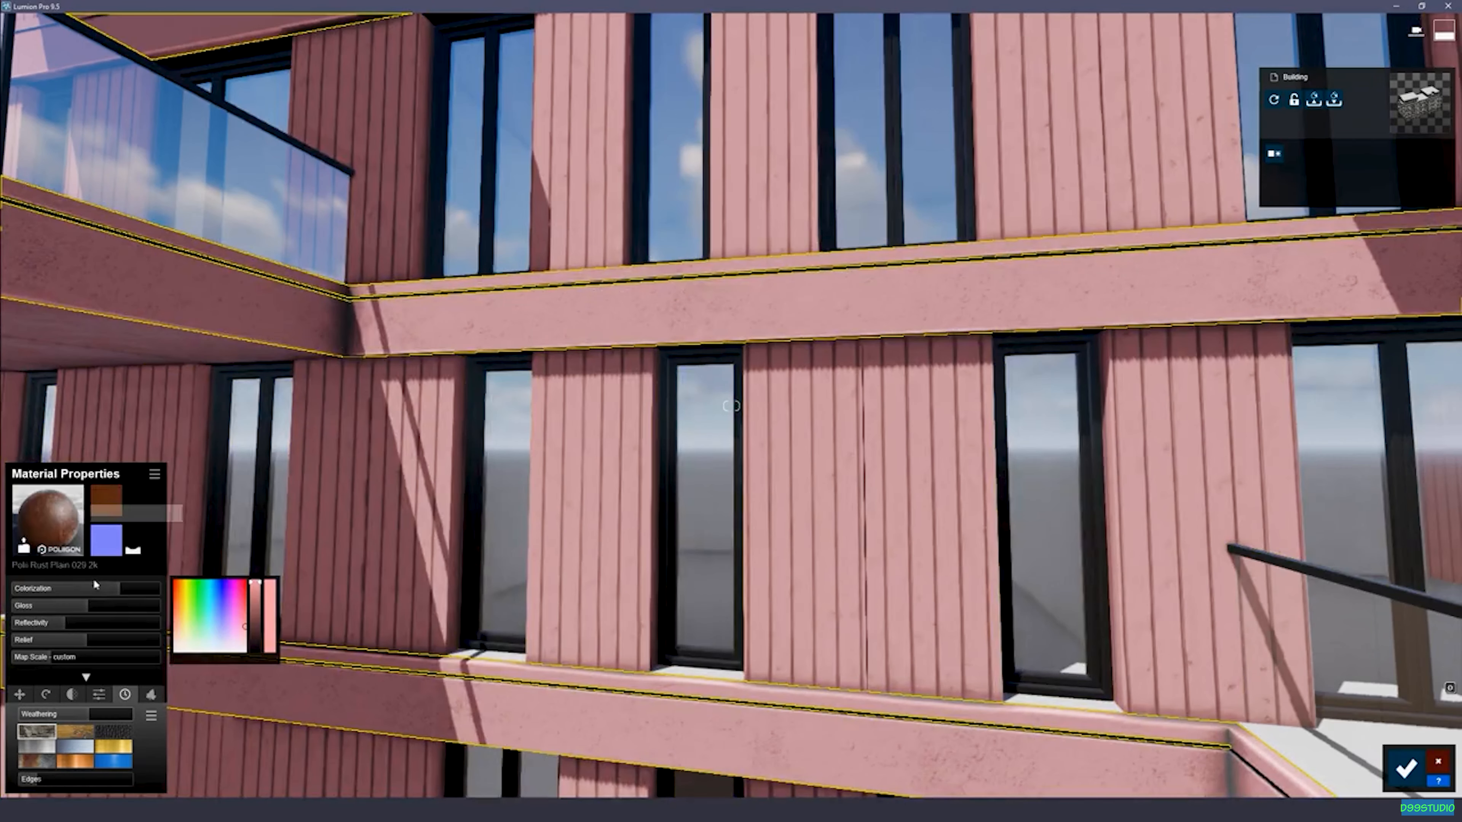
{"action": "left_click_drag", "start_coordinate": [120, 593], "coordinate": [117, 594]}
{"action": "left_click_drag", "start_coordinate": [117, 592], "coordinate": [119, 592]}
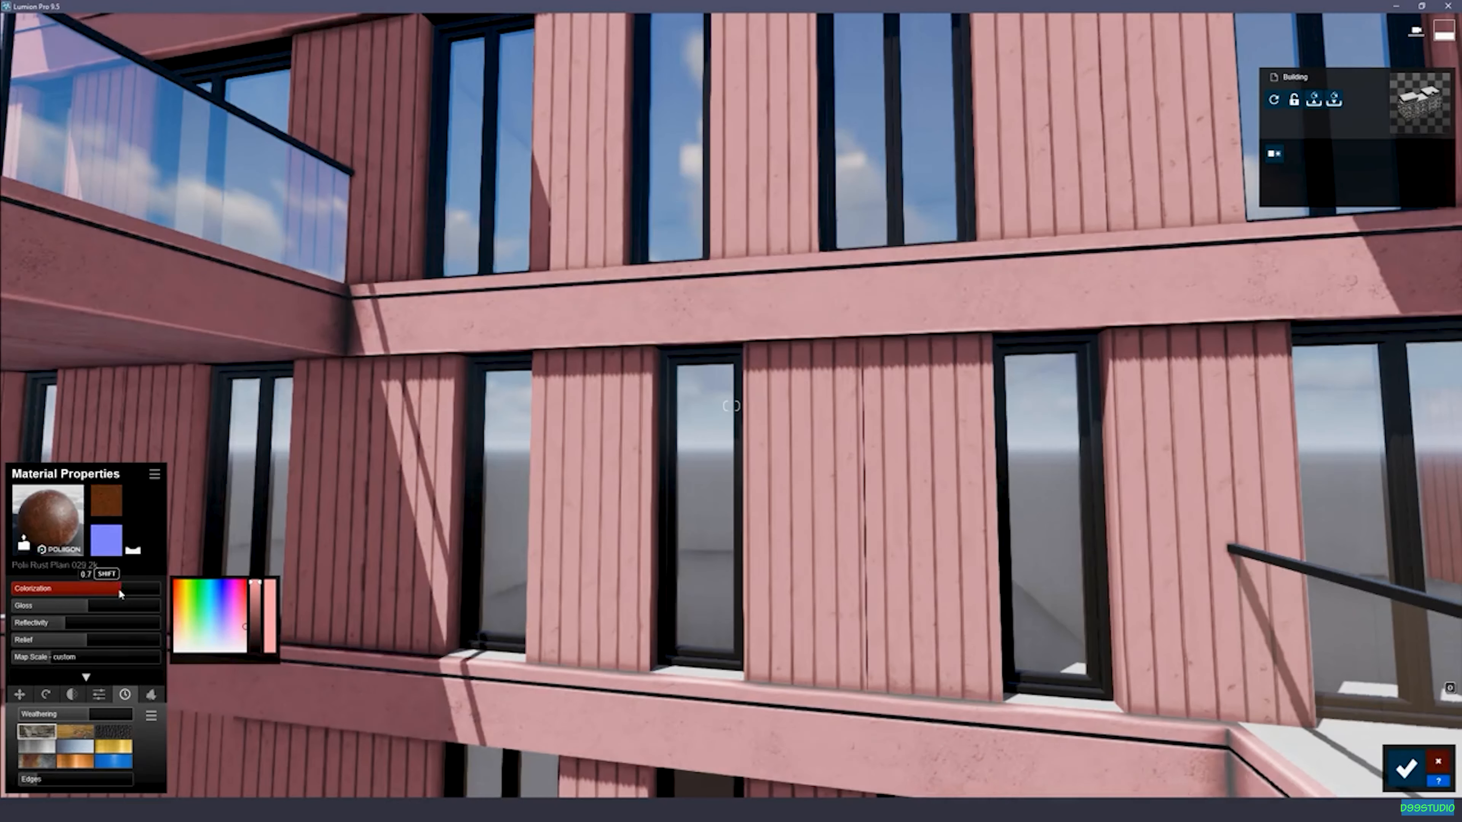
{"action": "left_click_drag", "start_coordinate": [255, 583], "coordinate": [252, 593]}
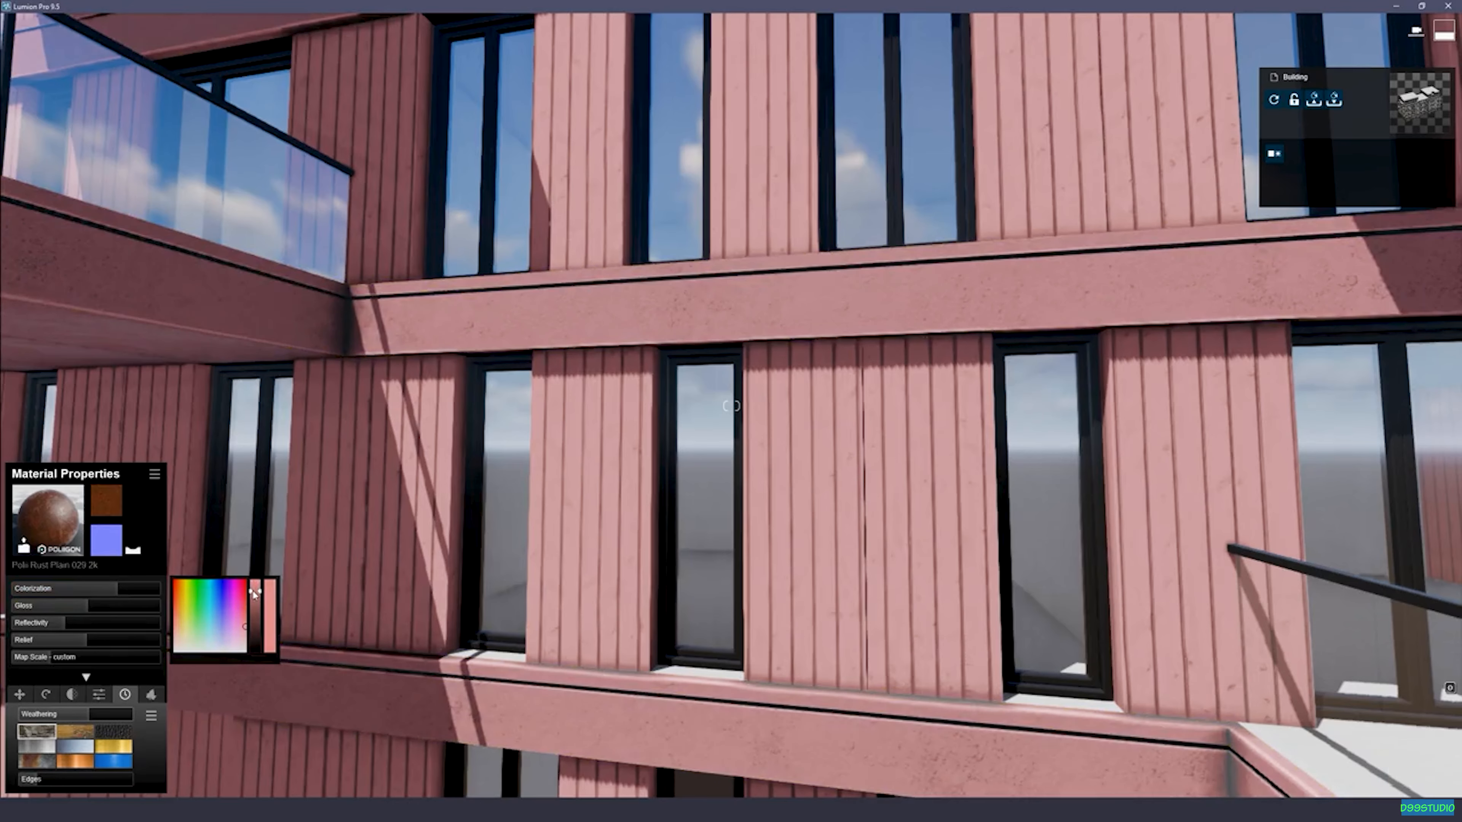
{"action": "key", "text": "s"}
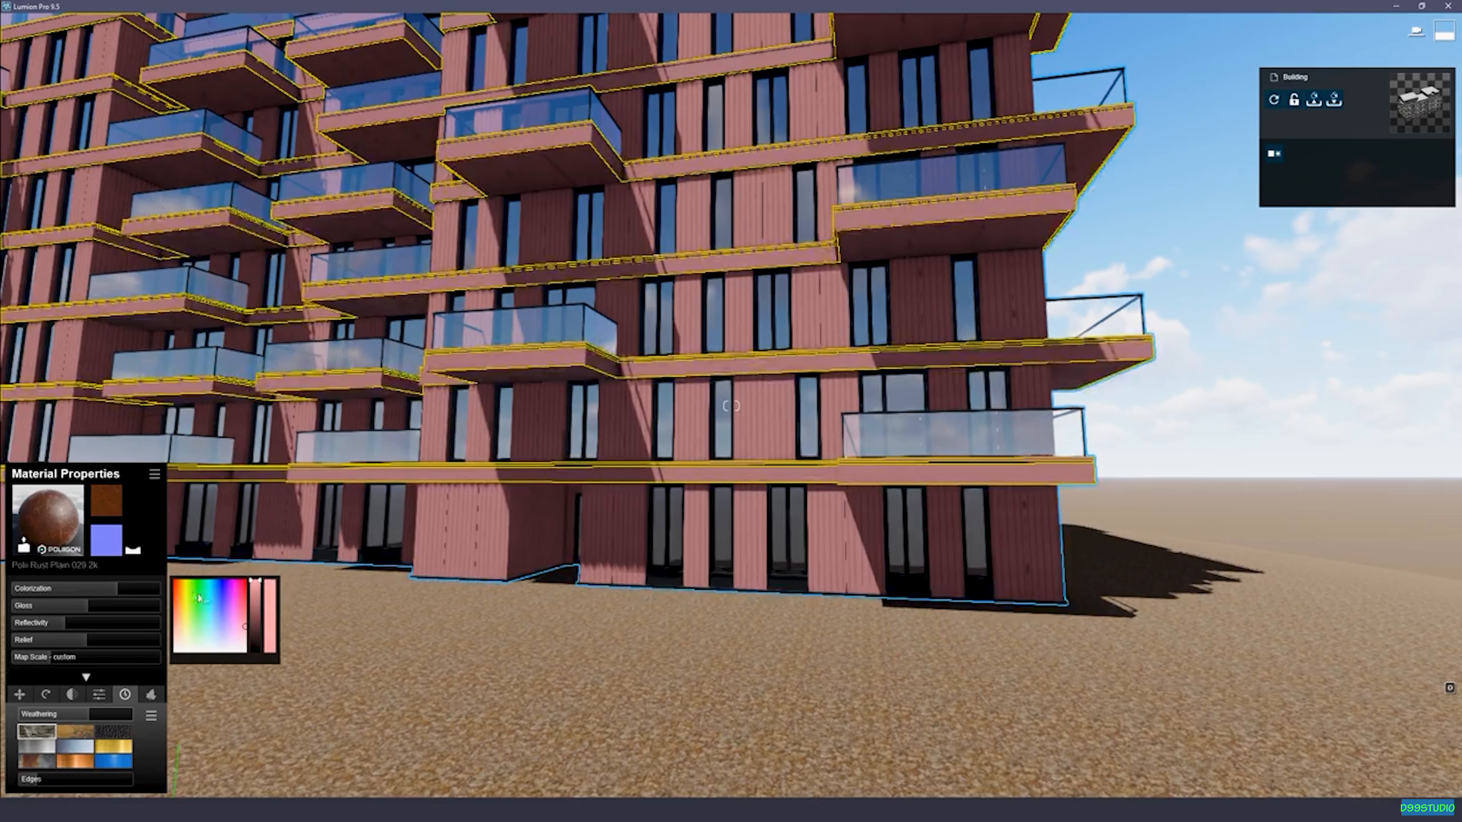
{"action": "left_click", "coordinate": [1398, 773]}
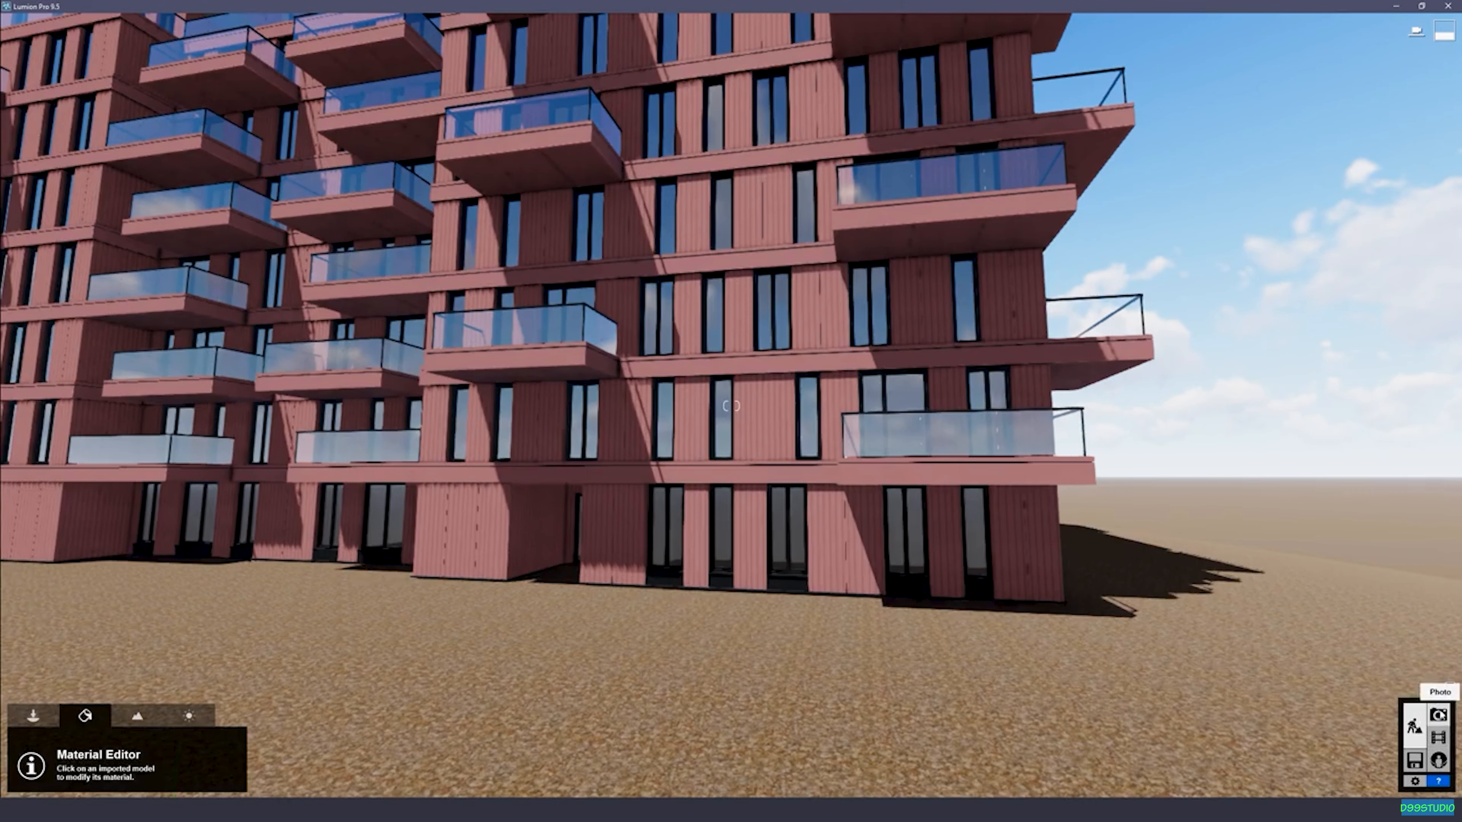
Step: Set the first photo's Exposure effect to 0.6 and render it at Desktop resolution, 1920x1080, with the file name 07
{"action": "left_click", "coordinate": [1438, 716]}
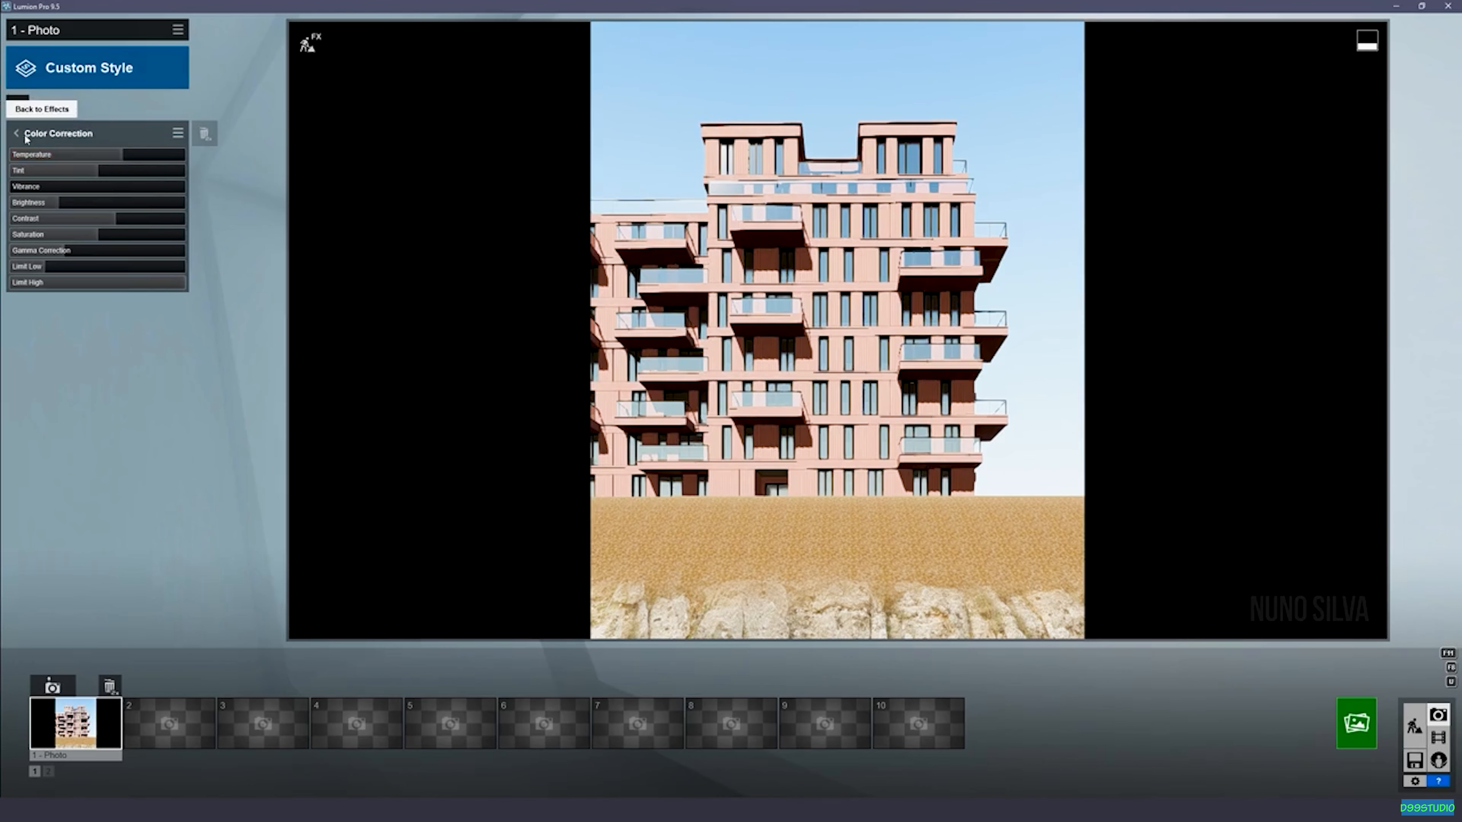
{"action": "left_click", "coordinate": [16, 133]}
{"action": "left_click", "coordinate": [27, 136]}
{"action": "left_click", "coordinate": [119, 159]}
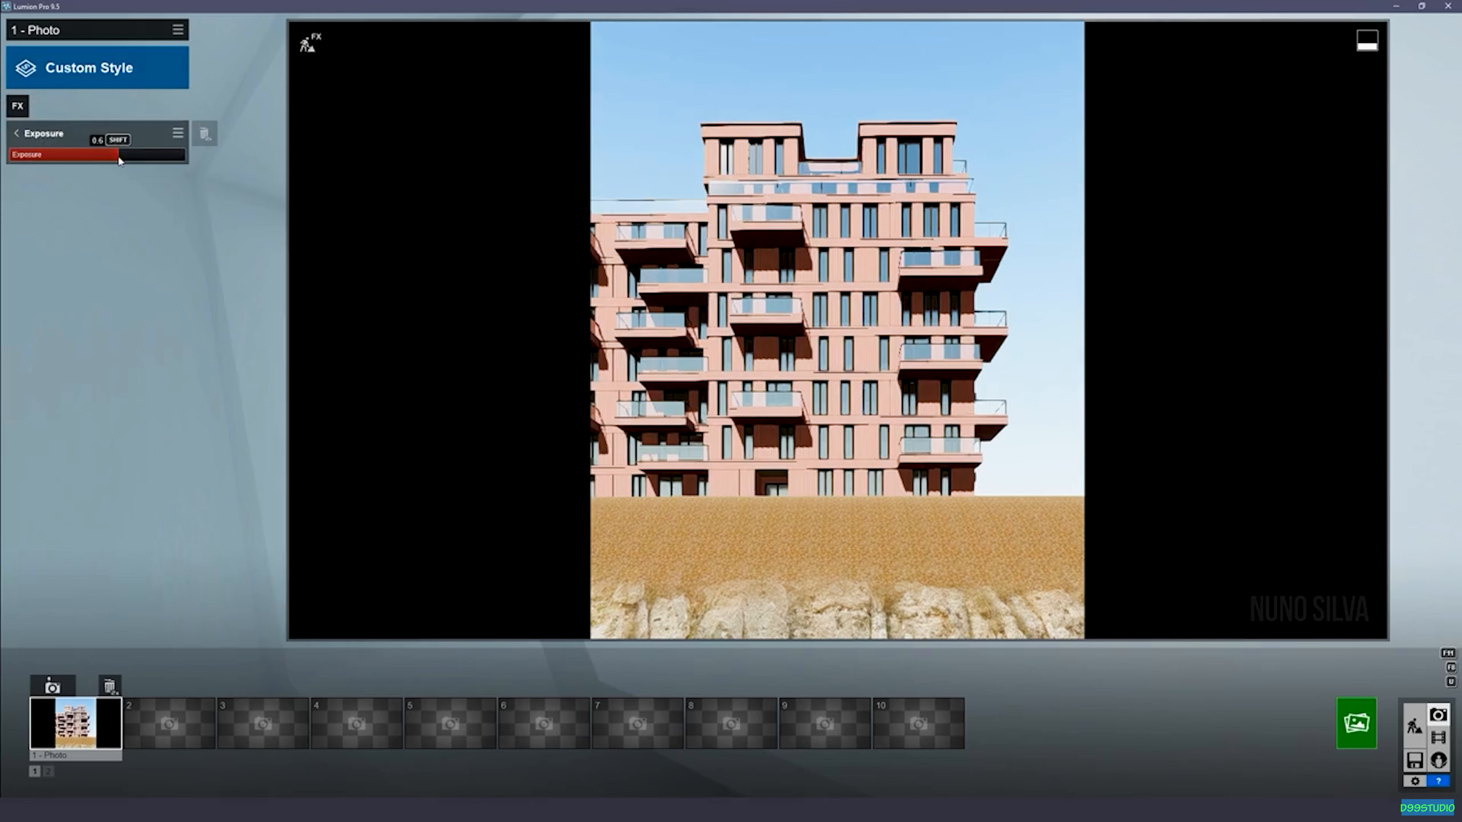
{"action": "left_click", "coordinate": [1356, 724]}
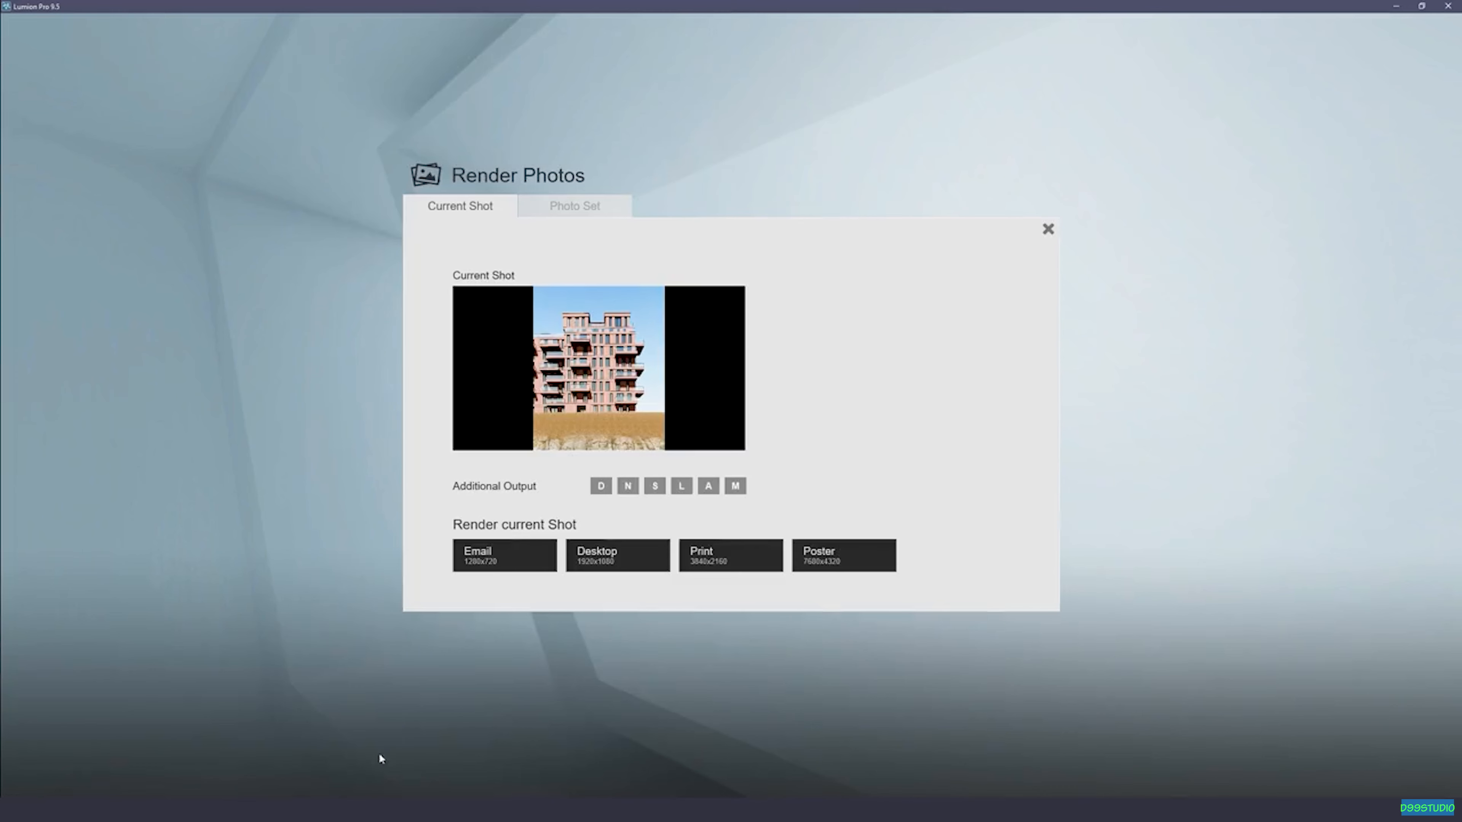
{"action": "left_click", "coordinate": [583, 556]}
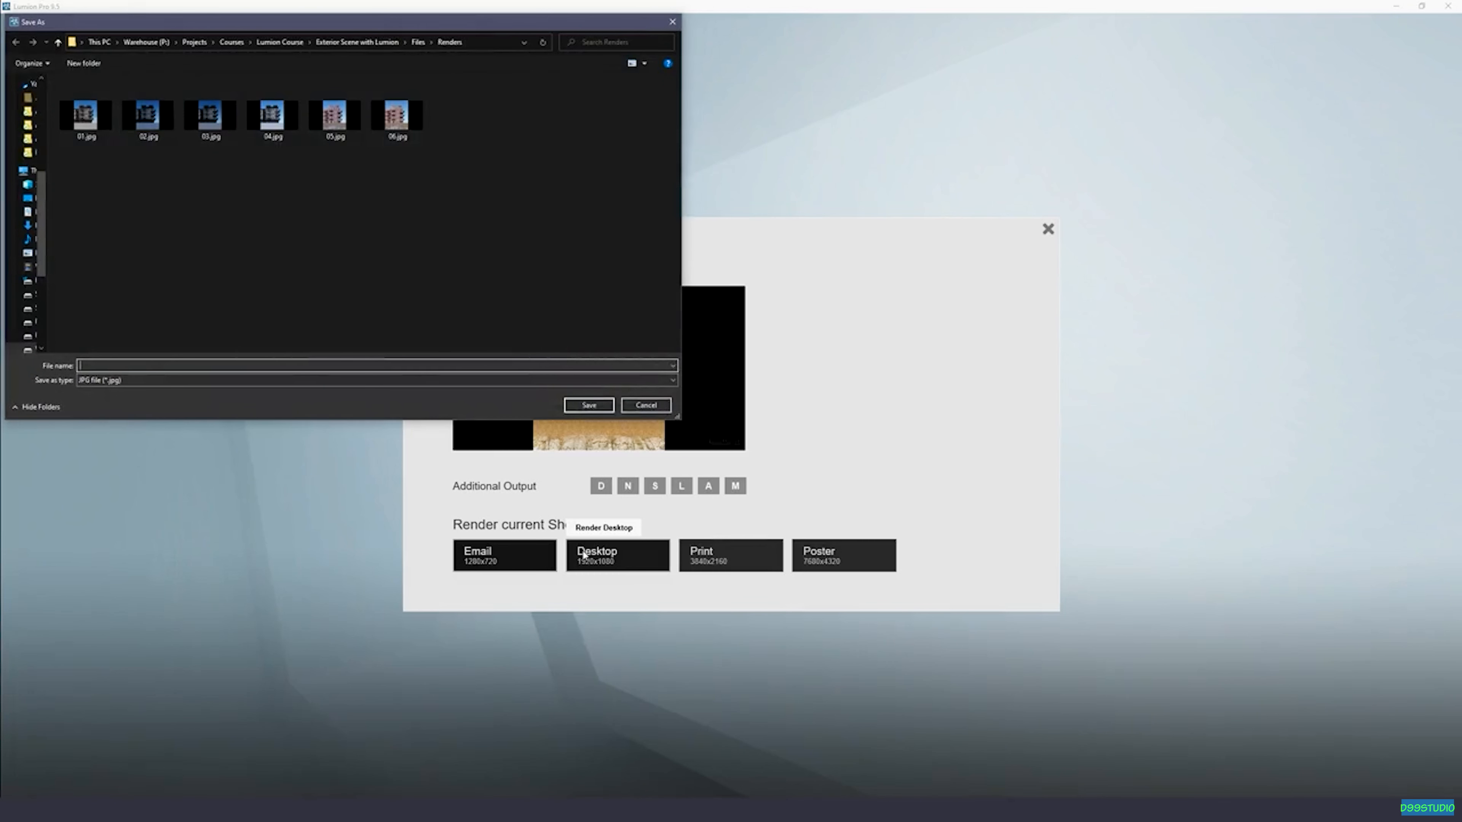
{"action": "key", "text": "Return"}
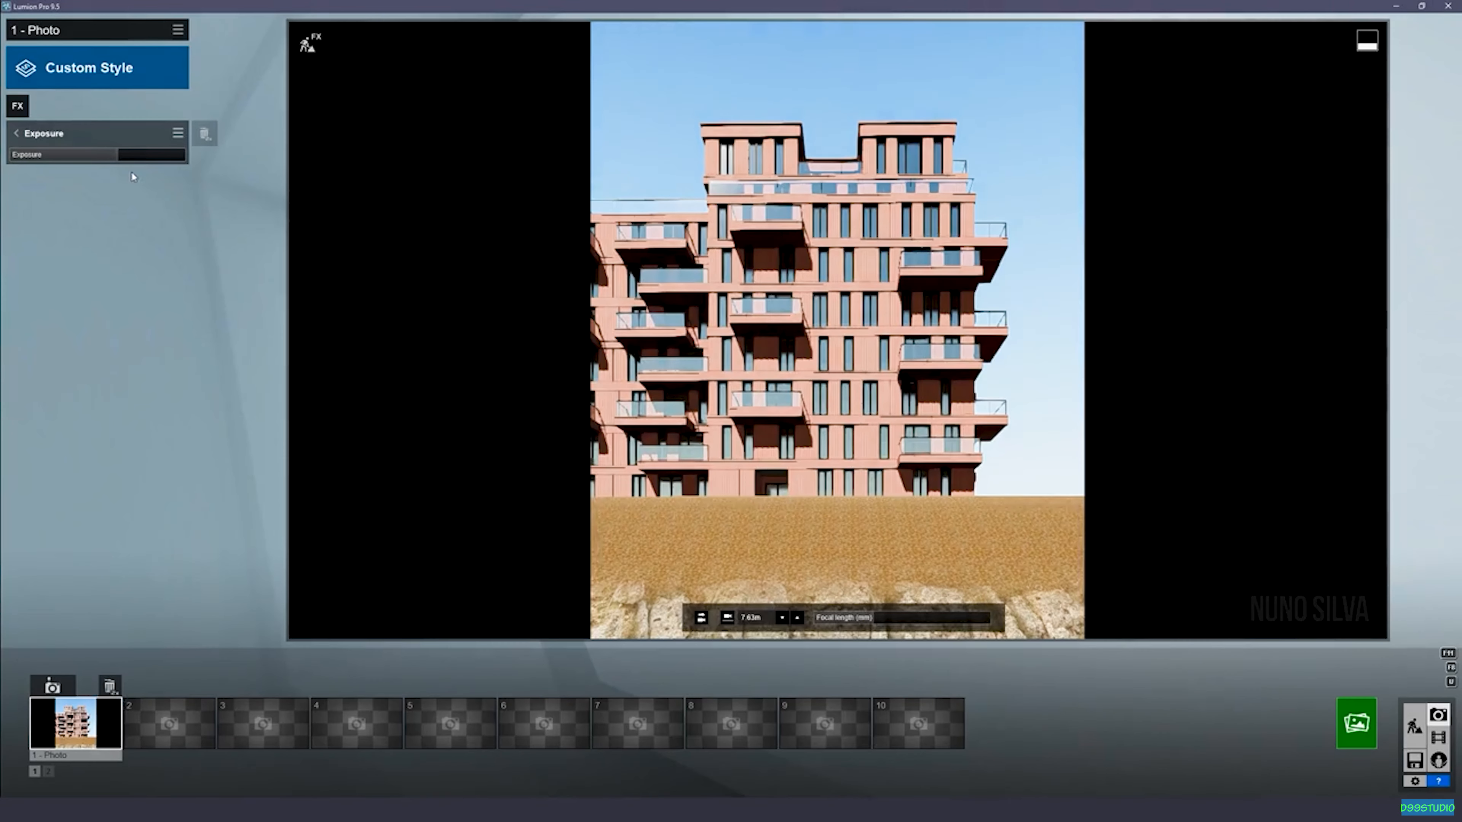
Step: Raise the photo's exposure slightly and render the current shot at Desktop resolution, 1920x1080, with the file name 08
{"action": "mouse_move", "coordinate": [123, 162]}
{"action": "left_click_drag", "start_coordinate": [121, 158], "coordinate": [123, 158]}
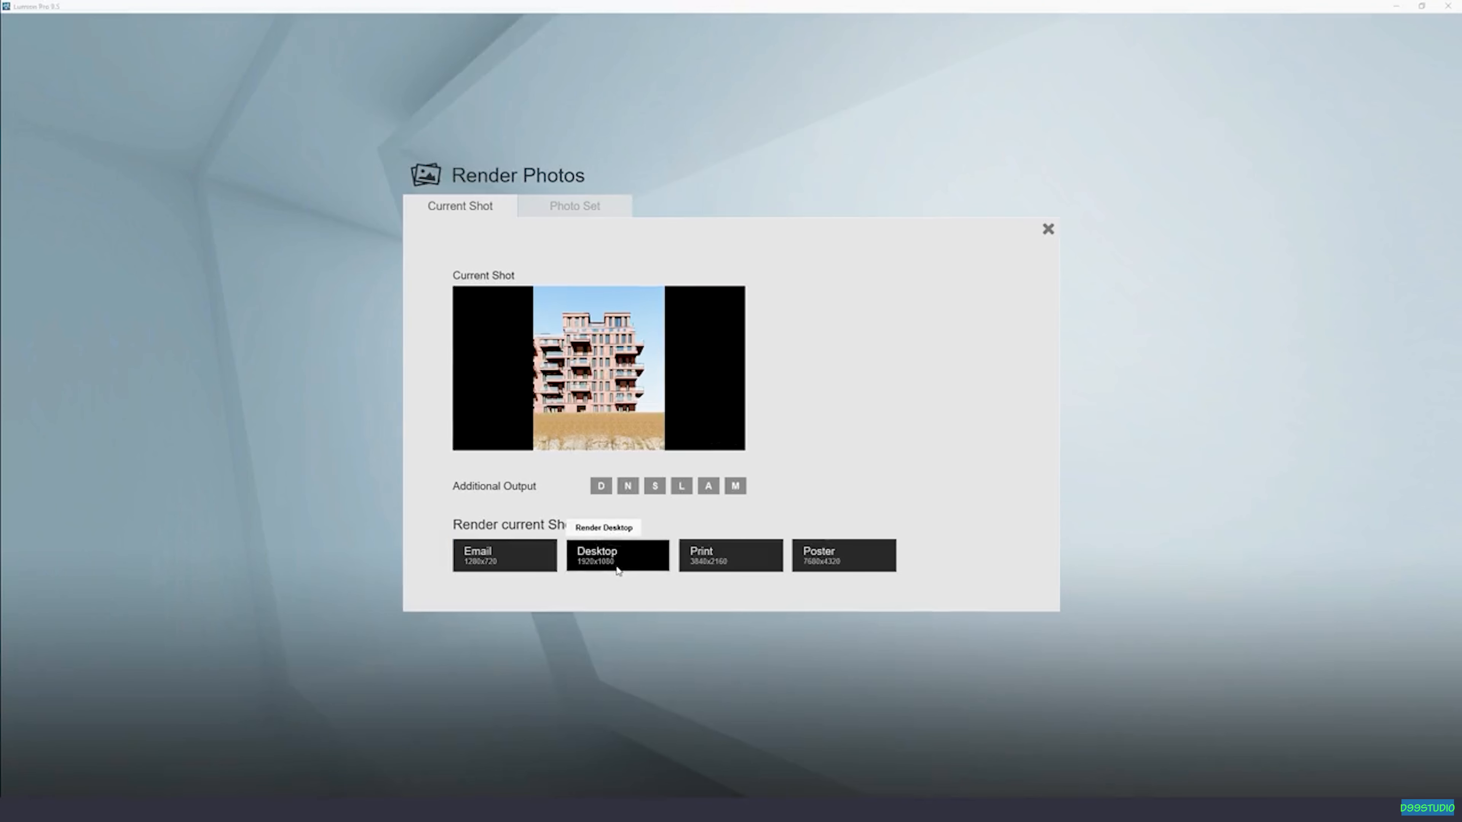
{"action": "left_click", "coordinate": [616, 570]}
{"action": "type", "text": "08"}
{"action": "key", "text": "Return"}
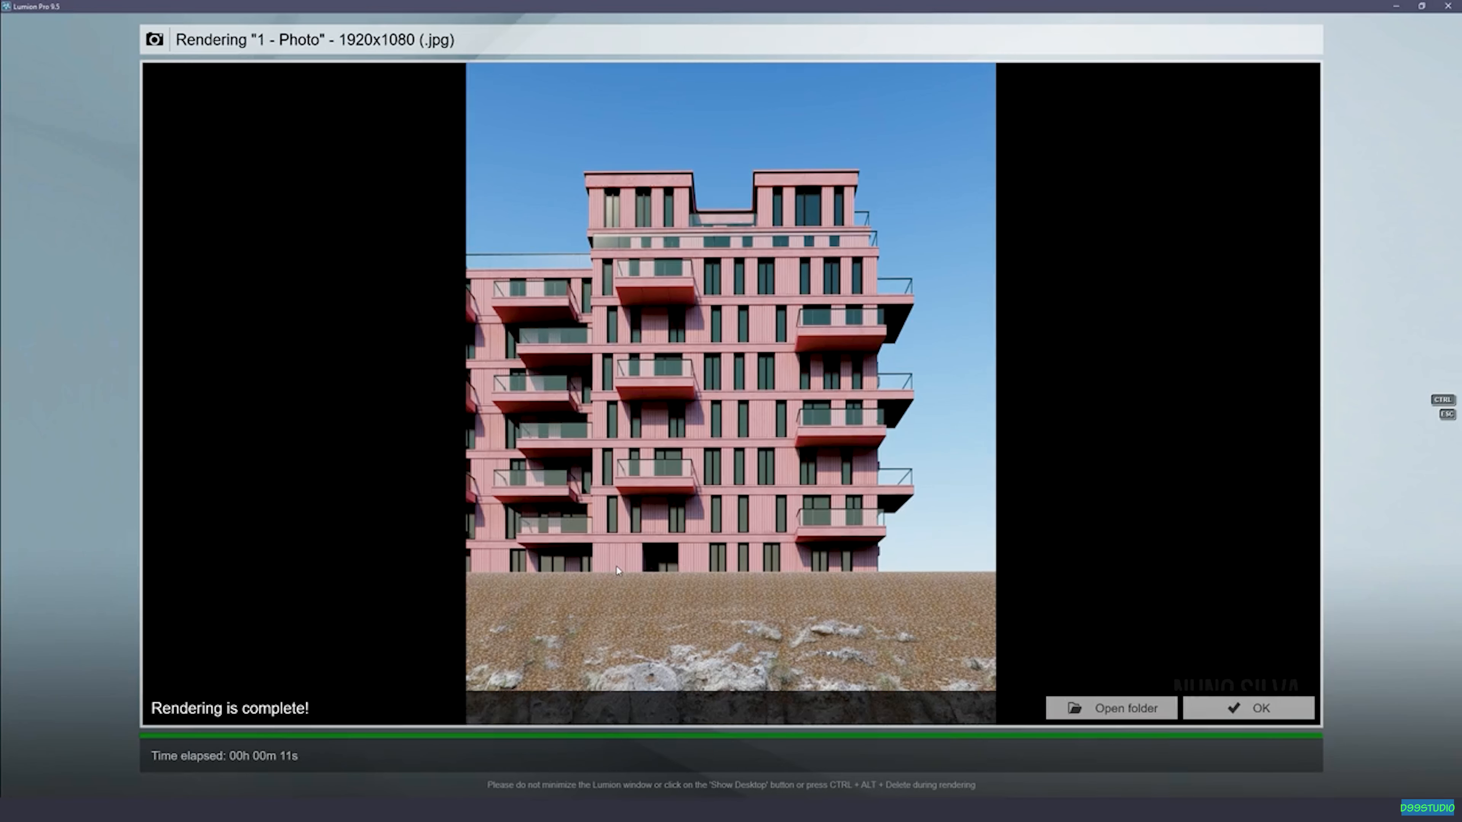
{"action": "left_click", "coordinate": [1263, 707]}
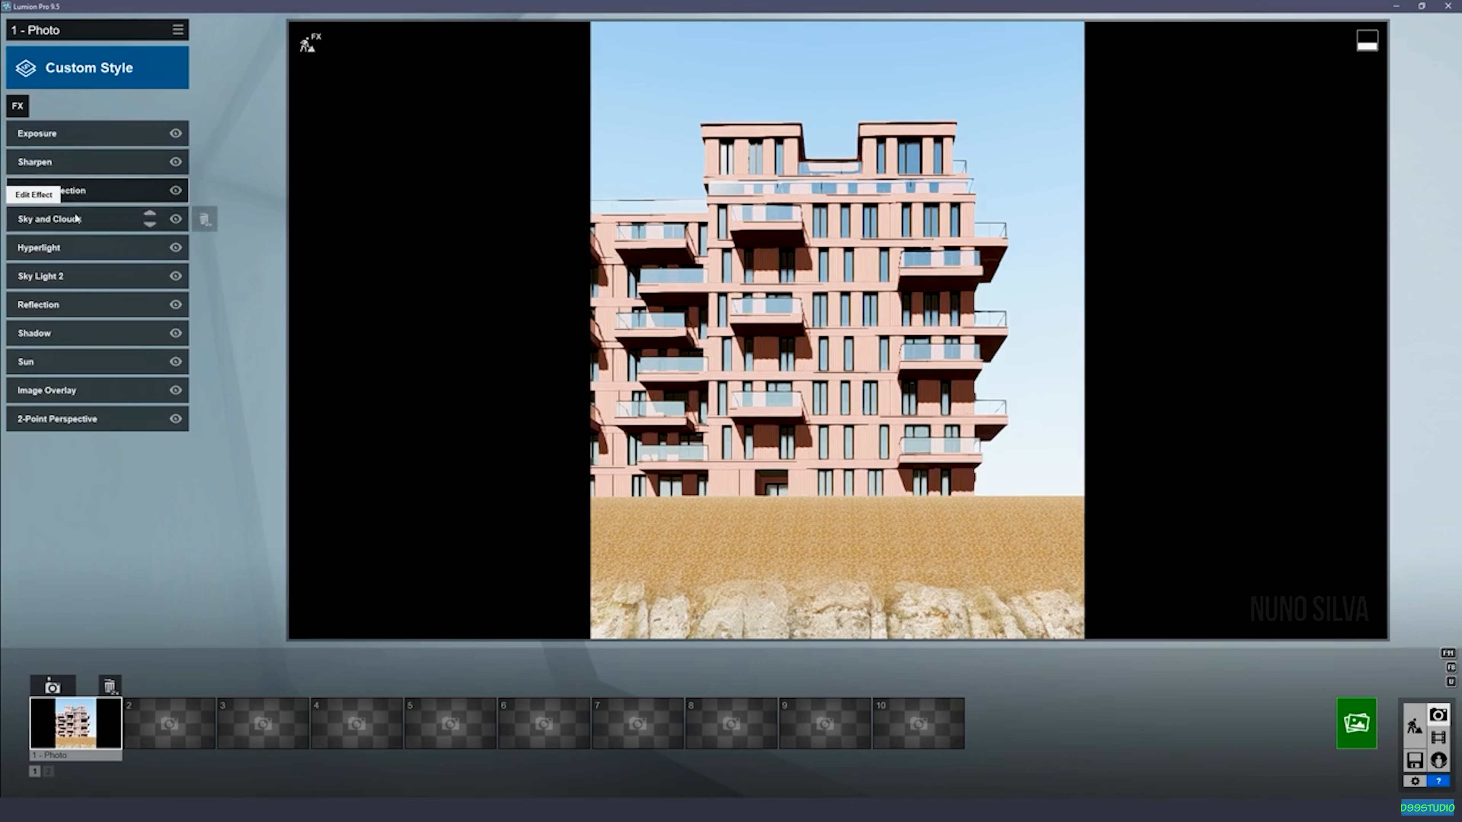
Step: Adjust the photo's Sky and Clouds effect and render it at Desktop resolution, 1920x1080, with the file name 09
{"action": "left_click", "coordinate": [57, 219]}
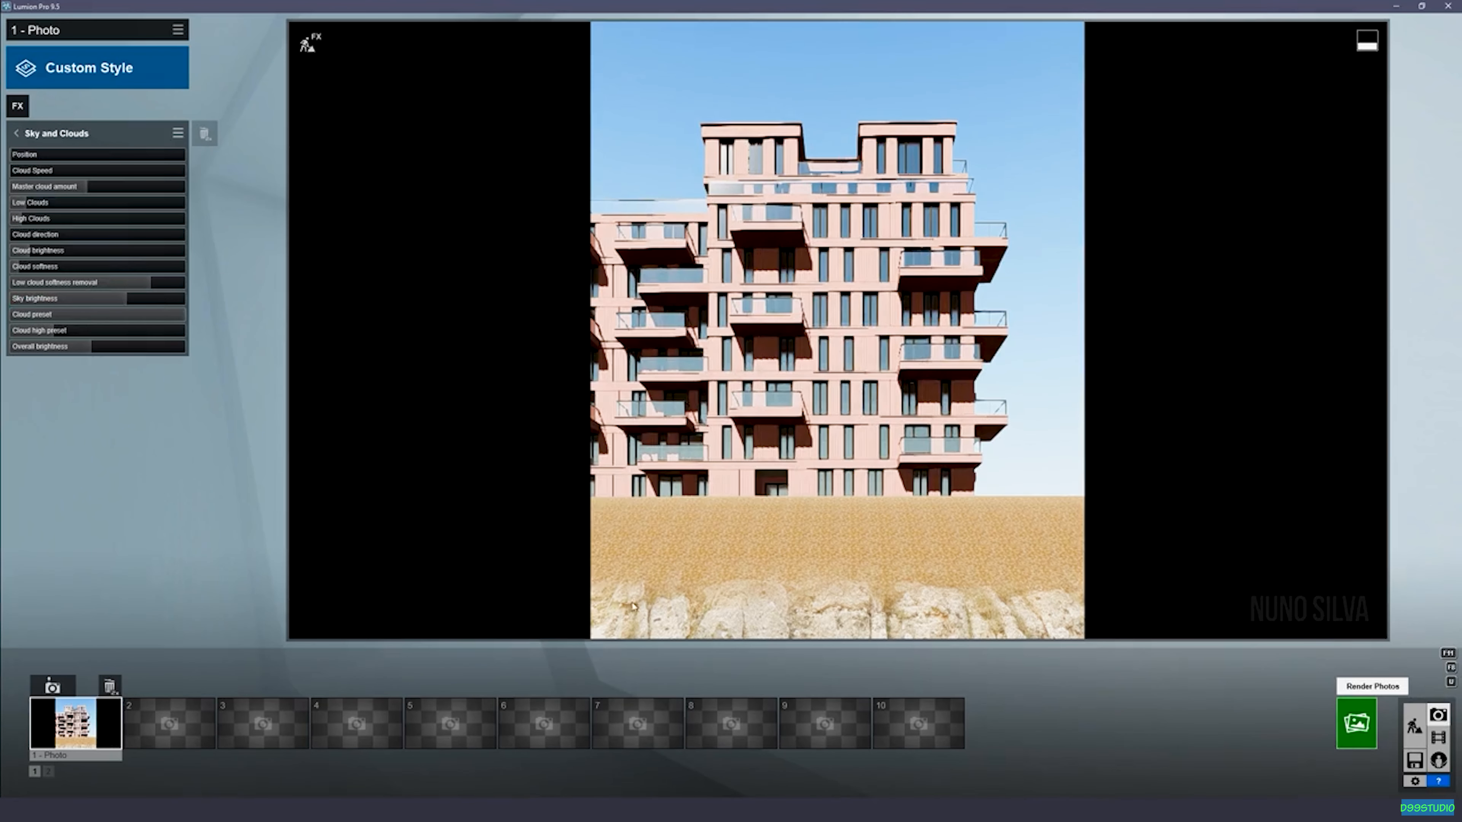
{"action": "left_click", "coordinate": [1356, 722]}
{"action": "left_click", "coordinate": [598, 561]}
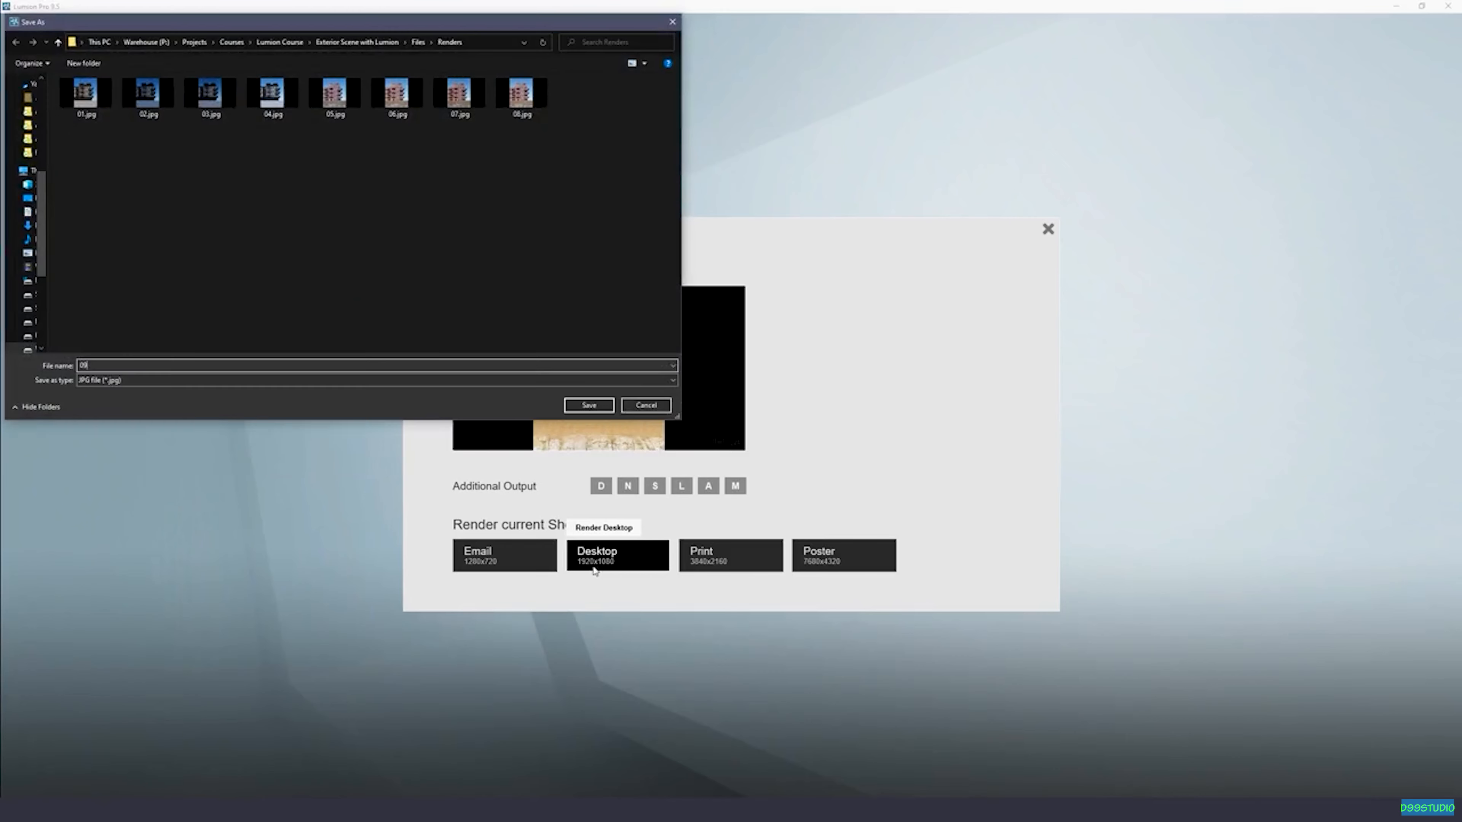
{"action": "key", "text": "Return"}
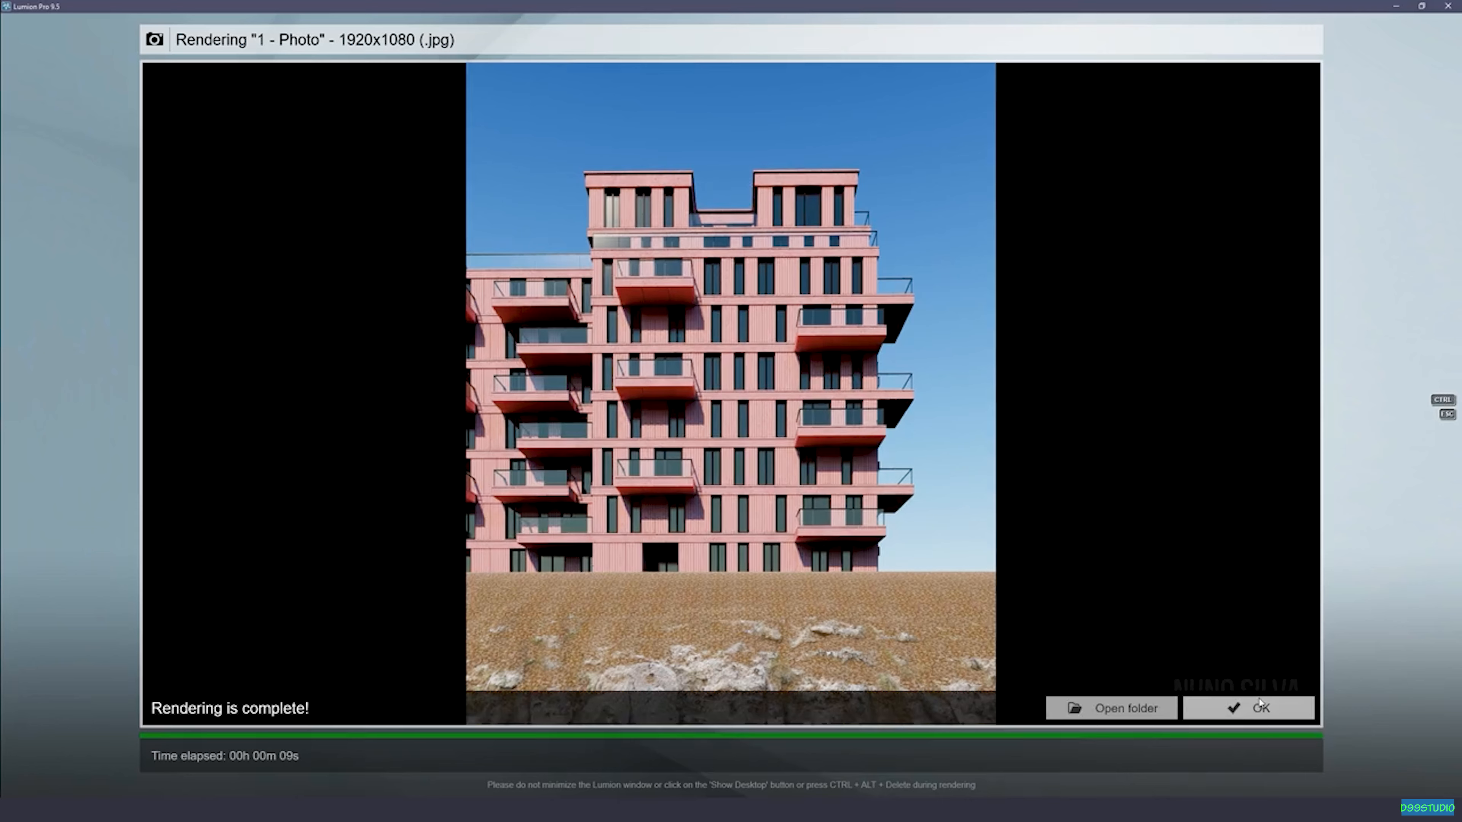
{"action": "left_click", "coordinate": [1260, 706]}
Step: Return to Build mode and examine the building's corner and the lower floors' facade wood cladding up close
{"action": "left_click", "coordinate": [1408, 721]}
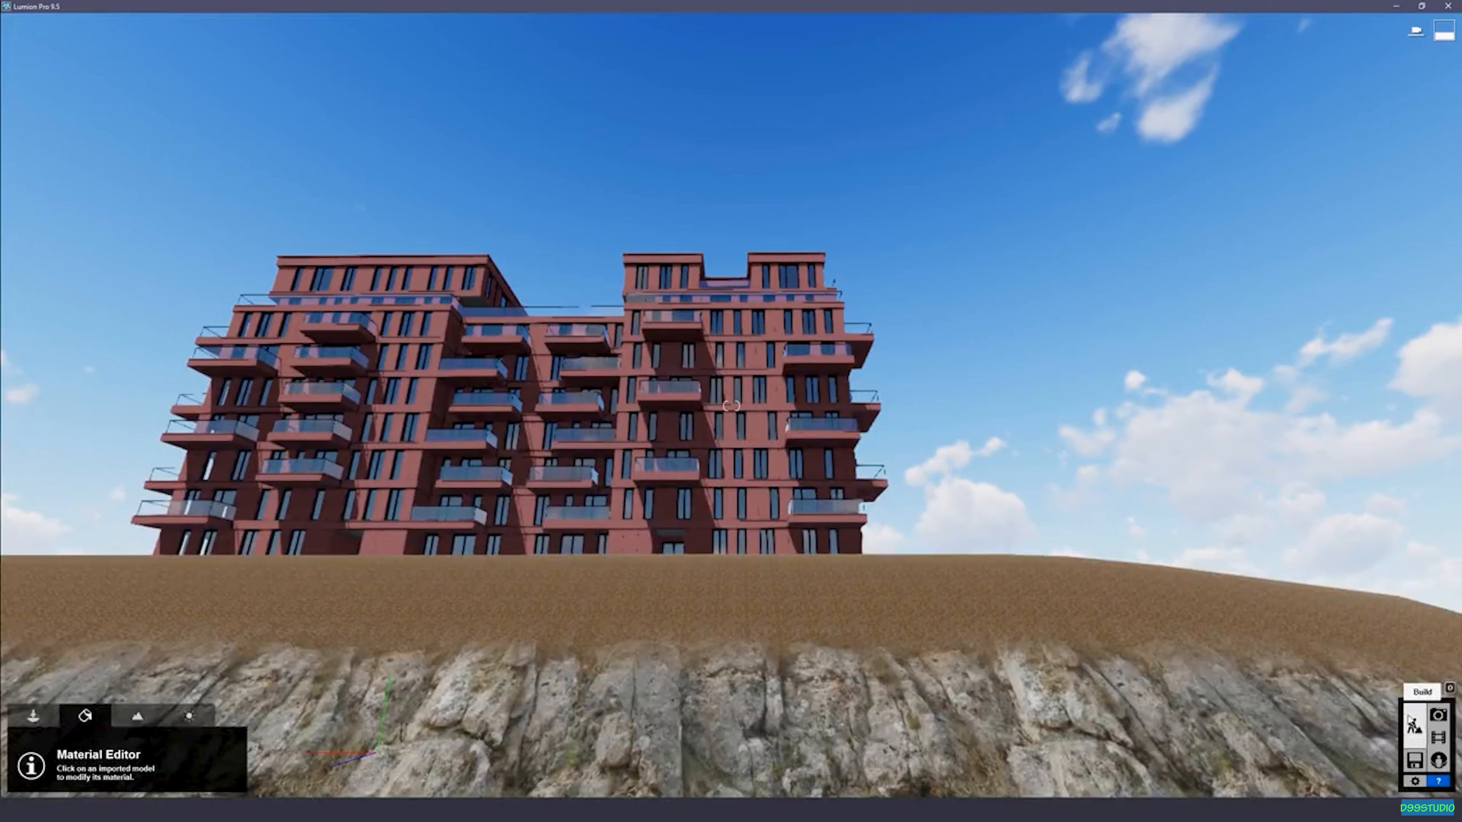
{"action": "key", "text": "w"}
{"action": "right_click_drag", "start_coordinate": [979, 472], "coordinate": [817, 484]}
{"action": "key", "text": "d"}
{"action": "key", "text": "d"}
{"action": "right_click_drag", "start_coordinate": [981, 440], "coordinate": [982, 476]}
{"action": "key", "text": "a"}
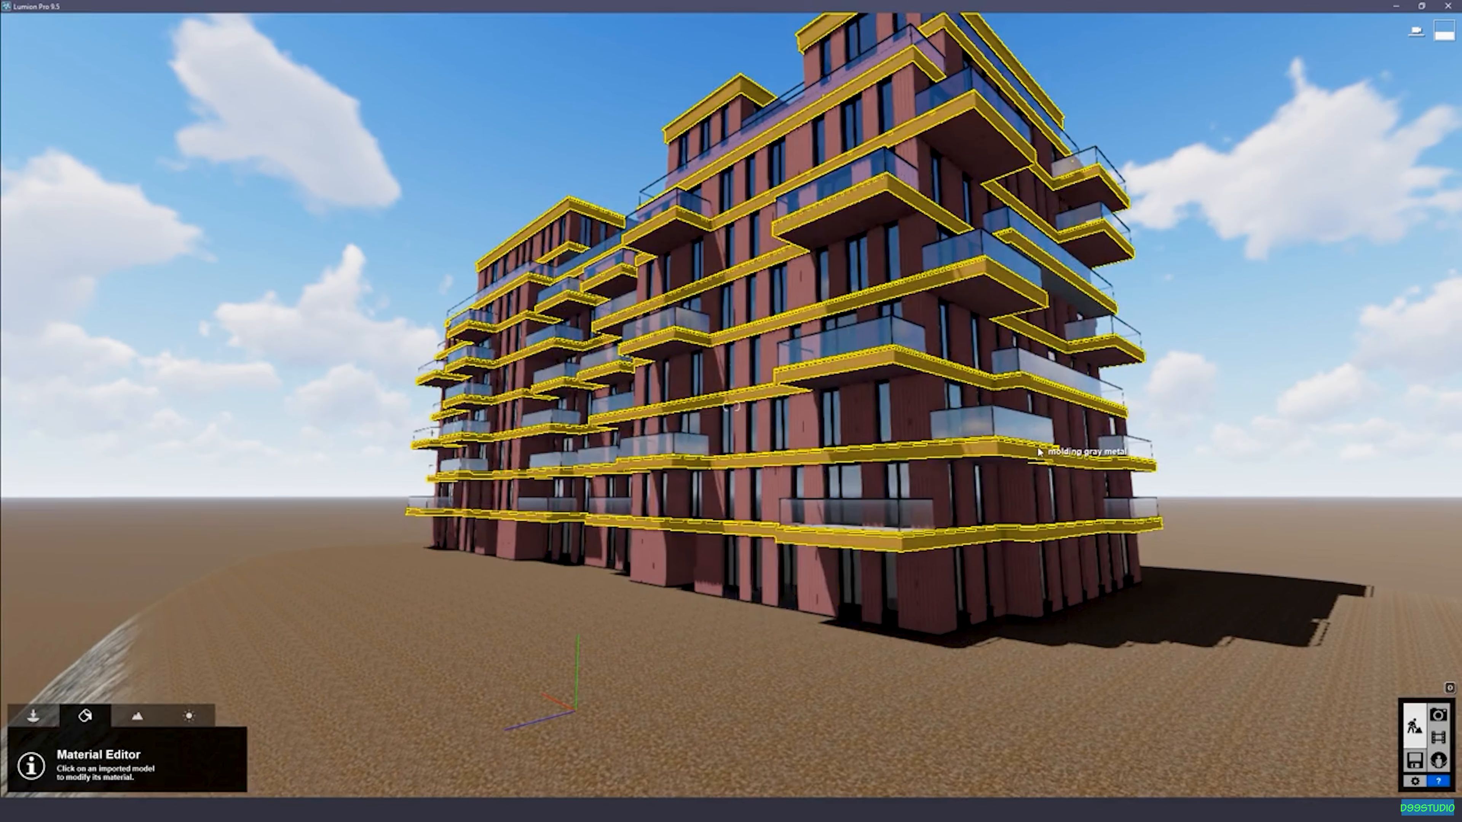
{"action": "key", "text": "w"}
{"action": "mouse_move", "coordinate": [951, 458]}
{"action": "right_mouse_down"}
{"action": "mouse_move", "coordinate": [935, 490]}
{"action": "mouse_move", "coordinate": [952, 459]}
{"action": "right_mouse_up"}
{"action": "key", "text": "w"}
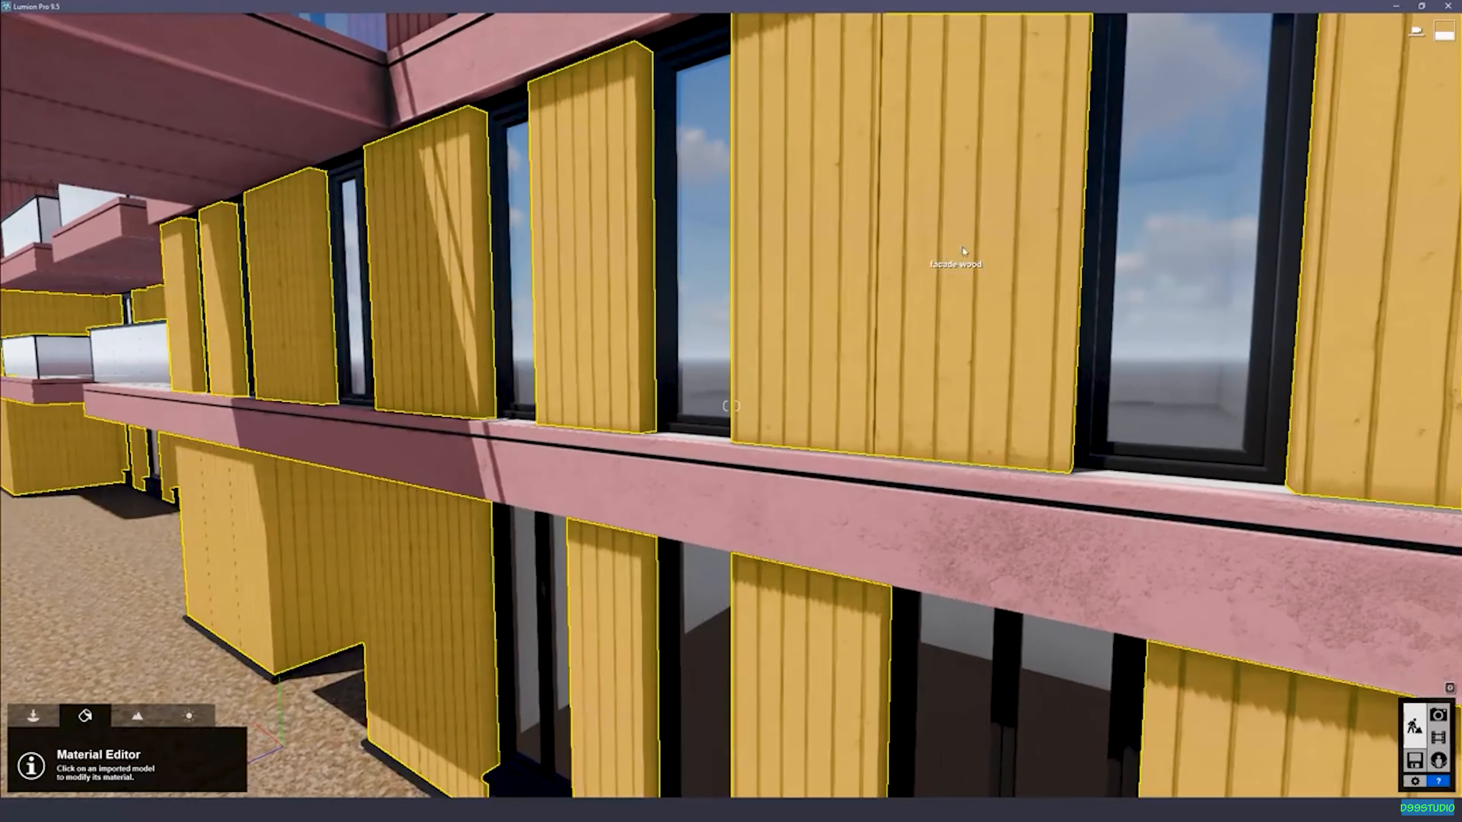